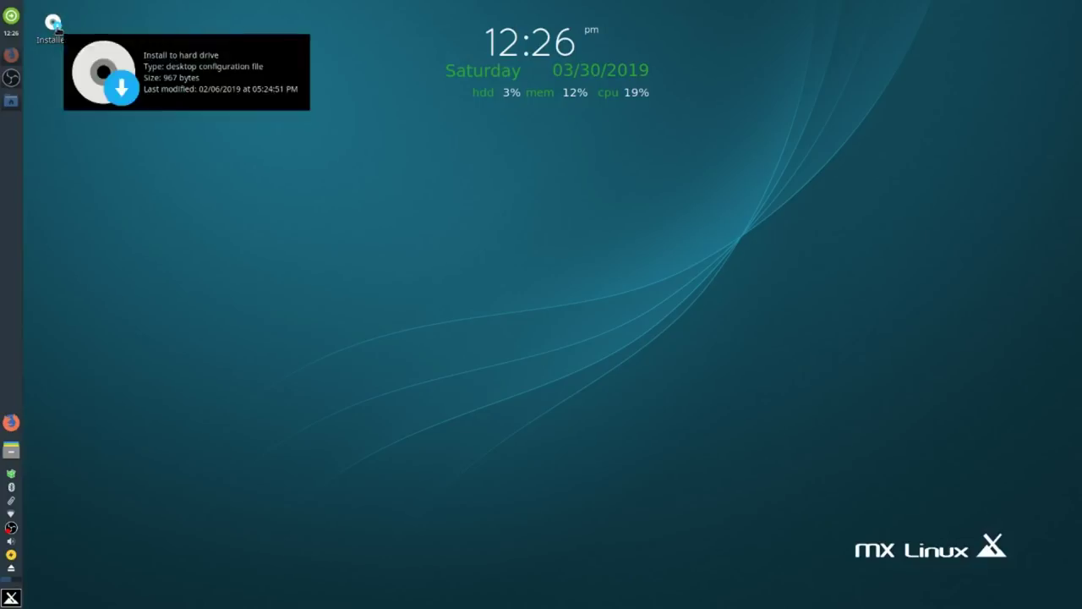
Start the MX Linux Installer from its desktop icon, reposition its window, and bring up Change Keyboard Settings.
{"action": "double_click", "coordinate": [55, 26]}
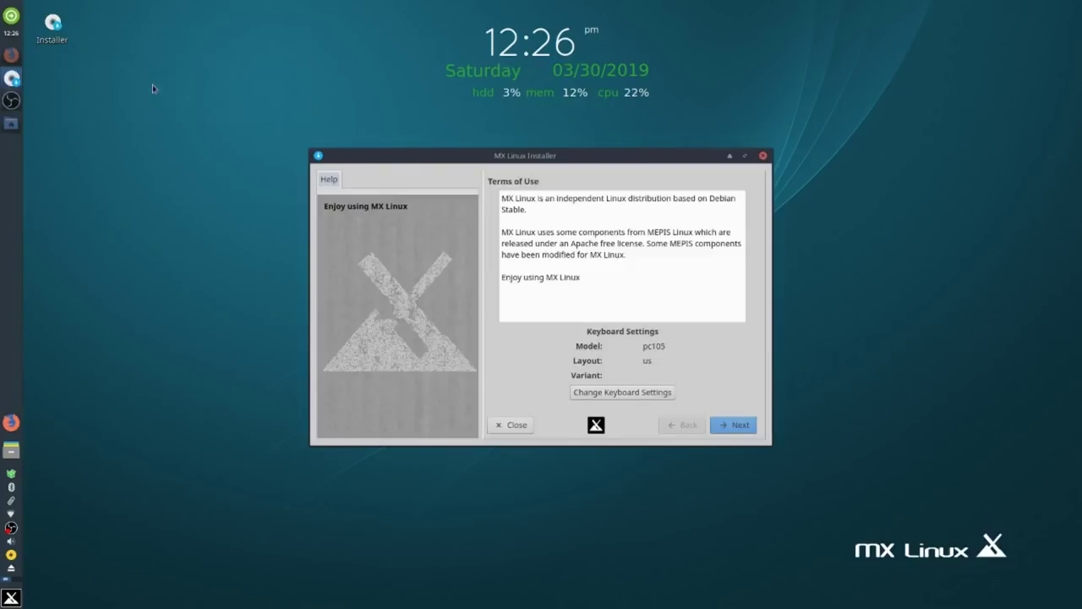
{"action": "left_click_drag", "start_coordinate": [514, 161], "coordinate": [346, 132]}
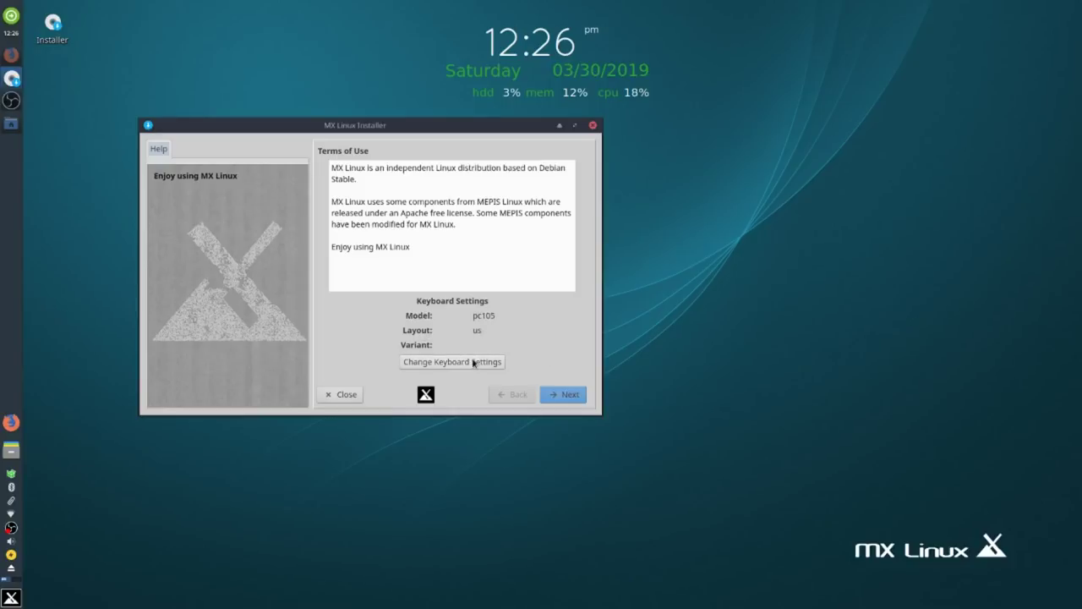
{"action": "left_click", "coordinate": [474, 362]}
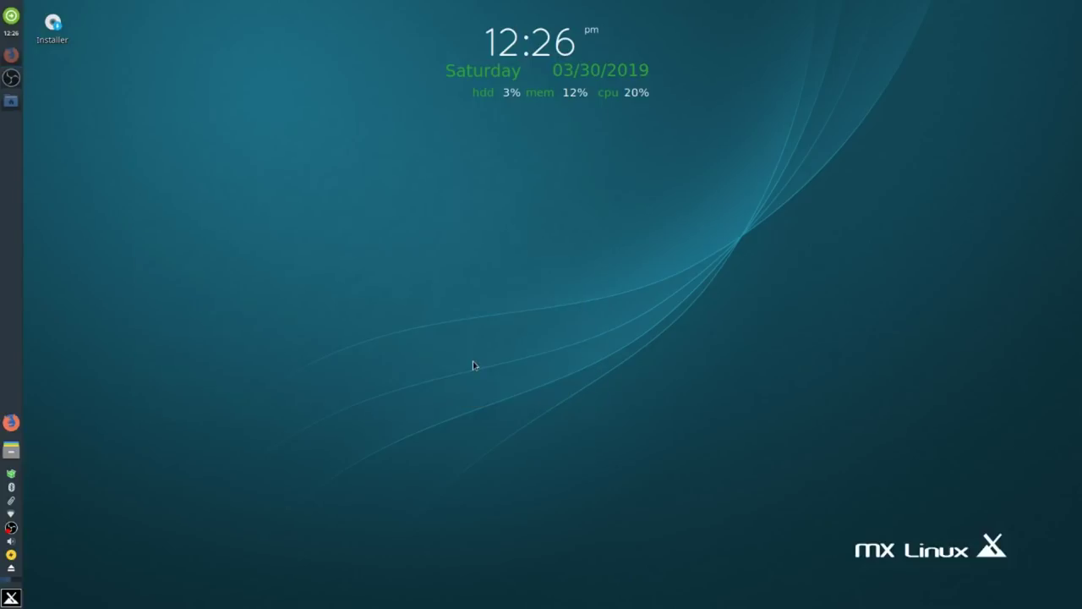
Add the English (UK) keyboard layout.
{"action": "left_click", "coordinate": [680, 321]}
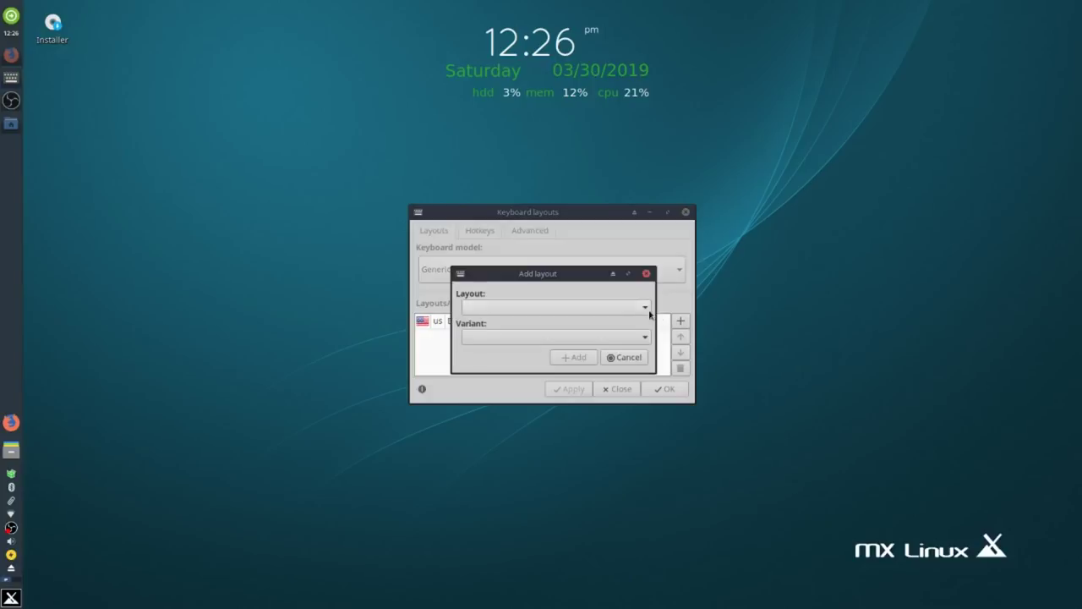
{"action": "scroll", "coordinate": [643, 309], "scroll_direction": "down", "scroll_amount": 1}
{"action": "left_click", "coordinate": [643, 309]}
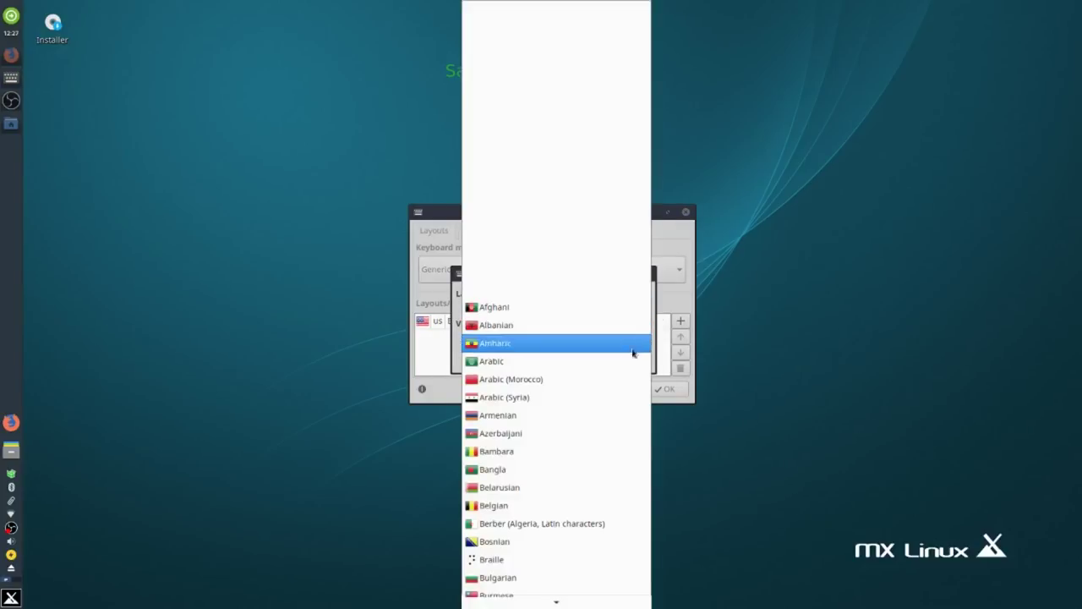
{"action": "mouse_move", "coordinate": [614, 600]}
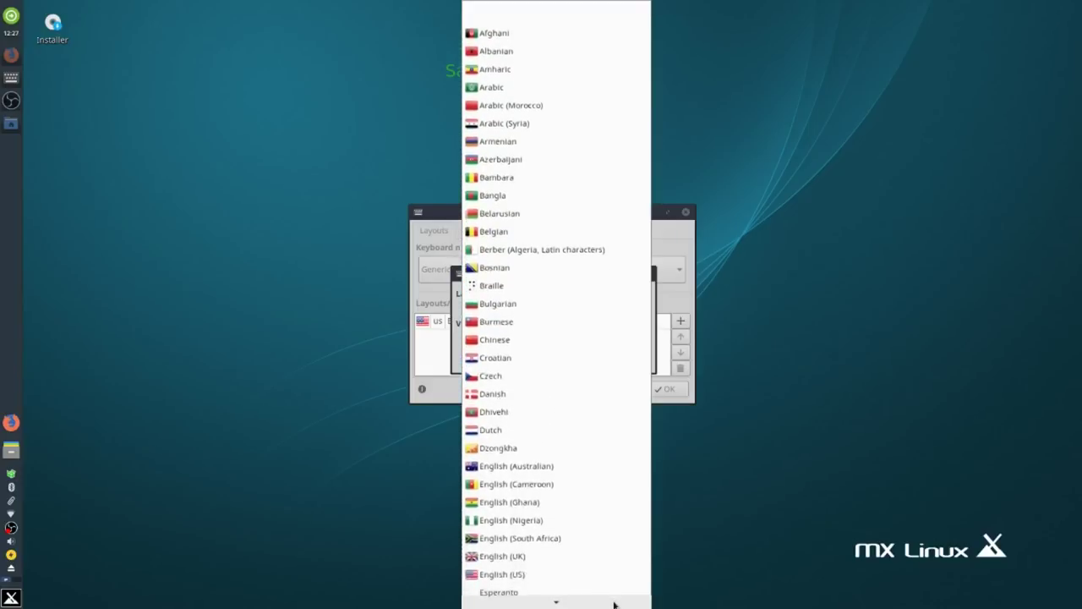
{"action": "left_click", "coordinate": [579, 519]}
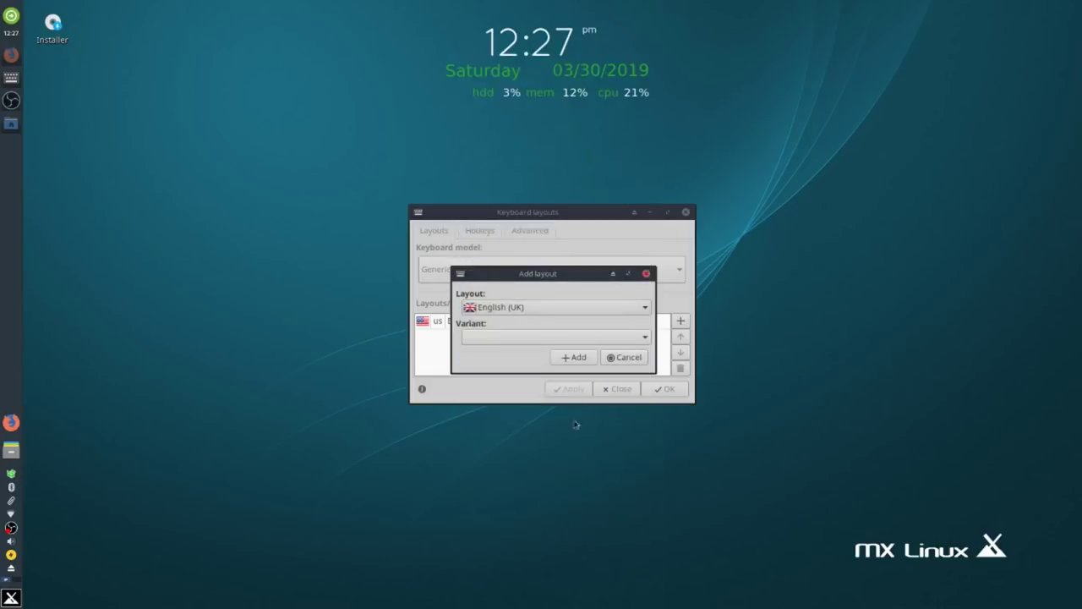
{"action": "left_click", "coordinate": [575, 358]}
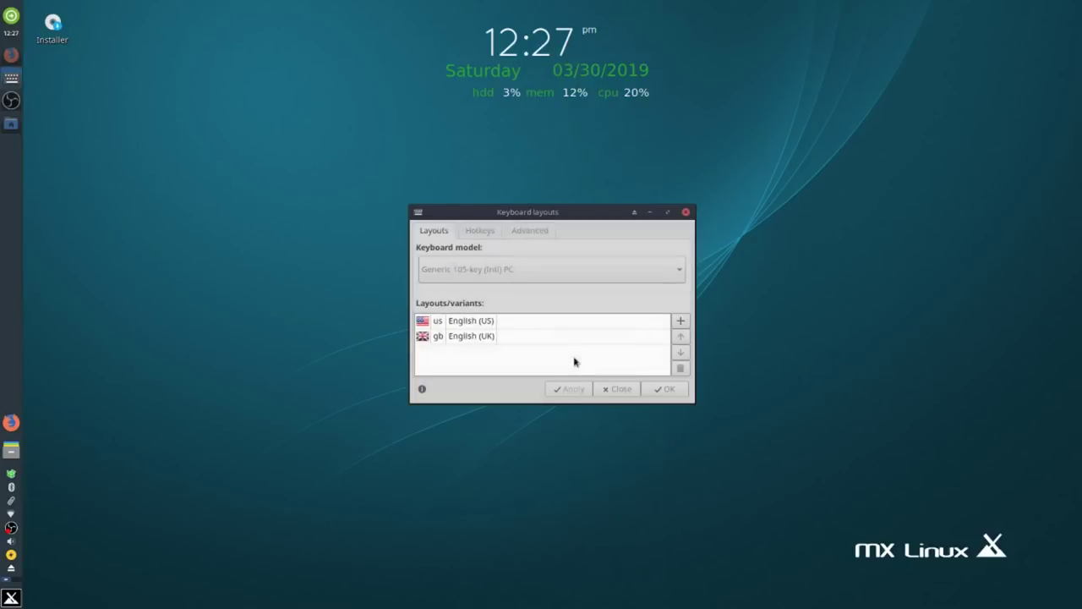
Add the Russian keyboard layout.
{"action": "left_click", "coordinate": [680, 321]}
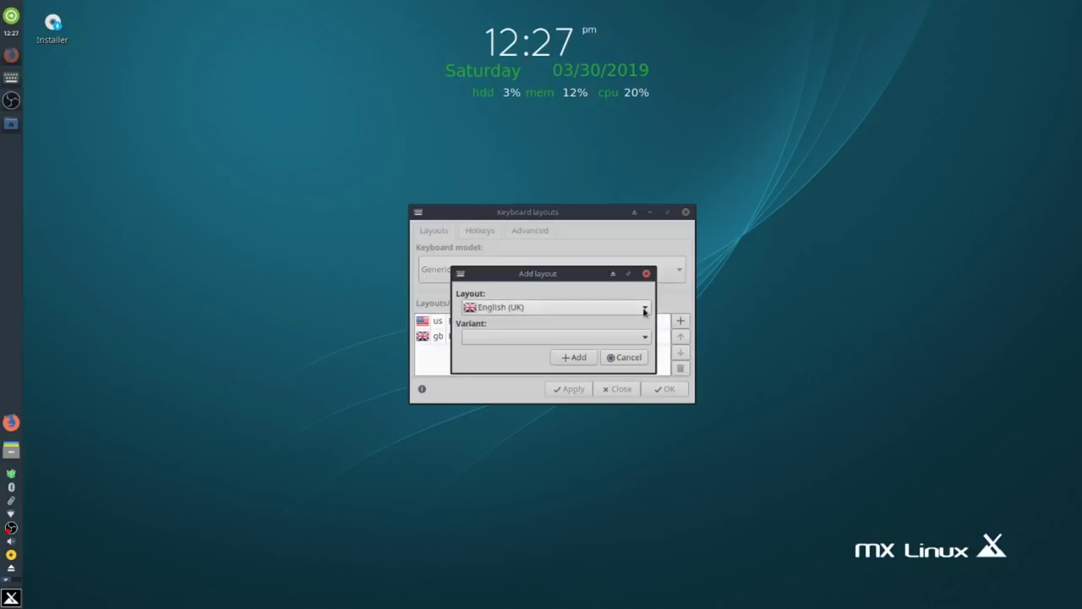
{"action": "left_click", "coordinate": [645, 309]}
{"action": "type", "text": "ru"}
{"action": "key", "text": "Return"}
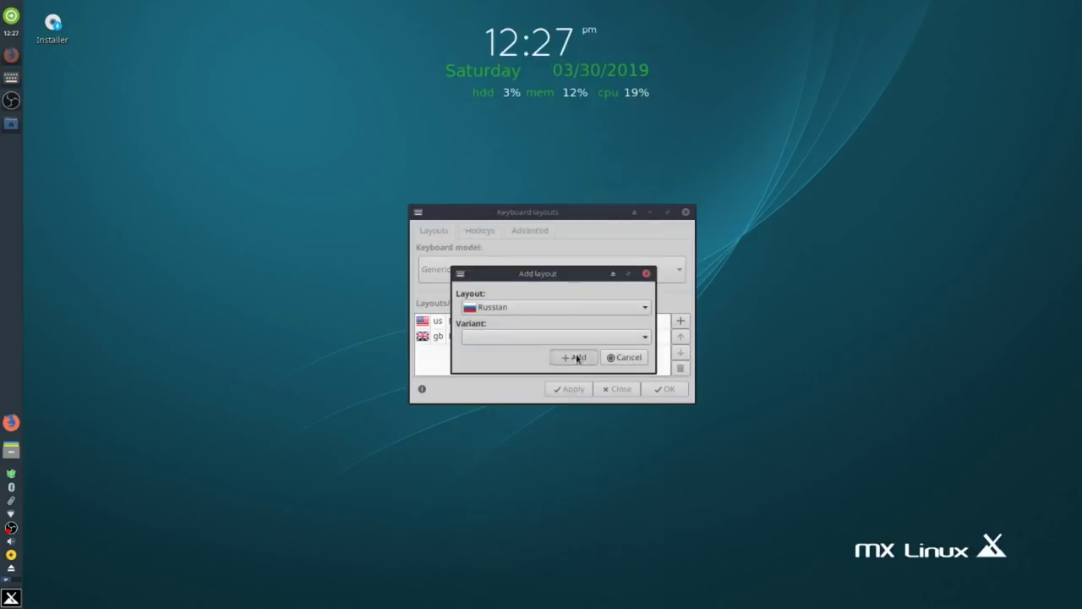
{"action": "left_click", "coordinate": [575, 357]}
Remove the English (US) layout and save the gb and ru layouts.
{"action": "left_click", "coordinate": [542, 326]}
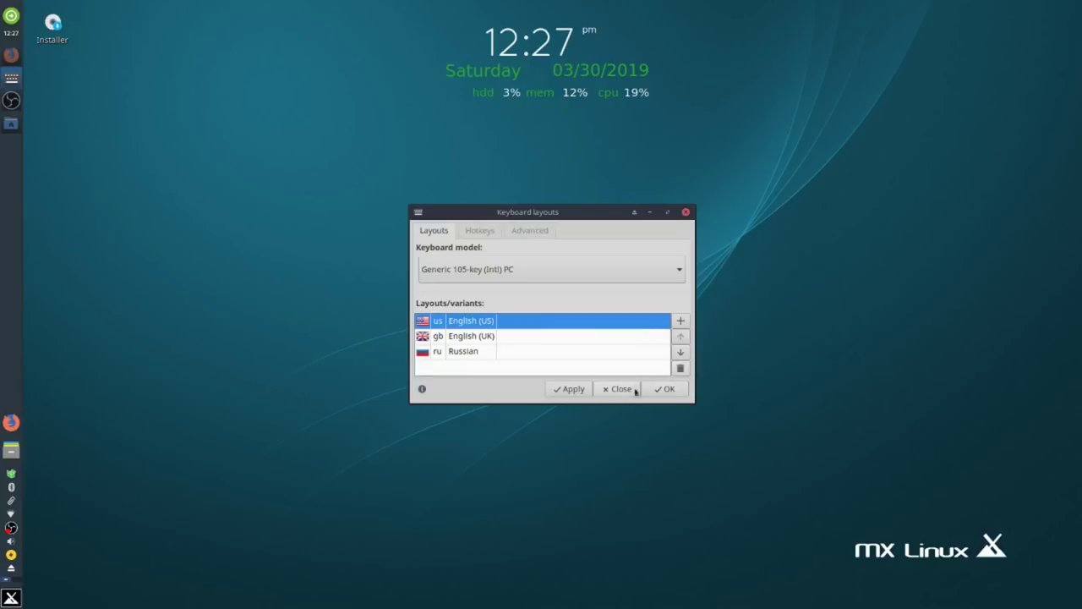
{"action": "left_click", "coordinate": [679, 368]}
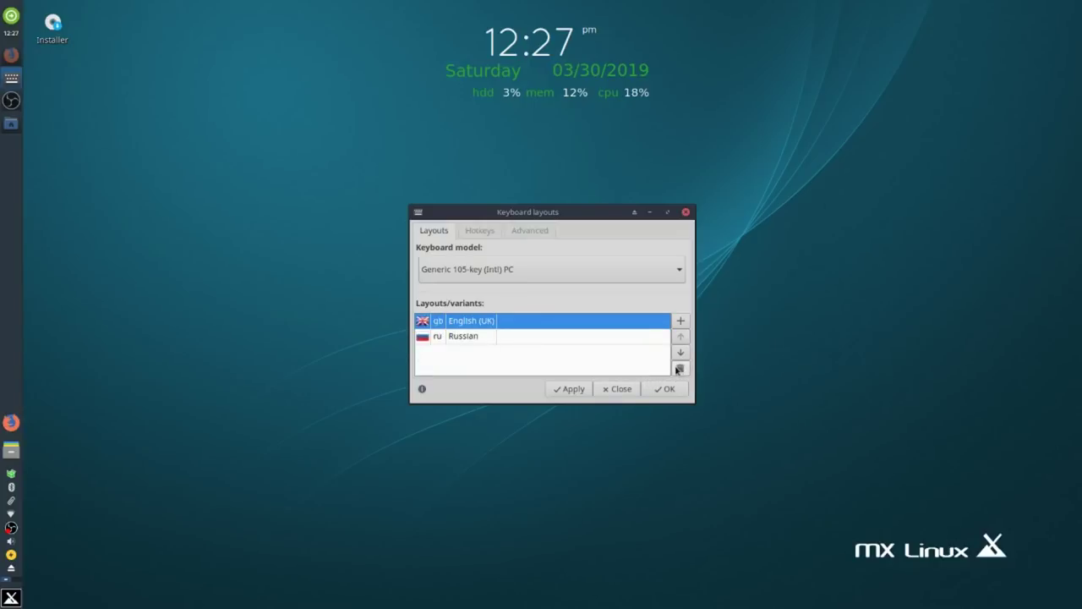
{"action": "left_click", "coordinate": [670, 391]}
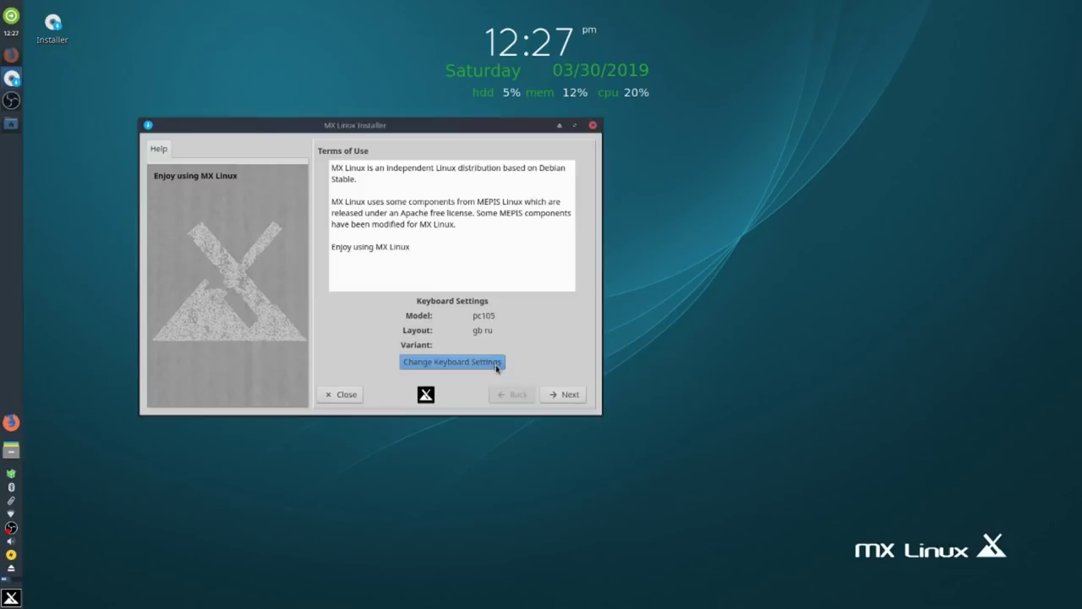
Pass the Terms of Use, keep disk sda 477G KingFast with custom install, and continue.
{"action": "left_click", "coordinate": [571, 396]}
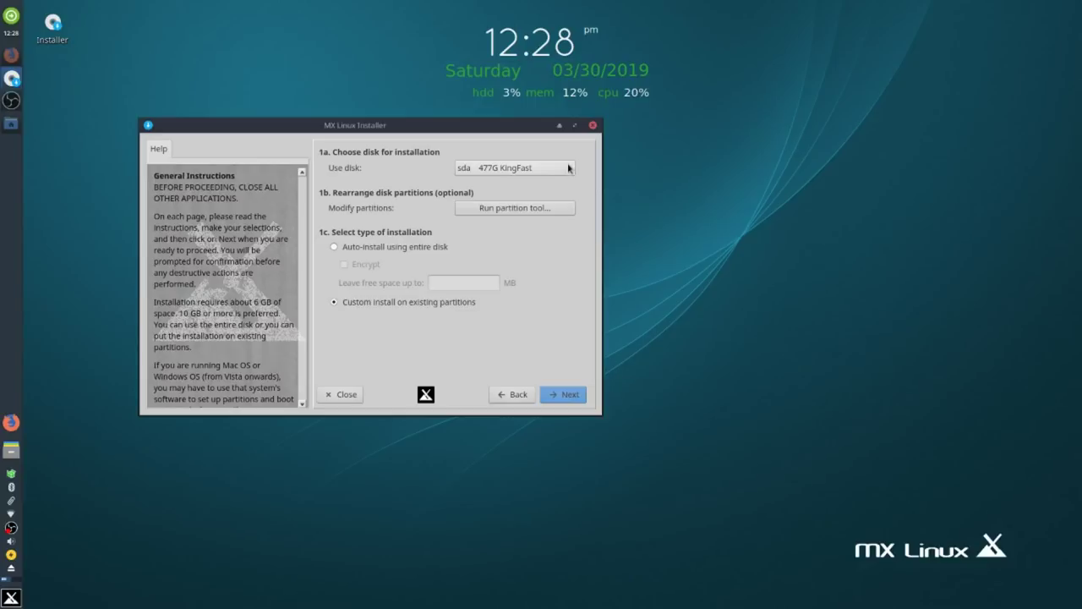
{"action": "left_click", "coordinate": [570, 168]}
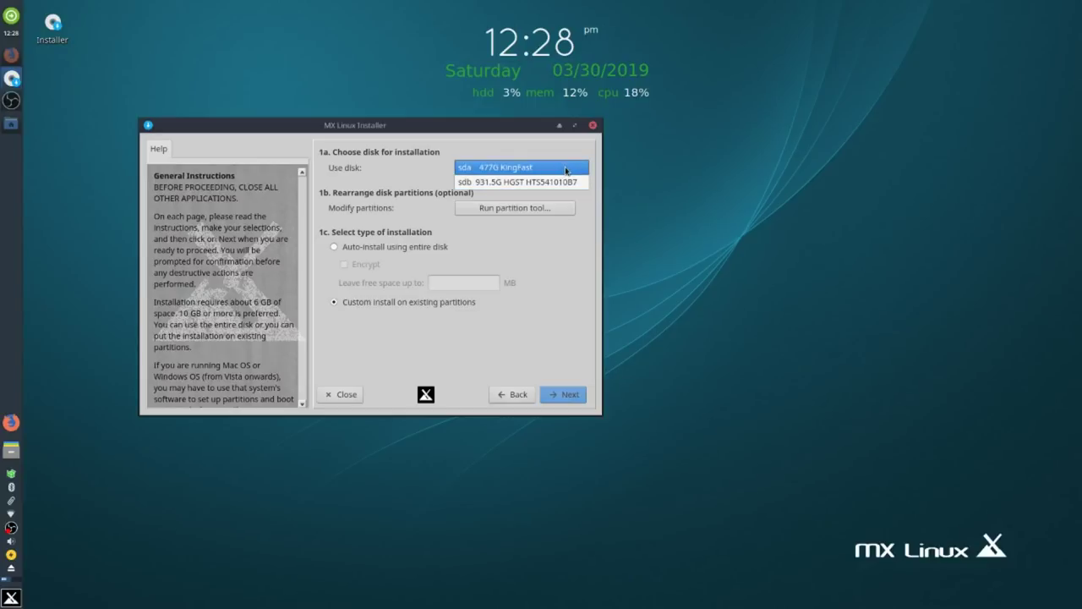
{"action": "left_click", "coordinate": [565, 168]}
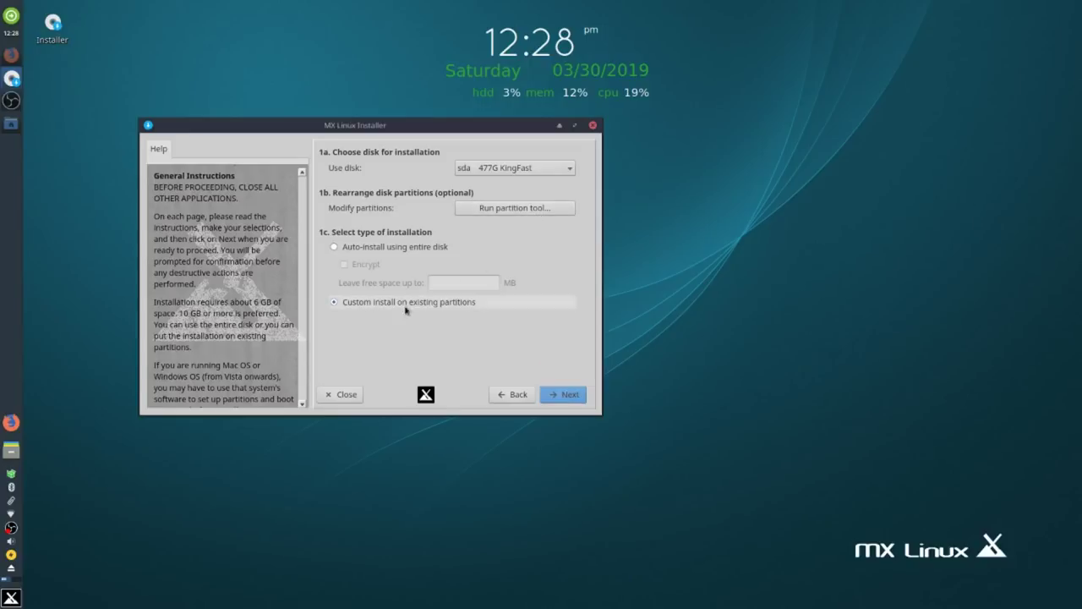
{"action": "left_click", "coordinate": [563, 395]}
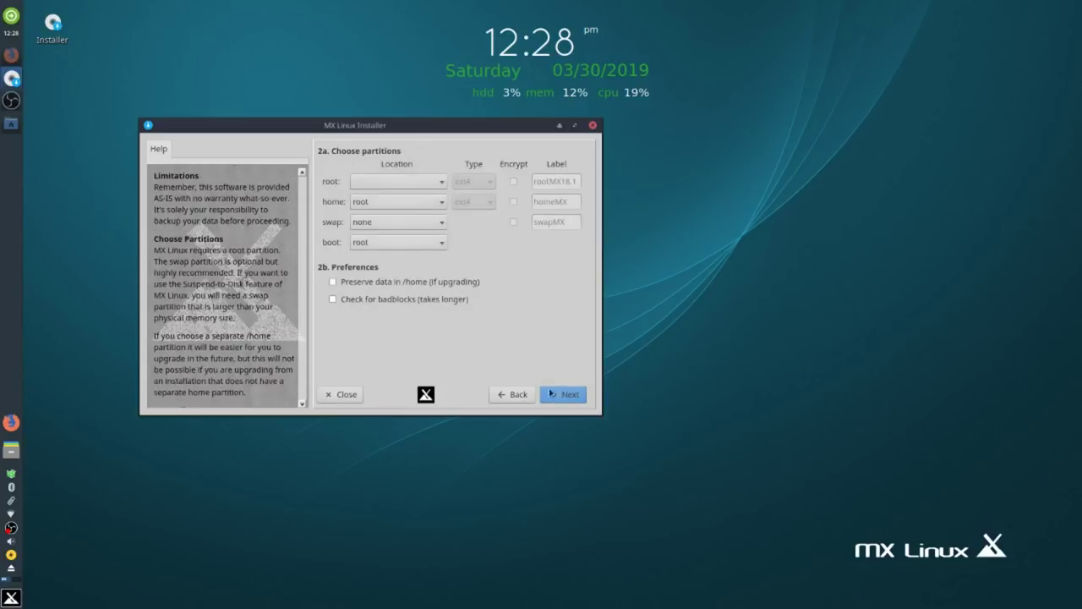
Set the root location to sda10 (50.1G ext4) and proceed to installation.
{"action": "left_click", "coordinate": [439, 182]}
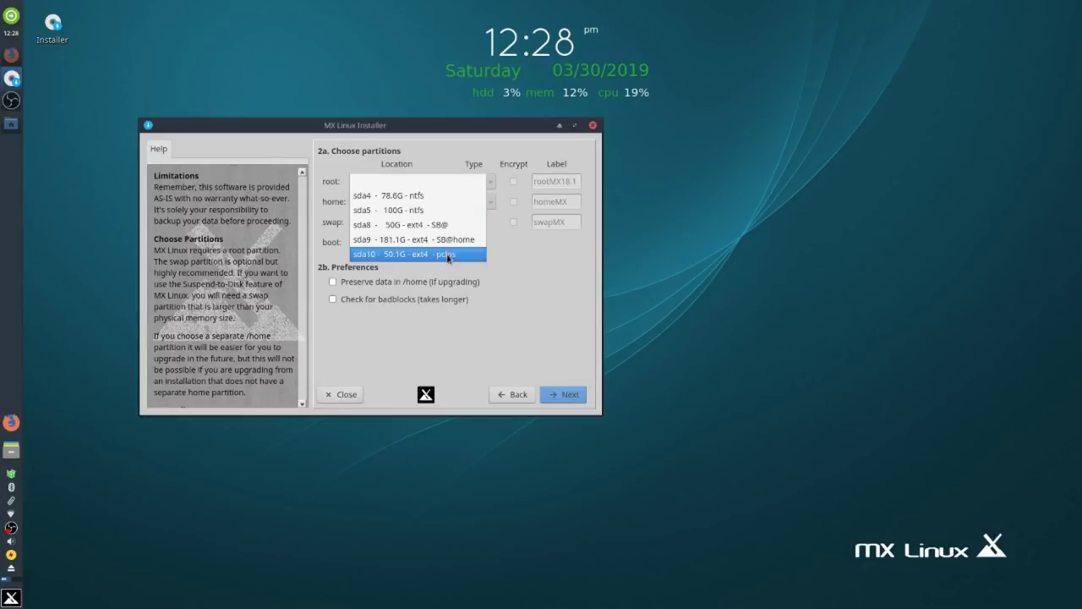
{"action": "left_click", "coordinate": [448, 256]}
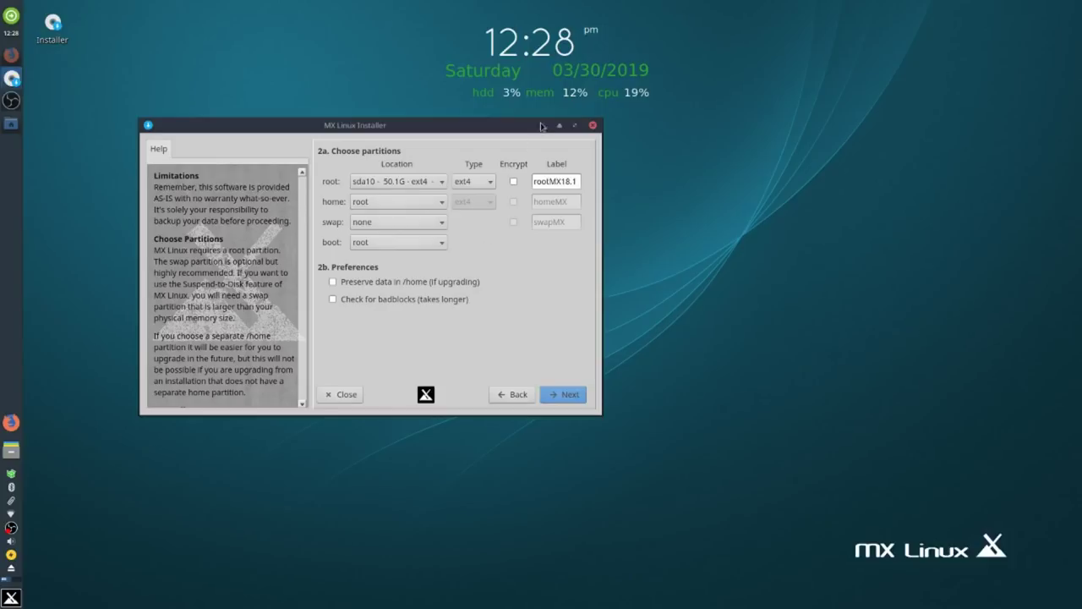
{"action": "left_click", "coordinate": [562, 397]}
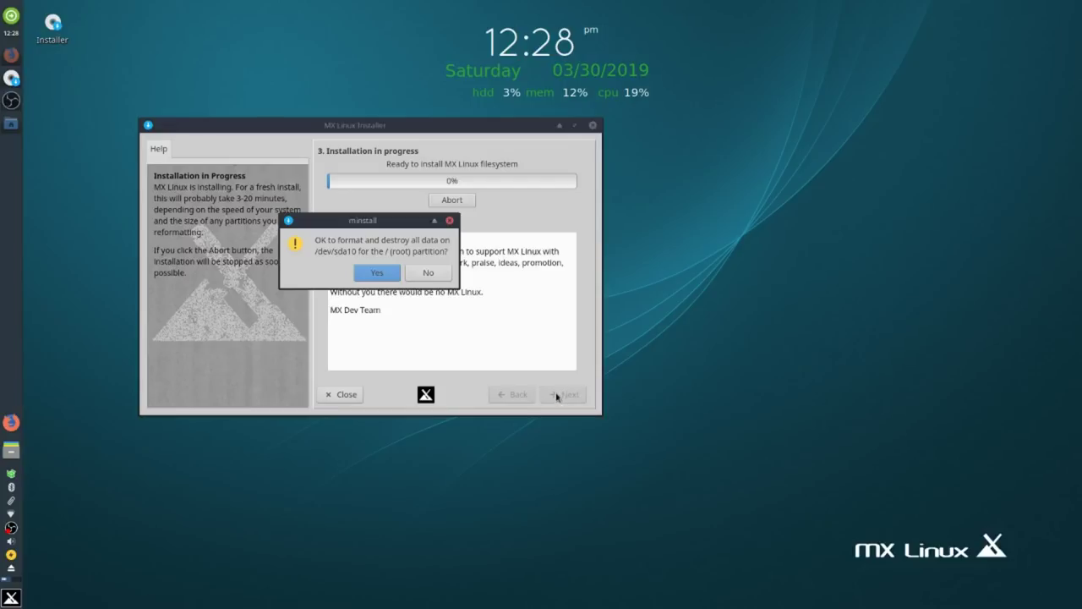
Confirm formatting /dev/sda10 so the system files get copied.
{"action": "left_click", "coordinate": [378, 274]}
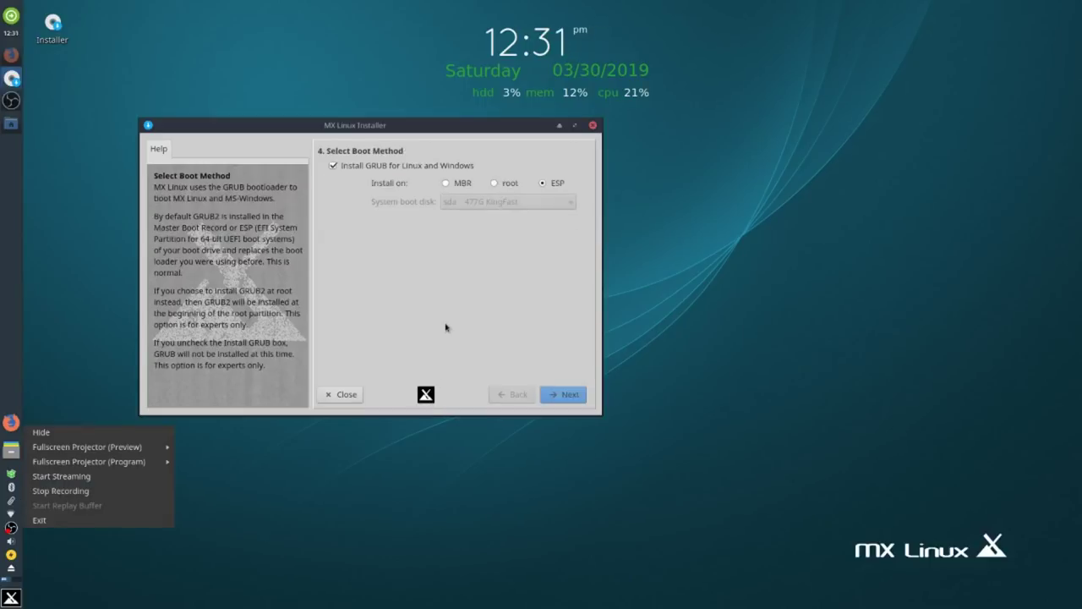
Keep Install GRUB on ESP and confirm installing it at sda2.
{"action": "left_click", "coordinate": [445, 319]}
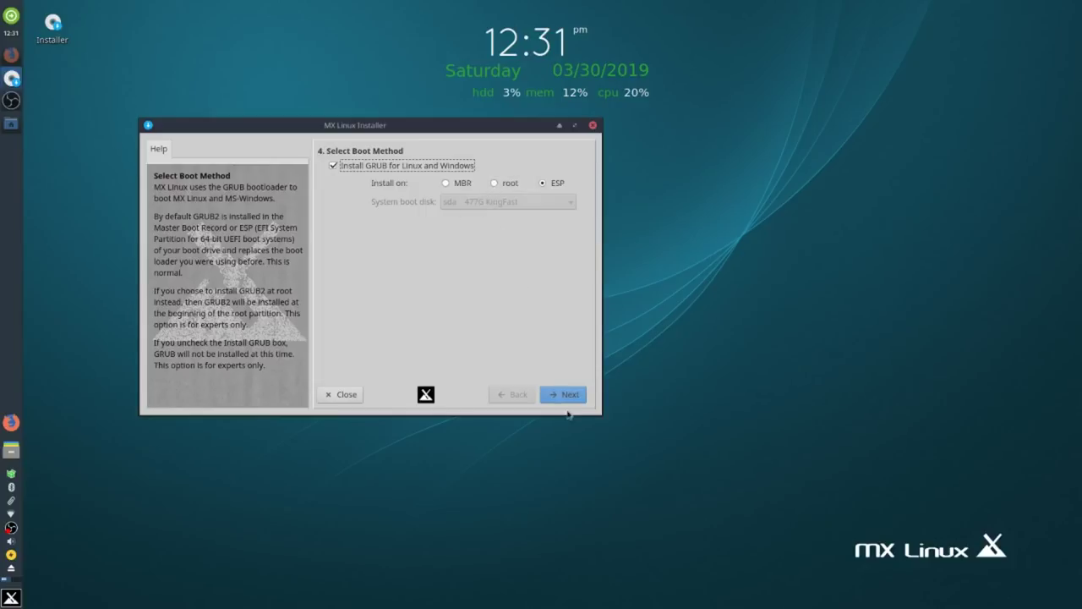
{"action": "left_click", "coordinate": [567, 396]}
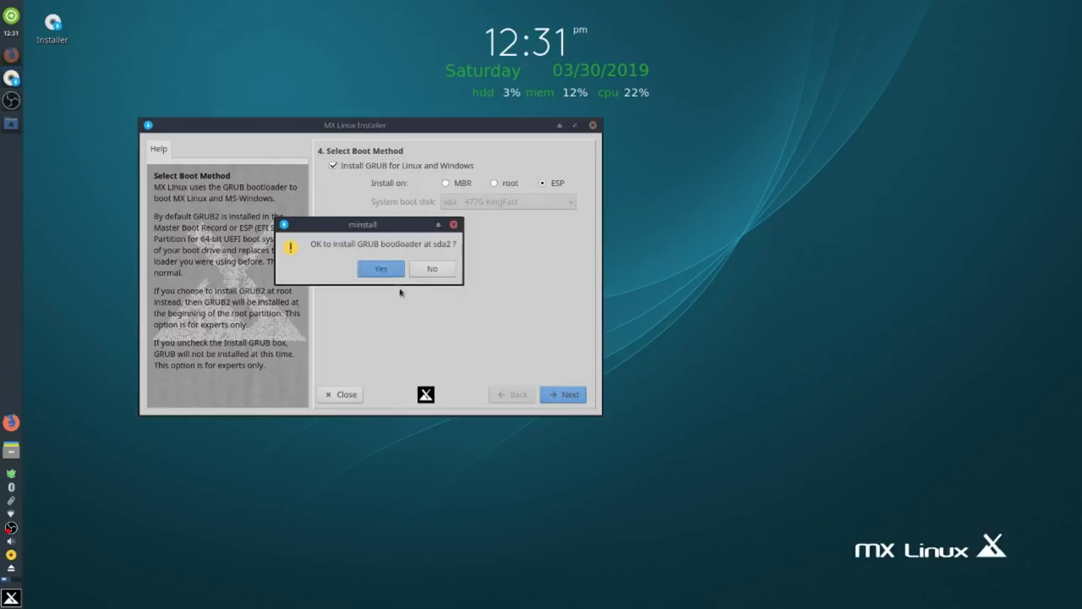
{"action": "left_click", "coordinate": [381, 269]}
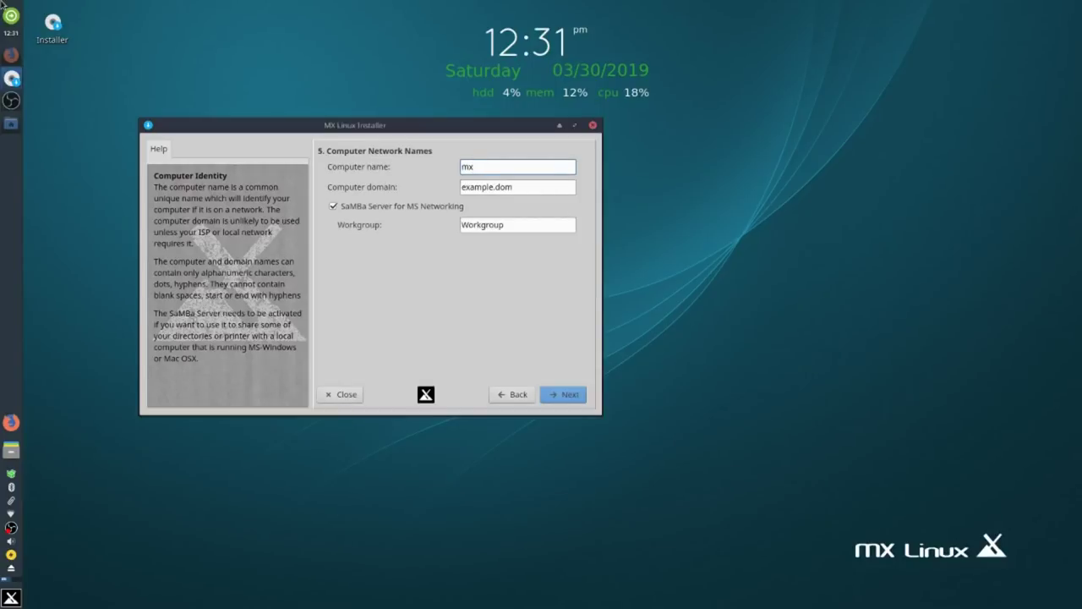
Name the computer mx18.1 and accept the network names.
{"action": "type", "text": "18.1"}
{"action": "left_click", "coordinate": [577, 397]}
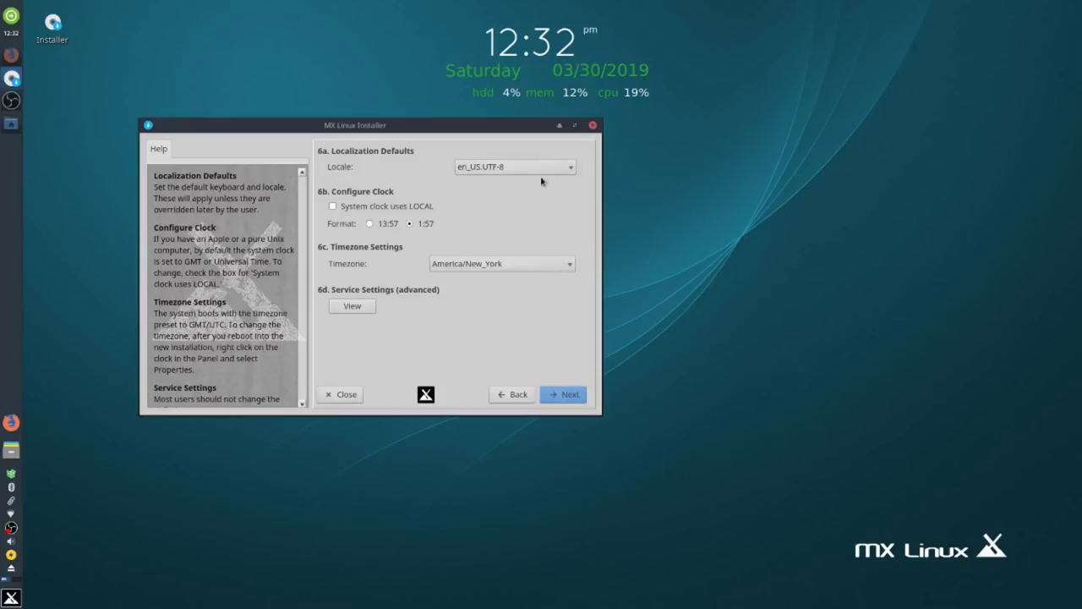
Choose locale ru_RU.UTF-8 with 24-hour clock, keep timezone Europe/London, and continue.
{"action": "left_click", "coordinate": [567, 167]}
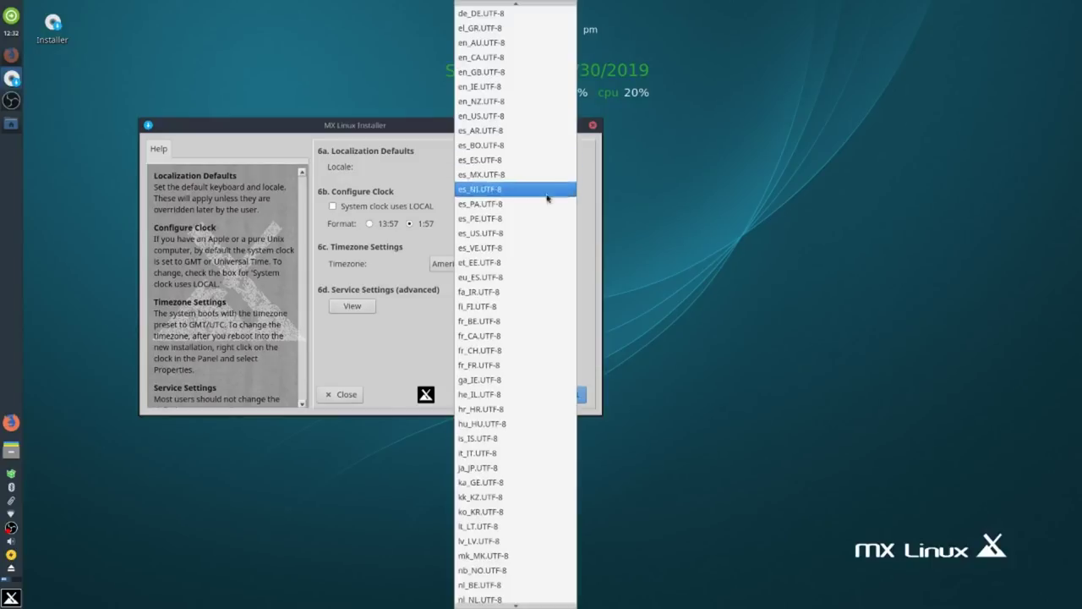
{"action": "scroll", "coordinate": [525, 507], "scroll_direction": "down", "scroll_amount": 5}
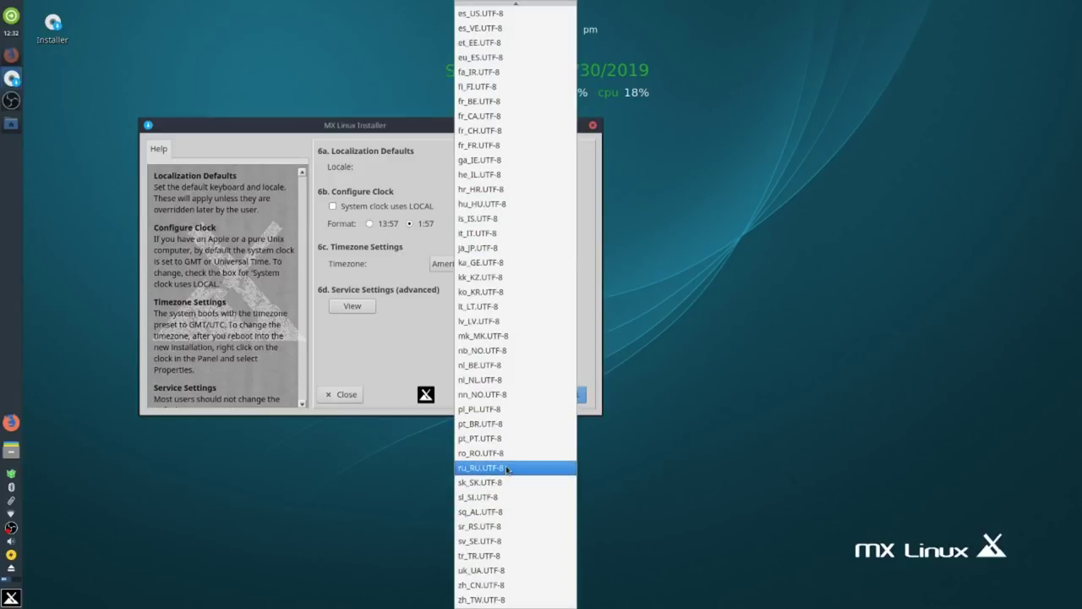
{"action": "left_click", "coordinate": [507, 468]}
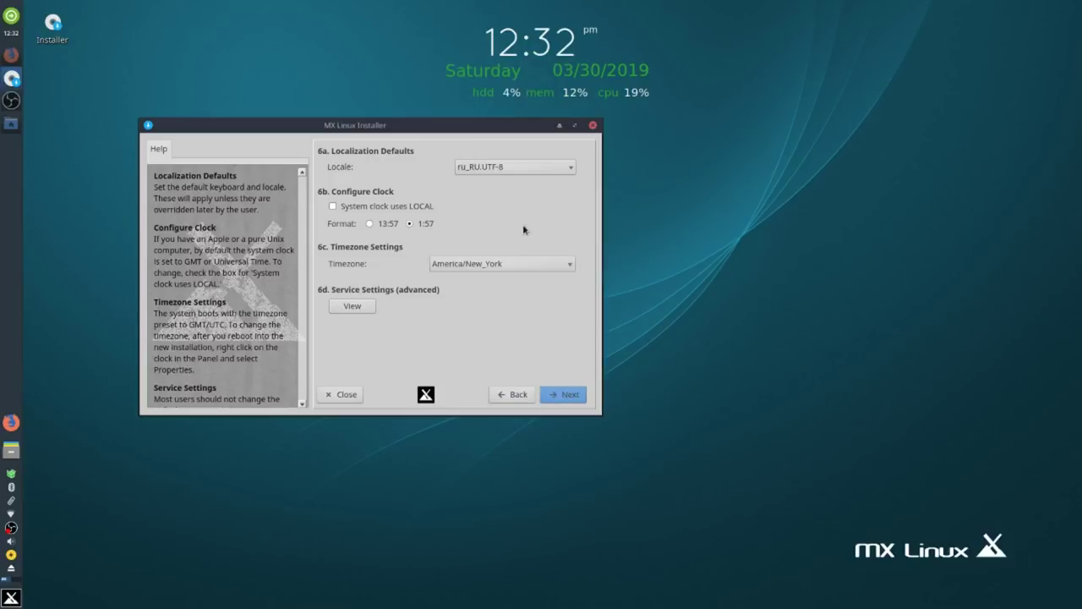
{"action": "left_click", "coordinate": [369, 224]}
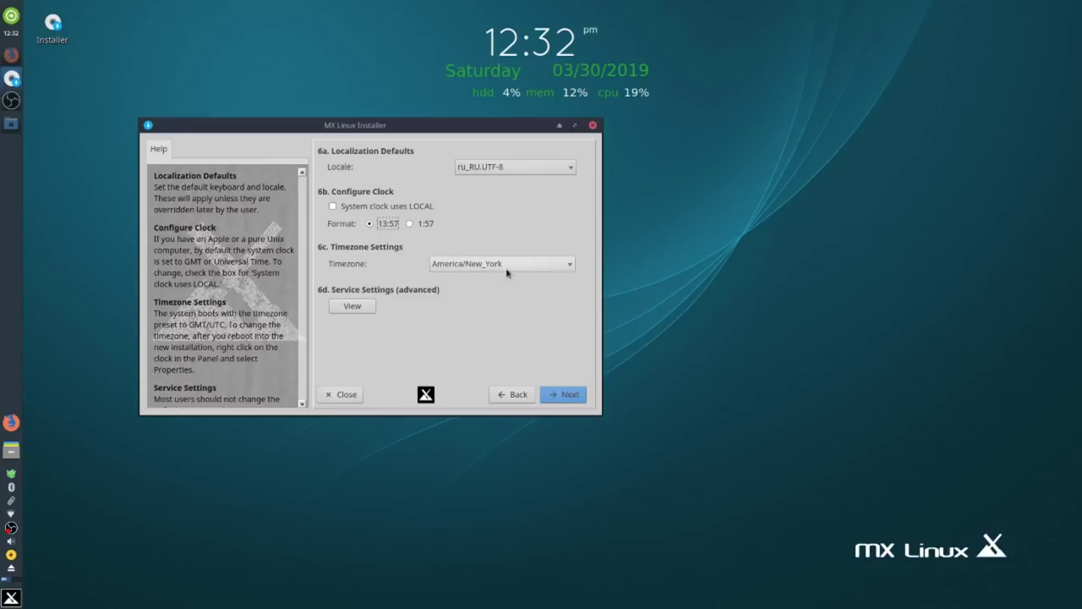
{"action": "left_click", "coordinate": [569, 266]}
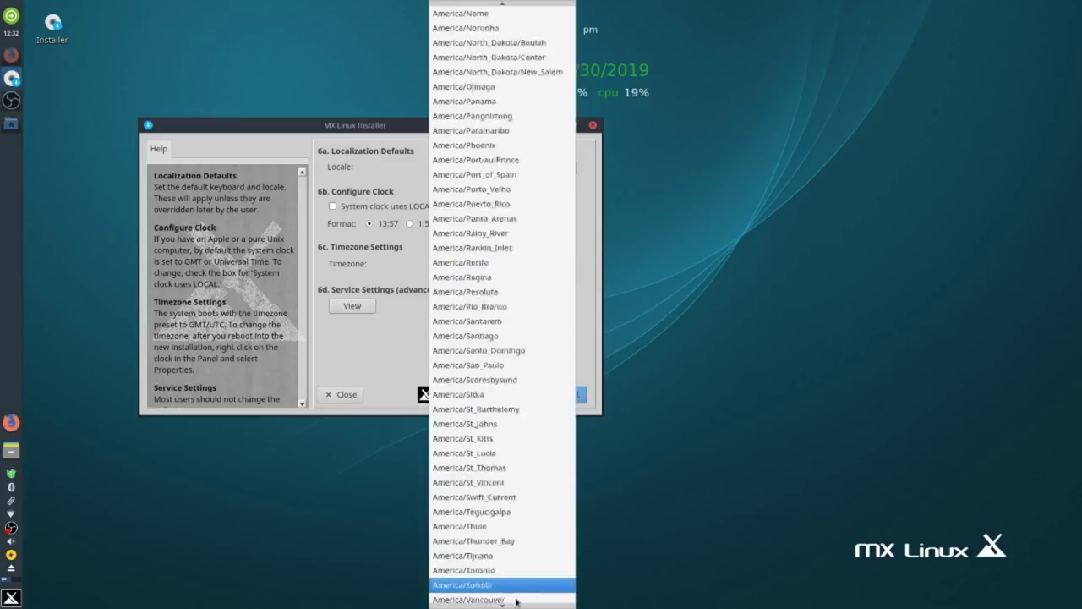
{"action": "key", "text": "Escape"}
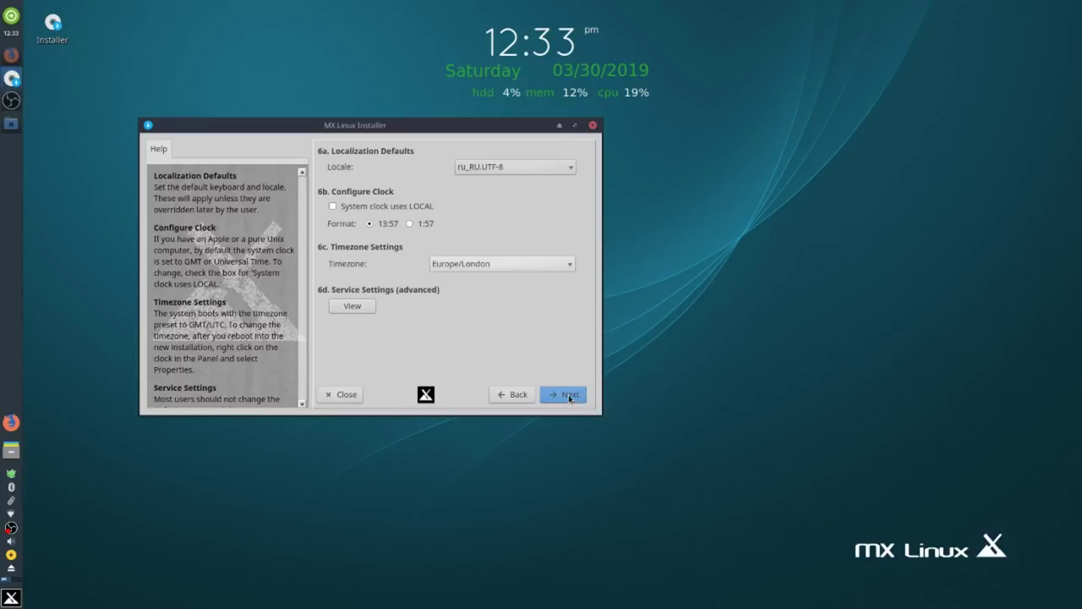
{"action": "left_click", "coordinate": [569, 395]}
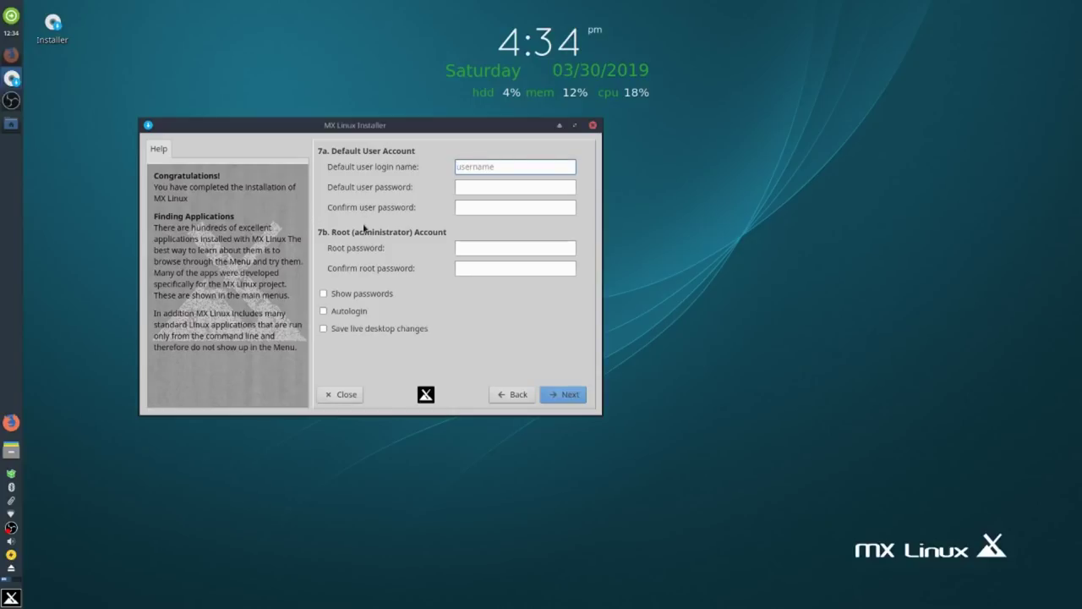
Enter login name 'user' and type and confirm the user password.
{"action": "key", "text": "Tab"}
{"action": "key", "text": "Tab"}
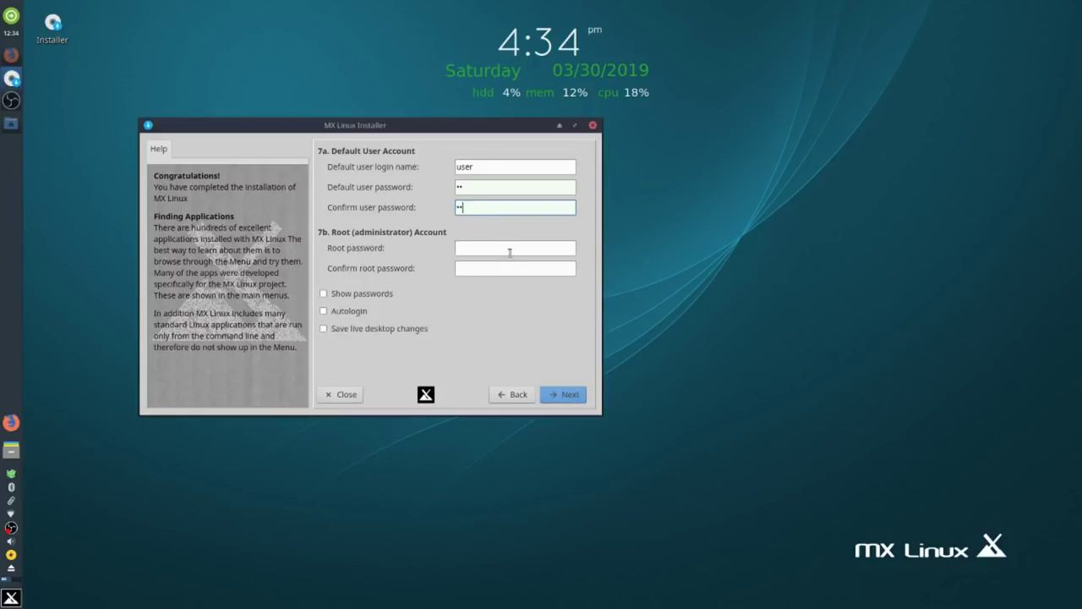
Type and confirm the root password.
{"action": "left_click", "coordinate": [510, 250]}
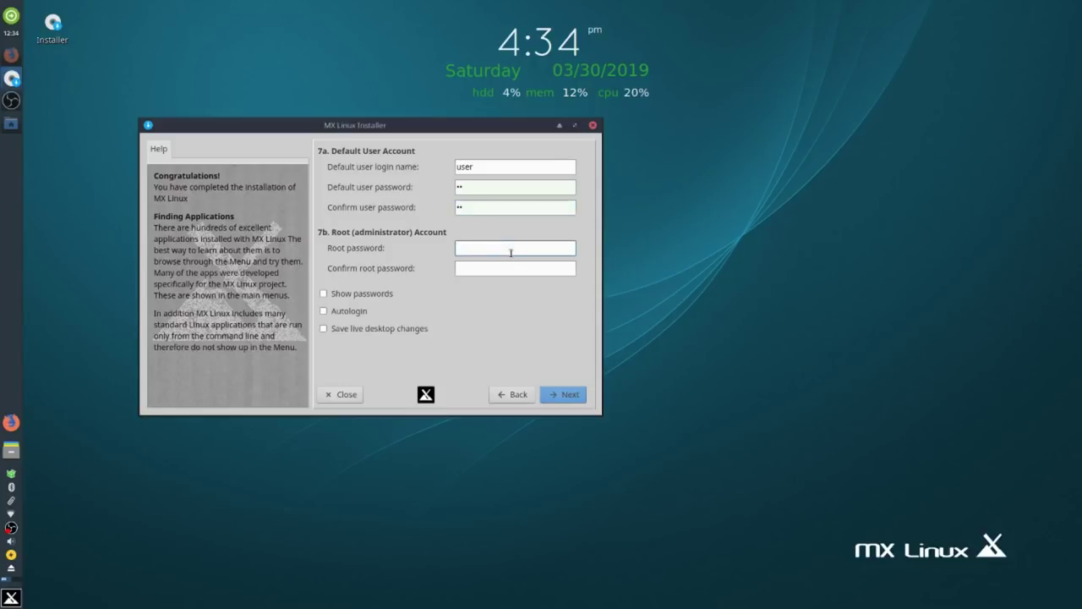
{"action": "type", "text": "••"}
{"action": "key", "text": "Tab"}
{"action": "type", "text": "••"}
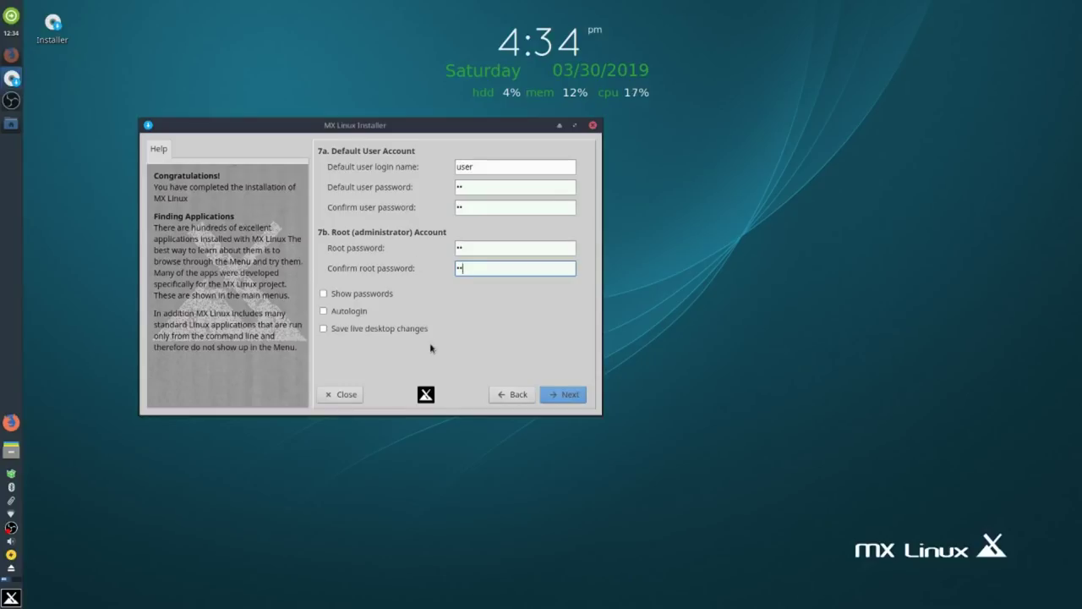
Accept the account details, finish the installation, and decline rebooting now.
{"action": "left_click", "coordinate": [570, 395]}
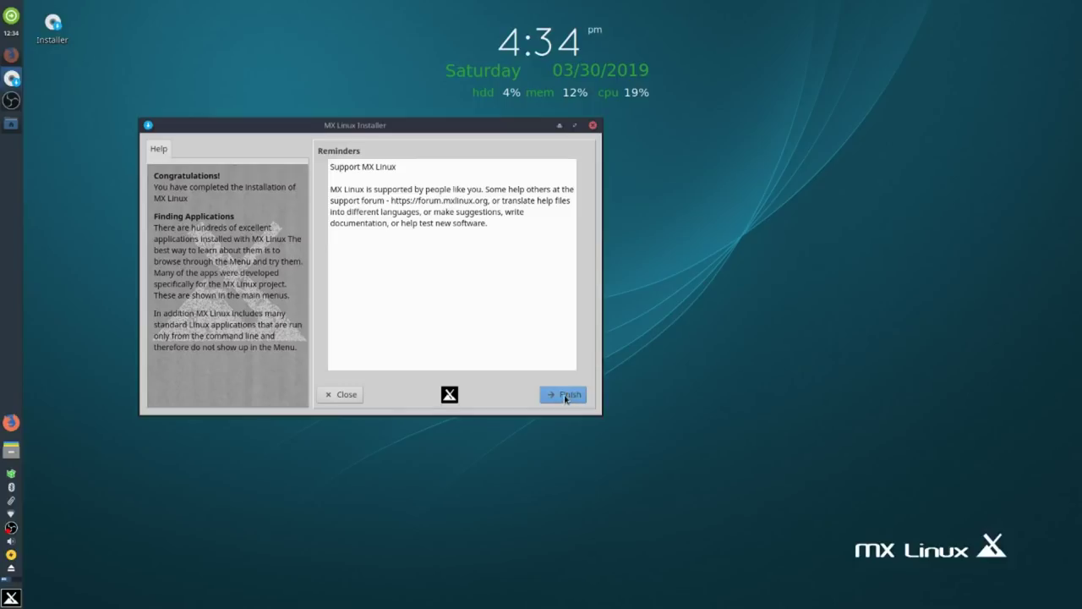
{"action": "left_click", "coordinate": [565, 398]}
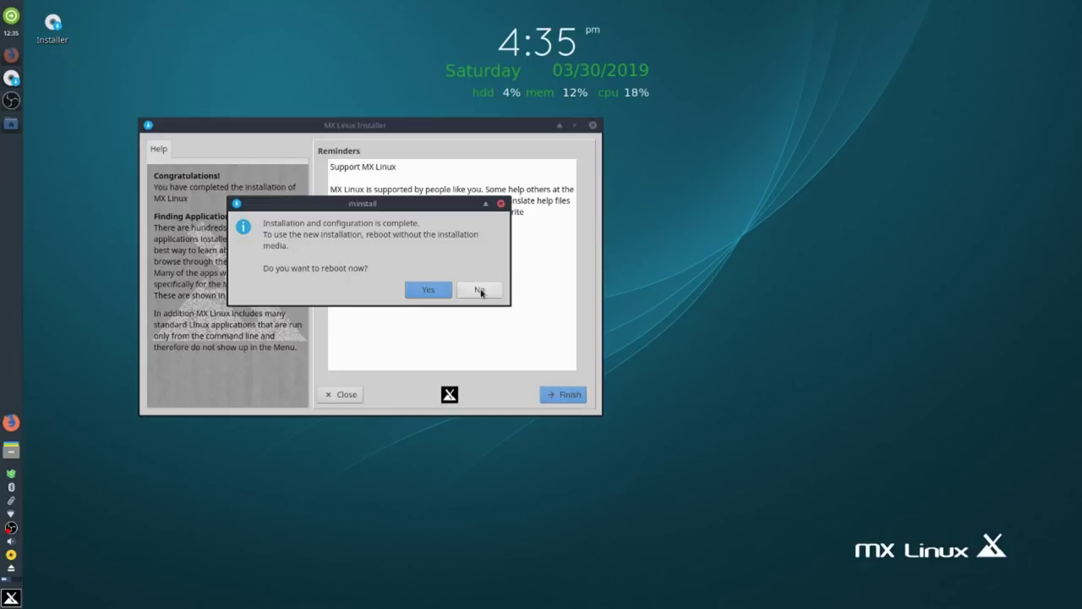
{"action": "left_click", "coordinate": [479, 290]}
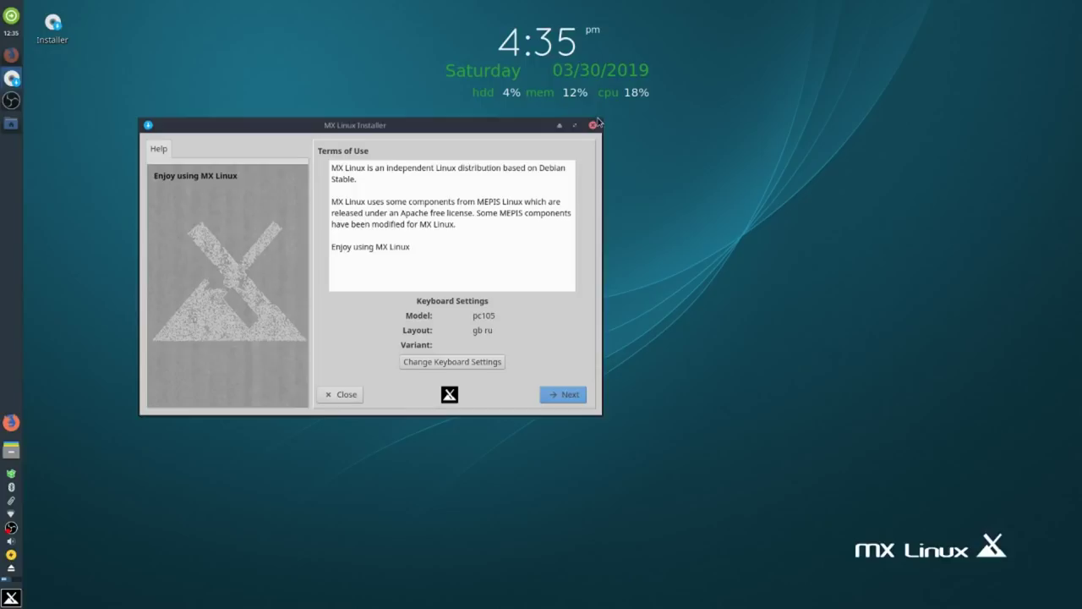
Close the finished MX Linux Installer window and stop the OBS screen recording from its tray icon.
{"action": "left_click", "coordinate": [594, 126]}
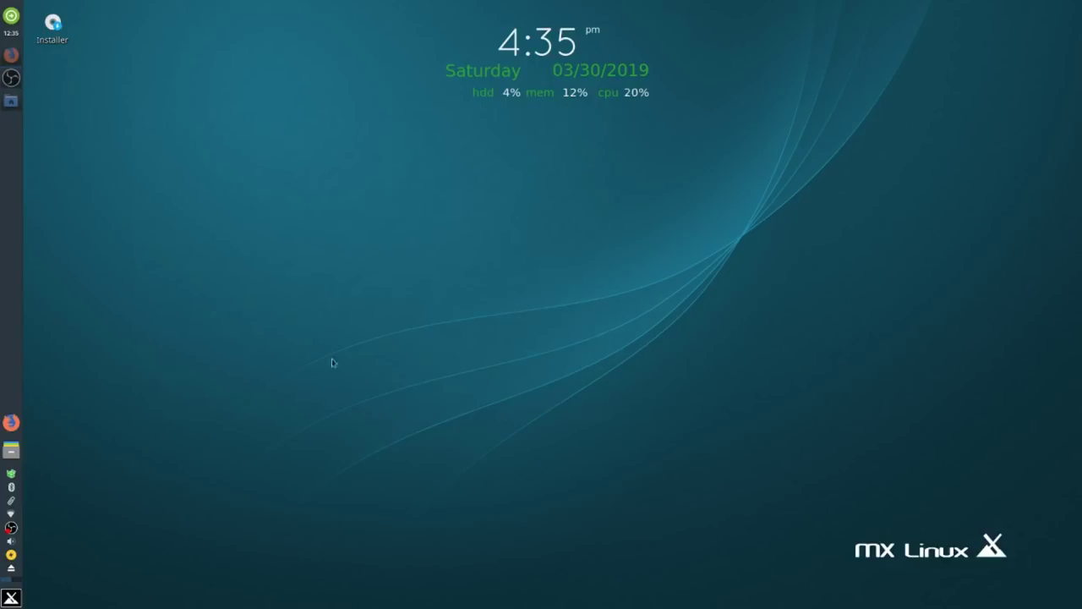
{"action": "right_click", "coordinate": [11, 529]}
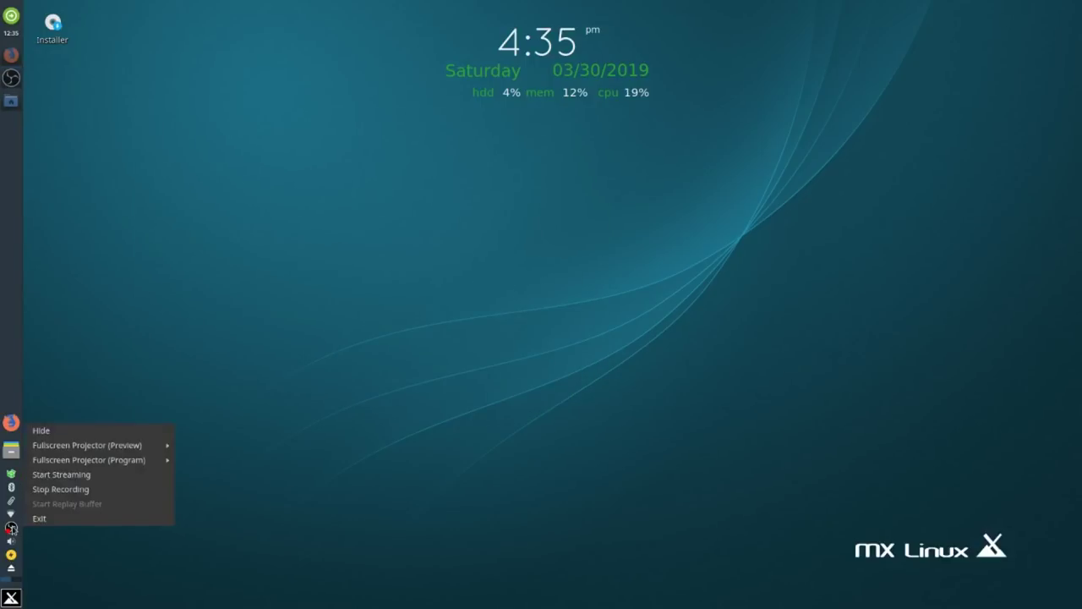
{"action": "left_click", "coordinate": [106, 488]}
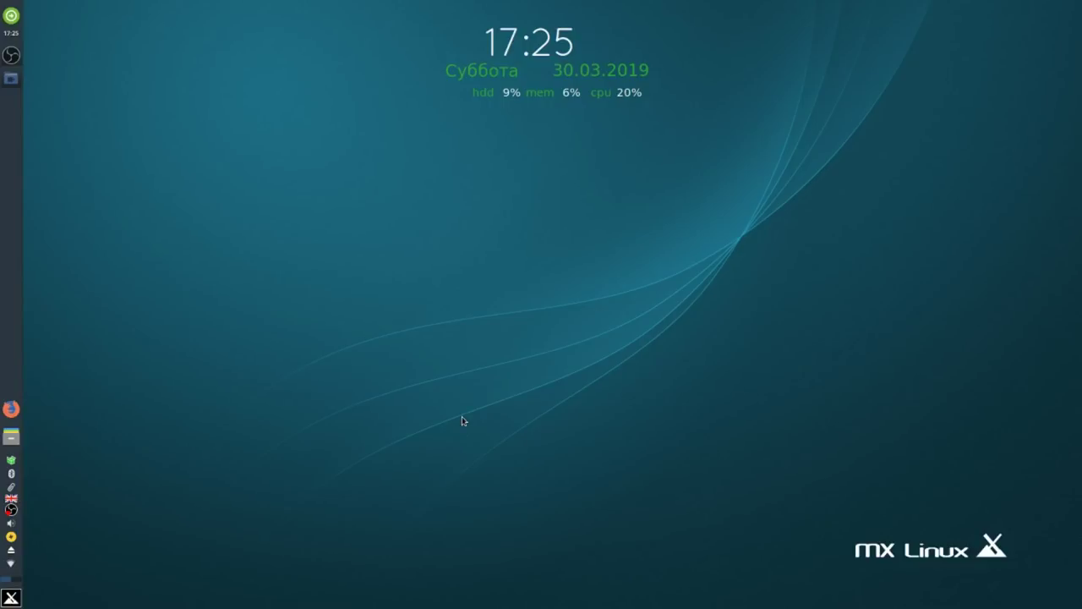
Switch Panel 1 to Горизонтальная mode with a 46 px row height in Panel Preferences.
{"action": "right_click", "coordinate": [6, 237]}
{"action": "mouse_move", "coordinate": [34, 265]}
{"action": "left_click", "coordinate": [157, 284]}
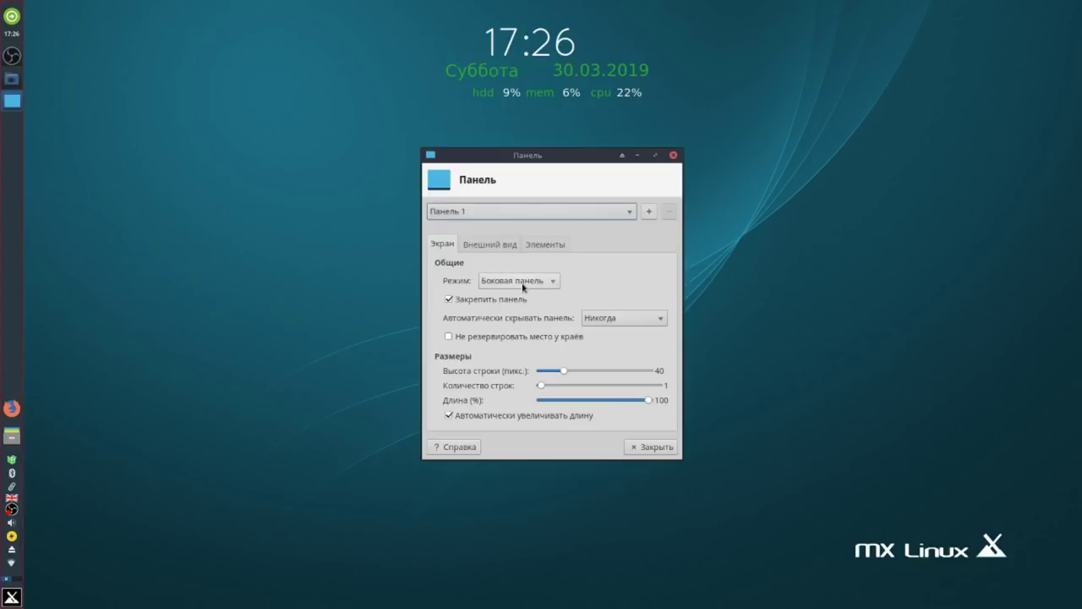
{"action": "left_click", "coordinate": [552, 284]}
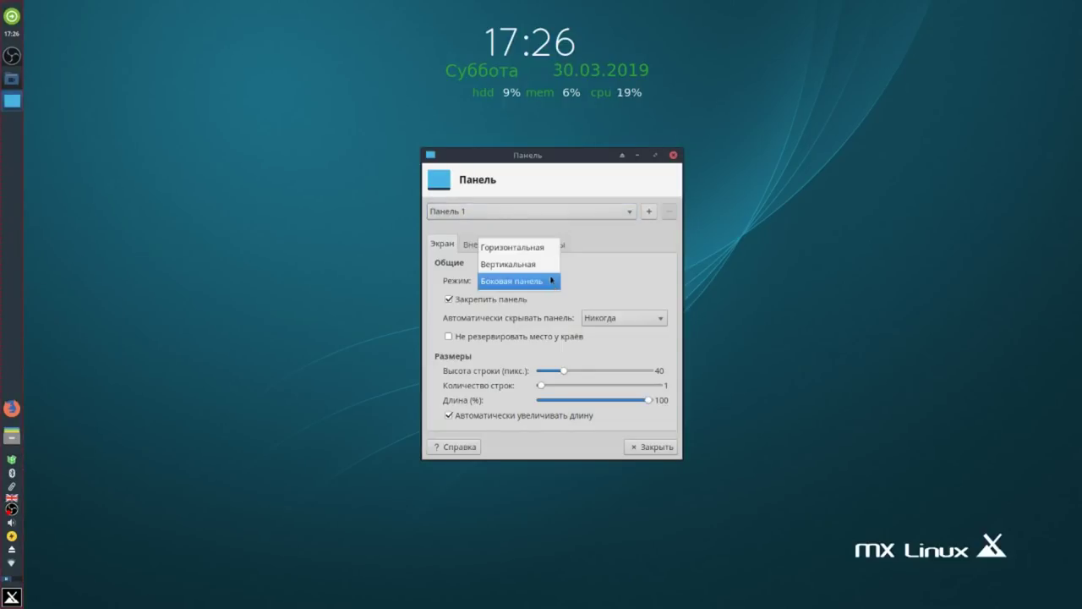
{"action": "left_click", "coordinate": [549, 247]}
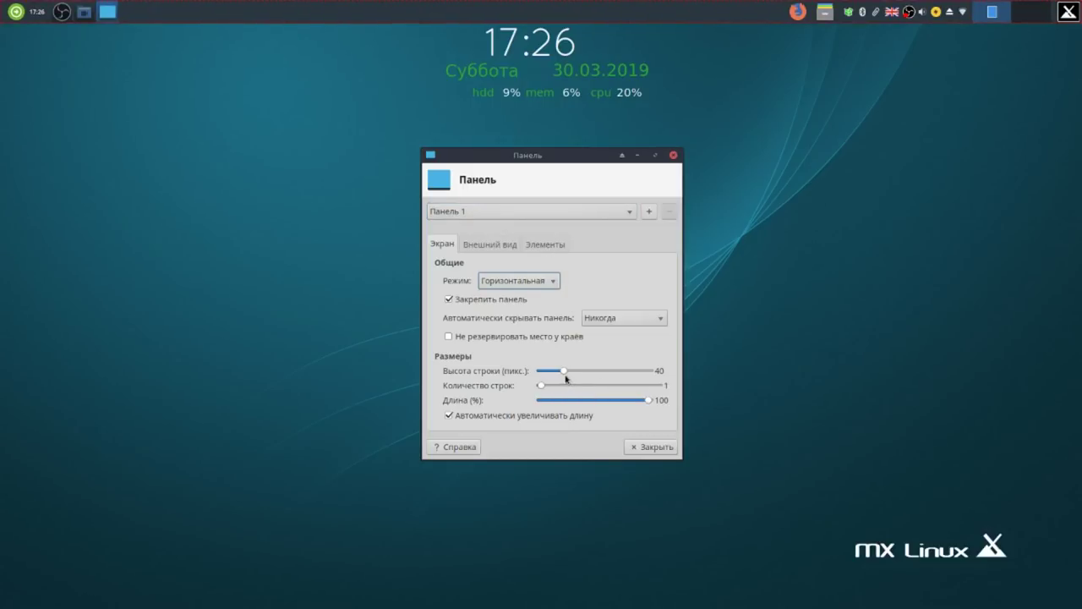
{"action": "left_click_drag", "start_coordinate": [563, 374], "coordinate": [569, 377]}
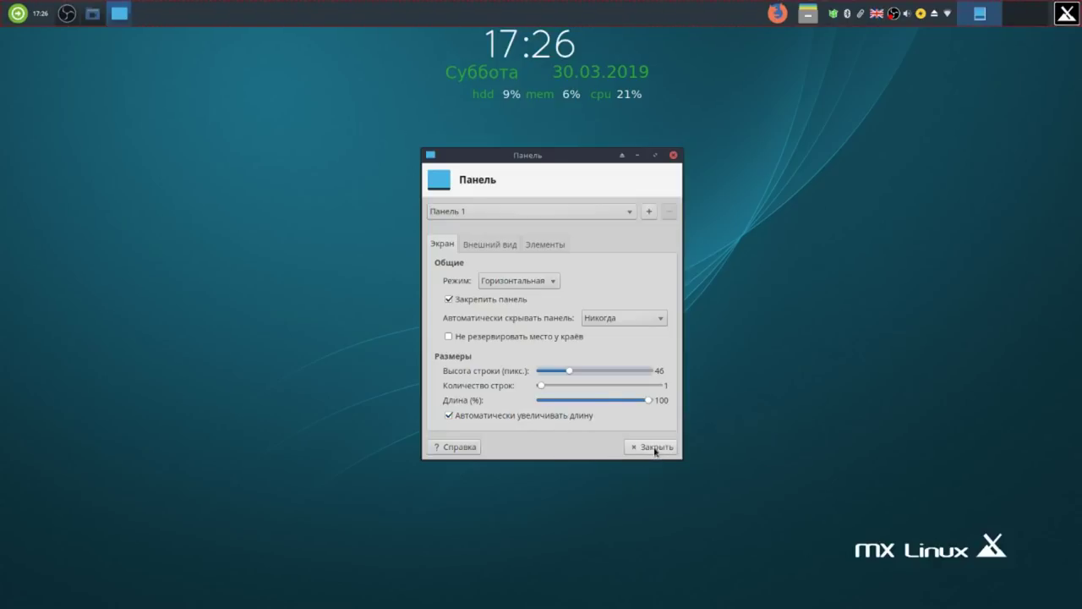
{"action": "left_click", "coordinate": [656, 450]}
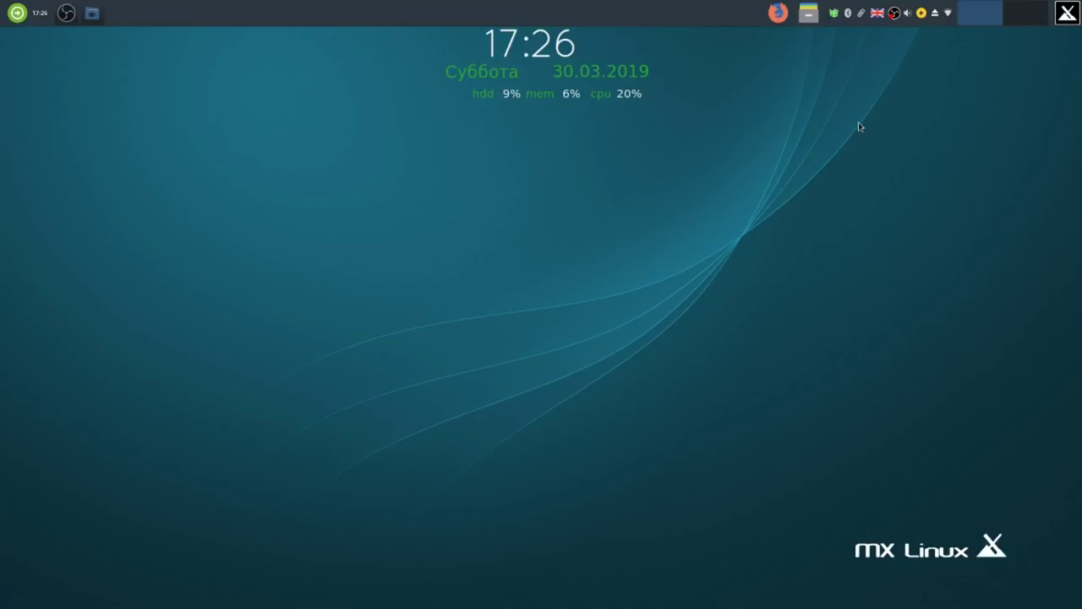
Delete the workspace switcher from the top panel, confirming Удалить in the dialog.
{"action": "right_click", "coordinate": [983, 15]}
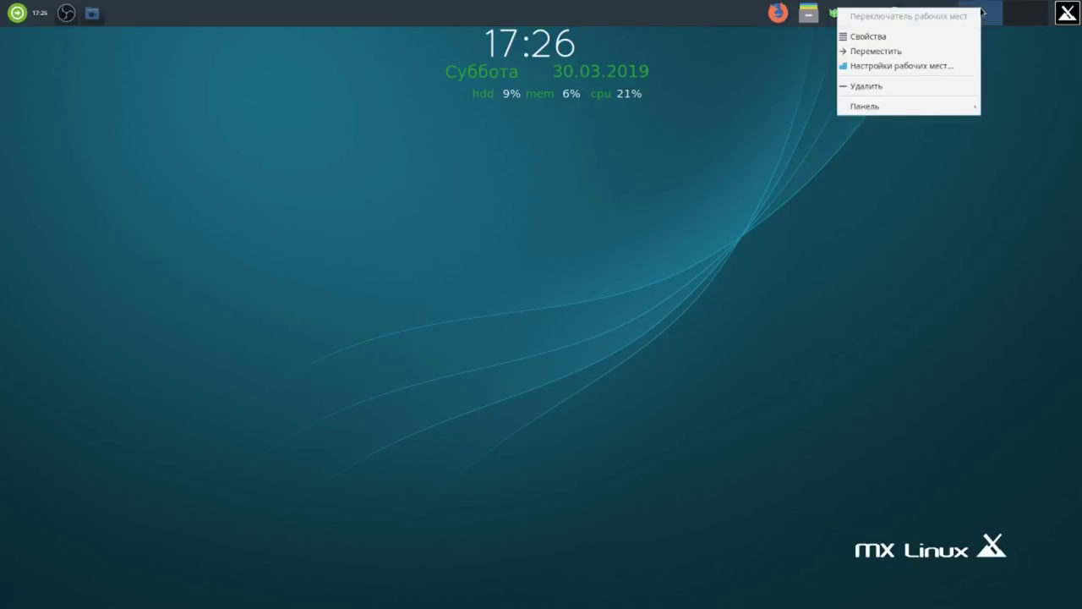
{"action": "left_click", "coordinate": [870, 88]}
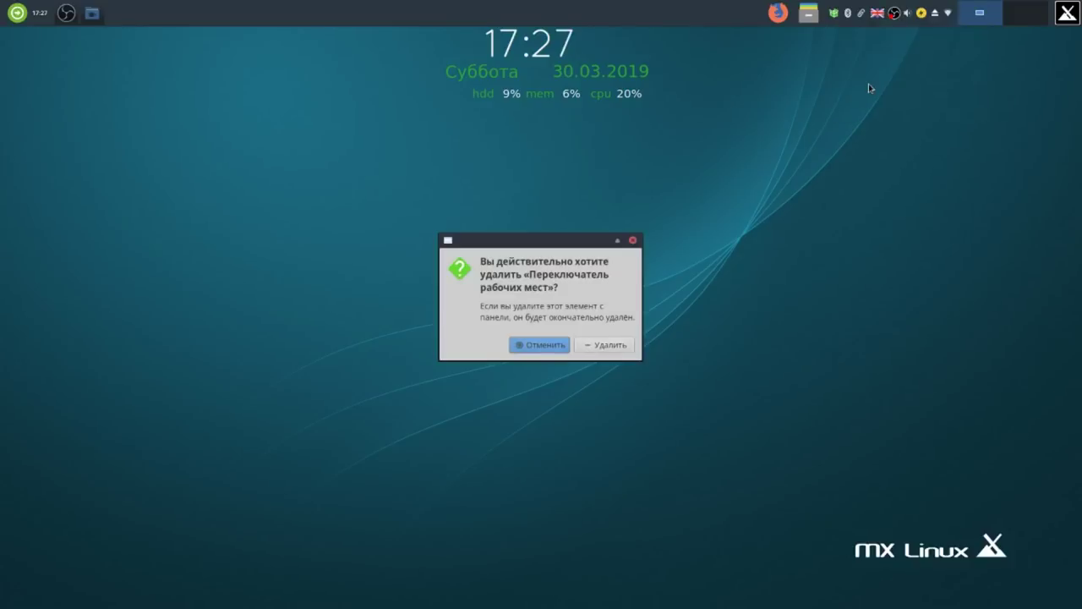
{"action": "left_click", "coordinate": [624, 347]}
{"action": "right_click", "coordinate": [683, 18]}
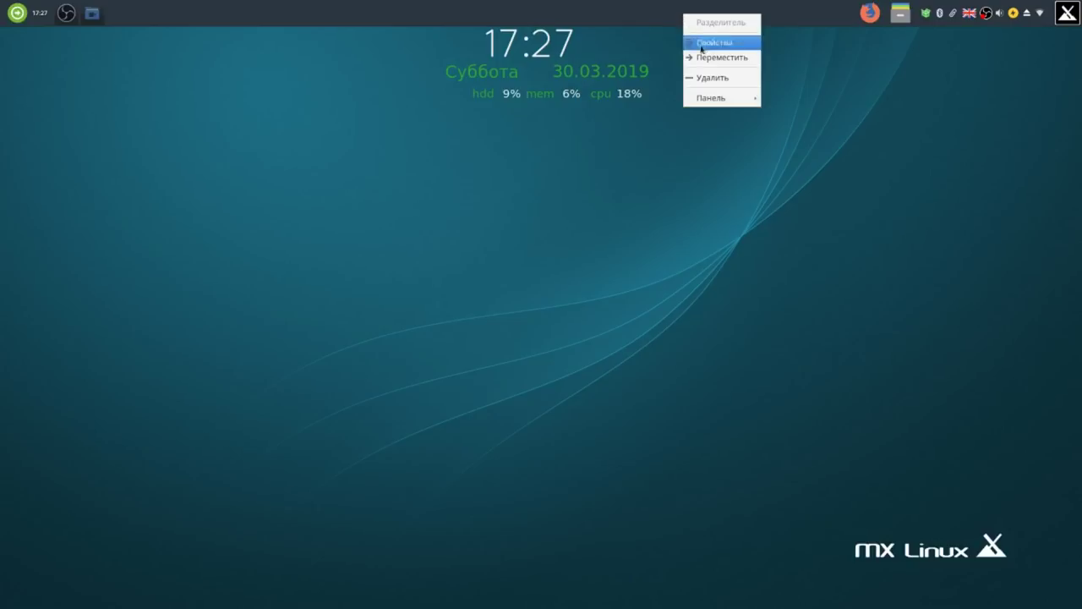
Add the Обновление погоды weather plugin to the panel from the Add New Items list.
{"action": "mouse_move", "coordinate": [719, 103]}
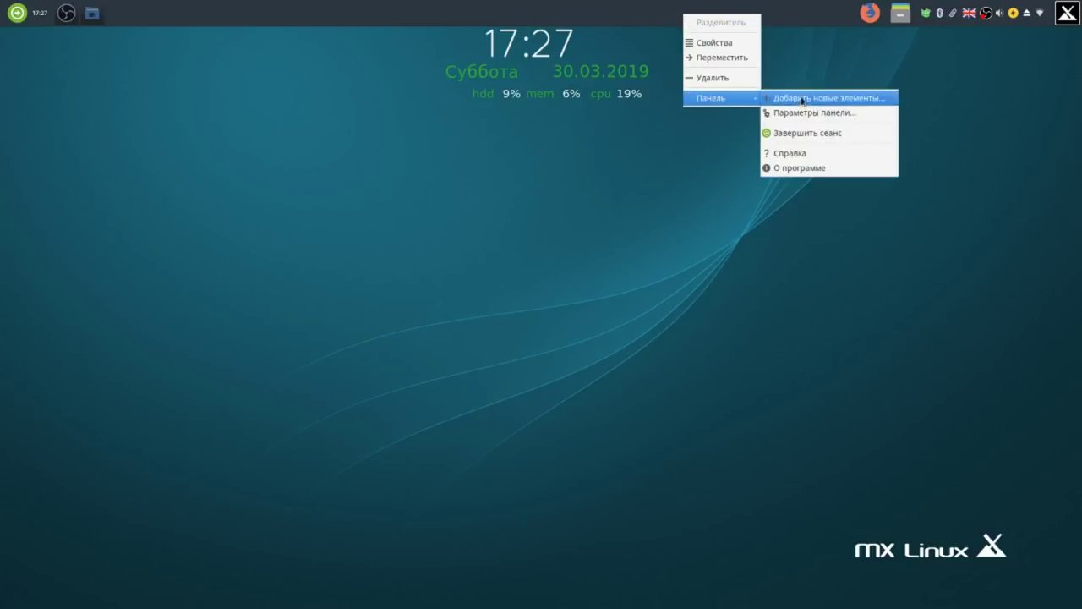
{"action": "left_click", "coordinate": [802, 98]}
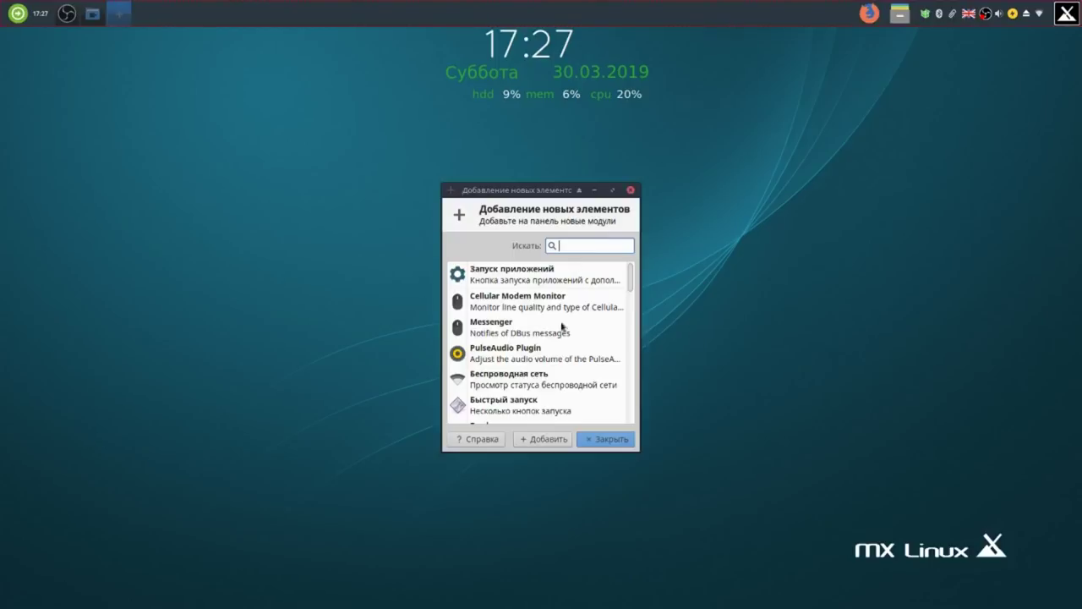
{"action": "scroll", "coordinate": [544, 342], "scroll_direction": "down", "scroll_amount": 5}
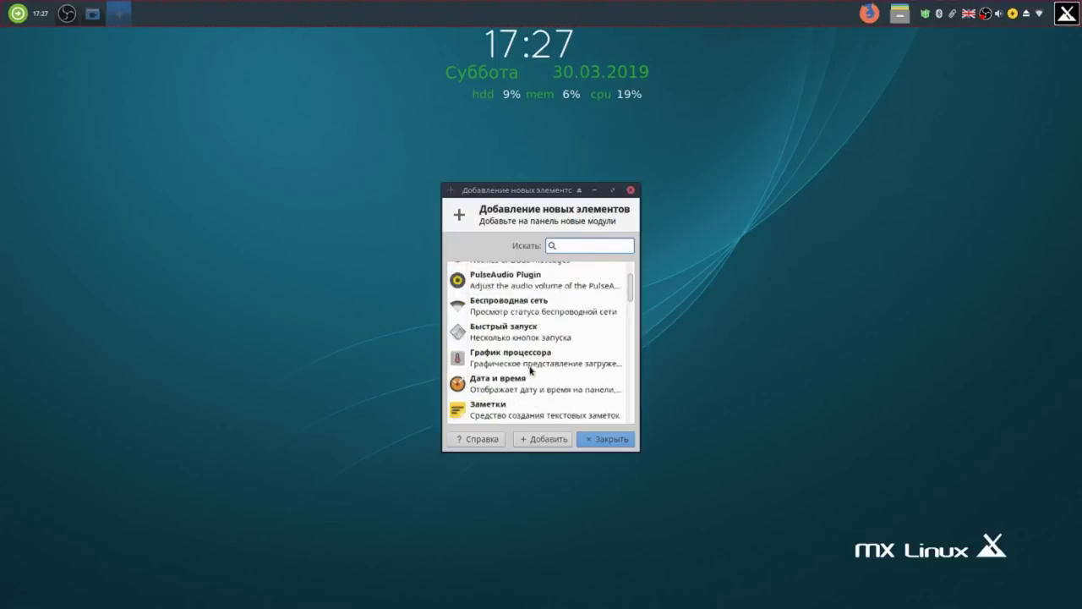
{"action": "scroll", "coordinate": [517, 355], "scroll_direction": "down", "scroll_amount": 5}
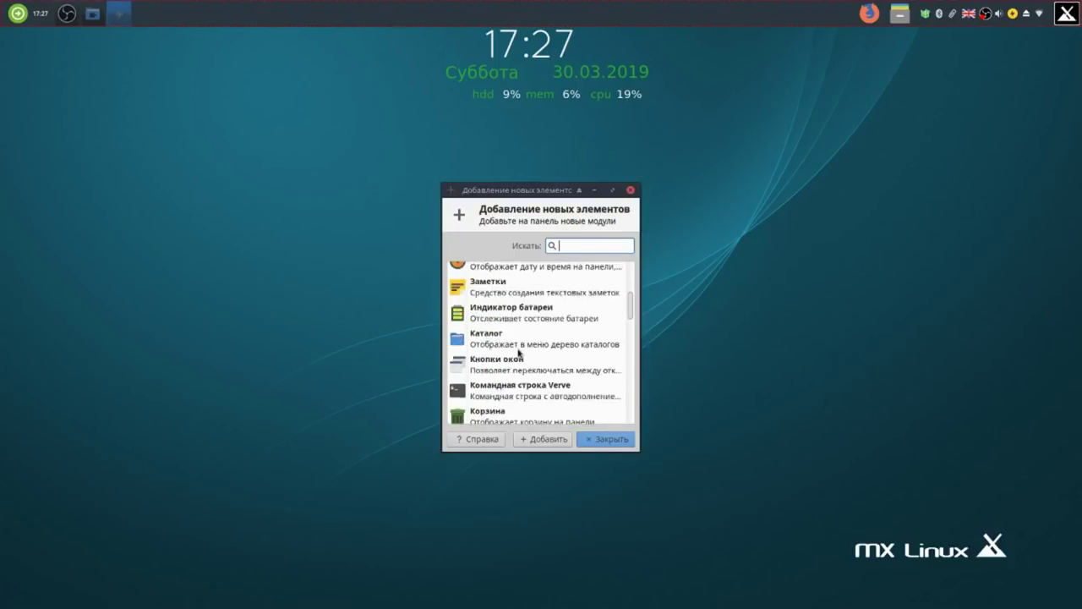
{"action": "left_click", "coordinate": [497, 333]}
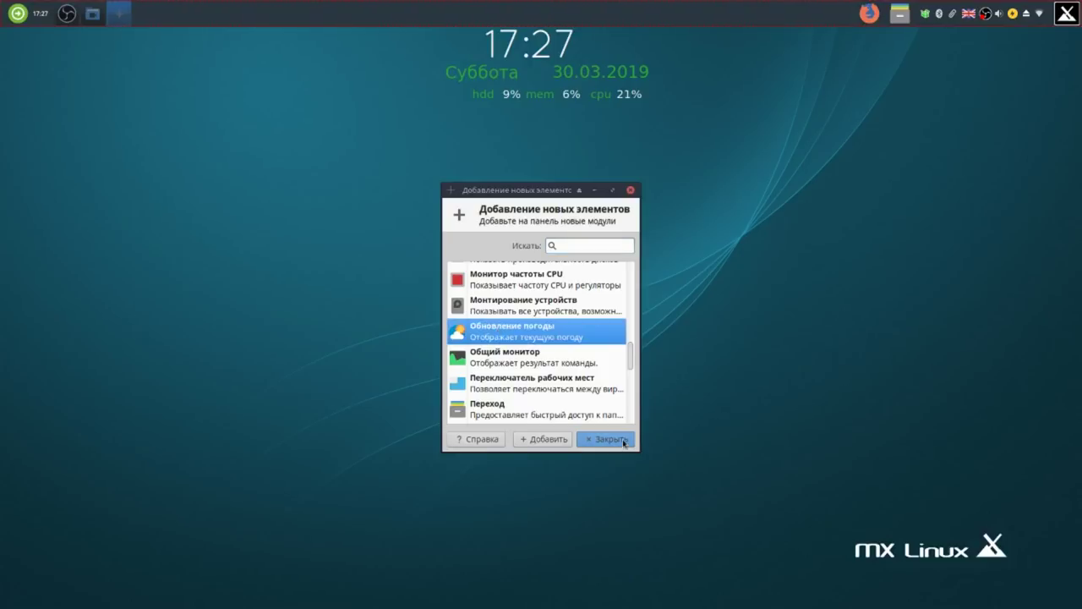
{"action": "left_click", "coordinate": [545, 440]}
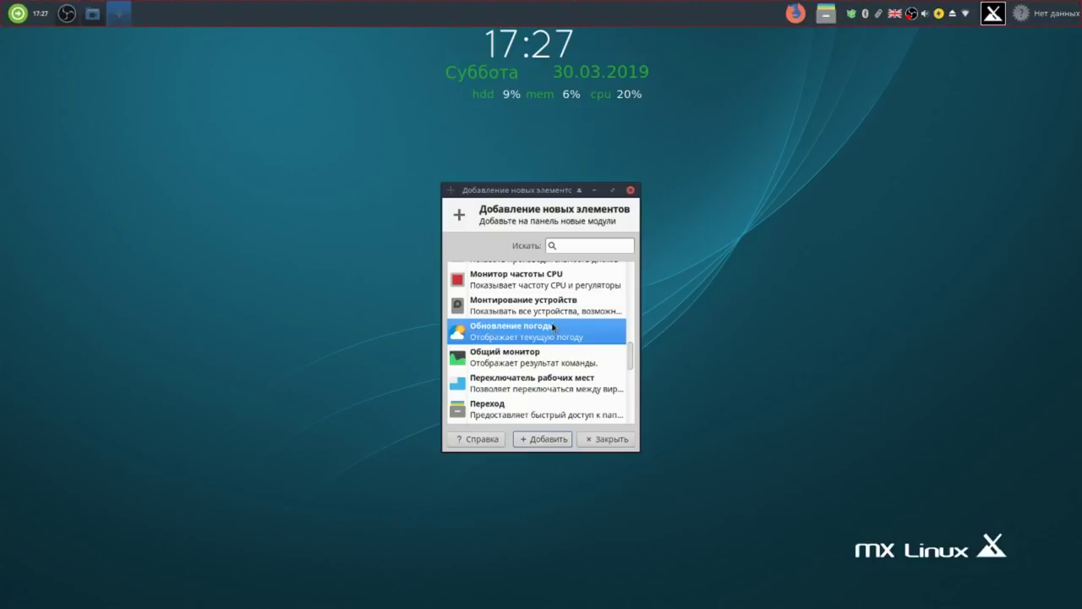
Scroll down through the rest of the available panel items and back up again.
{"action": "scroll", "coordinate": [553, 327], "scroll_direction": "down", "scroll_amount": 3}
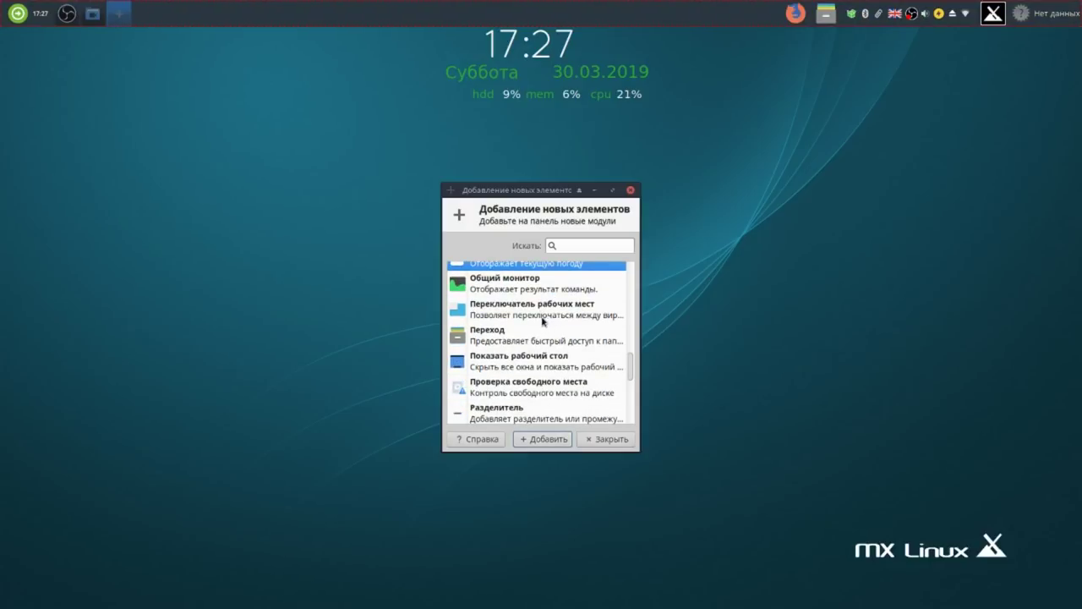
{"action": "scroll", "coordinate": [544, 321], "scroll_direction": "down", "scroll_amount": 1}
{"action": "scroll", "coordinate": [543, 321], "scroll_direction": "down", "scroll_amount": 2}
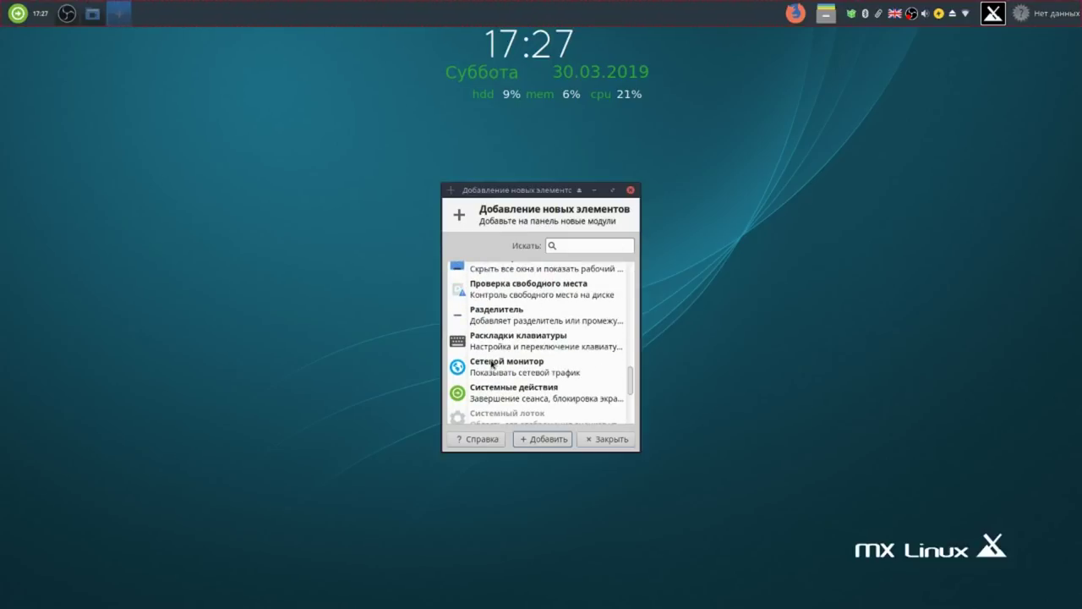
{"action": "scroll", "coordinate": [492, 364], "scroll_direction": "down", "scroll_amount": 2}
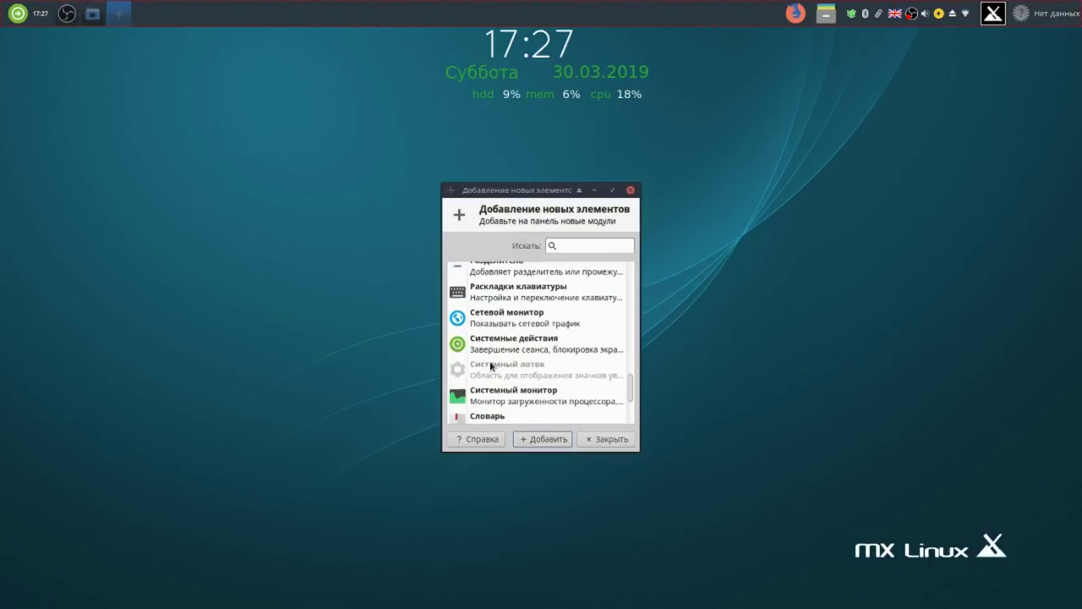
{"action": "scroll", "coordinate": [491, 366], "scroll_direction": "down", "scroll_amount": 2}
{"action": "scroll", "coordinate": [491, 365], "scroll_direction": "down", "scroll_amount": 2}
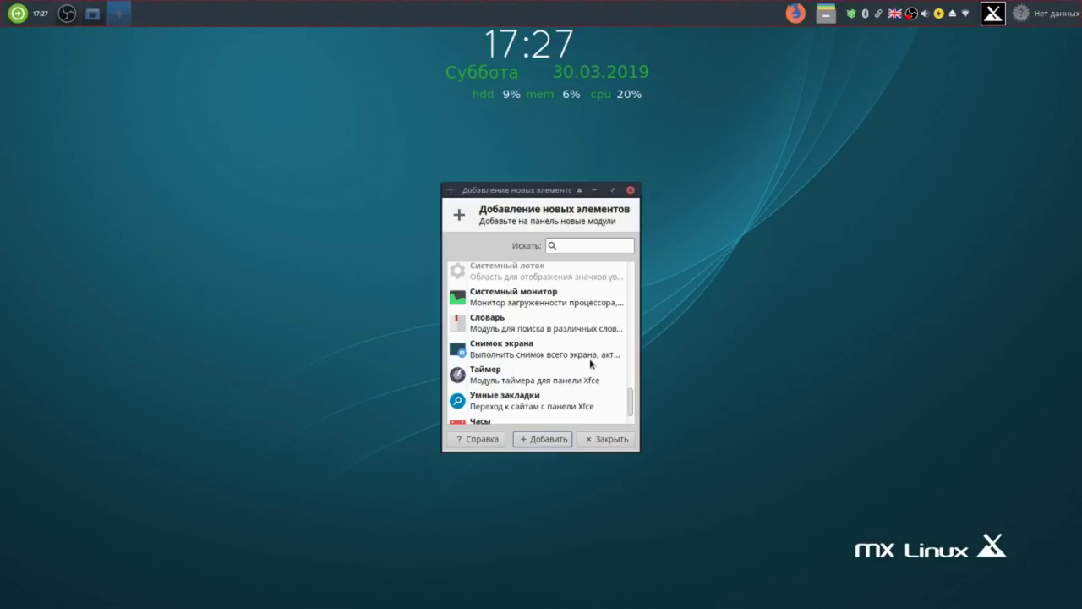
{"action": "scroll", "coordinate": [576, 357], "scroll_direction": "down", "scroll_amount": 2}
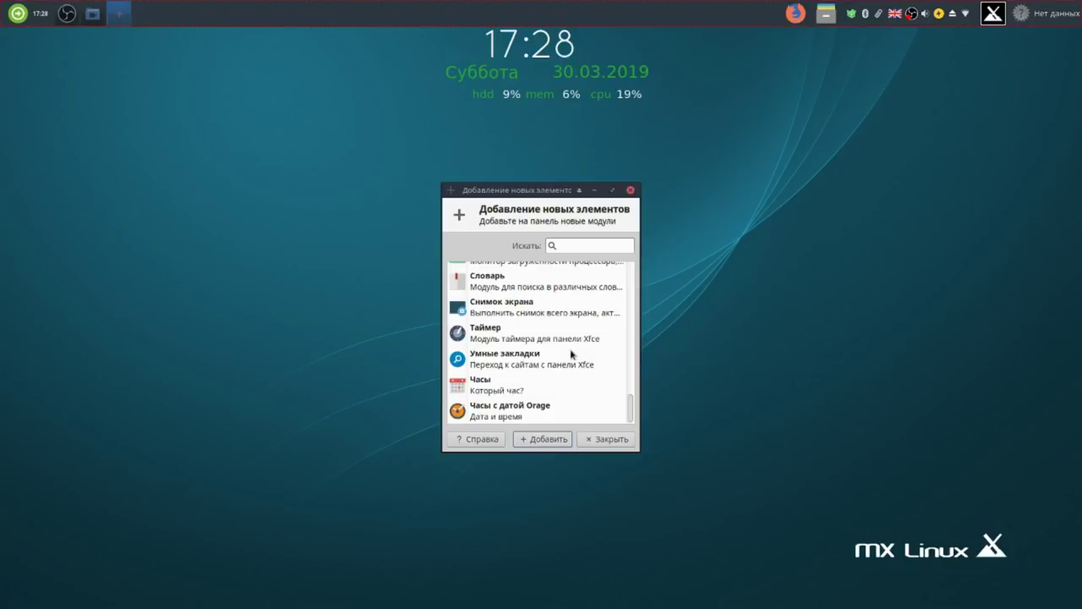
{"action": "scroll", "coordinate": [572, 358], "scroll_direction": "up", "scroll_amount": 4}
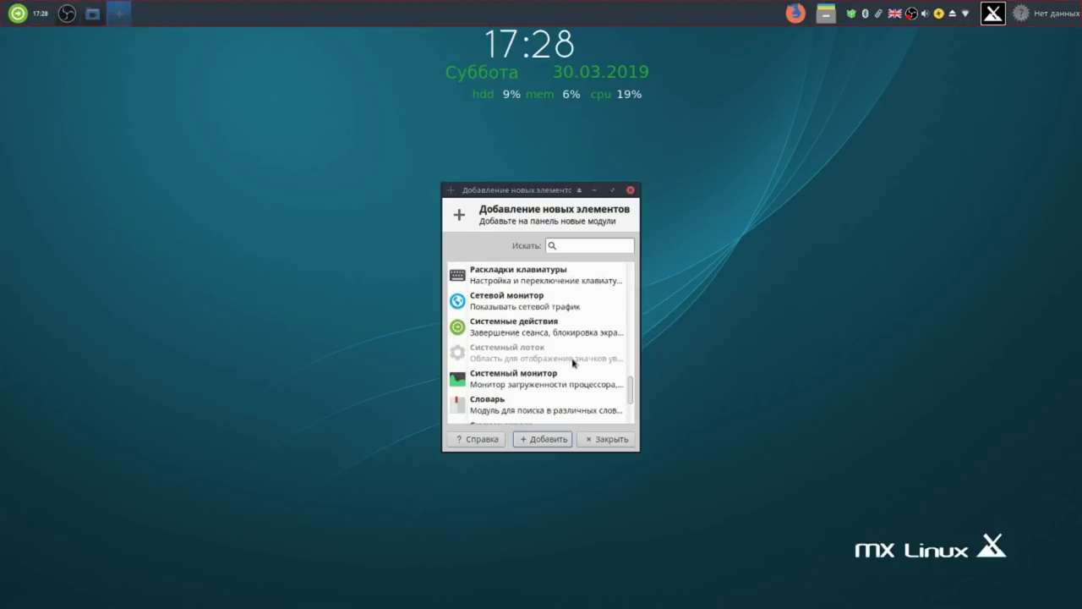
{"action": "scroll", "coordinate": [572, 361], "scroll_direction": "up", "scroll_amount": 8}
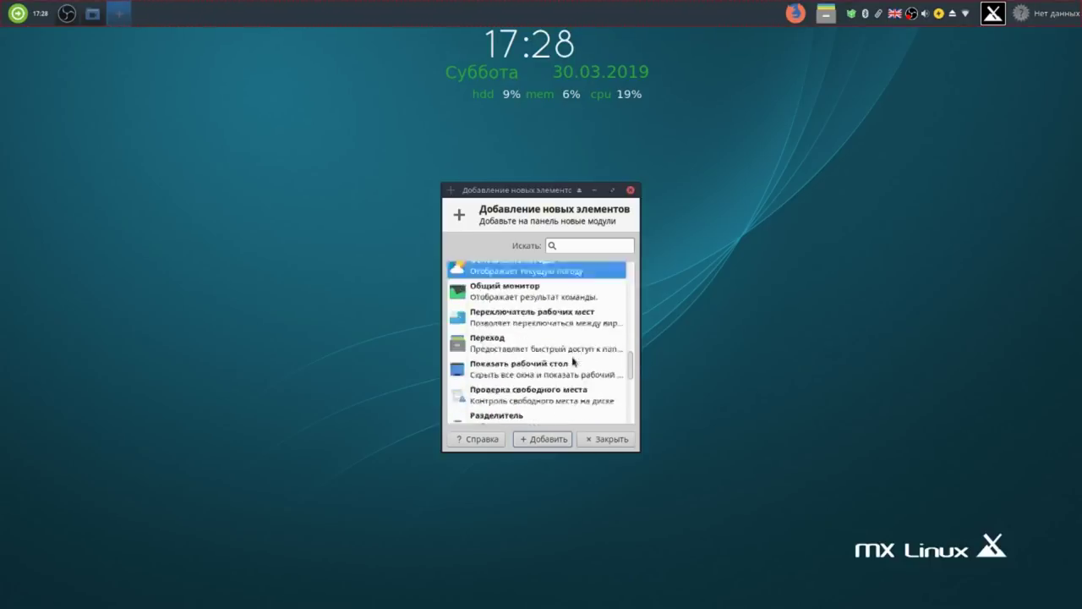
{"action": "scroll", "coordinate": [572, 361], "scroll_direction": "up", "scroll_amount": 3}
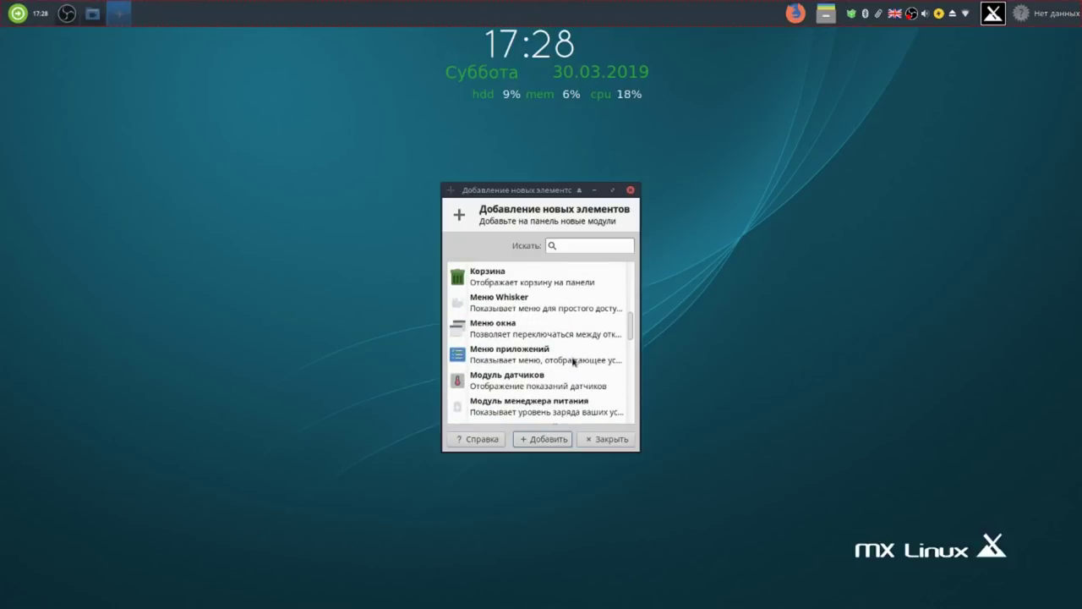
{"action": "scroll", "coordinate": [573, 361], "scroll_direction": "up", "scroll_amount": 7}
{"action": "scroll", "coordinate": [572, 363], "scroll_direction": "up", "scroll_amount": 4}
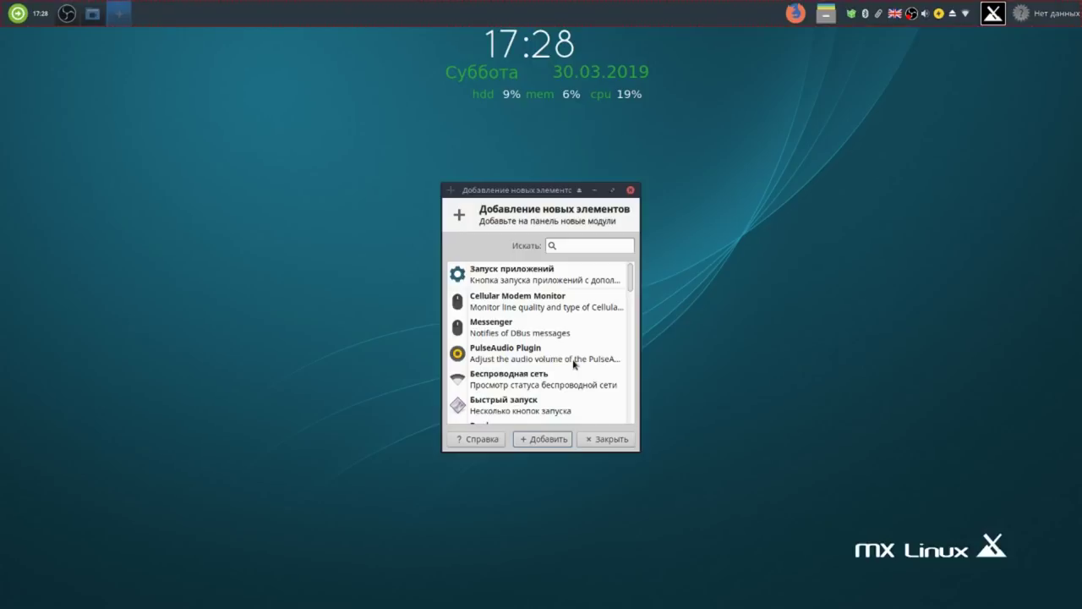
Close the Add Items dialog and dismiss the still-empty weather summary.
{"action": "left_click", "coordinate": [604, 440]}
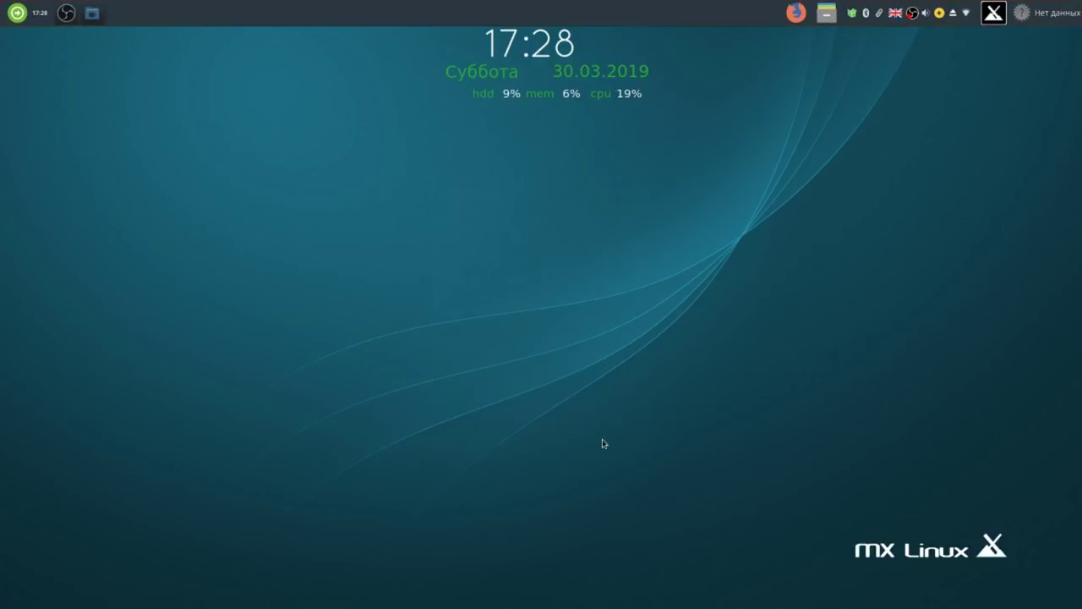
{"action": "left_click", "coordinate": [1043, 14]}
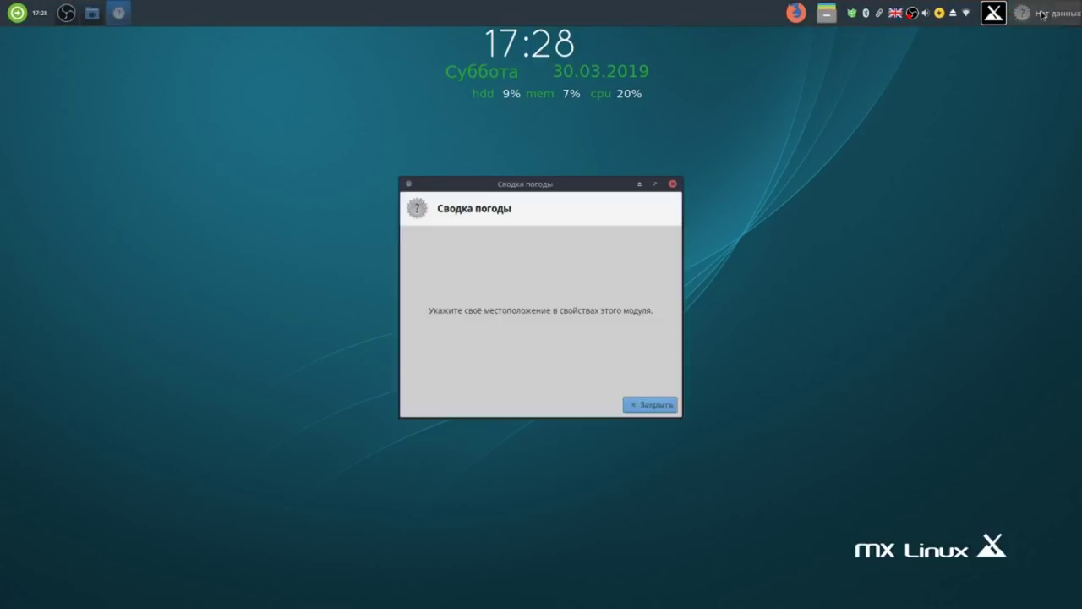
{"action": "left_click", "coordinate": [649, 404]}
Check the weather plugin's Местоположение is Liverpool, then view and close its forecast.
{"action": "right_click", "coordinate": [1033, 17]}
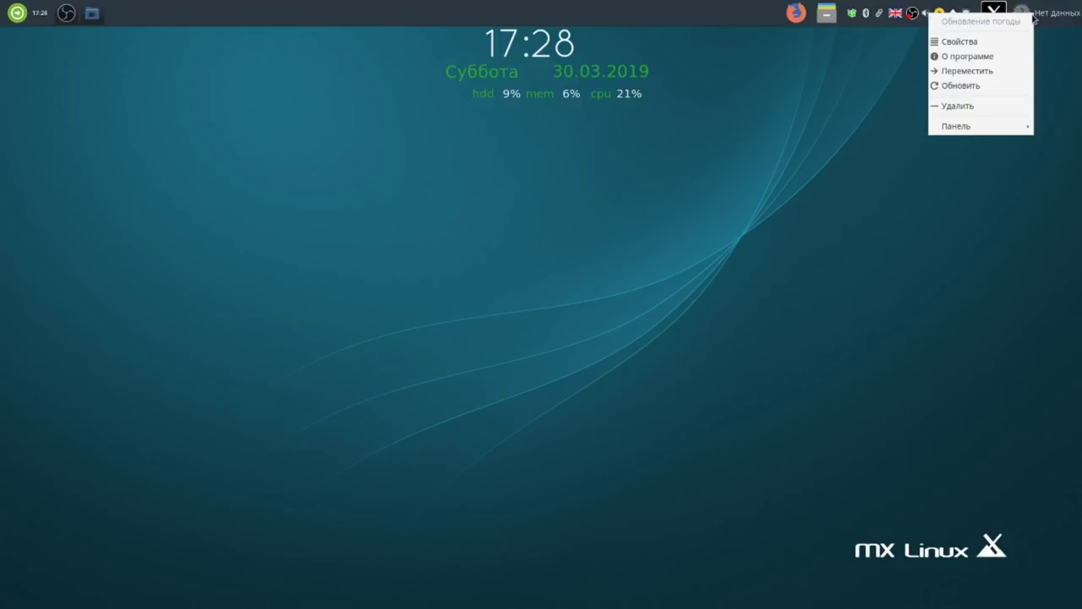
{"action": "left_click", "coordinate": [990, 45]}
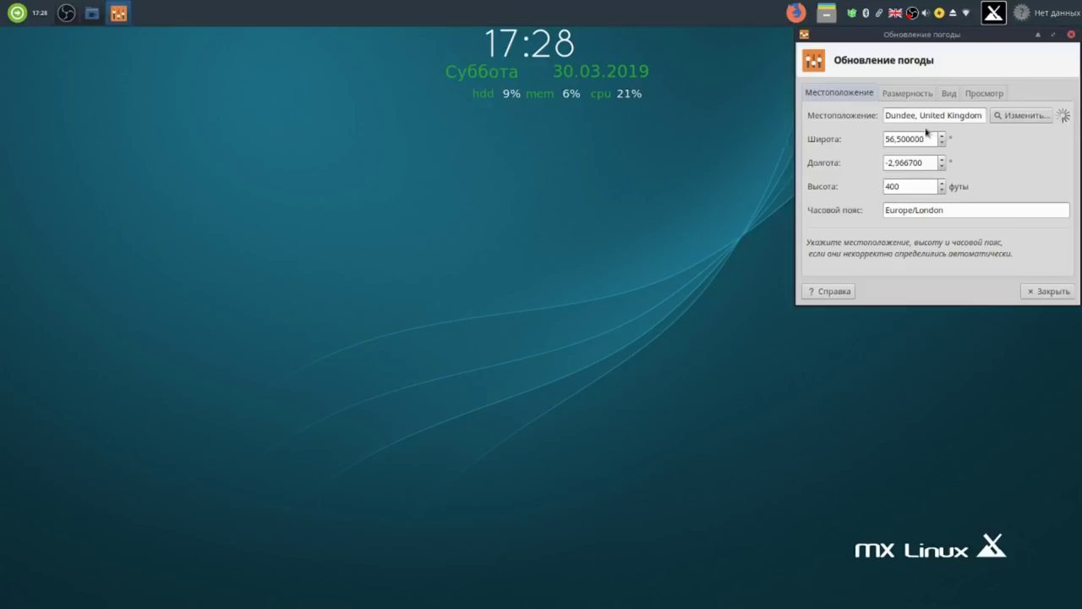
{"action": "left_click_drag", "start_coordinate": [917, 115], "coordinate": [884, 116]}
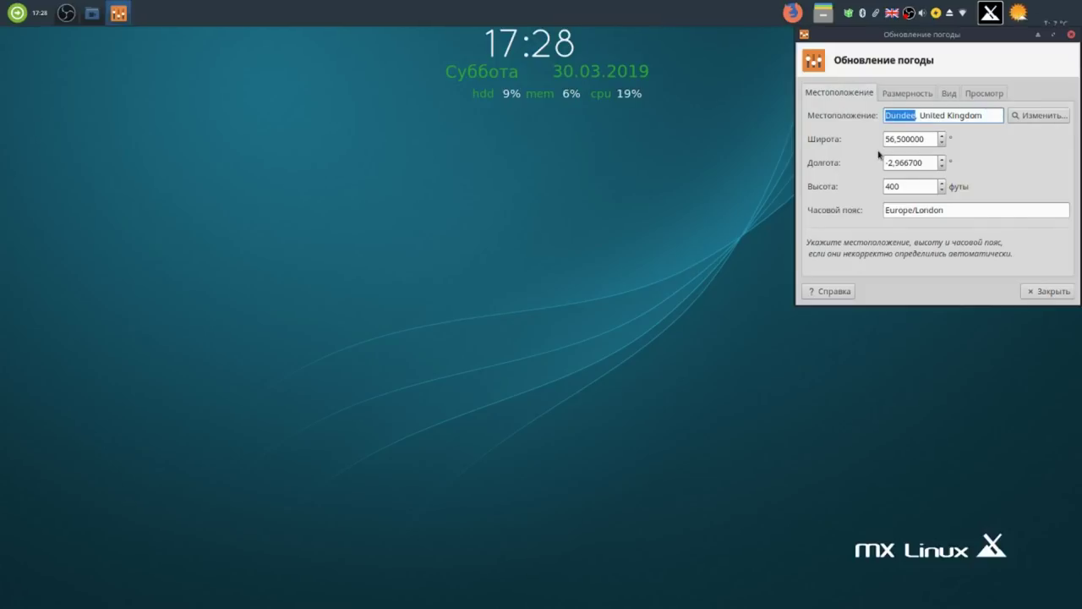
{"action": "left_click", "coordinate": [1052, 291]}
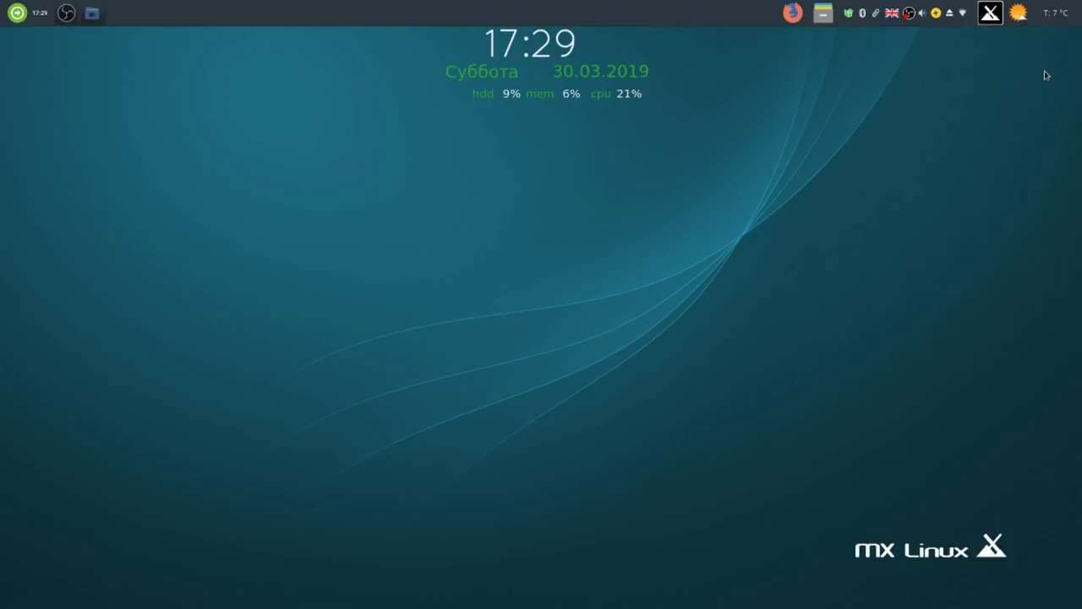
{"action": "left_click", "coordinate": [1044, 23]}
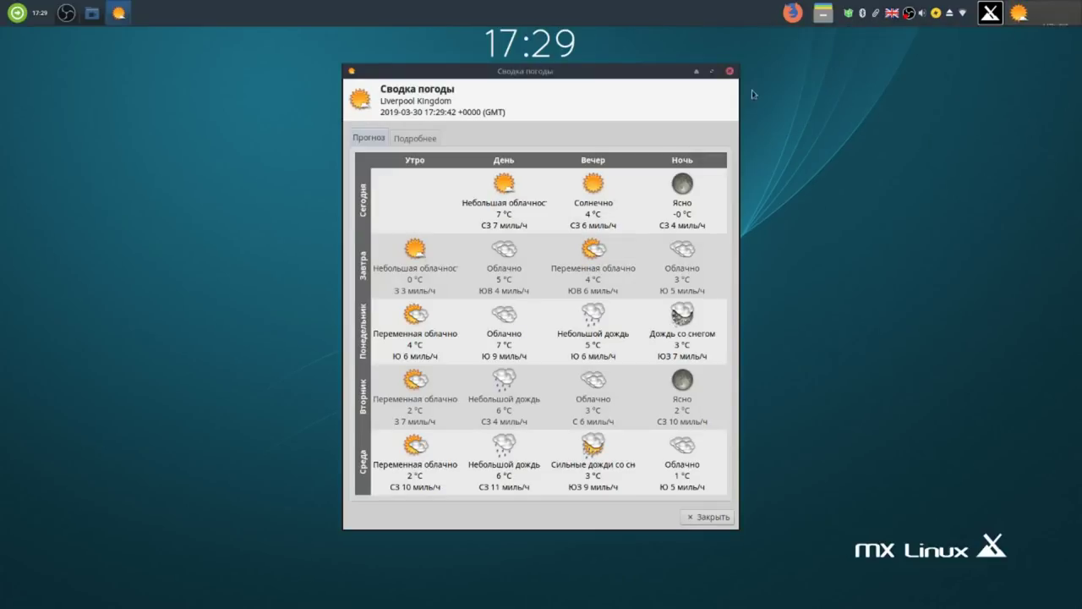
{"action": "left_click", "coordinate": [730, 72]}
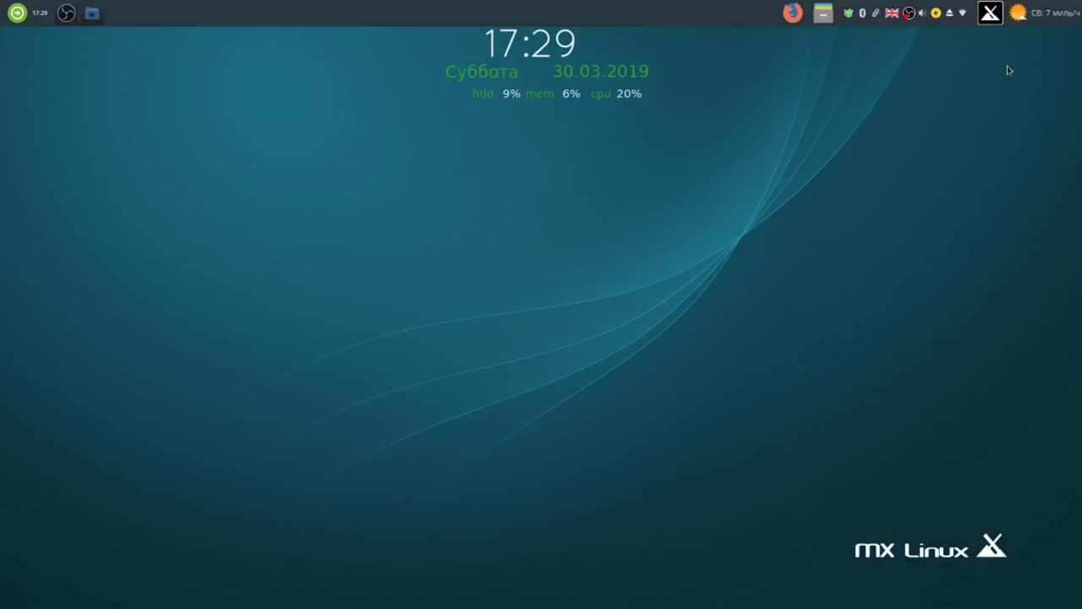
Move the weather plugin next to the file manager launcher on the panel.
{"action": "right_click", "coordinate": [1034, 18]}
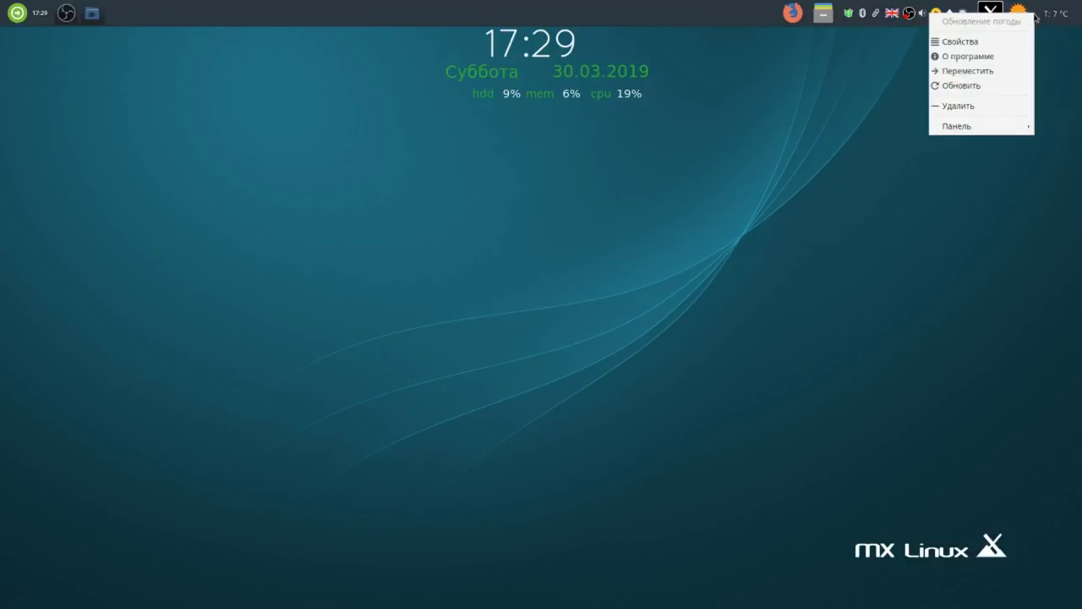
{"action": "left_click", "coordinate": [998, 76]}
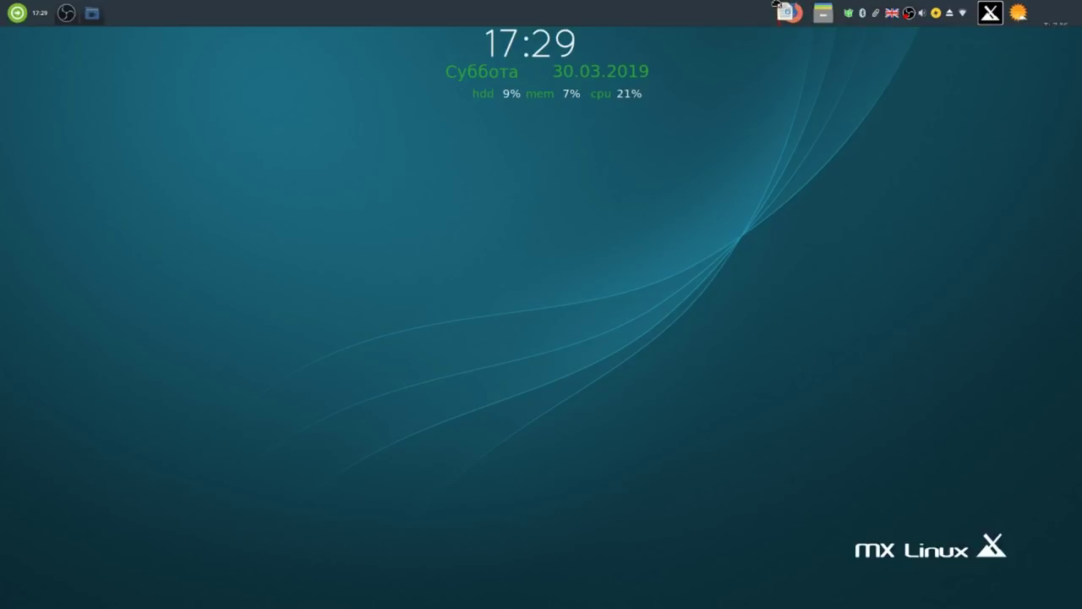
{"action": "left_click", "coordinate": [841, 15]}
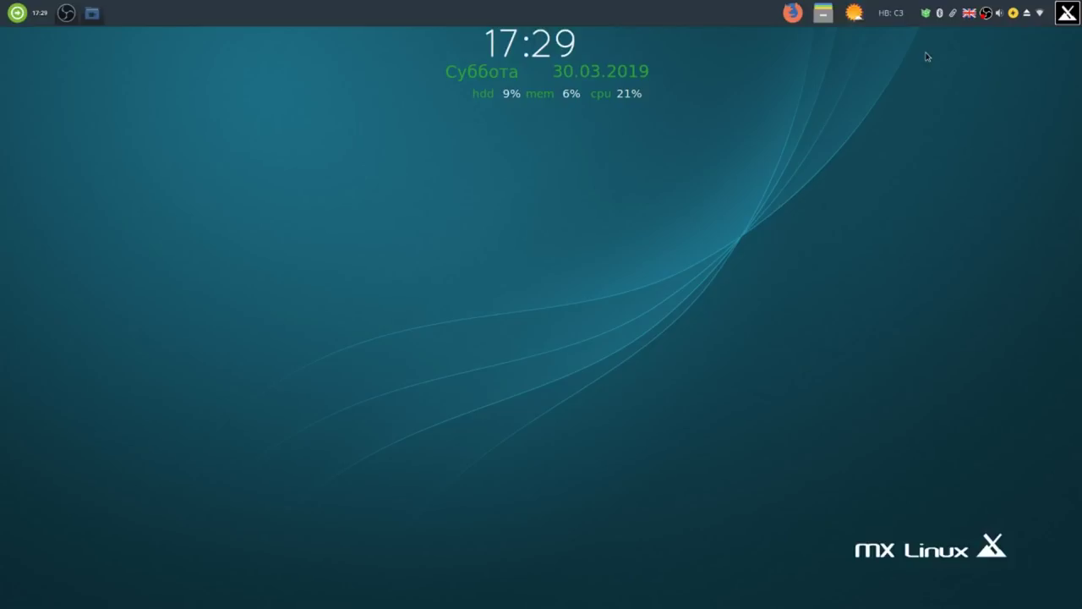
Move the Whisker applications menu button to the panel's far left end.
{"action": "right_click", "coordinate": [1067, 14]}
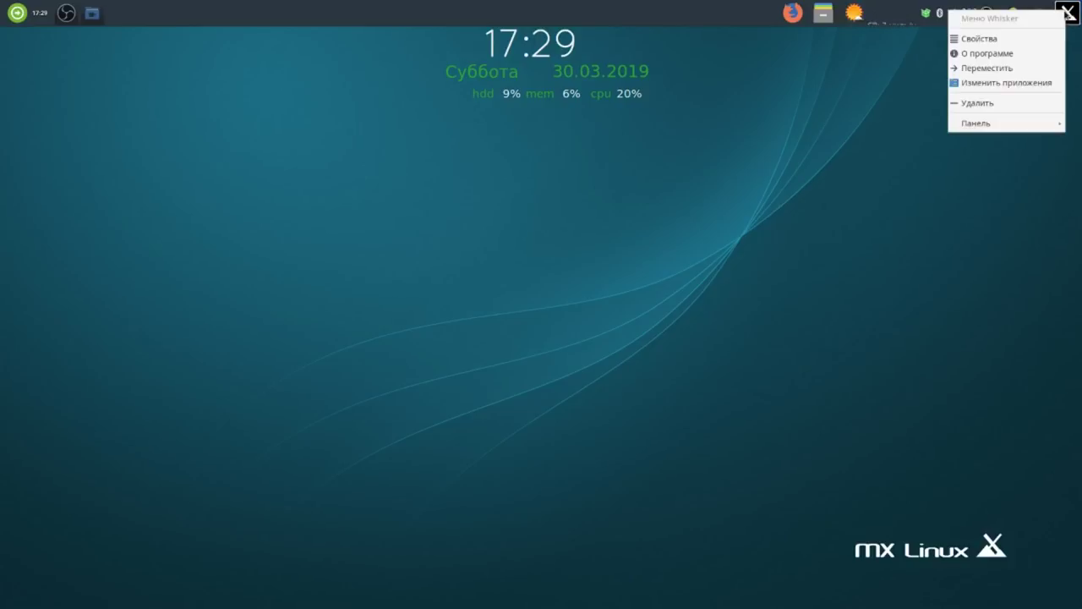
{"action": "left_click", "coordinate": [1007, 68]}
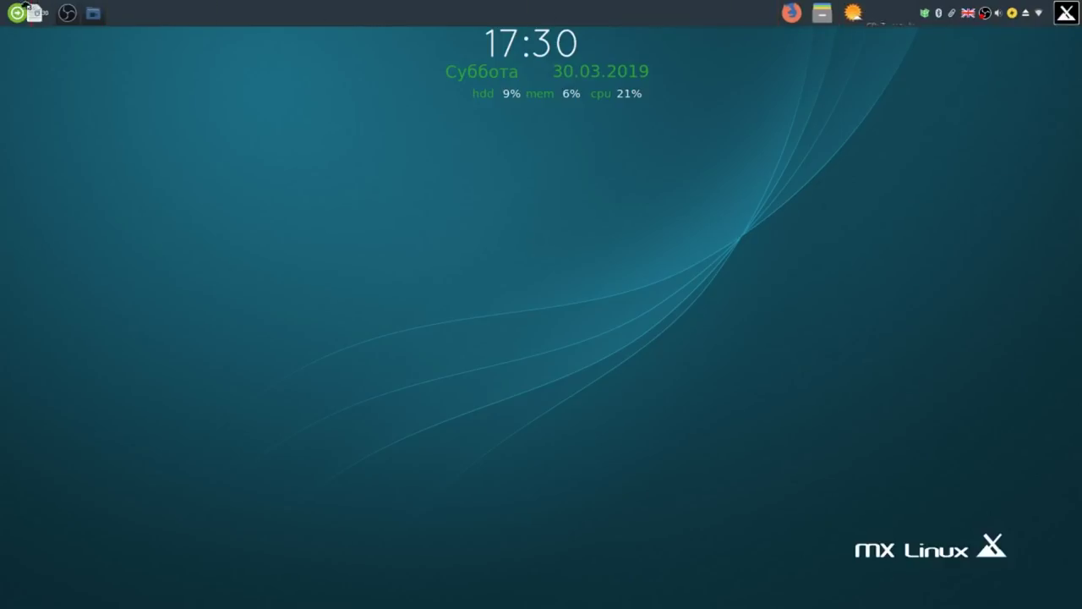
{"action": "left_click", "coordinate": [10, 11]}
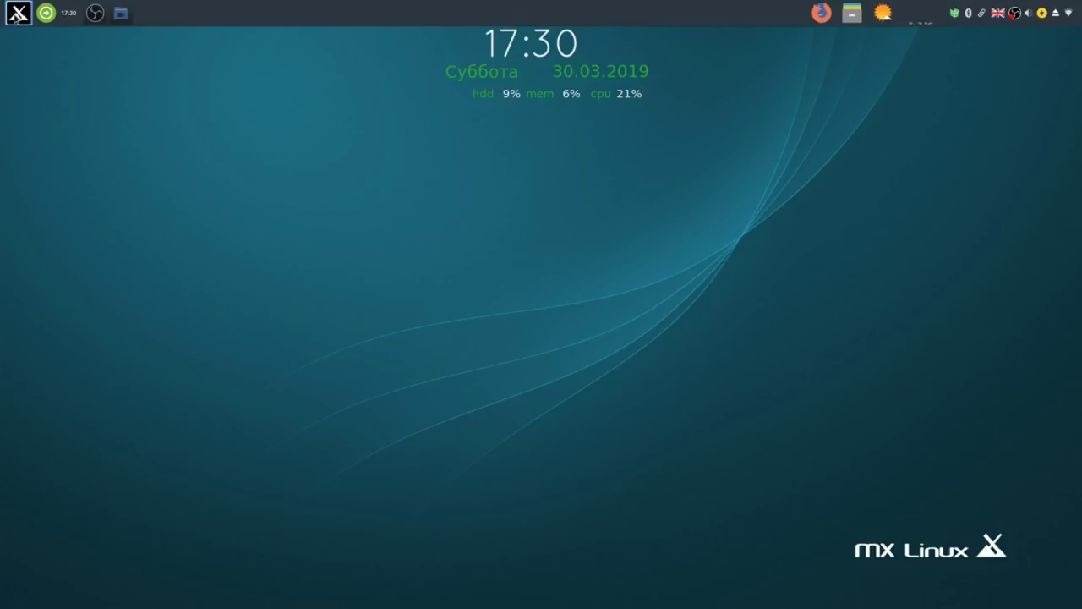
{"action": "left_click", "coordinate": [16, 17]}
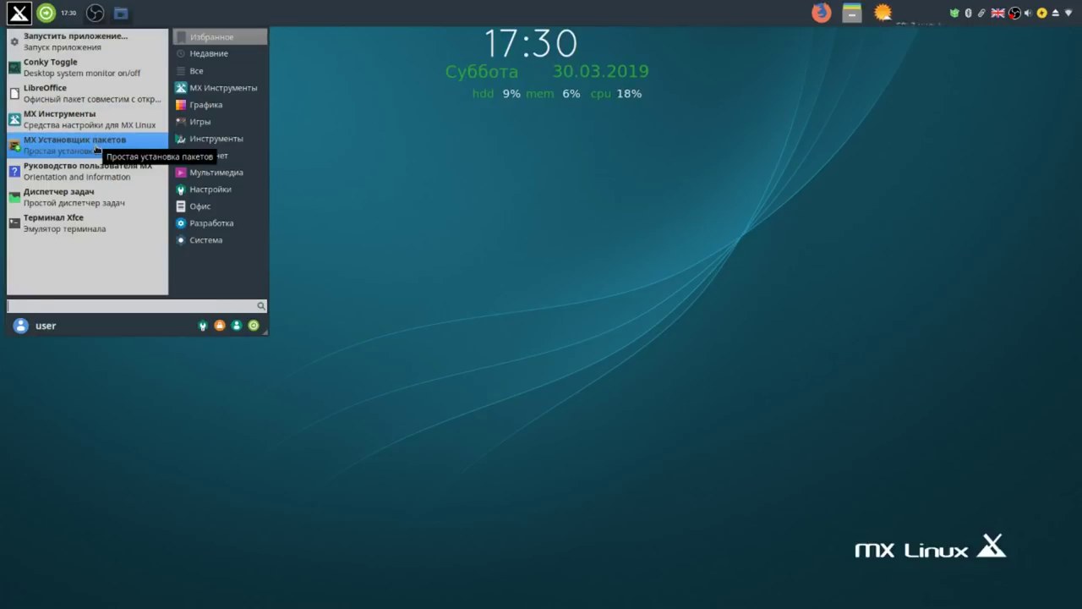
Launch MX Установщик пакетов, shift its window left and enlarge it from the bottom-right corner.
{"action": "left_click", "coordinate": [96, 149]}
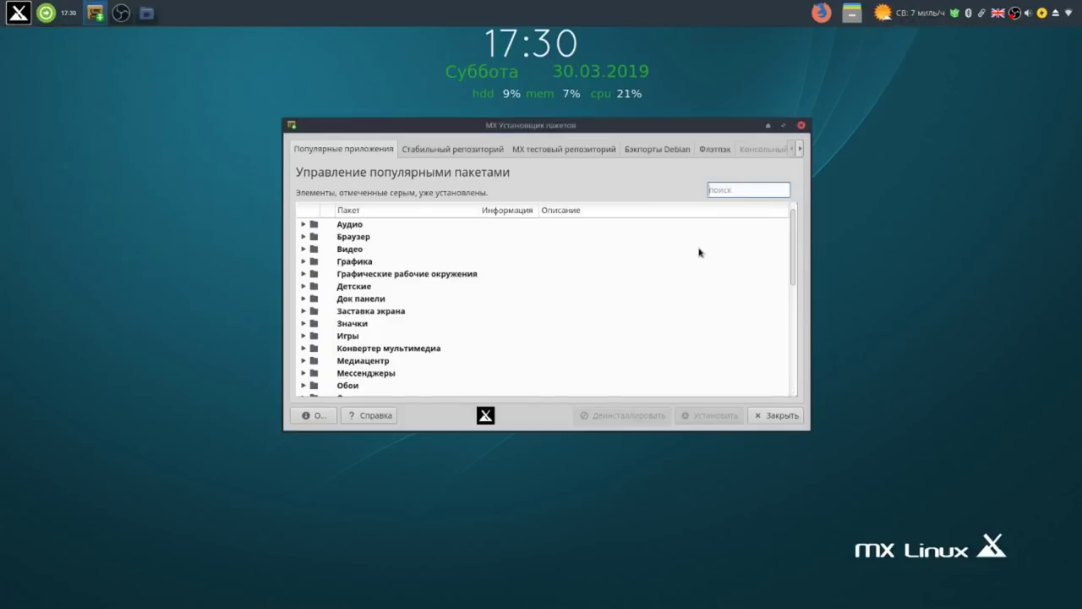
{"action": "left_click_drag", "start_coordinate": [638, 127], "coordinate": [575, 125]}
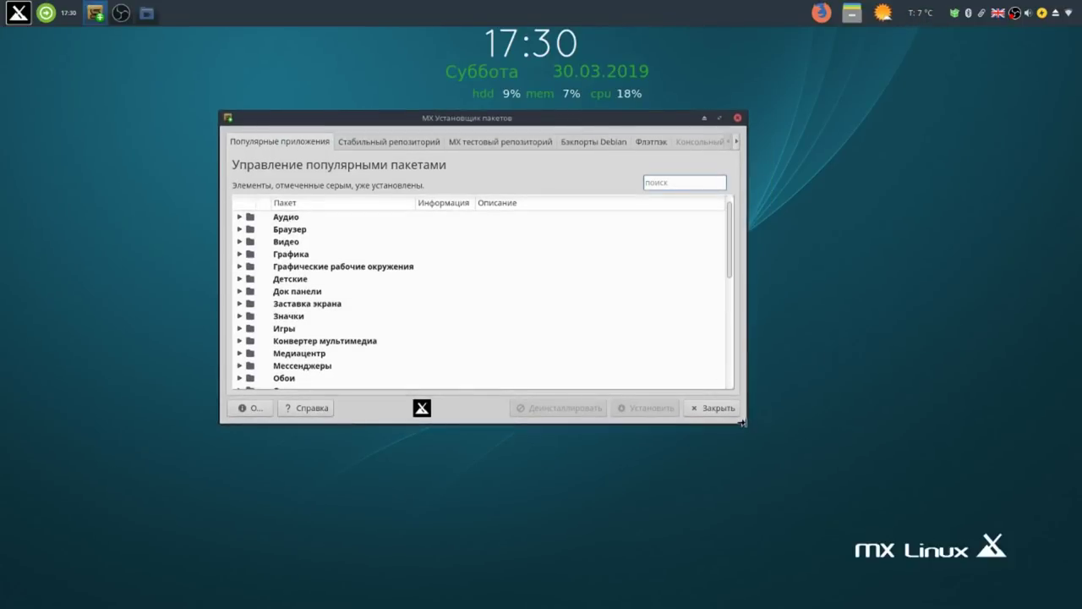
{"action": "left_click_drag", "start_coordinate": [742, 418], "coordinate": [820, 517]}
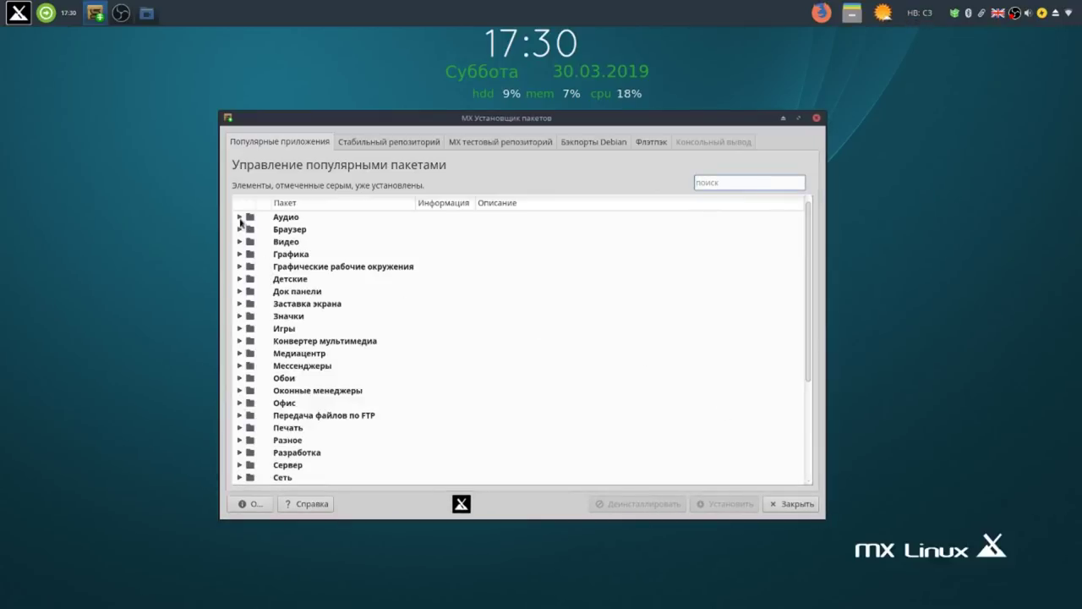
Mark Audacity under Аудио and Google Chrome under Браузер for installation.
{"action": "left_click", "coordinate": [240, 218]}
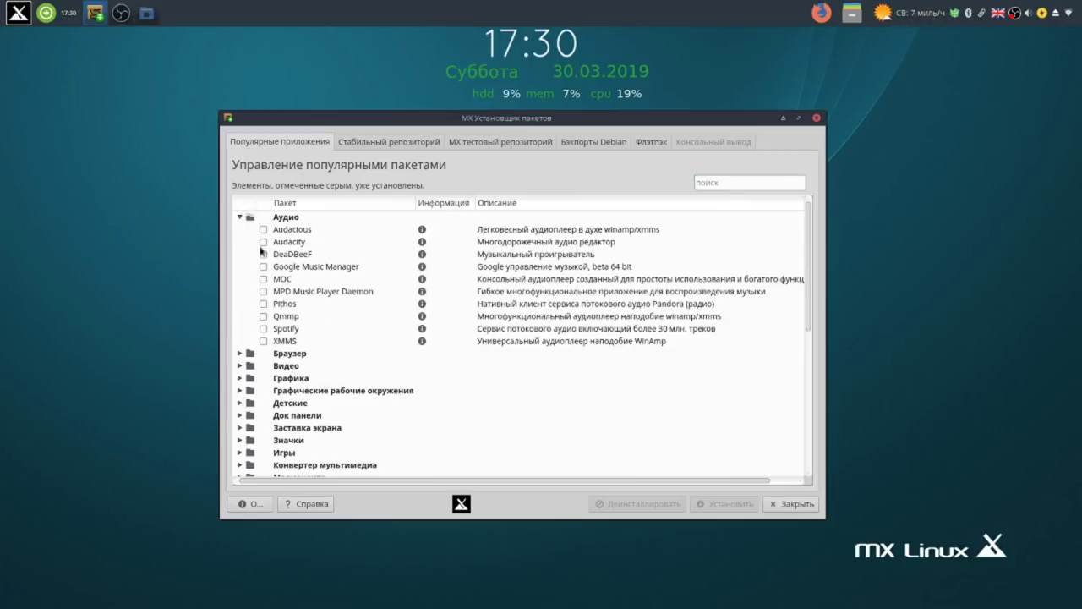
{"action": "left_click", "coordinate": [264, 242]}
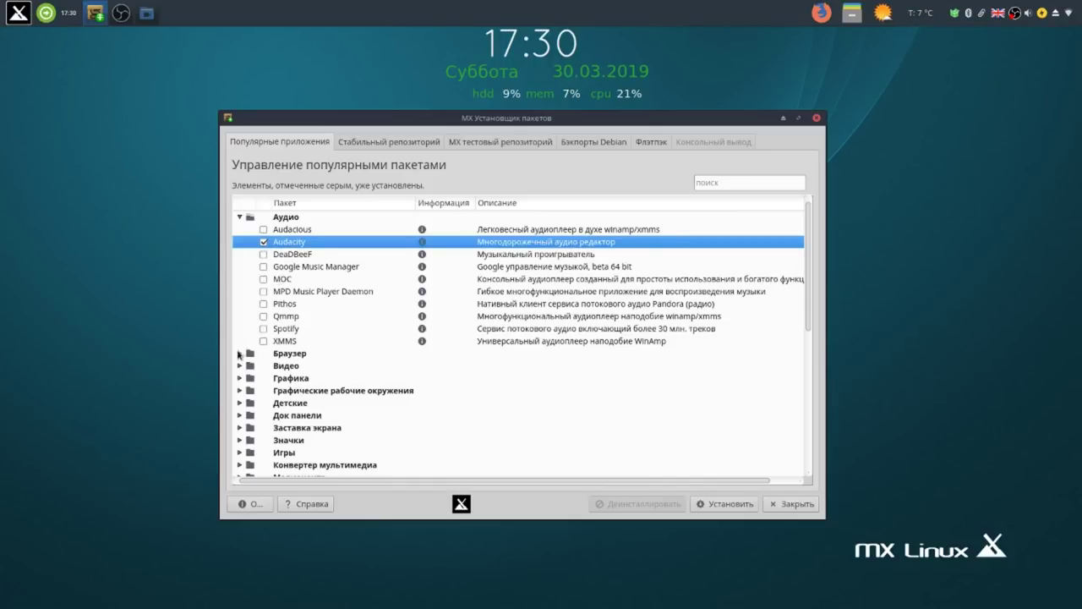
{"action": "left_click", "coordinate": [239, 354]}
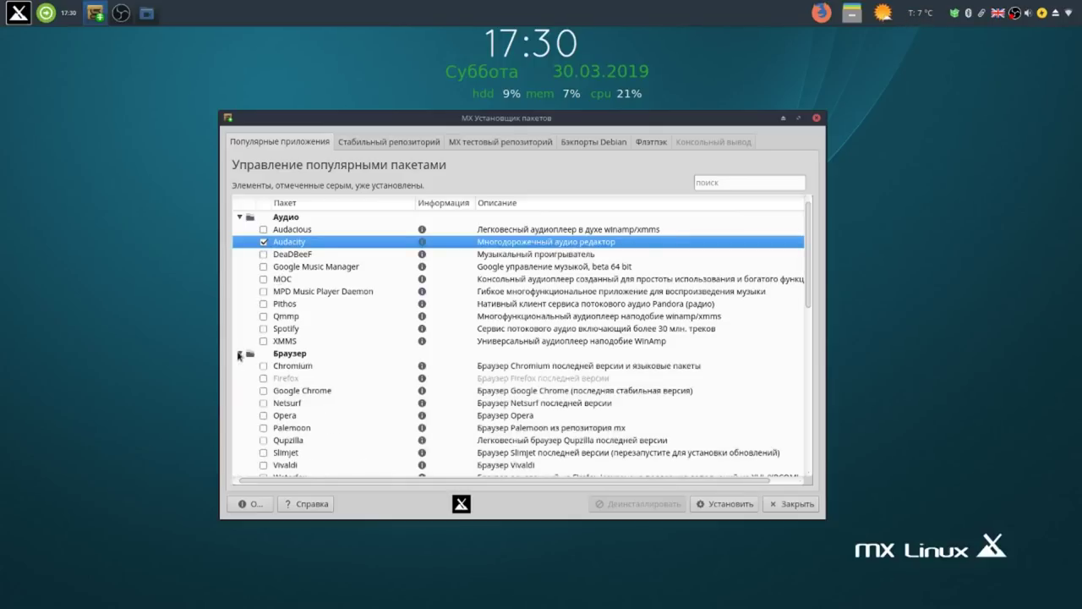
{"action": "left_click", "coordinate": [263, 390]}
{"action": "scroll", "coordinate": [333, 397], "scroll_direction": "down", "scroll_amount": 5}
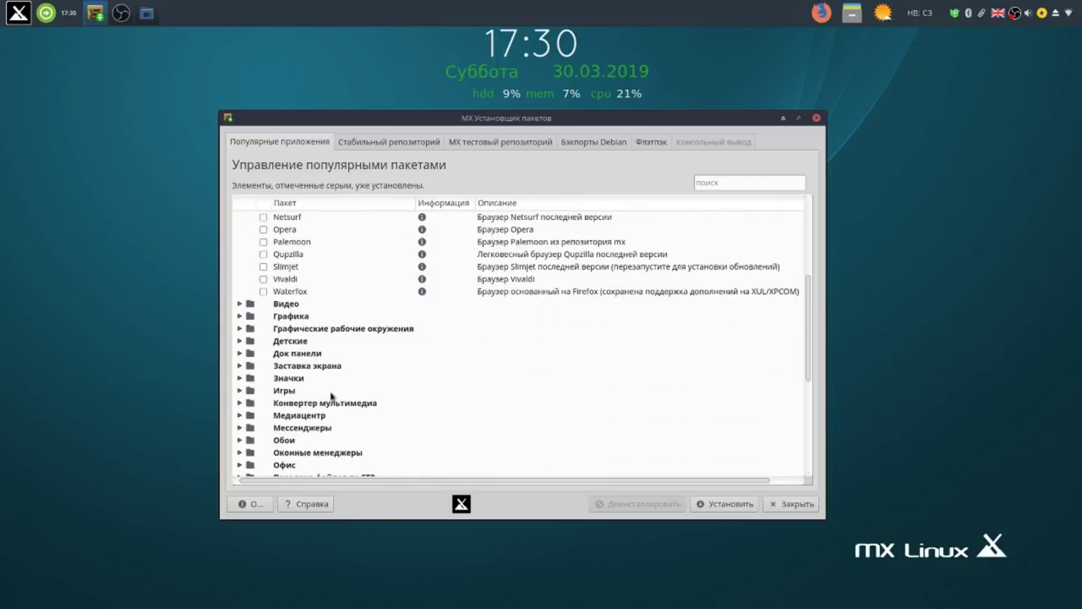
Mark Openshot and SMplayer under Видео, then expand Графика and Графические рабочие окружения.
{"action": "left_click", "coordinate": [240, 304]}
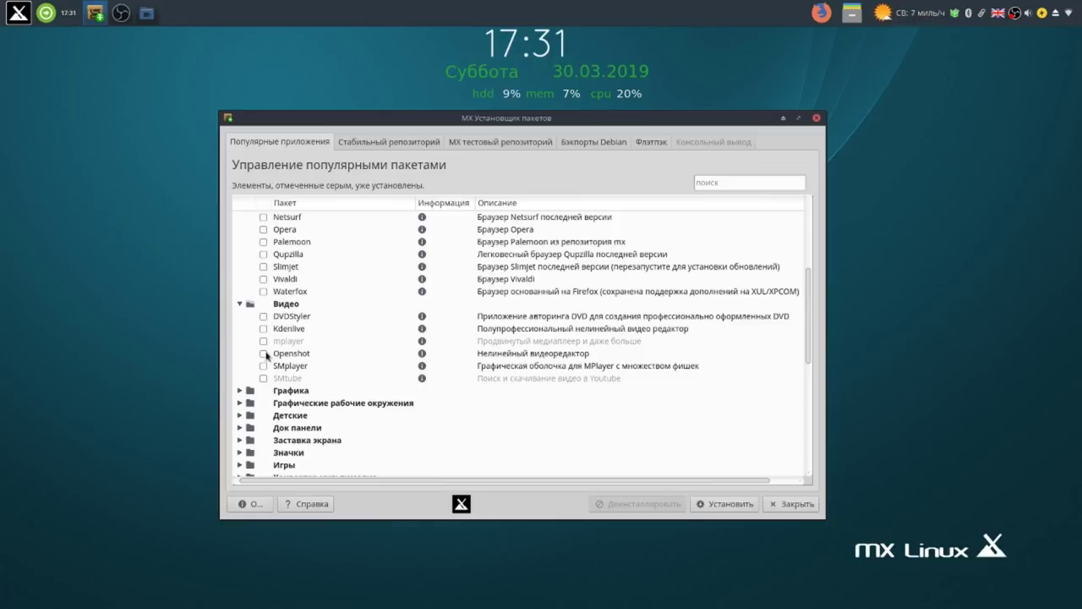
{"action": "left_click", "coordinate": [265, 354]}
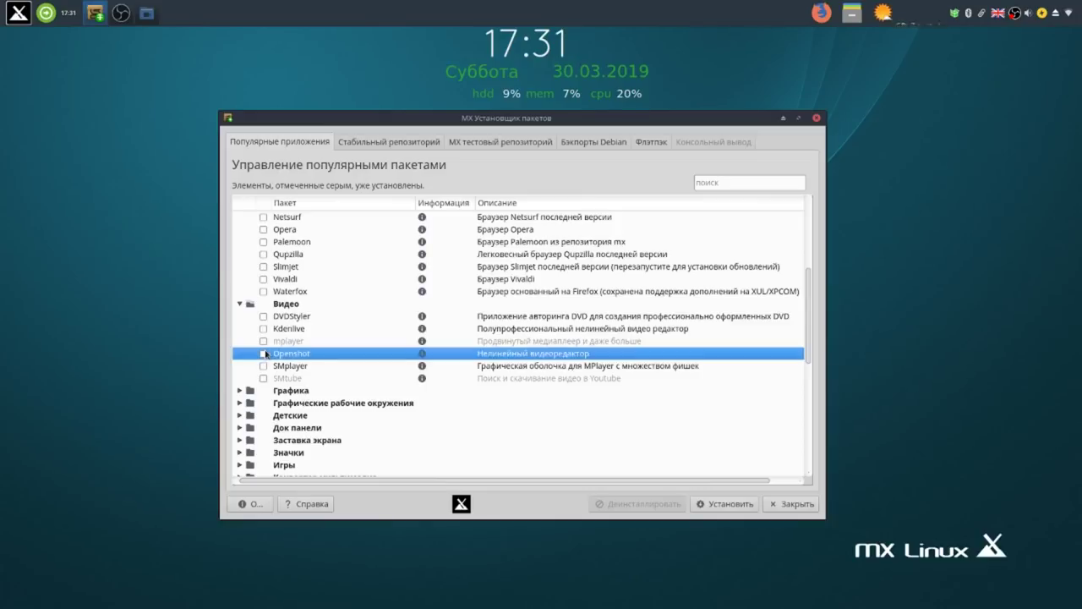
{"action": "left_click", "coordinate": [266, 367]}
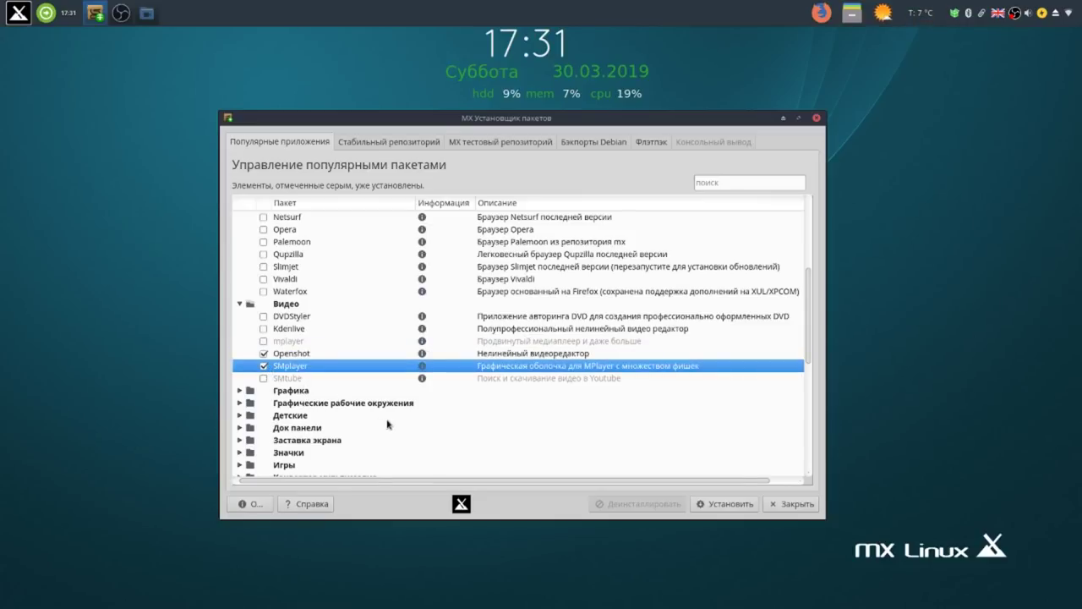
{"action": "scroll", "coordinate": [366, 403], "scroll_direction": "down", "scroll_amount": 3}
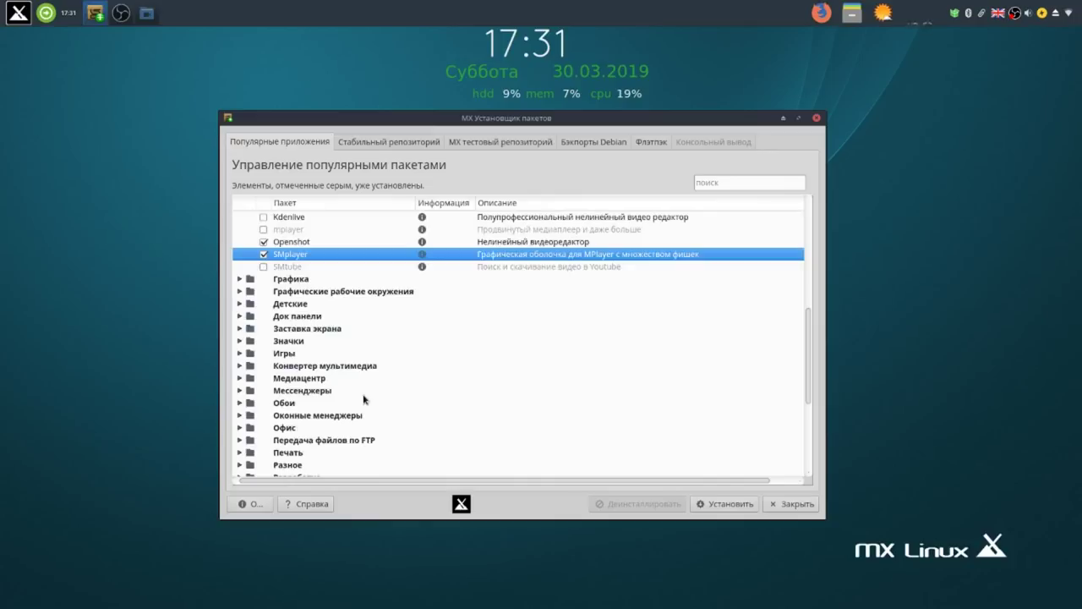
{"action": "left_click", "coordinate": [240, 280]}
{"action": "left_click", "coordinate": [264, 292]}
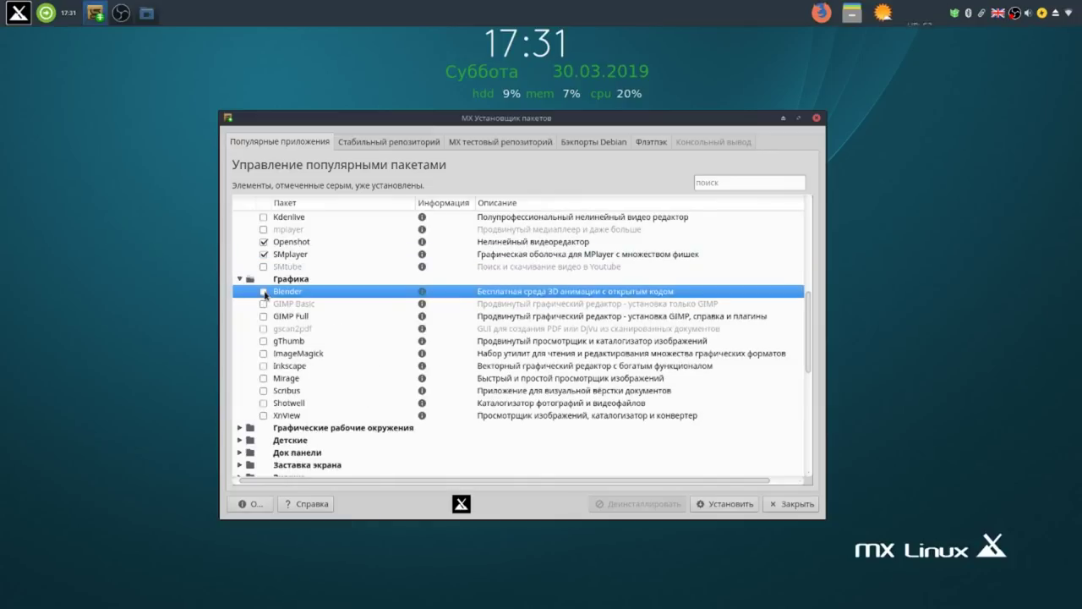
{"action": "scroll", "coordinate": [314, 357], "scroll_direction": "down", "scroll_amount": 4}
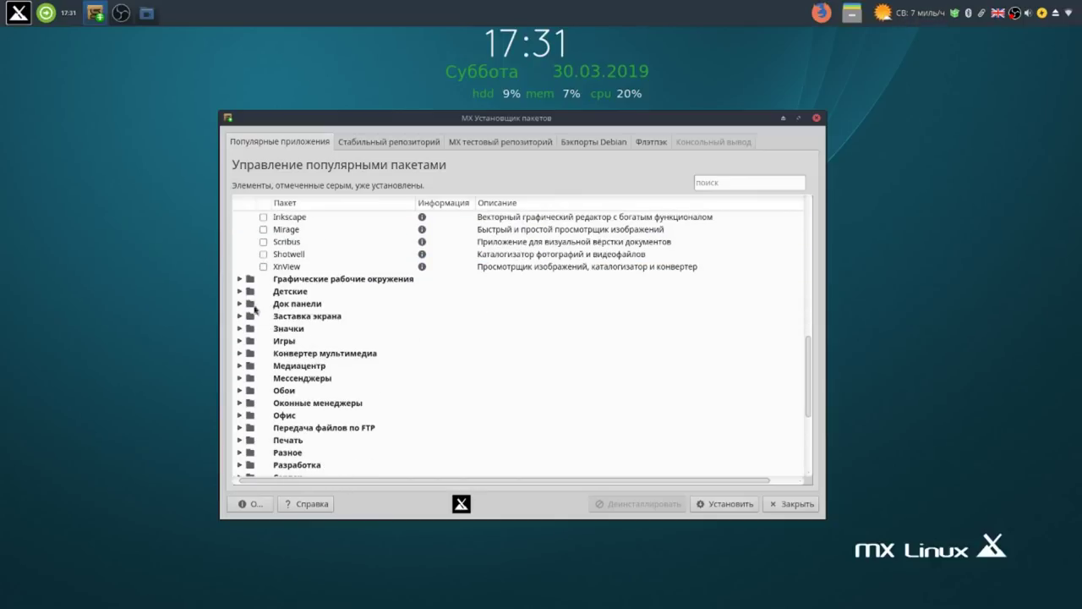
{"action": "left_click", "coordinate": [240, 279]}
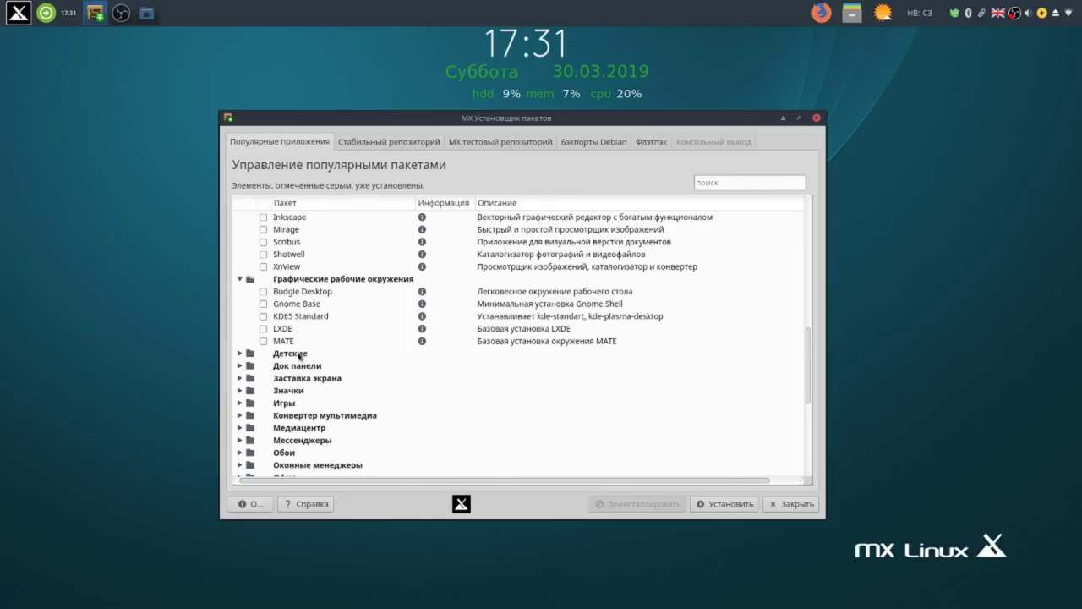
Expand the children's software and Док панели categories and mark Plank for installation.
{"action": "scroll", "coordinate": [303, 362], "scroll_direction": "down", "scroll_amount": 2}
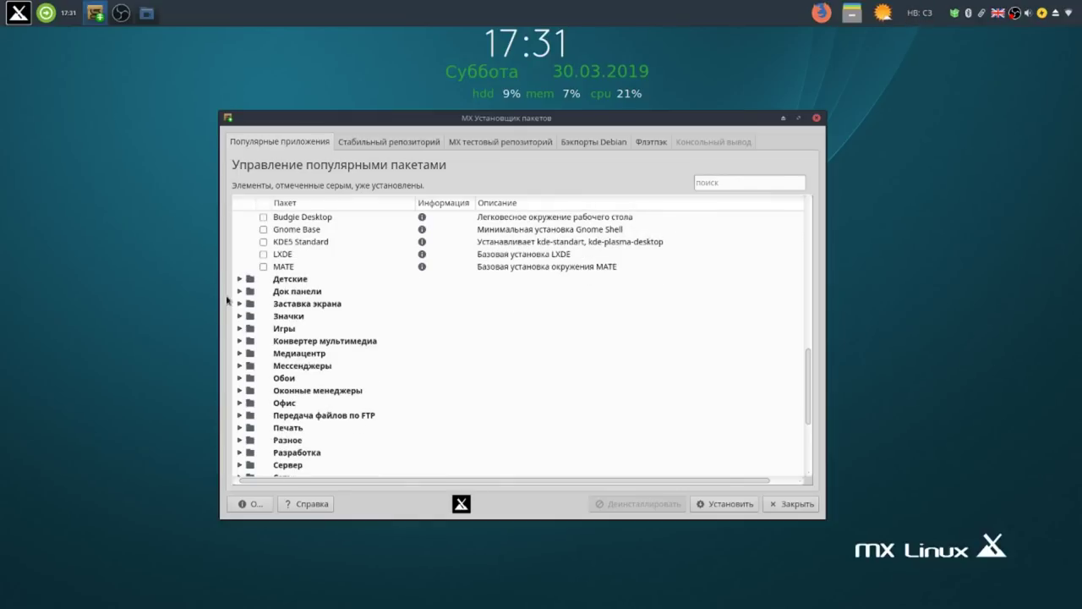
{"action": "left_click", "coordinate": [239, 279]}
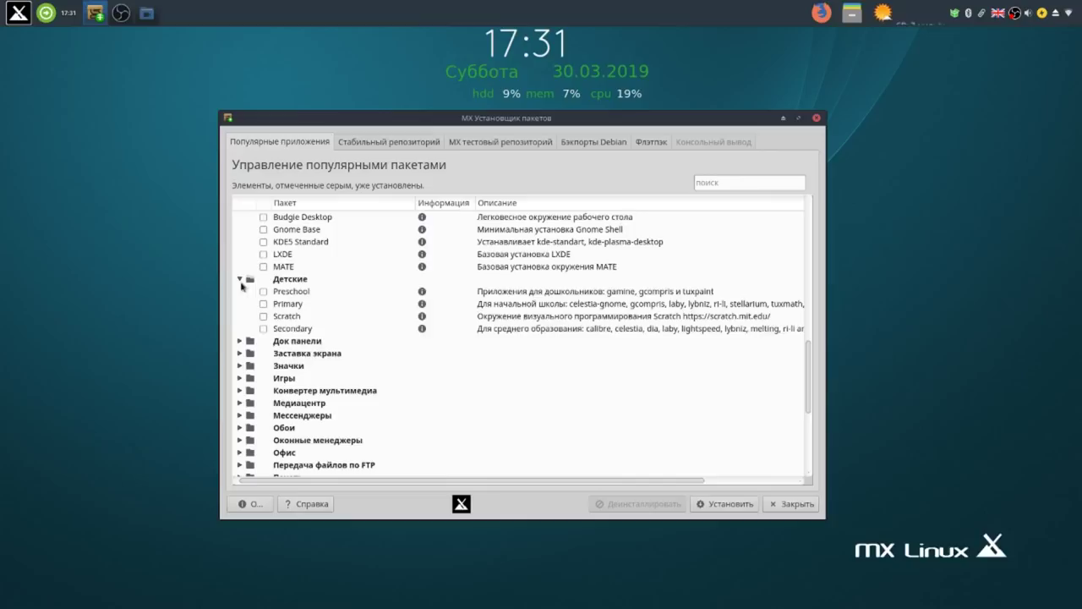
{"action": "scroll", "coordinate": [376, 323], "scroll_direction": "down", "scroll_amount": 3}
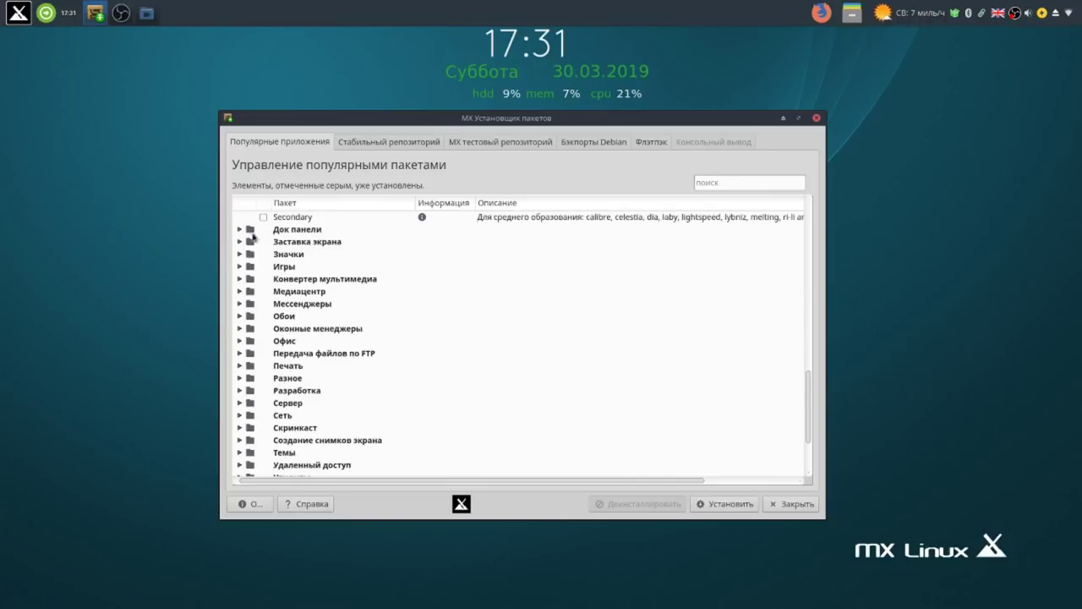
{"action": "left_click", "coordinate": [240, 229]}
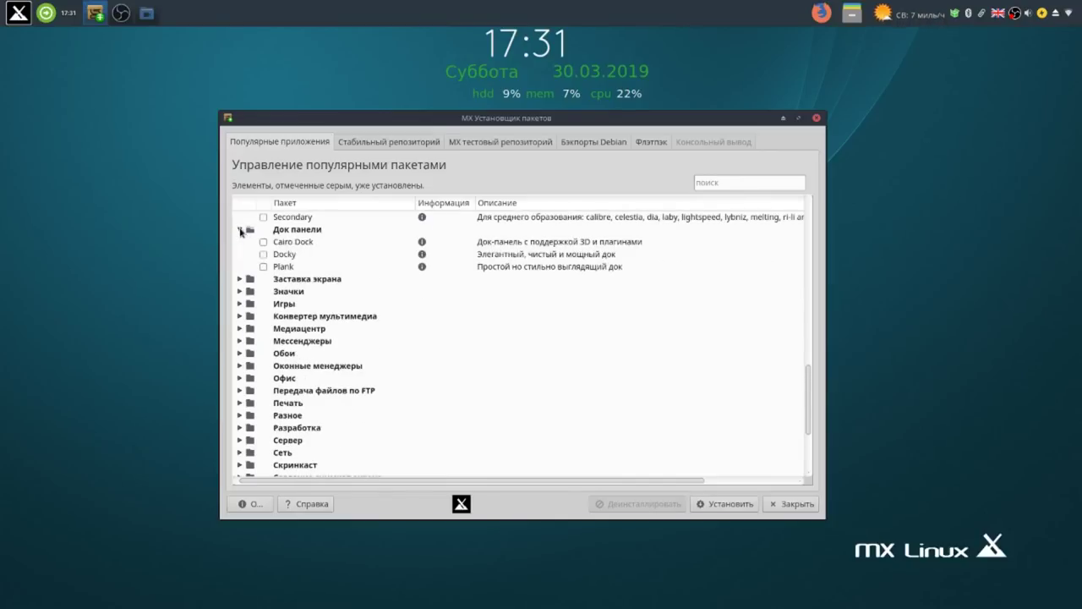
{"action": "left_click", "coordinate": [264, 267]}
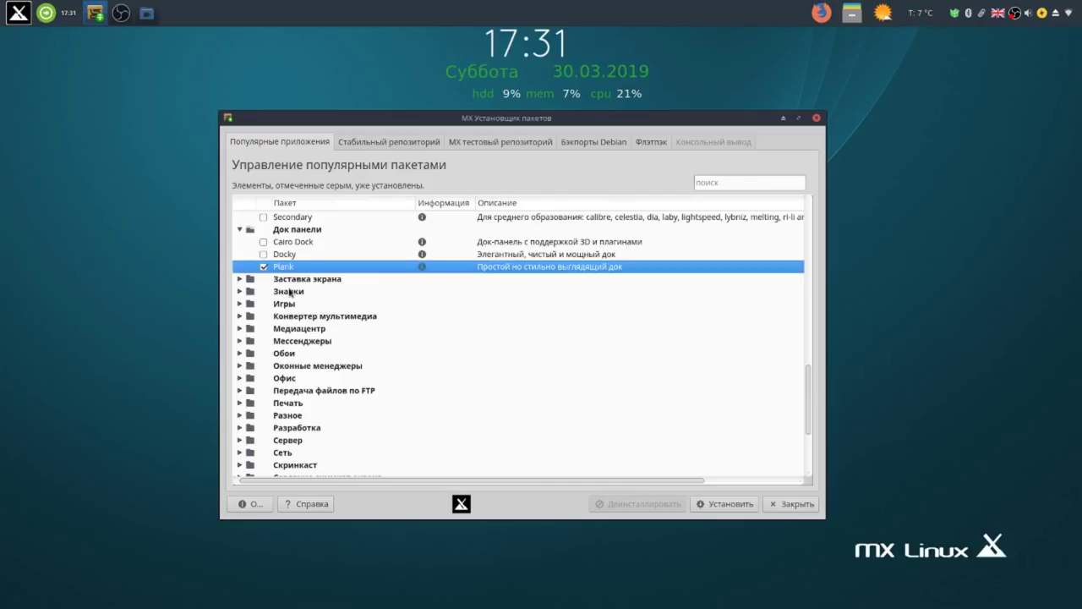
{"action": "scroll", "coordinate": [289, 292], "scroll_direction": "down", "scroll_amount": 3}
{"action": "scroll", "coordinate": [289, 292], "scroll_direction": "up", "scroll_amount": 2}
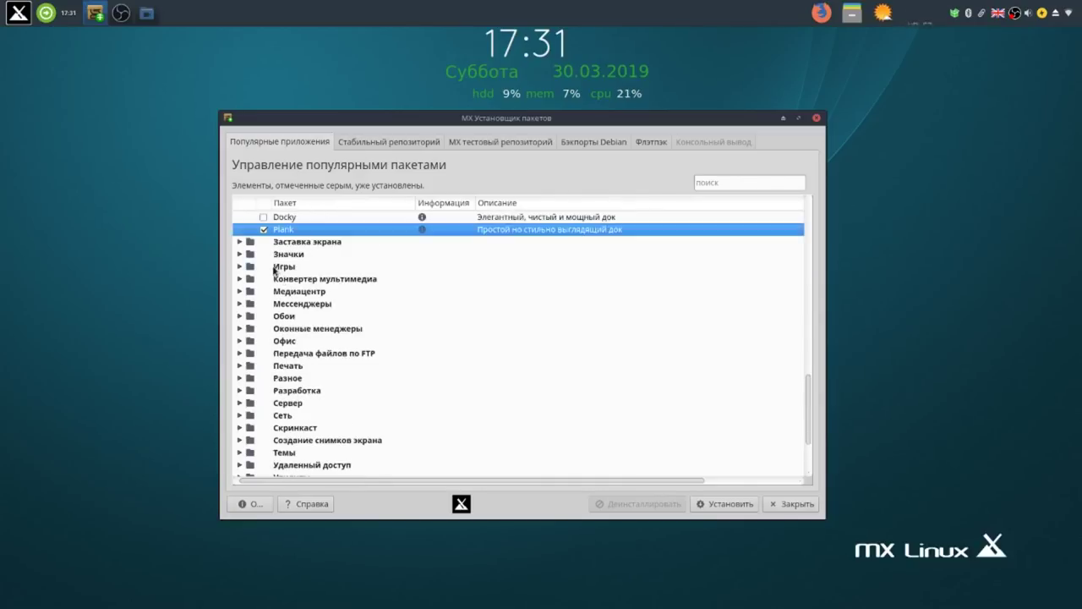
Expand icon themes and Конвертер мультимедиа, marking Handbrake for installation.
{"action": "left_click", "coordinate": [241, 254]}
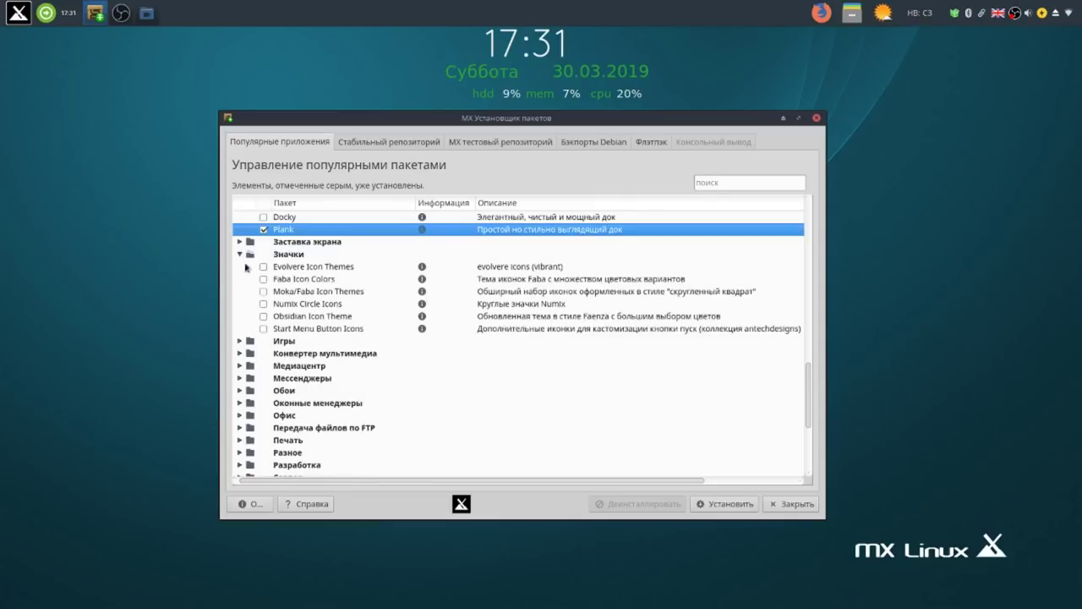
{"action": "scroll", "coordinate": [267, 297], "scroll_direction": "down", "scroll_amount": 2}
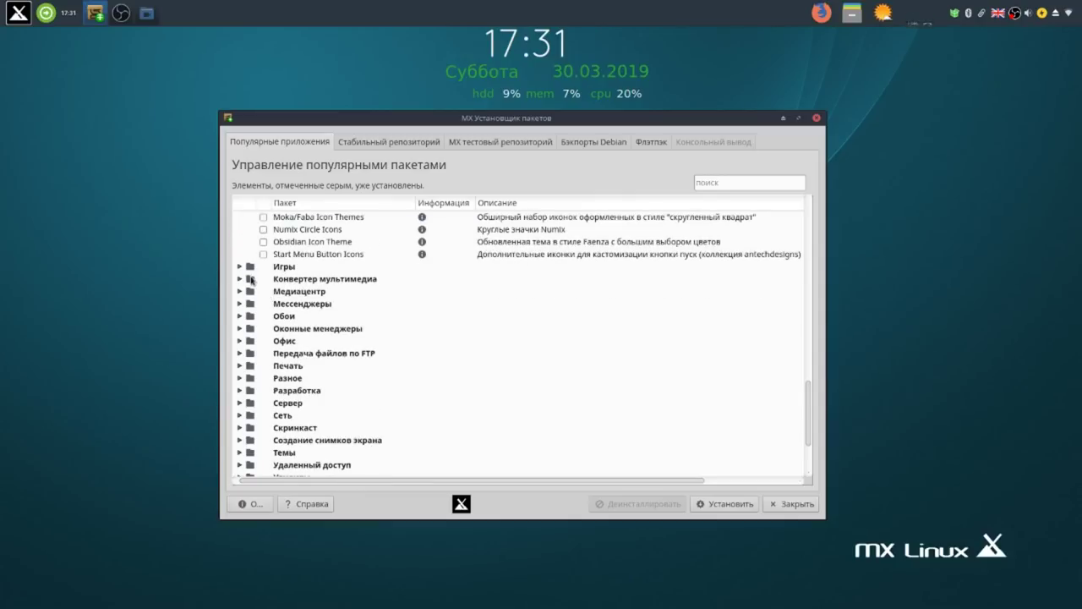
{"action": "left_click", "coordinate": [240, 279]}
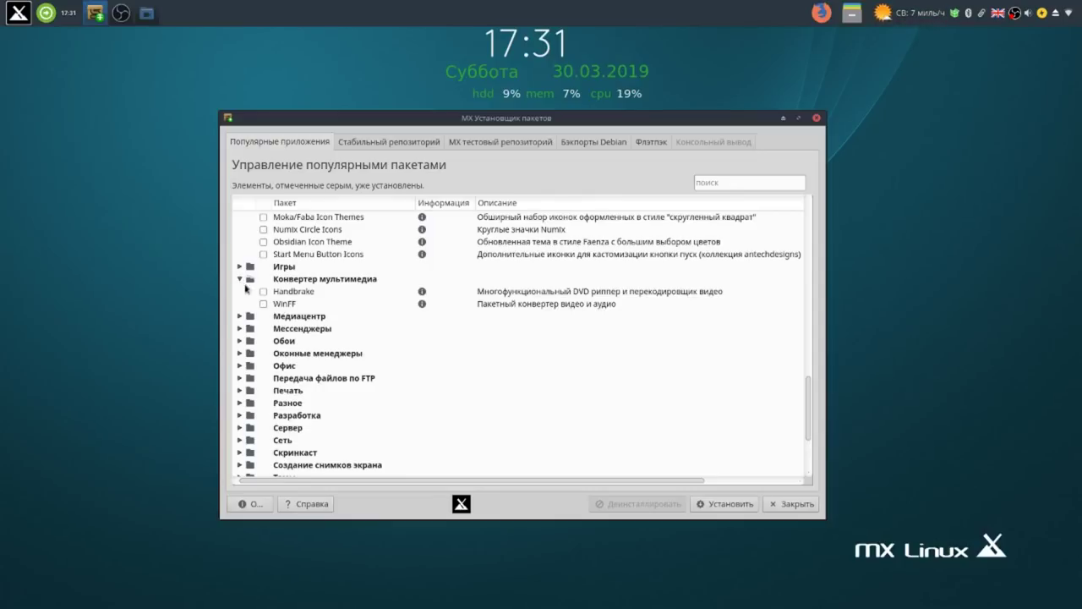
{"action": "left_click", "coordinate": [265, 292]}
{"action": "scroll", "coordinate": [311, 329], "scroll_direction": "down", "scroll_amount": 2}
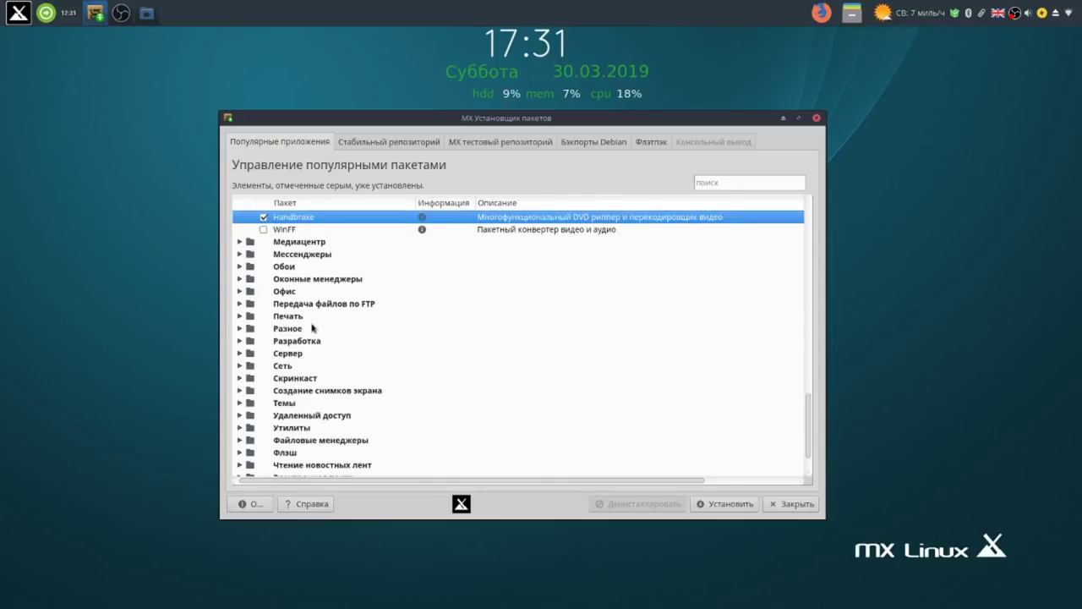
Expand the media centre, messengers, wallpapers and Оконные менеджеры categories.
{"action": "left_click", "coordinate": [239, 241]}
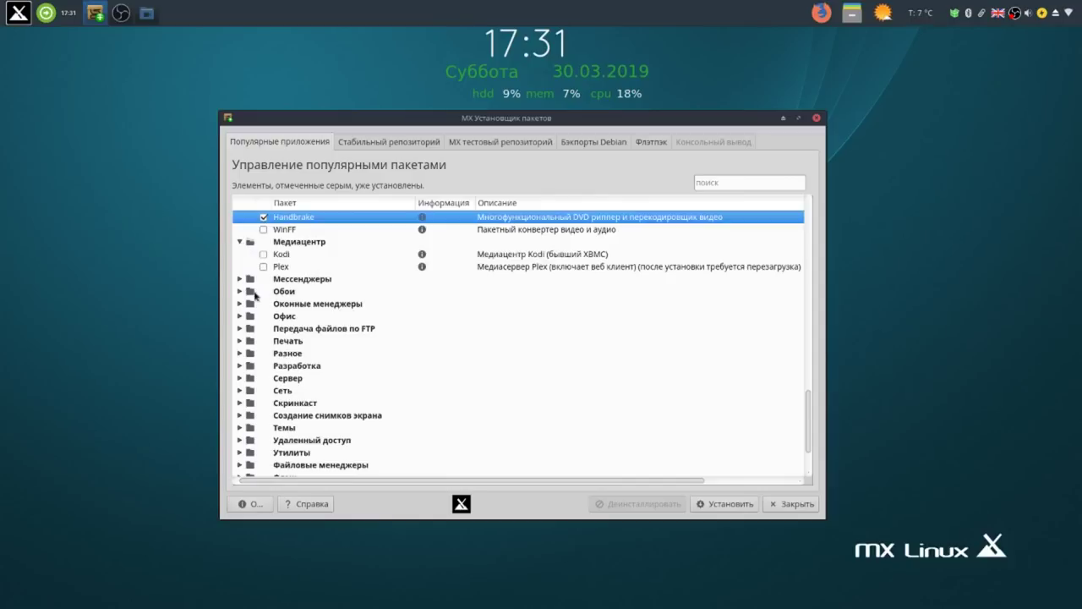
{"action": "left_click", "coordinate": [241, 279]}
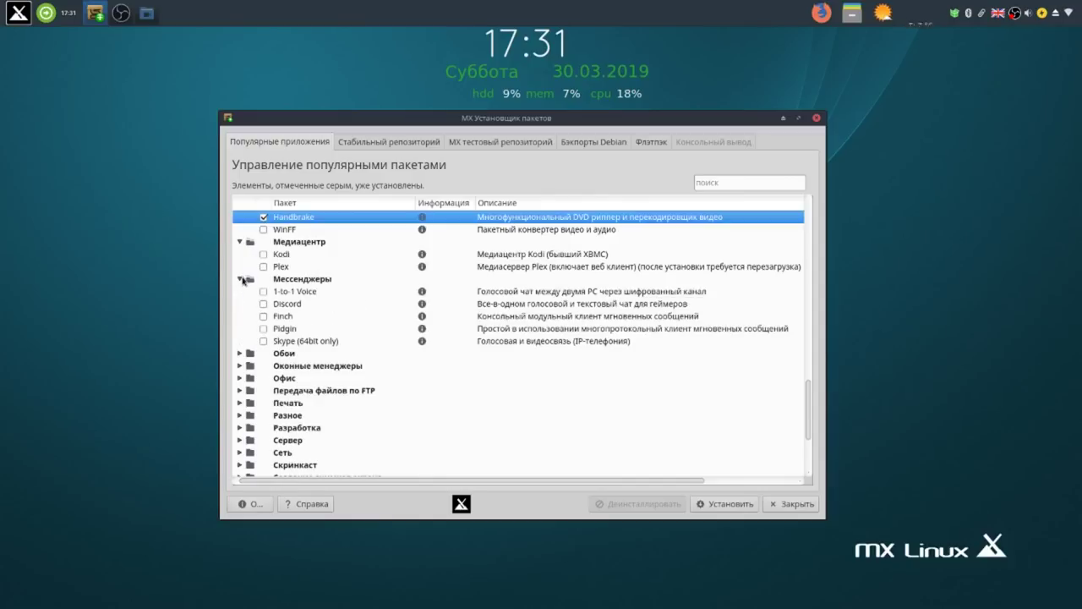
{"action": "scroll", "coordinate": [310, 319], "scroll_direction": "down", "scroll_amount": 1}
{"action": "scroll", "coordinate": [310, 319], "scroll_direction": "down", "scroll_amount": 2}
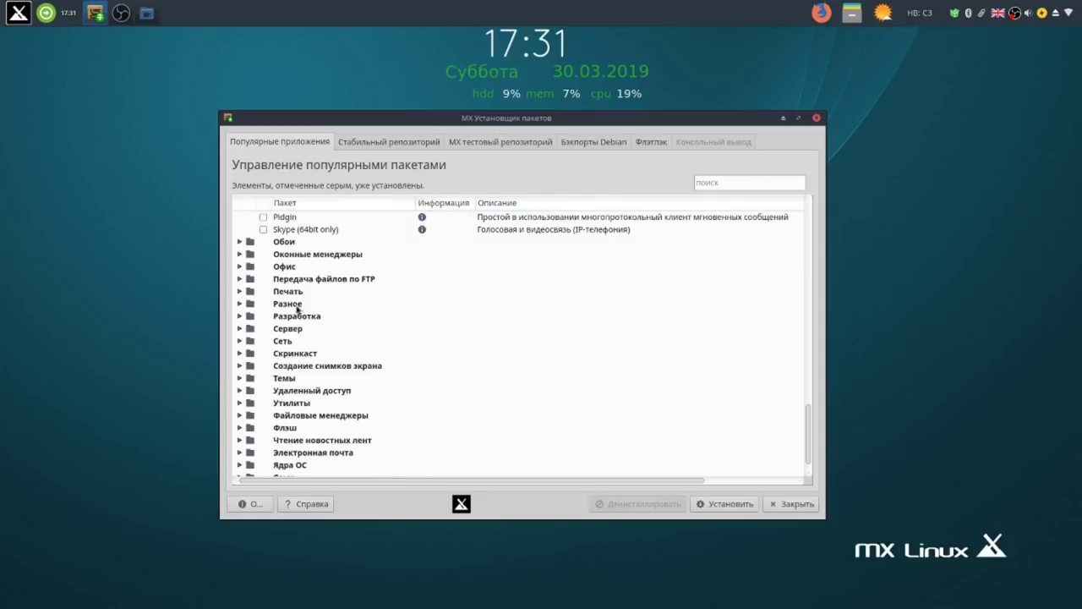
{"action": "left_click", "coordinate": [240, 241]}
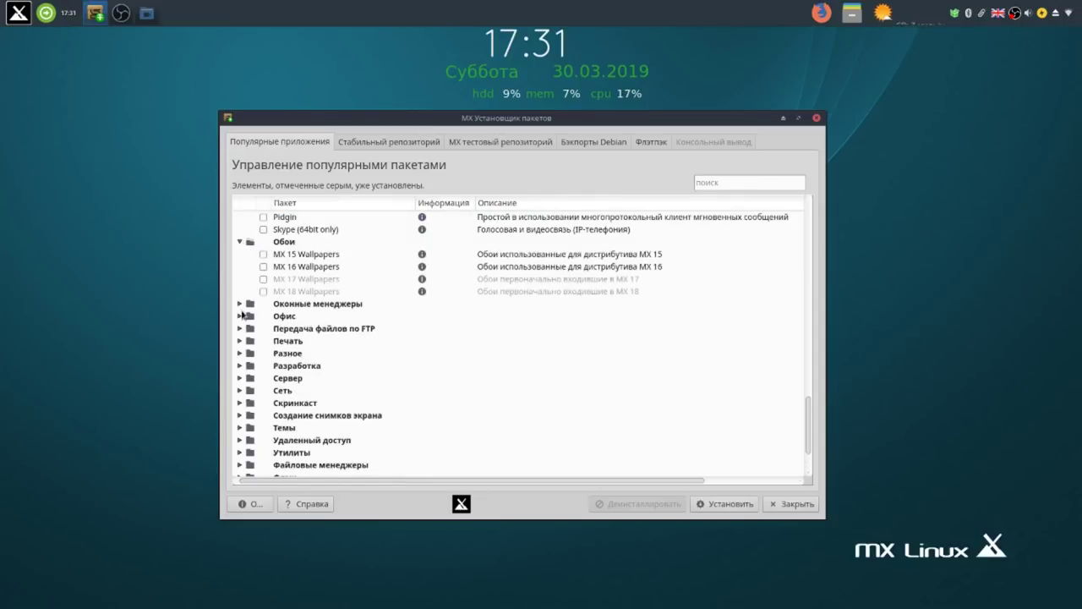
{"action": "left_click", "coordinate": [239, 304]}
{"action": "scroll", "coordinate": [406, 330], "scroll_direction": "down", "scroll_amount": 1}
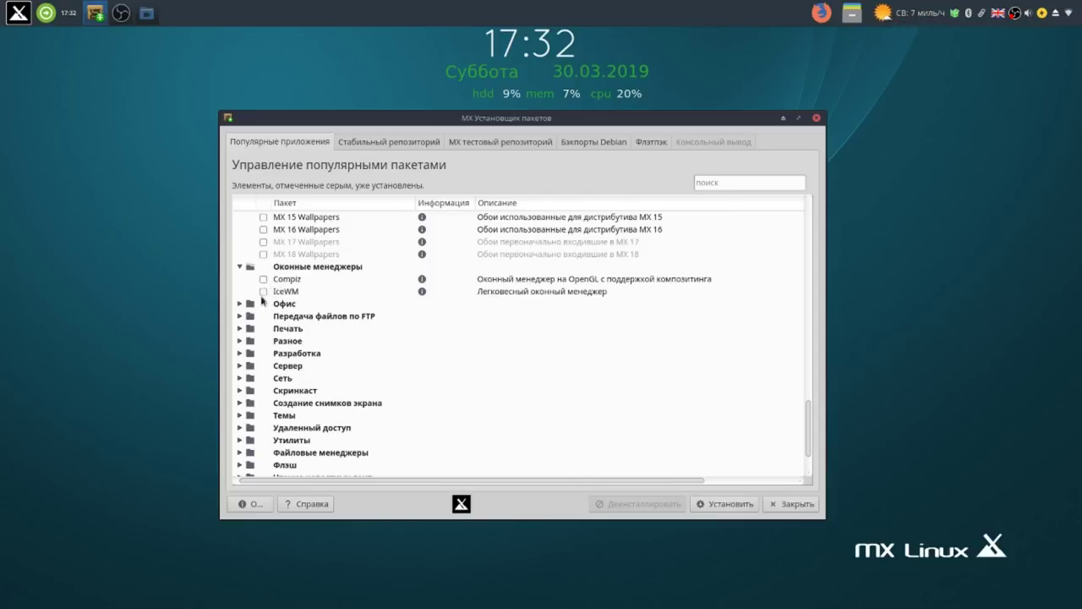
Mark Master PDF Editor (Free Version) and Adobe Reader, then expand printing and miscellaneous categories.
{"action": "left_click", "coordinate": [240, 304]}
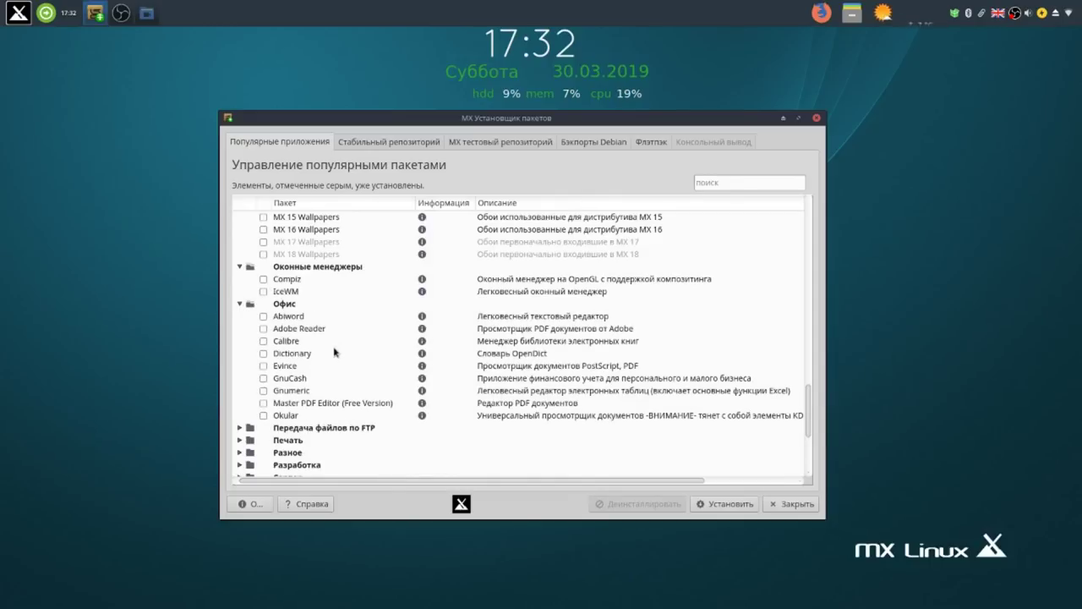
{"action": "left_click", "coordinate": [264, 405]}
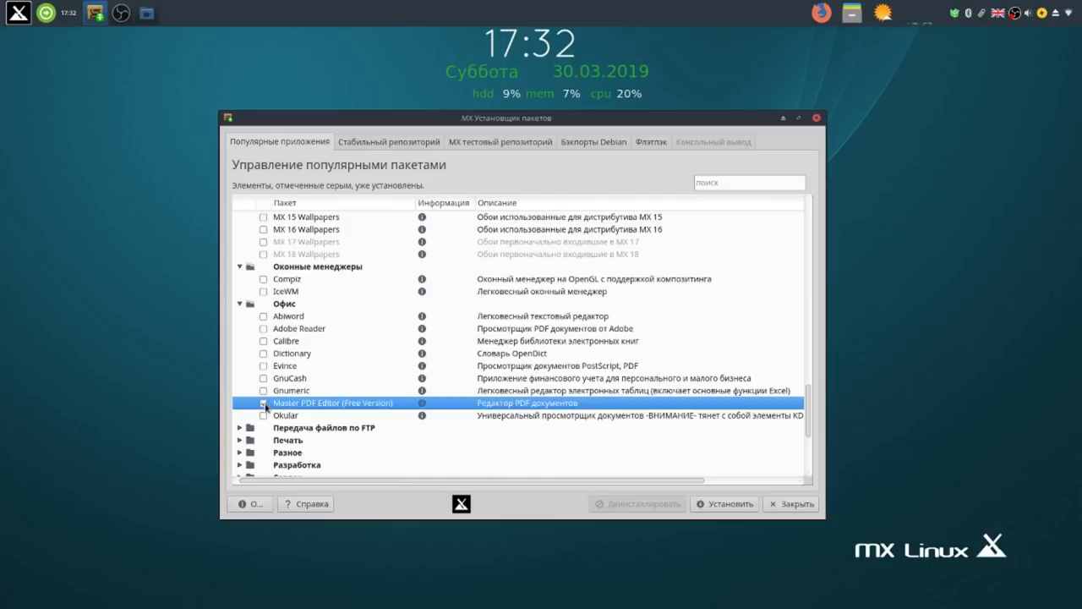
{"action": "left_click", "coordinate": [264, 331]}
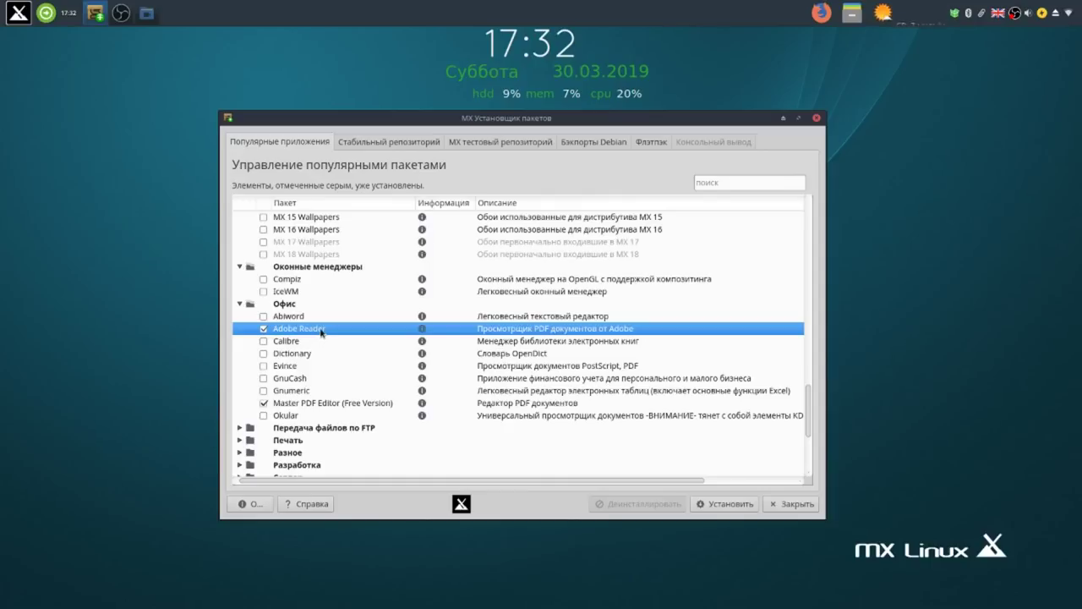
{"action": "scroll", "coordinate": [322, 350], "scroll_direction": "down", "scroll_amount": 3}
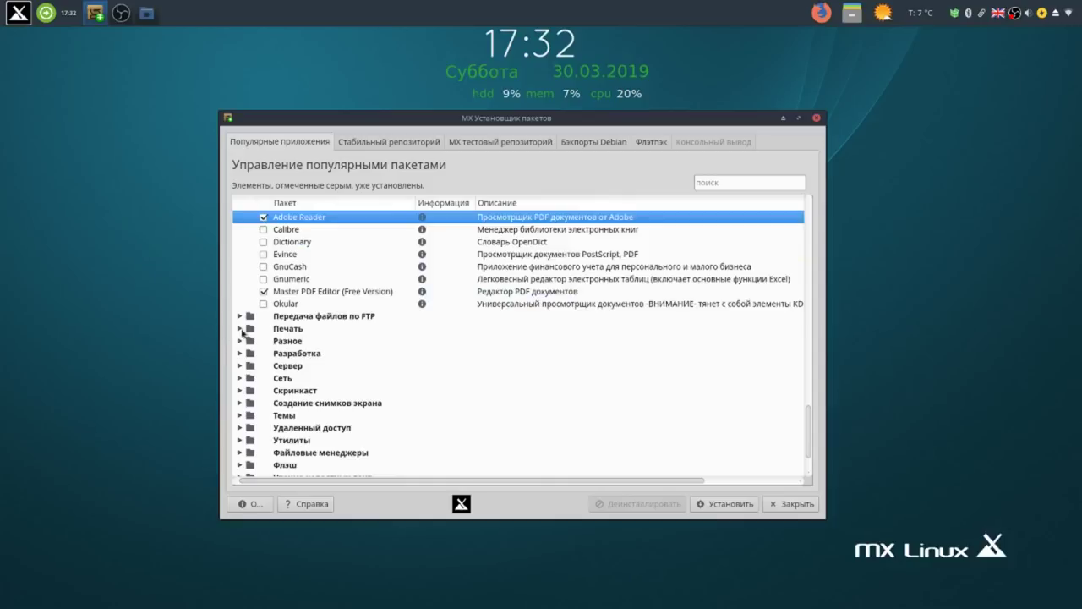
{"action": "left_click", "coordinate": [240, 328]}
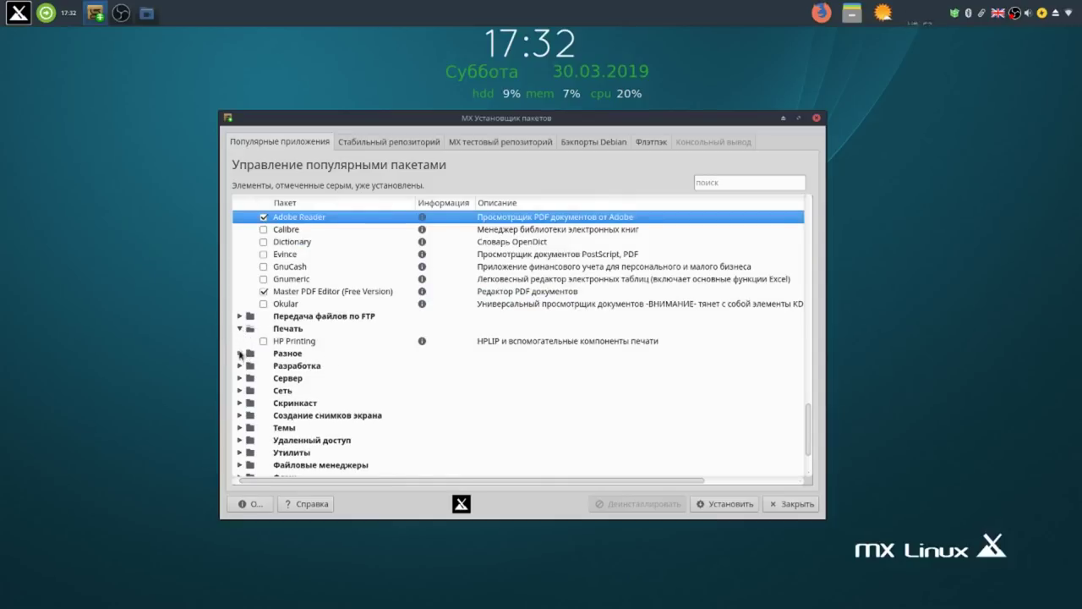
{"action": "left_click", "coordinate": [240, 353]}
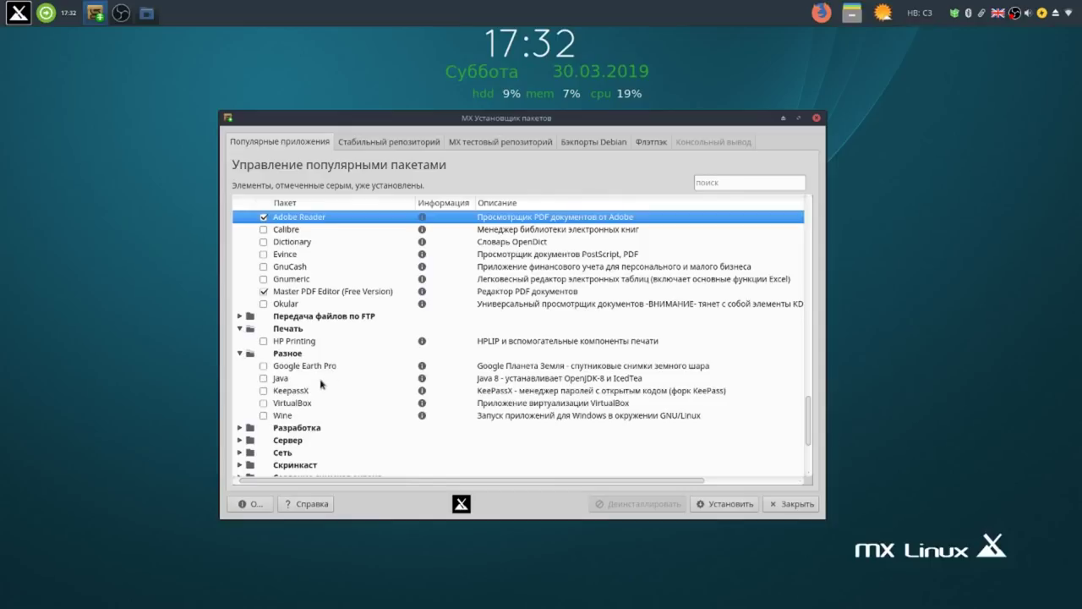
Expand the network category and mark Dropbox and Megasync for installation.
{"action": "scroll", "coordinate": [329, 397], "scroll_direction": "down", "scroll_amount": 3}
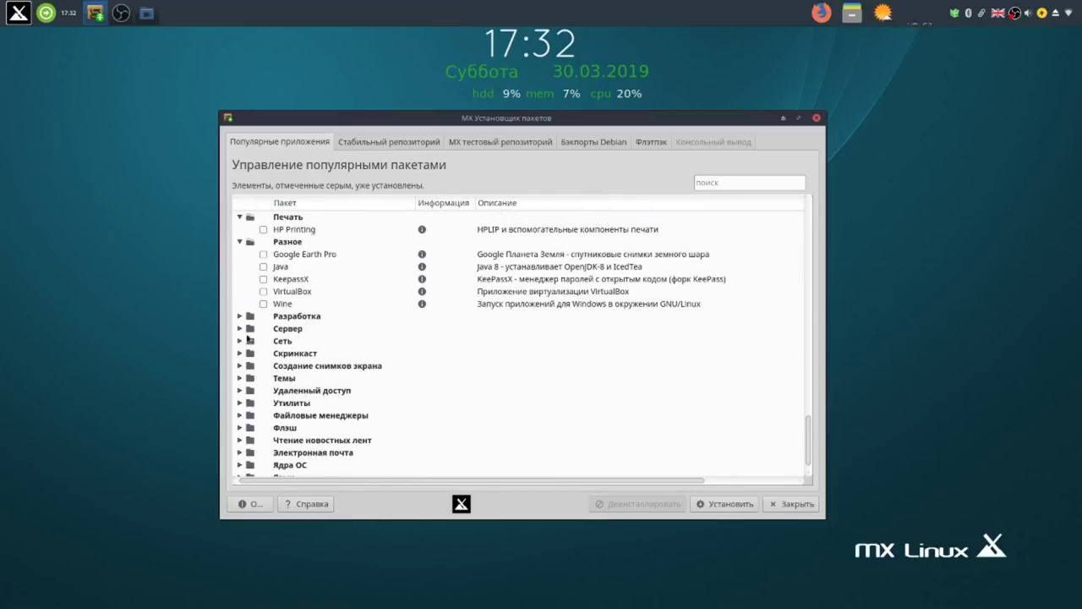
{"action": "left_click", "coordinate": [243, 341]}
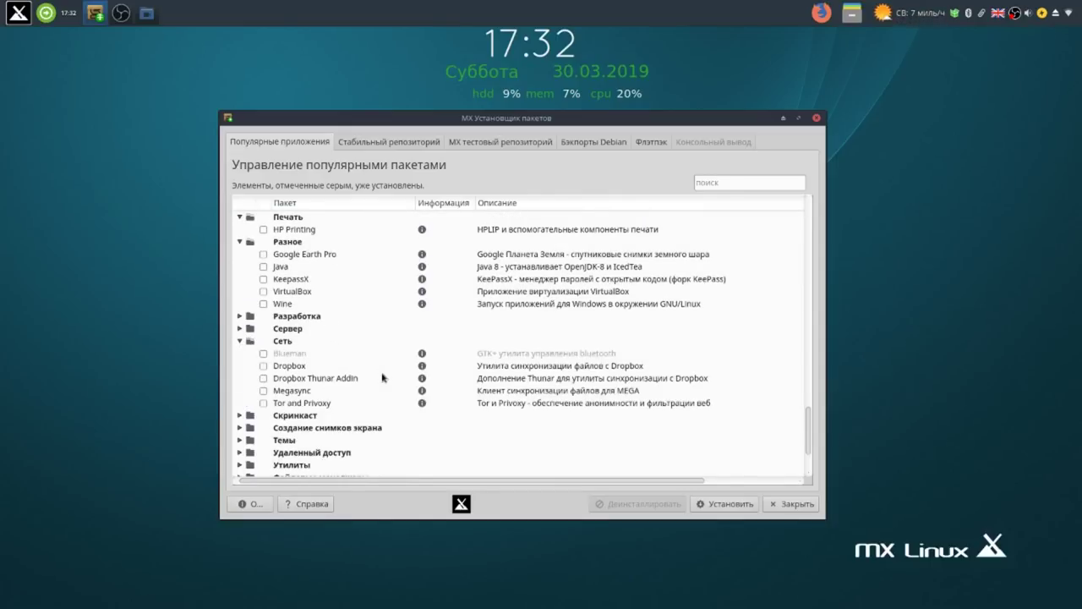
{"action": "scroll", "coordinate": [382, 378], "scroll_direction": "down", "scroll_amount": 1}
{"action": "scroll", "coordinate": [382, 378], "scroll_direction": "down", "scroll_amount": 1}
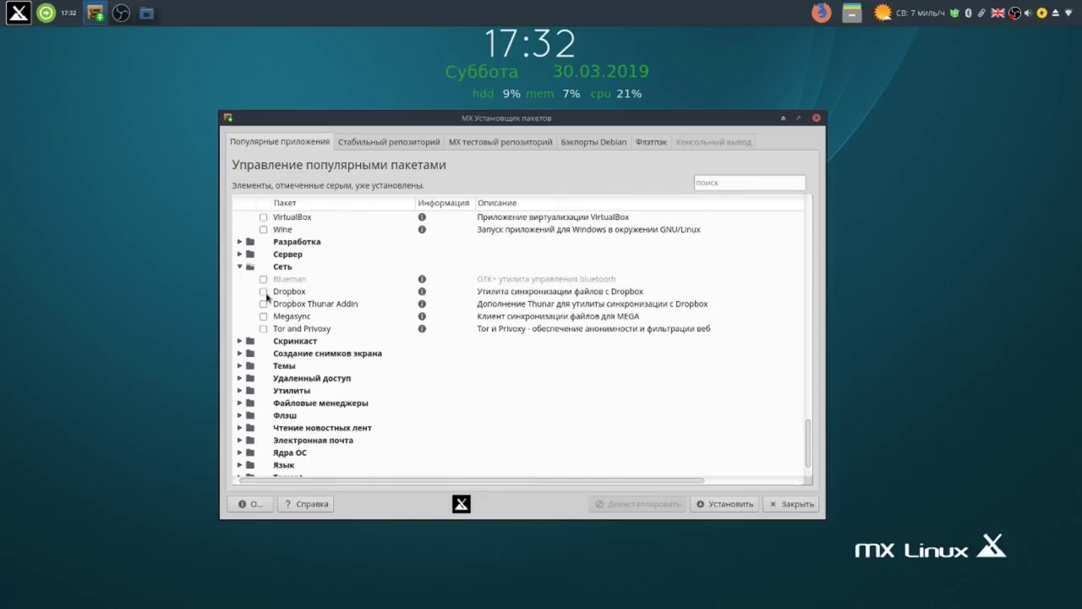
{"action": "left_click", "coordinate": [264, 291]}
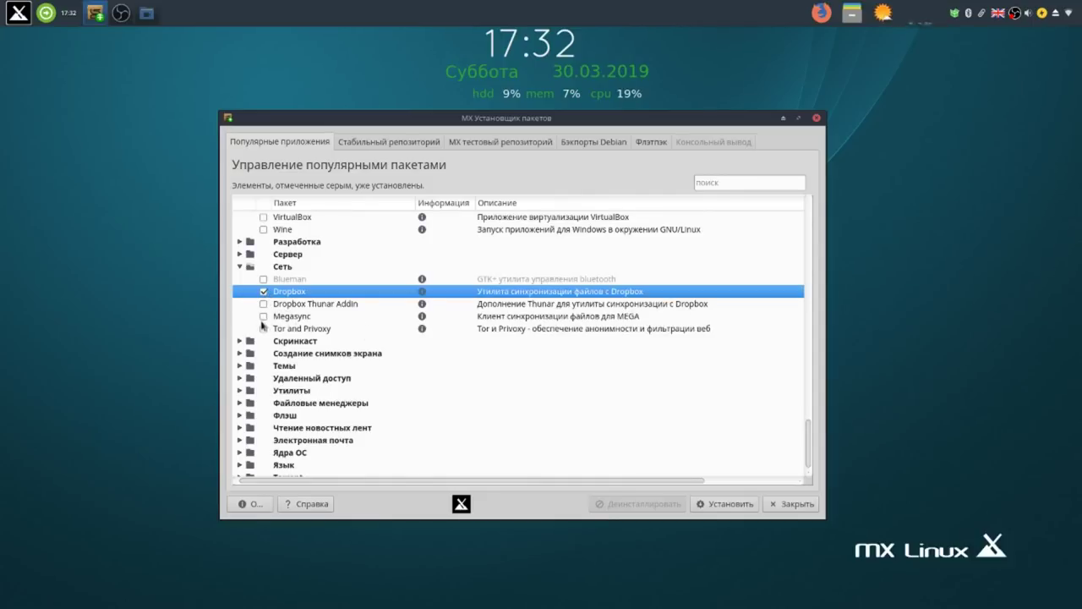
{"action": "left_click", "coordinate": [263, 316]}
{"action": "scroll", "coordinate": [404, 367], "scroll_direction": "down", "scroll_amount": 1}
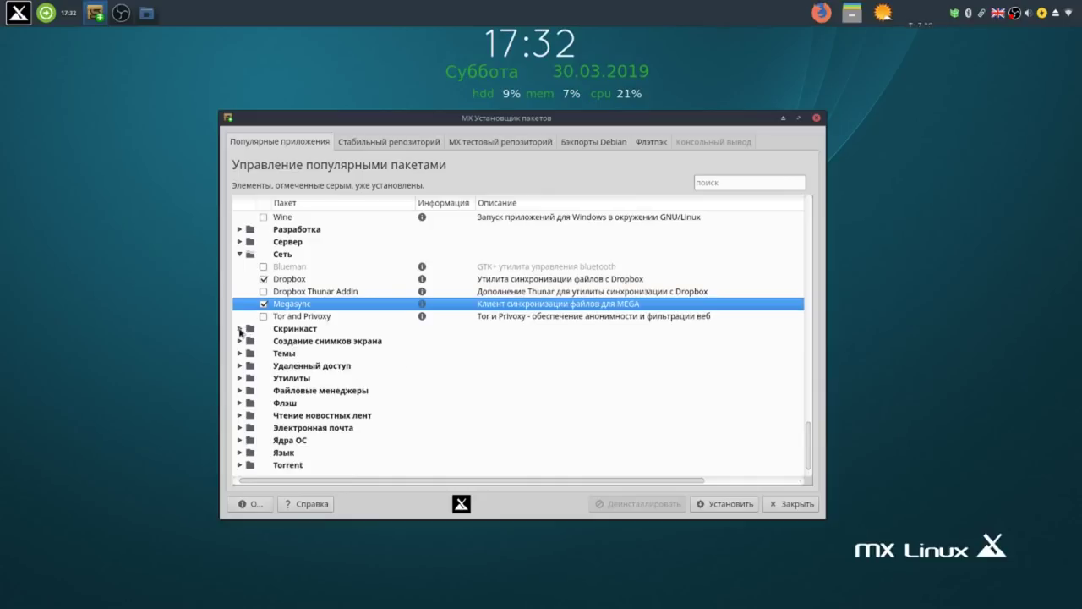
Expand screencast, screenshot tools and remote access categories, marking TeamViewer for installation.
{"action": "left_click", "coordinate": [240, 328]}
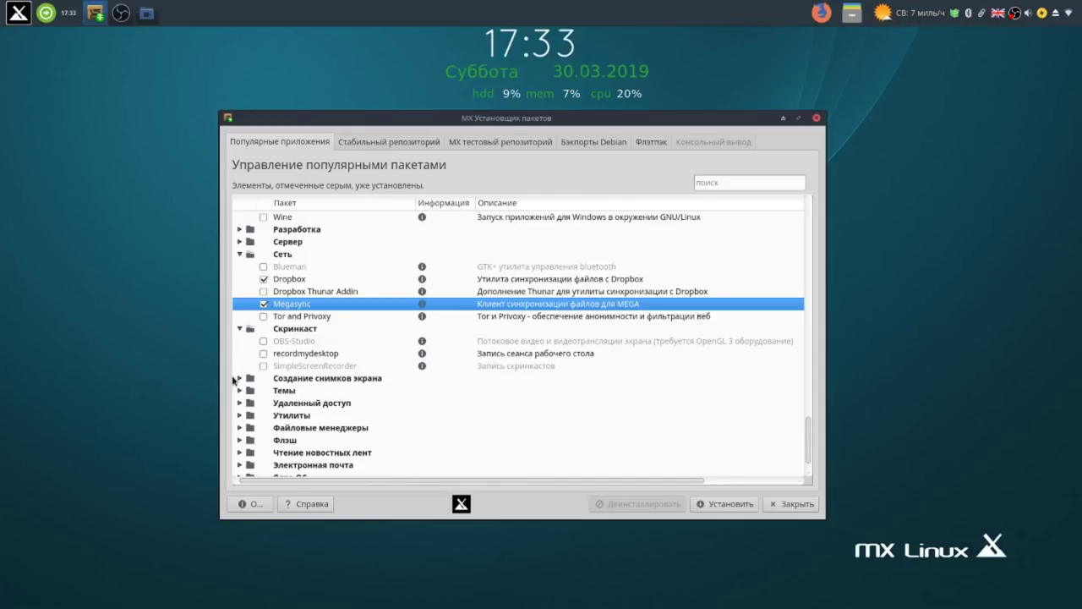
{"action": "left_click", "coordinate": [239, 378]}
{"action": "scroll", "coordinate": [364, 390], "scroll_direction": "down", "scroll_amount": 2}
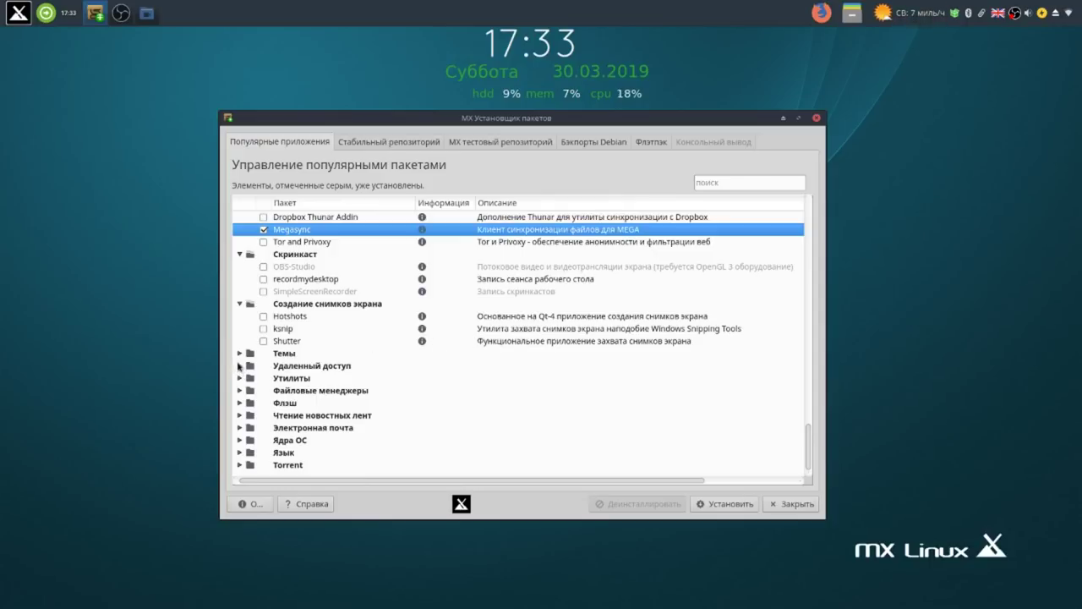
{"action": "left_click", "coordinate": [240, 366]}
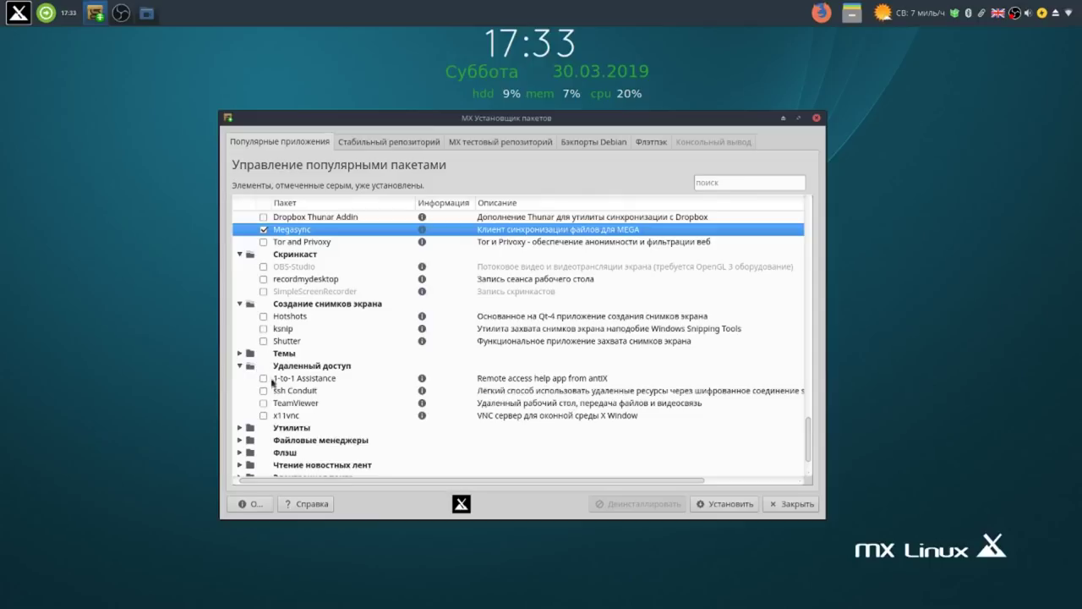
{"action": "left_click", "coordinate": [263, 403]}
{"action": "scroll", "coordinate": [343, 413], "scroll_direction": "down", "scroll_amount": 2}
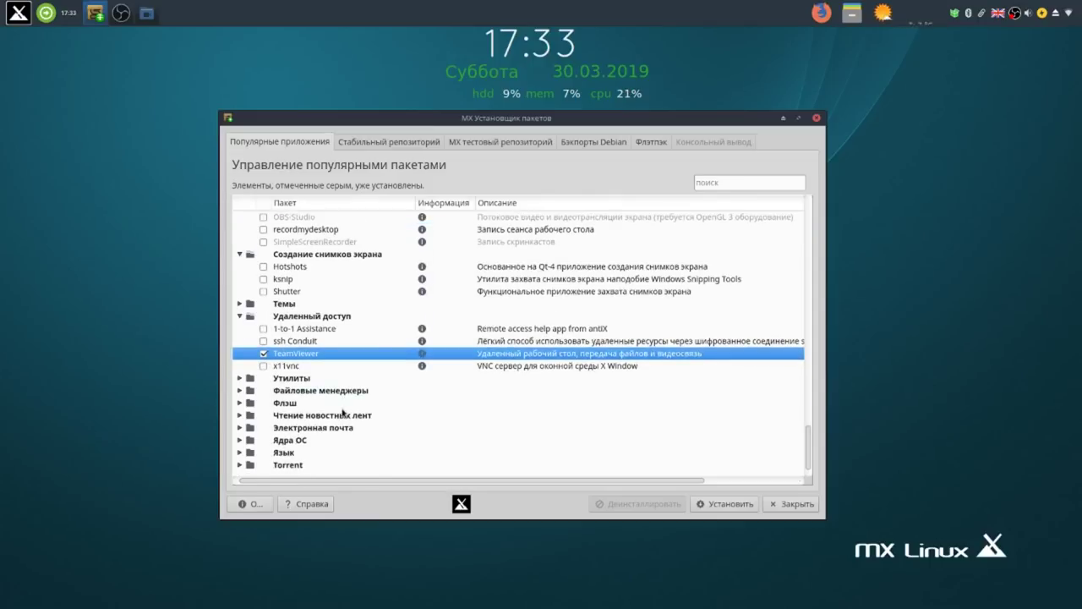
Mark grub customizer under Утилиты and expand Файловые менеджеры.
{"action": "left_click", "coordinate": [241, 379]}
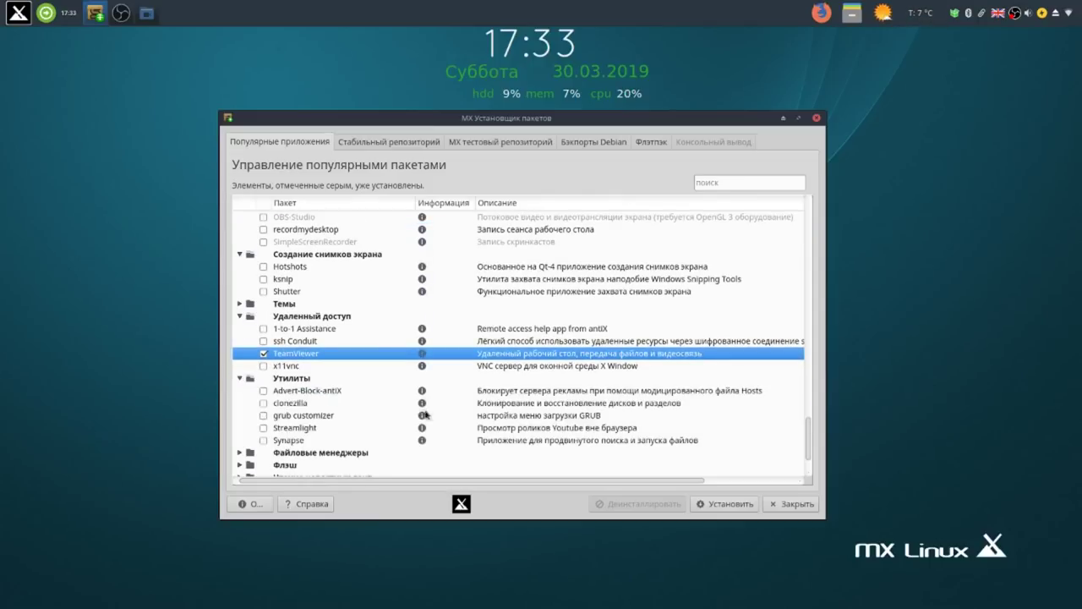
{"action": "scroll", "coordinate": [426, 415], "scroll_direction": "down", "scroll_amount": 2}
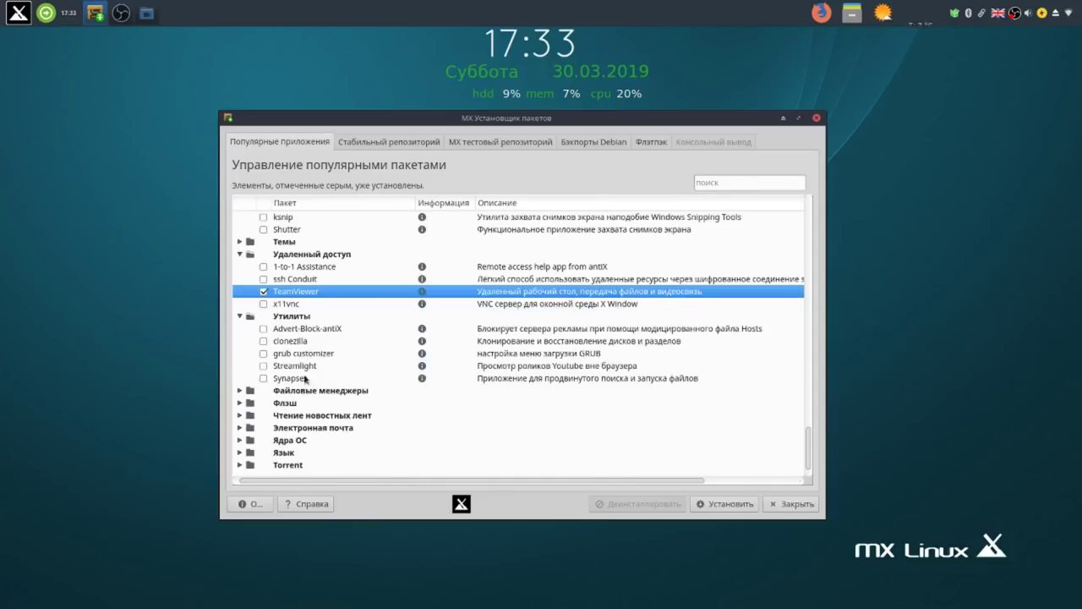
{"action": "left_click", "coordinate": [263, 353]}
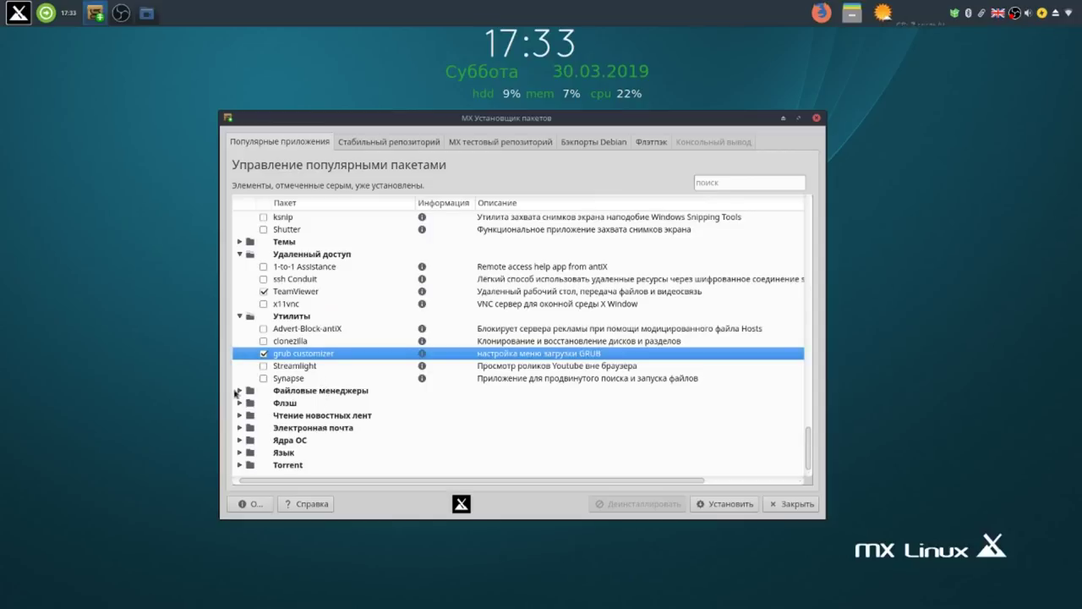
{"action": "left_click", "coordinate": [240, 390]}
{"action": "scroll", "coordinate": [356, 423], "scroll_direction": "down", "scroll_amount": 1}
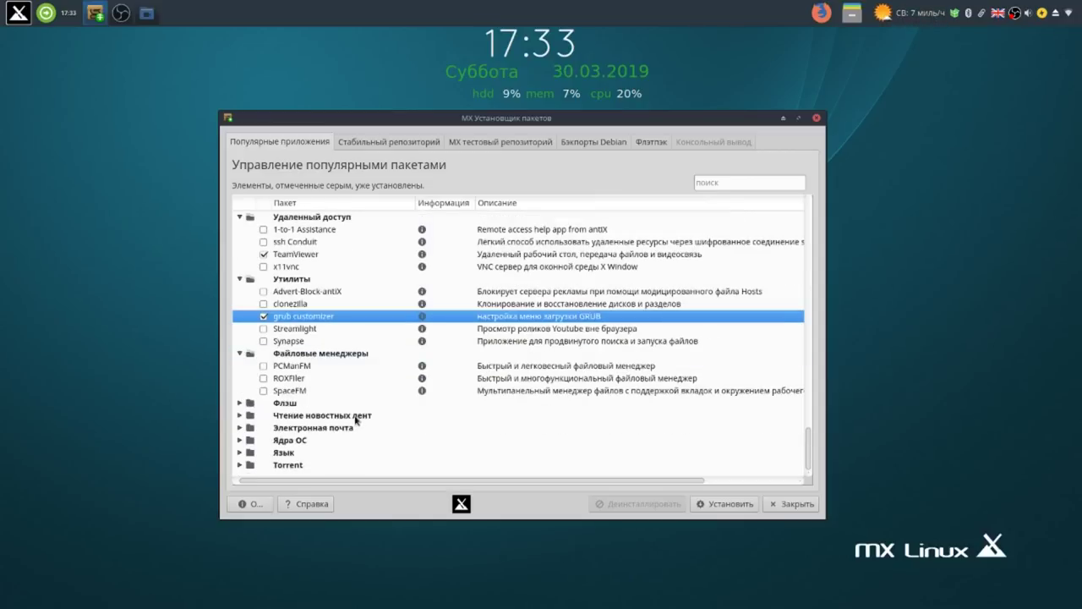
Expand the Флэш, Электронная почта and Ядра ОС categories, then select Язык.
{"action": "left_click", "coordinate": [240, 402]}
{"action": "scroll", "coordinate": [422, 440], "scroll_direction": "down", "scroll_amount": 1}
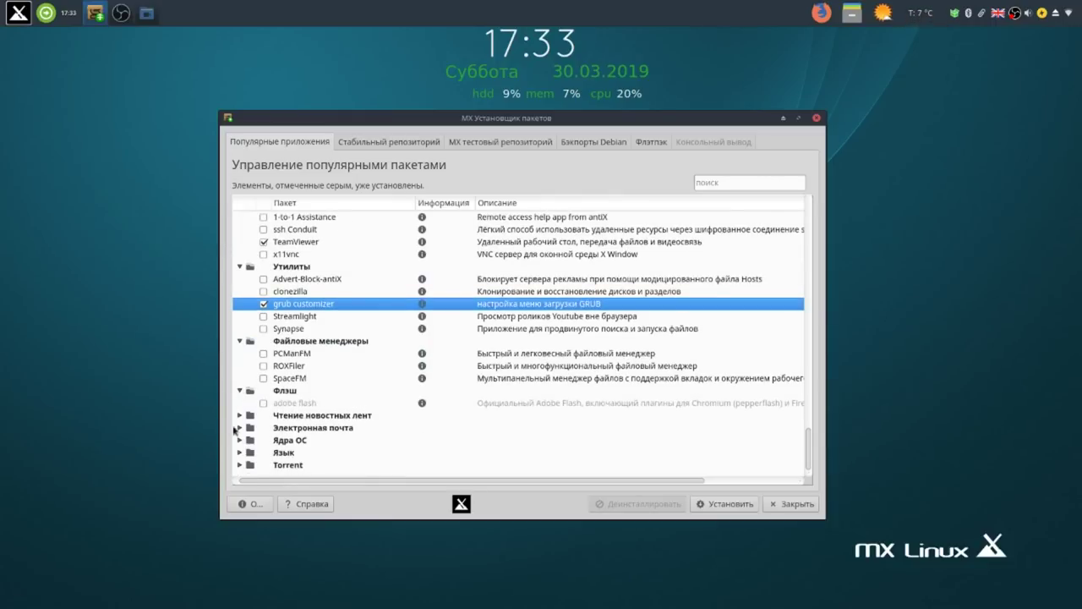
{"action": "left_click", "coordinate": [240, 428]}
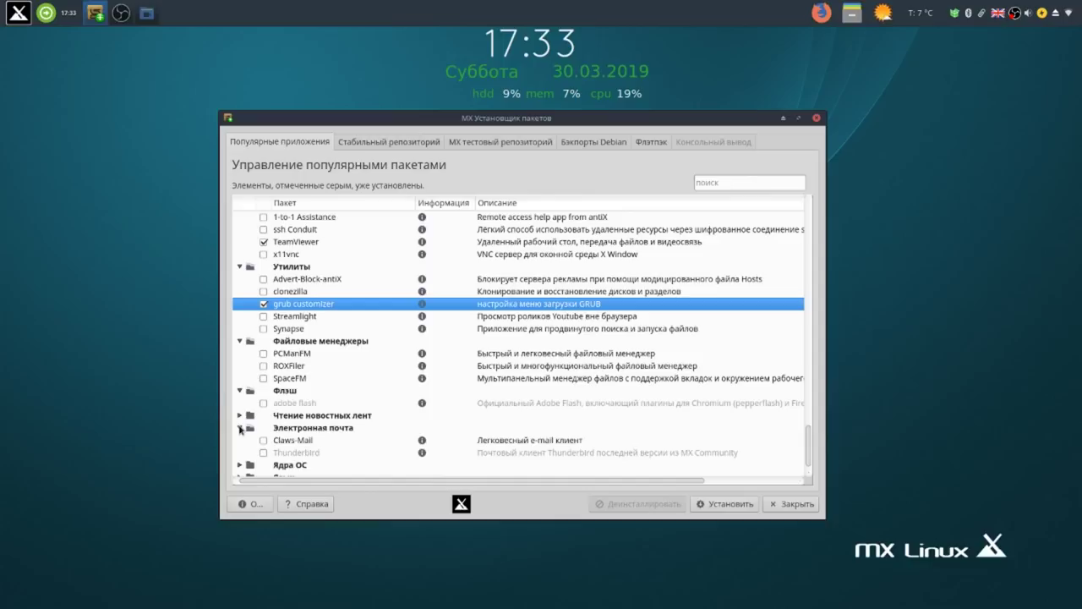
{"action": "scroll", "coordinate": [298, 459], "scroll_direction": "down", "scroll_amount": 1}
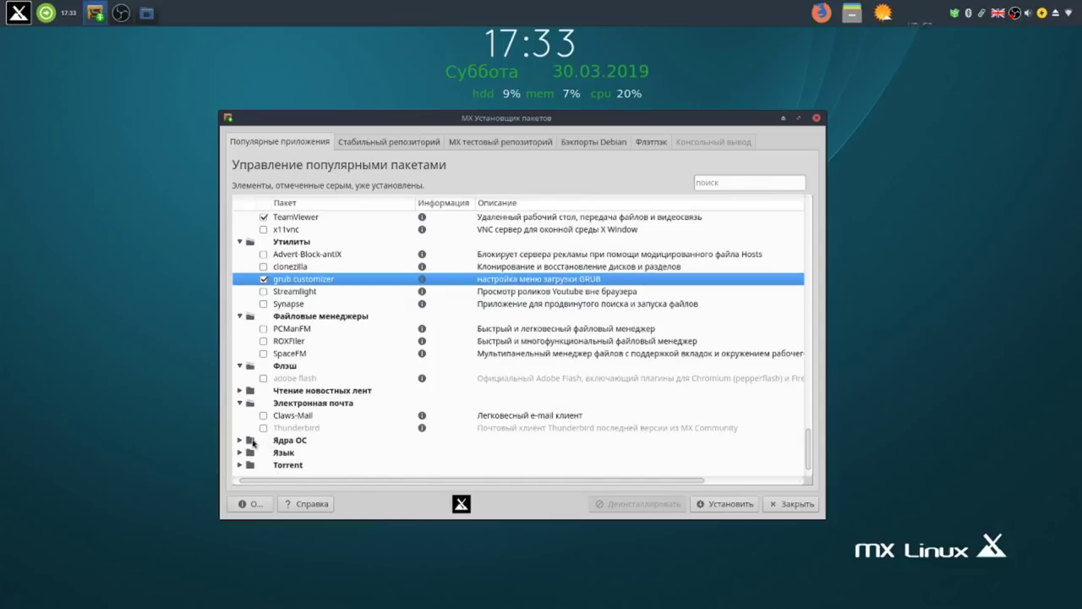
{"action": "left_click", "coordinate": [244, 443]}
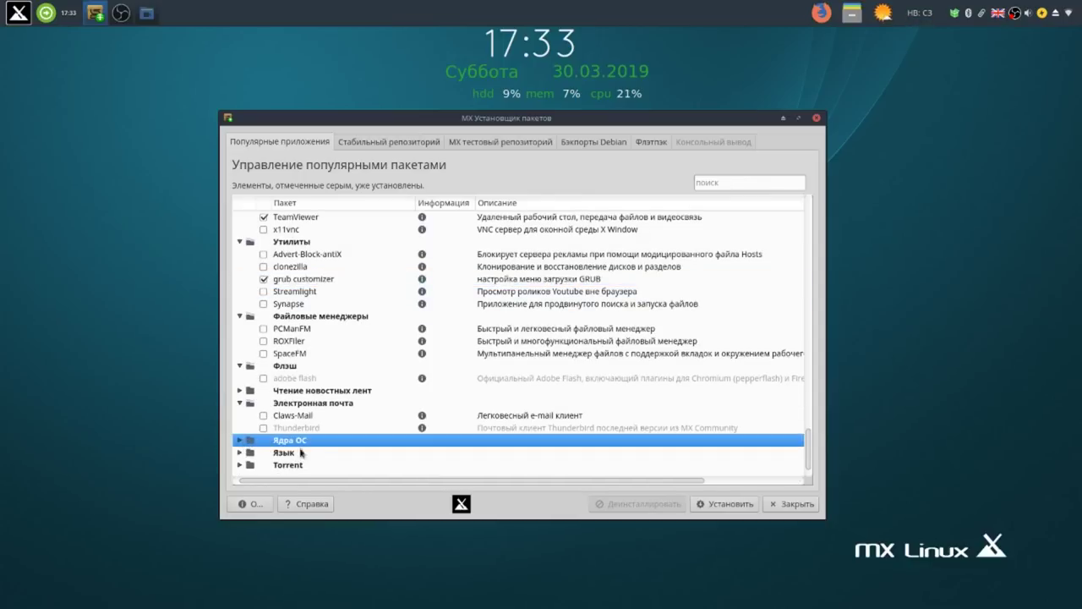
{"action": "left_click", "coordinate": [241, 441]}
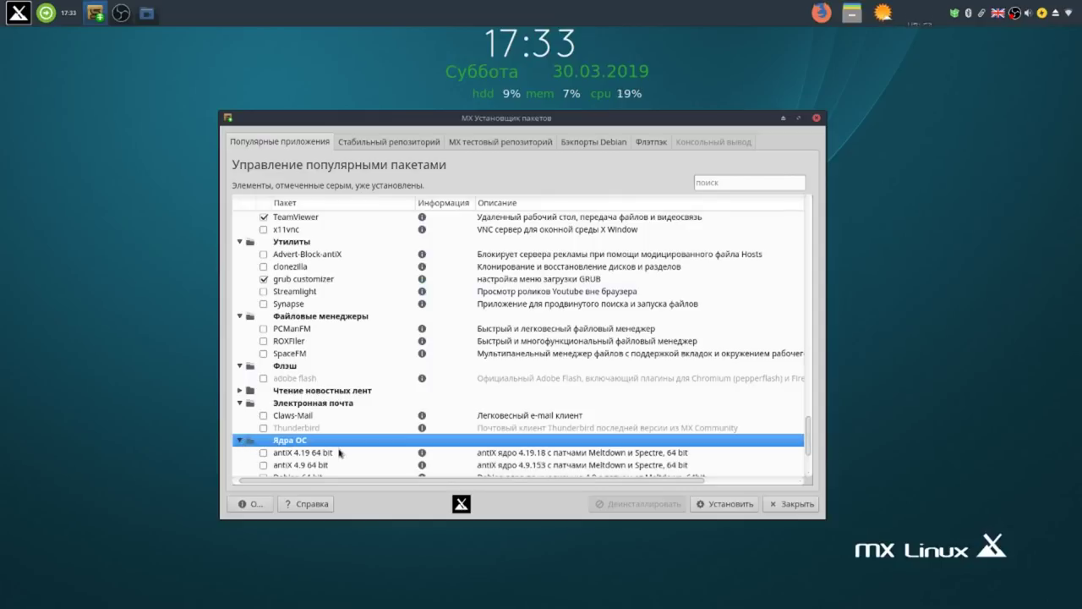
{"action": "scroll", "coordinate": [340, 452], "scroll_direction": "down", "scroll_amount": 3}
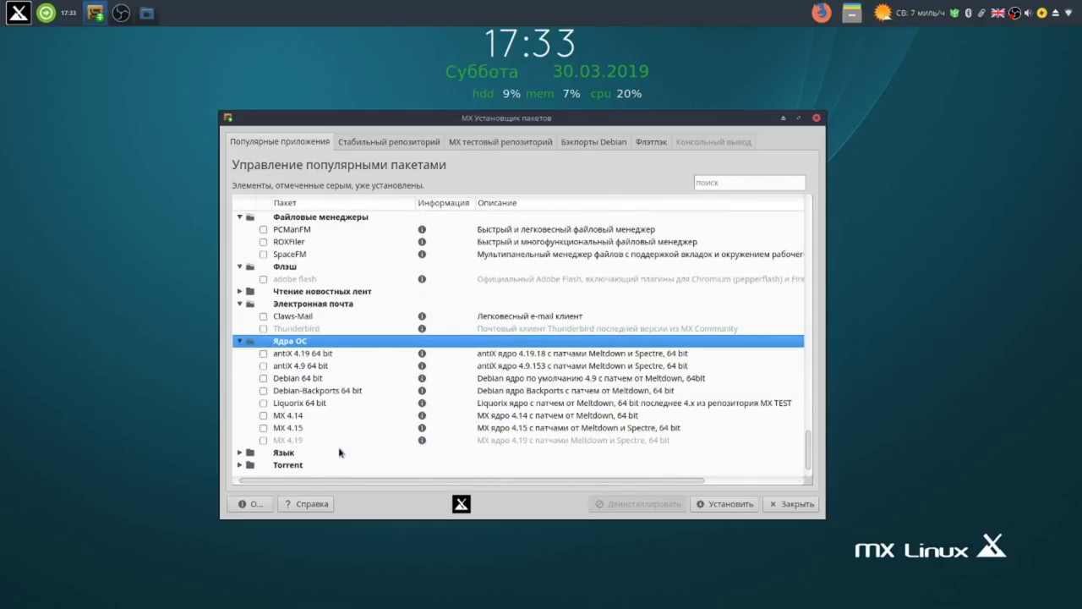
{"action": "left_click", "coordinate": [247, 454]}
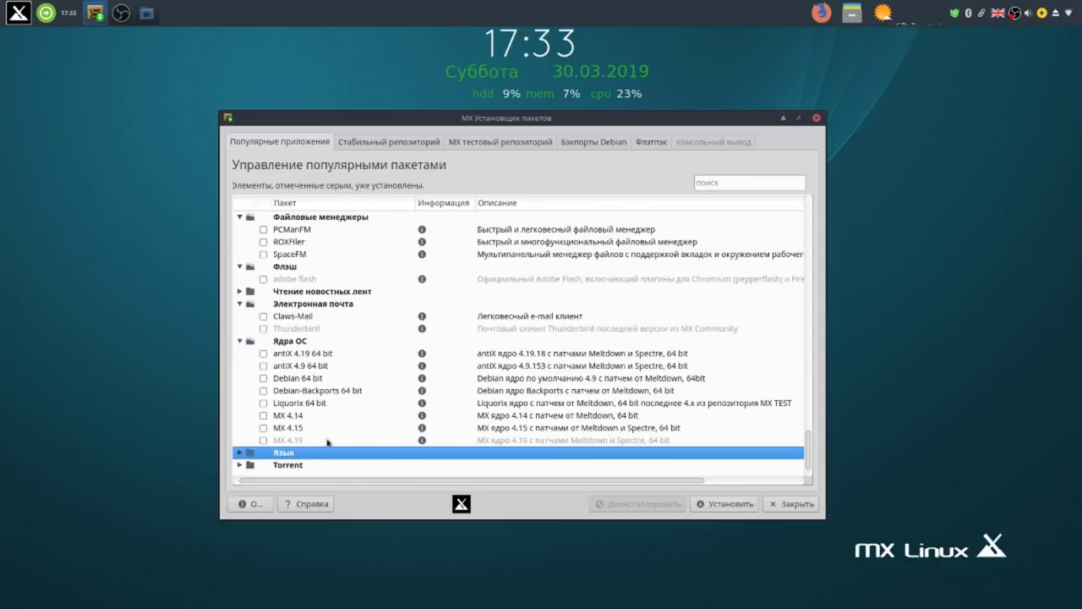
Expand the Язык category and mark Russian, Russian_Firefox, Russian_Fonts and Russian_Libreoffice.
{"action": "left_click", "coordinate": [241, 453]}
{"action": "scroll", "coordinate": [353, 446], "scroll_direction": "down", "scroll_amount": 4}
{"action": "scroll", "coordinate": [353, 445], "scroll_direction": "down", "scroll_amount": 20}
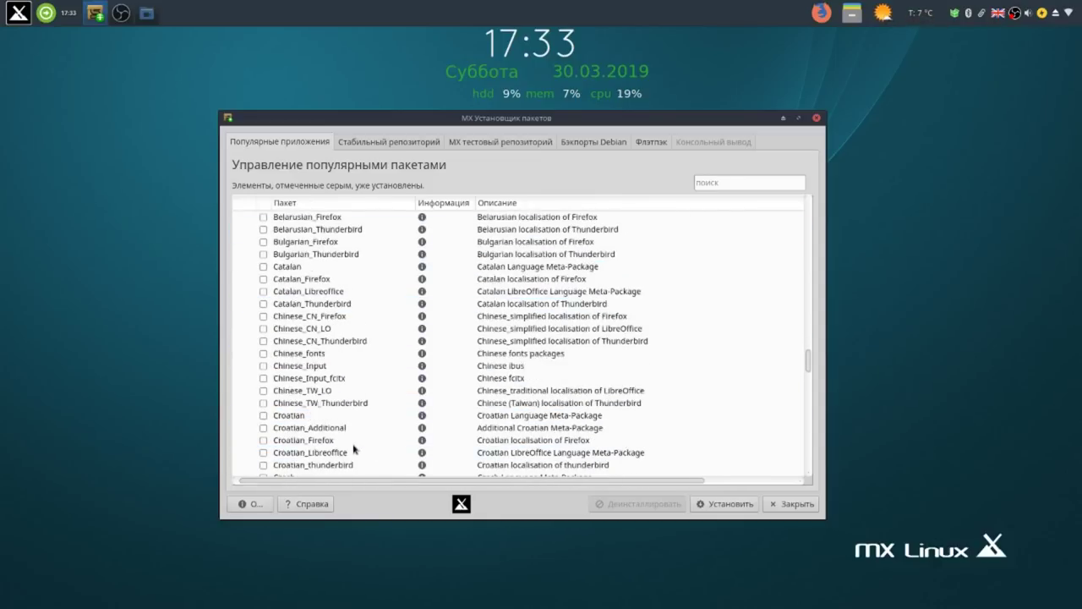
{"action": "scroll", "coordinate": [353, 450], "scroll_direction": "down", "scroll_amount": 6}
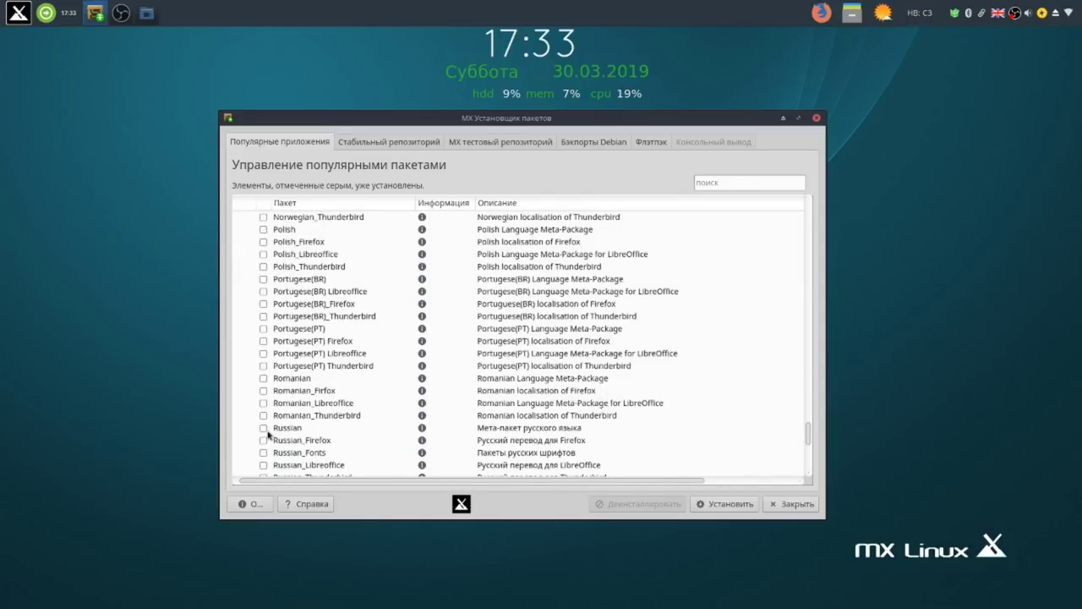
{"action": "left_click", "coordinate": [264, 428]}
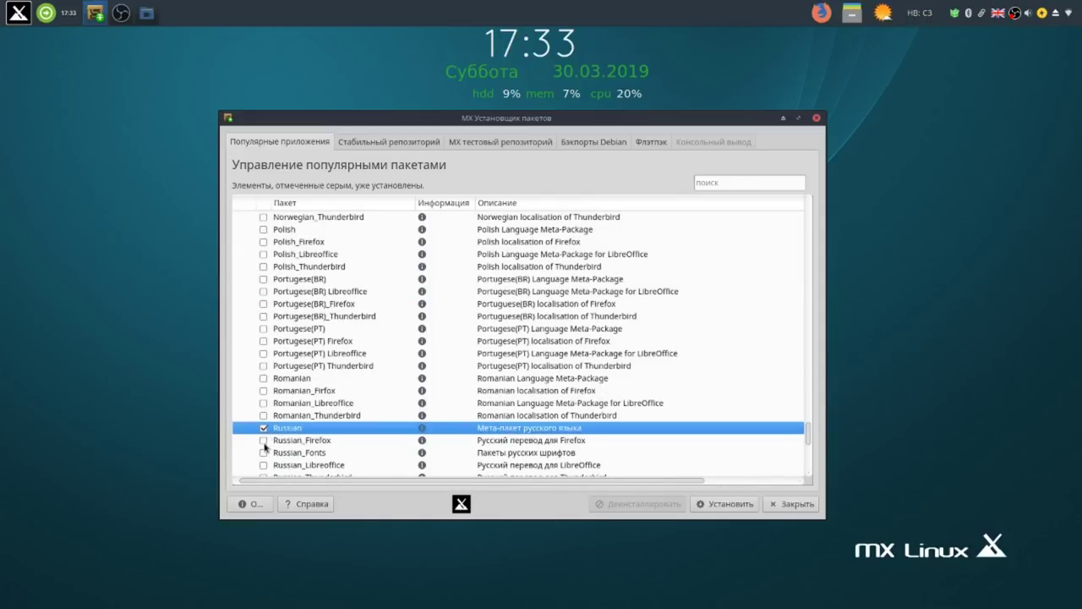
{"action": "left_click", "coordinate": [264, 440]}
{"action": "left_click", "coordinate": [265, 453]}
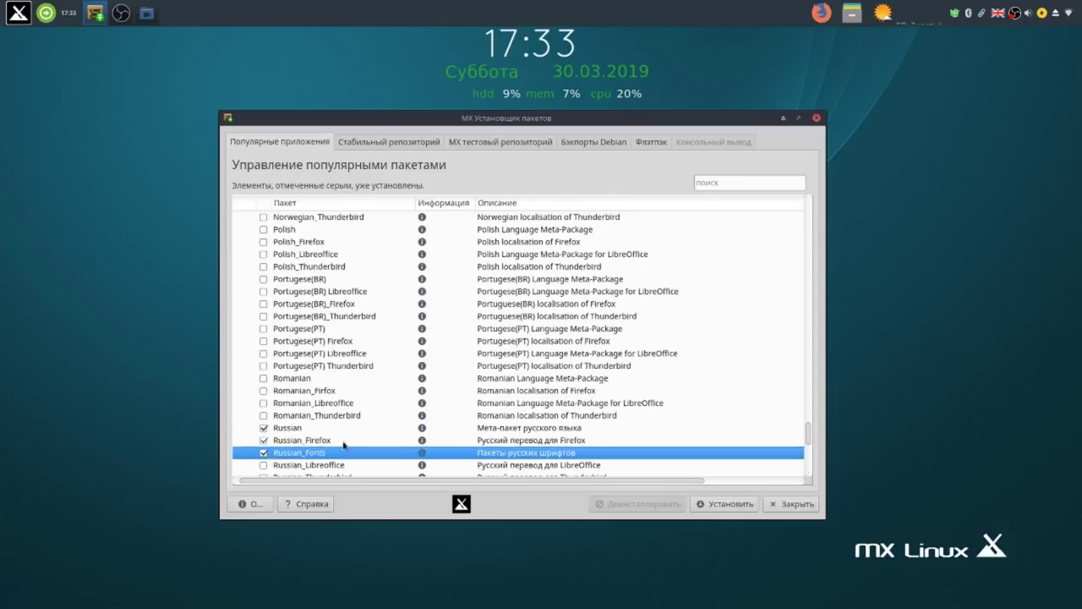
{"action": "scroll", "coordinate": [343, 443], "scroll_direction": "down", "scroll_amount": 3}
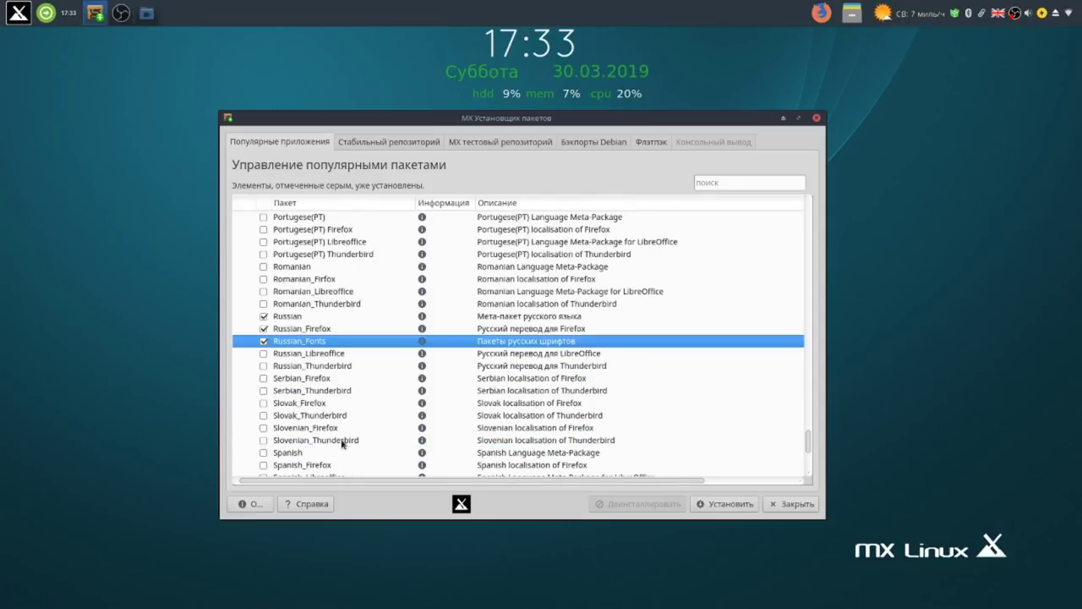
{"action": "left_click", "coordinate": [263, 353]}
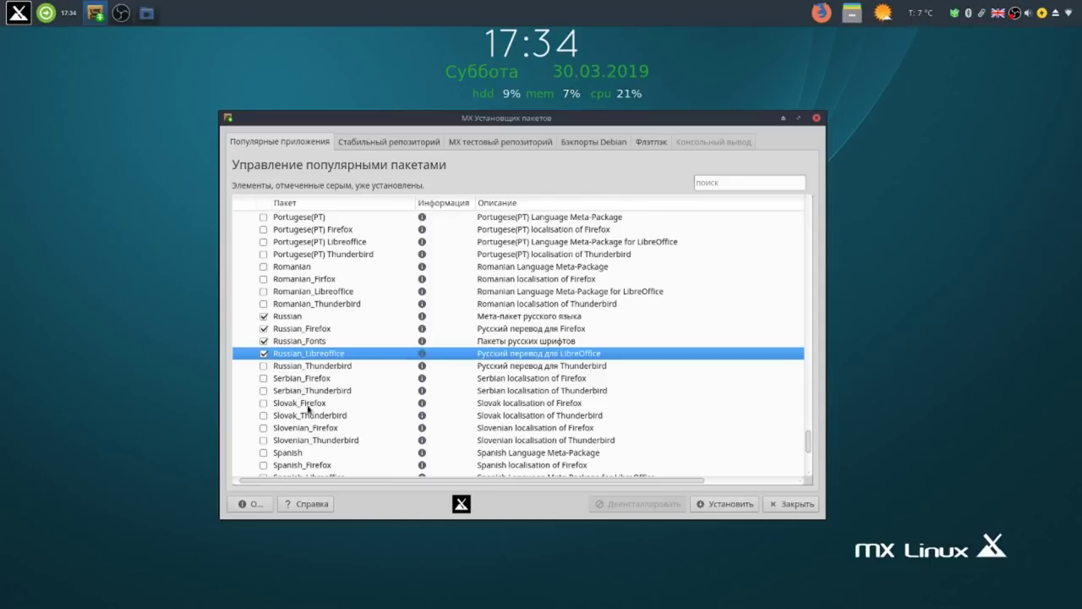
Scroll down to the Torrent category and mark qBittorrent.
{"action": "scroll", "coordinate": [270, 482], "scroll_direction": "right", "scroll_amount": 3}
{"action": "scroll", "coordinate": [353, 452], "scroll_direction": "down", "scroll_amount": 6}
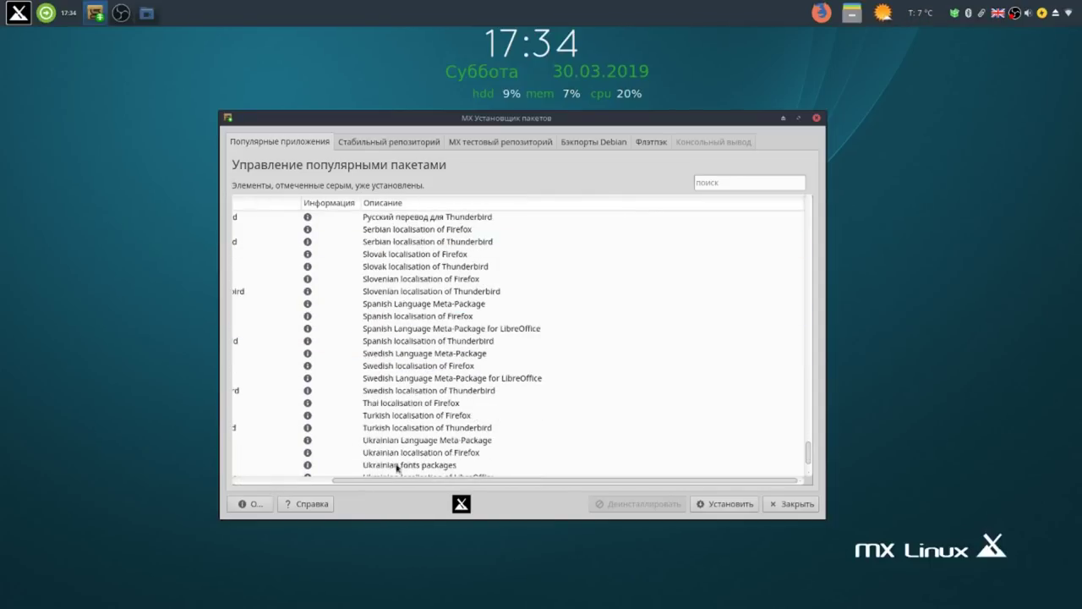
{"action": "scroll", "coordinate": [402, 480], "scroll_direction": "left", "scroll_amount": 3}
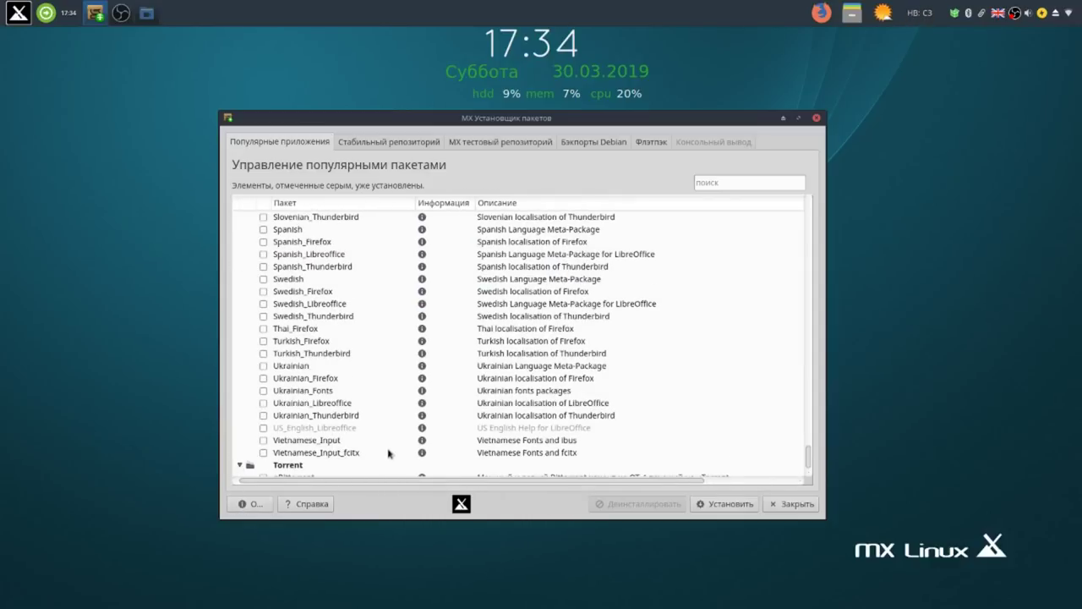
{"action": "scroll", "coordinate": [388, 453], "scroll_direction": "down", "scroll_amount": 1}
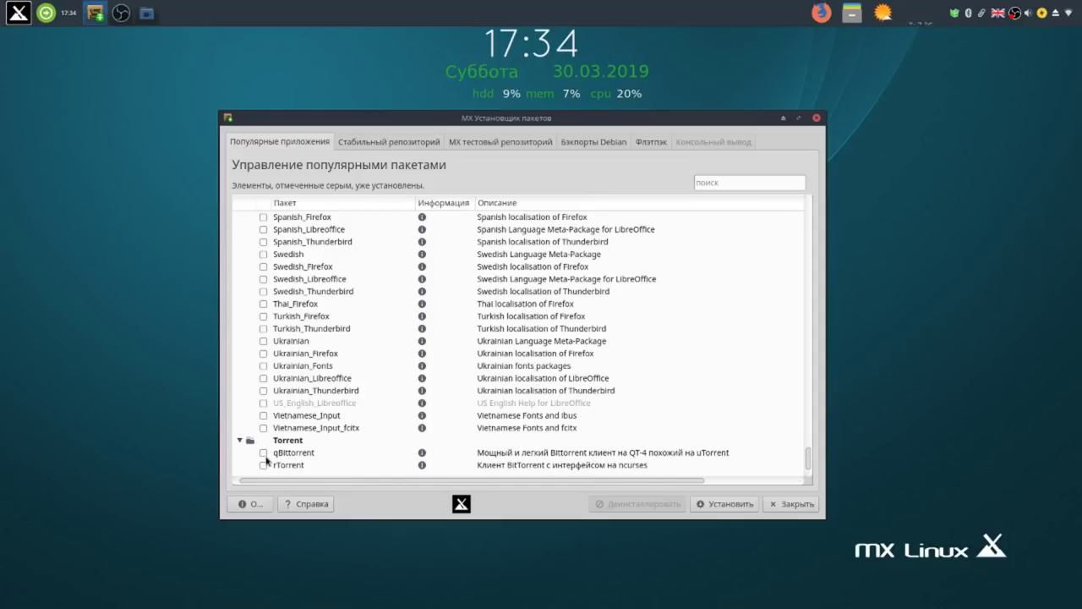
{"action": "left_click", "coordinate": [263, 454]}
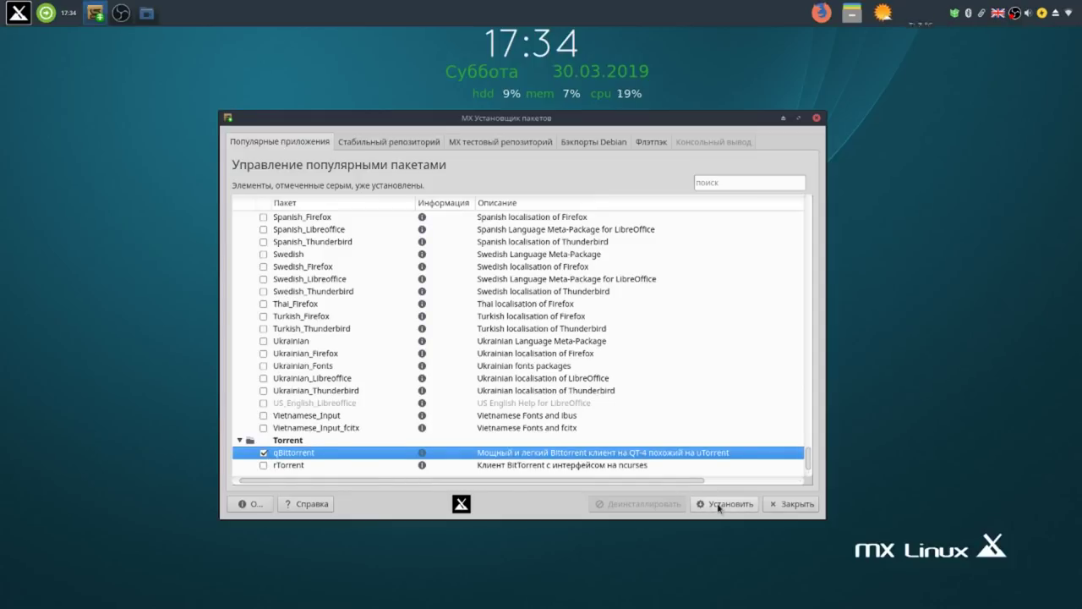
Install the marked packages, answering 'y' to download the required archives.
{"action": "left_click", "coordinate": [719, 506]}
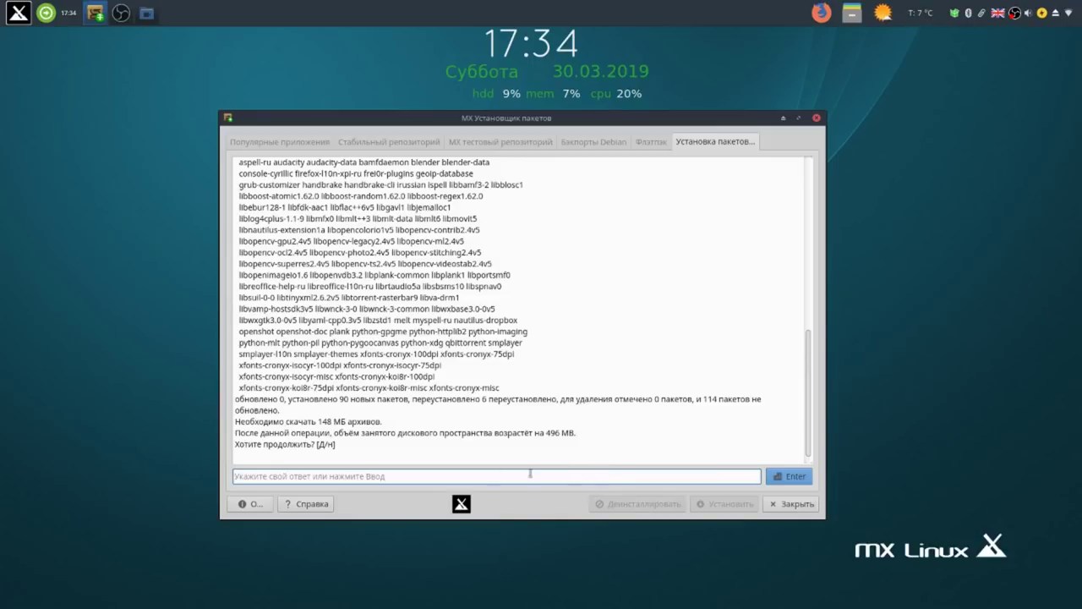
{"action": "type", "text": "y"}
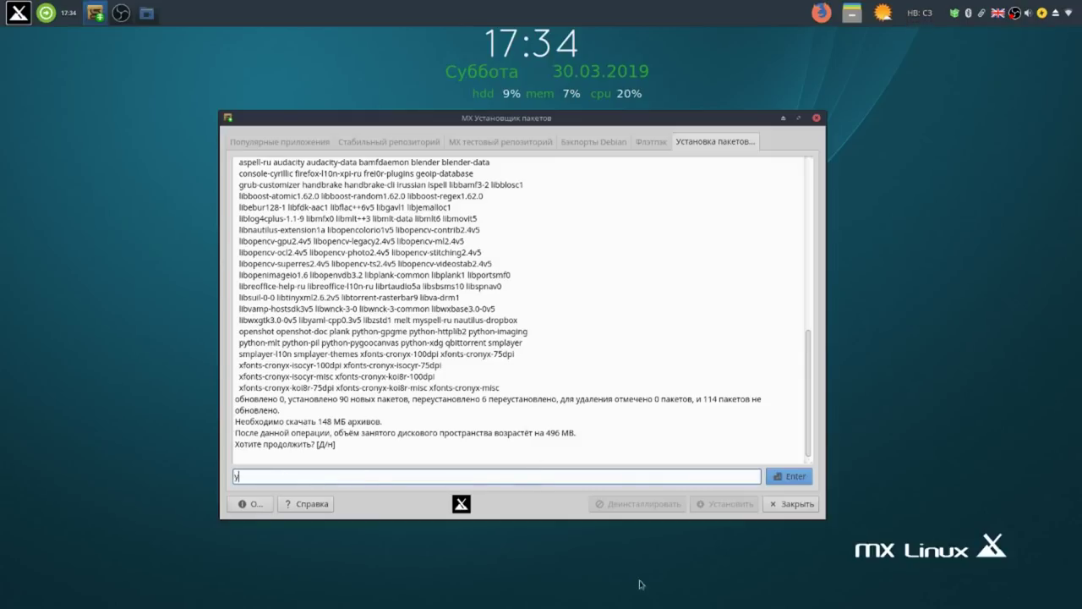
{"action": "left_click", "coordinate": [792, 477]}
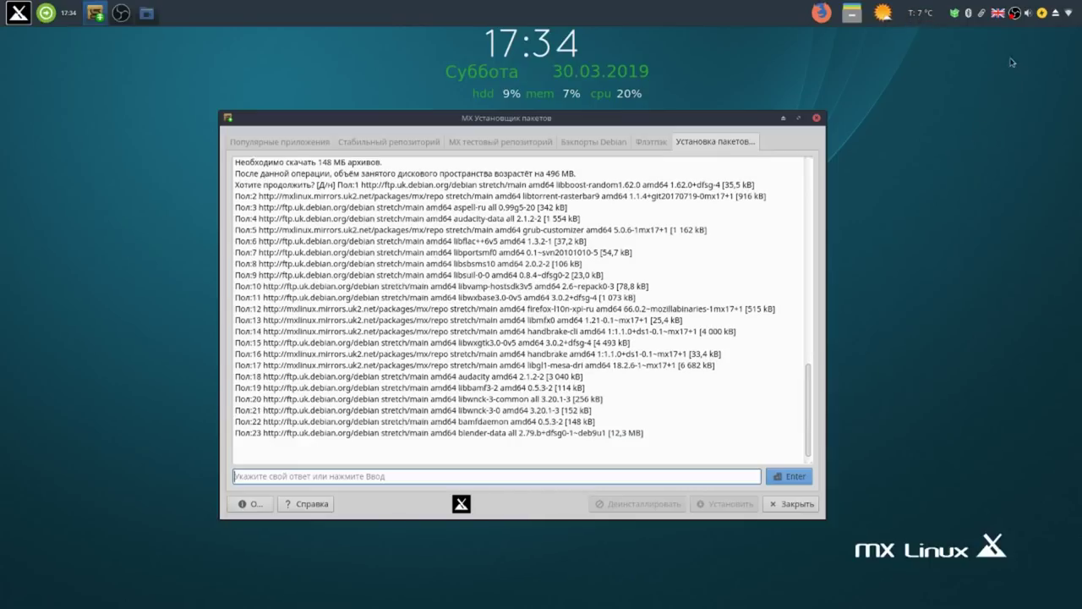
{"action": "right_click", "coordinate": [1014, 15]}
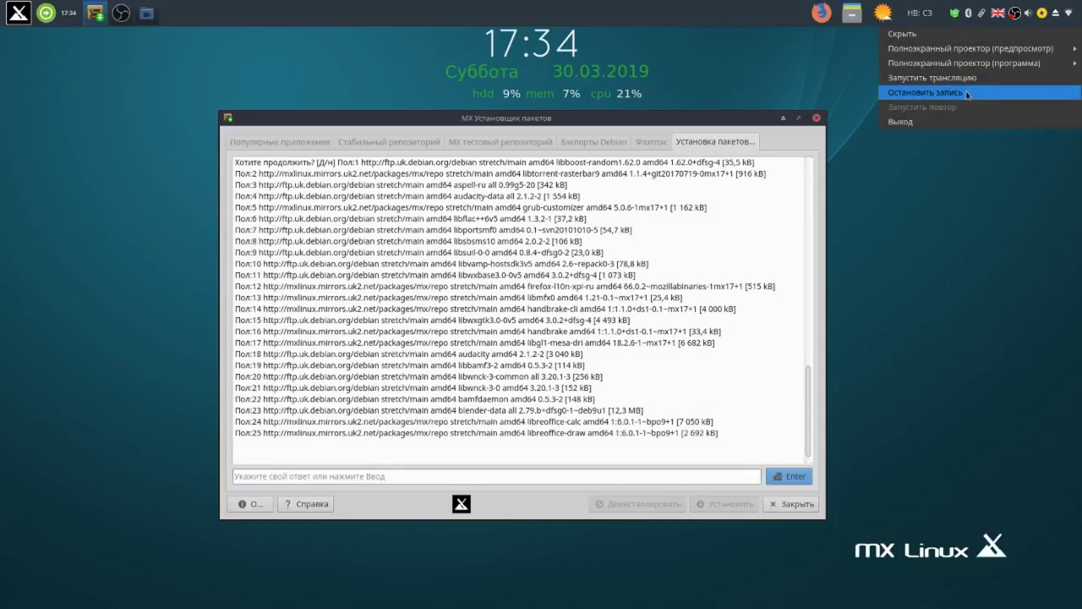
{"action": "left_click", "coordinate": [967, 92]}
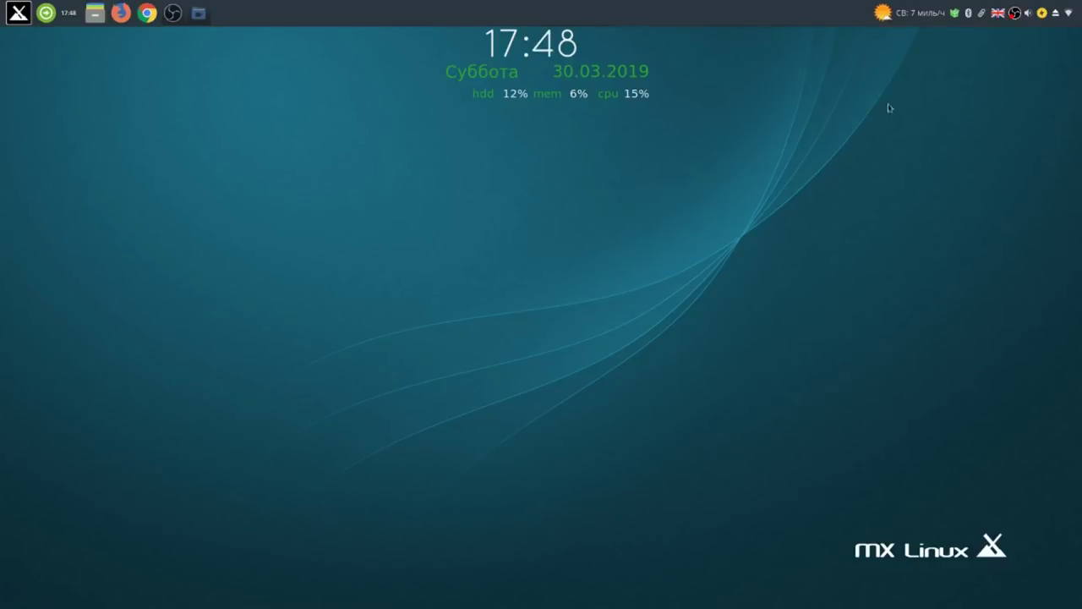
From the Whisker Menu, browse Multimedia, then launch Google Chrome from Интернет.
{"action": "left_click", "coordinate": [18, 13]}
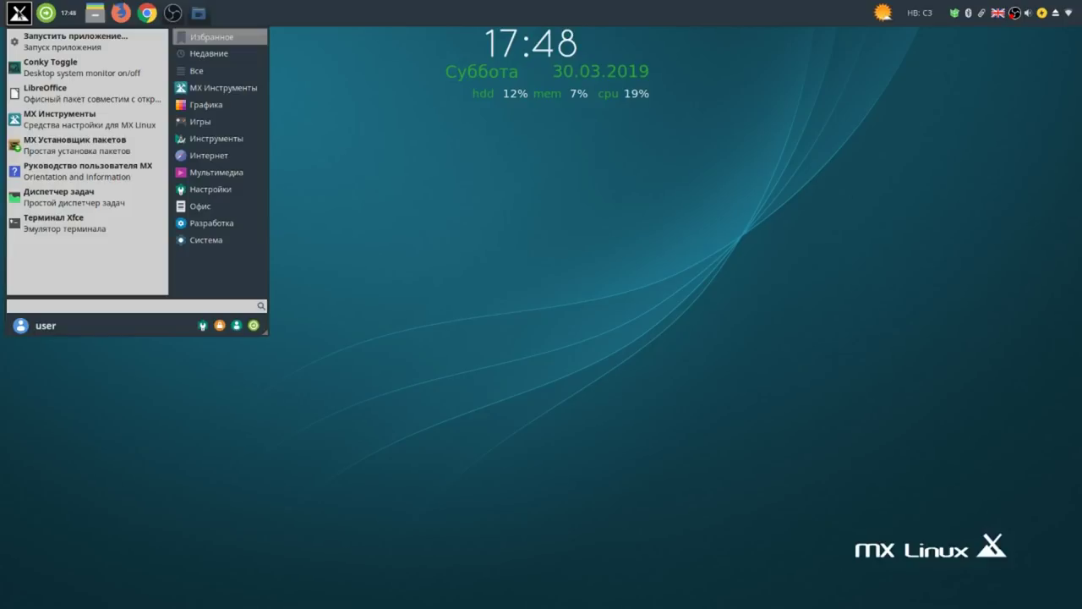
{"action": "left_click", "coordinate": [193, 172]}
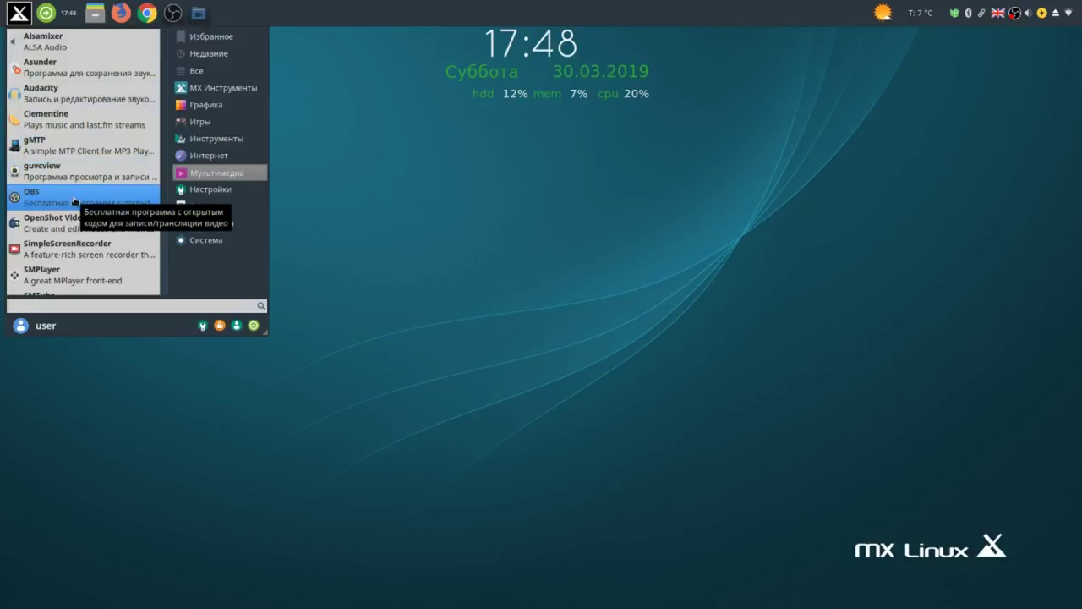
{"action": "scroll", "coordinate": [74, 201], "scroll_direction": "down", "scroll_amount": 1}
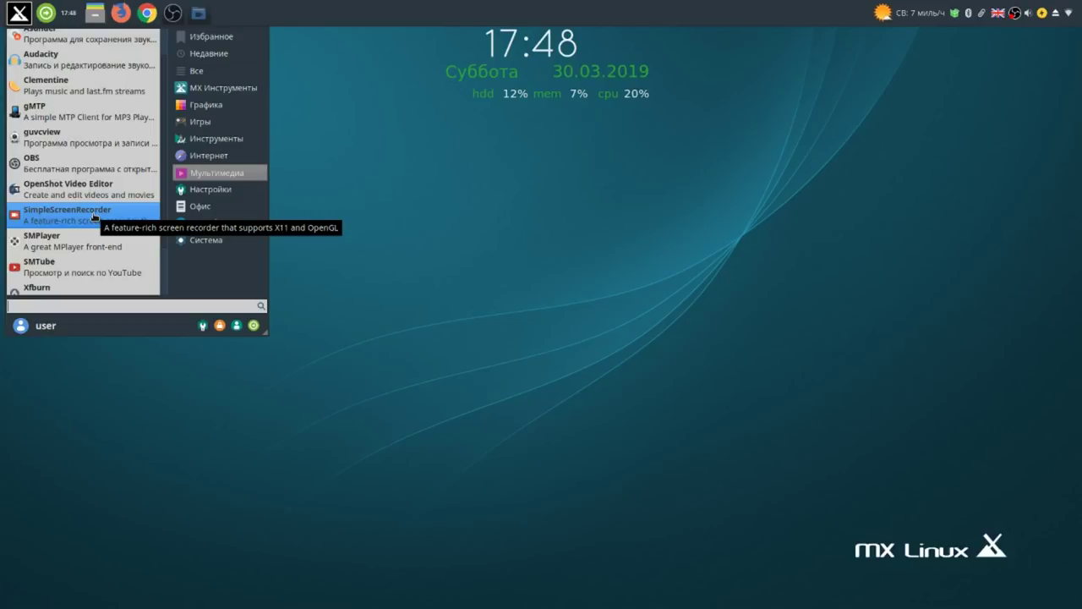
{"action": "scroll", "coordinate": [93, 217], "scroll_direction": "down", "scroll_amount": 3}
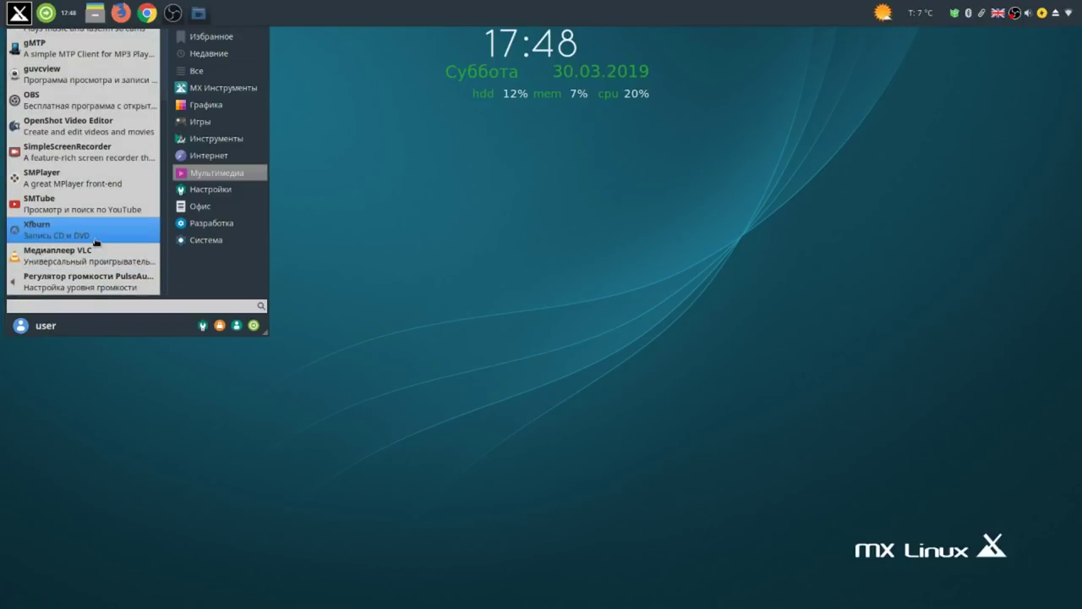
{"action": "left_click", "coordinate": [224, 156]}
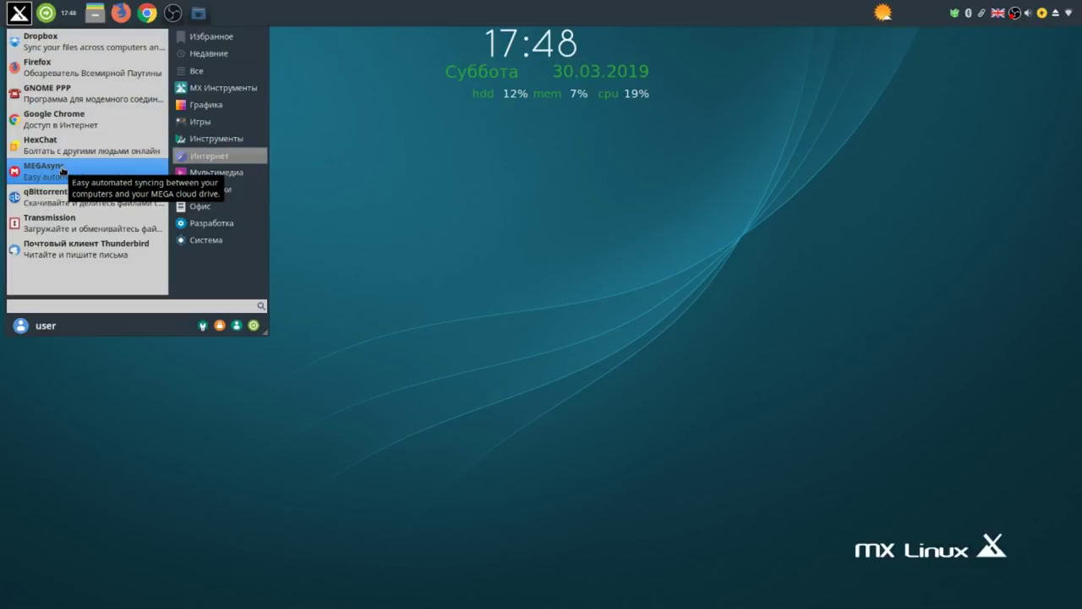
{"action": "left_click", "coordinate": [58, 118]}
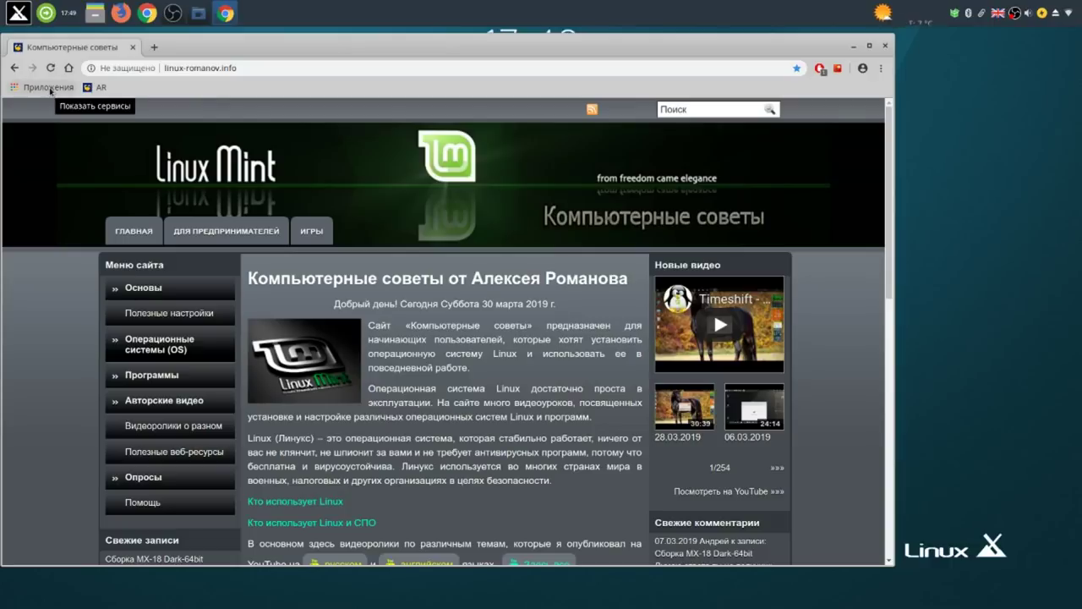
Open Chrome Web Store from Приложения, check and dismiss AdBlock, then open the Magic Actions menu.
{"action": "left_click", "coordinate": [50, 88]}
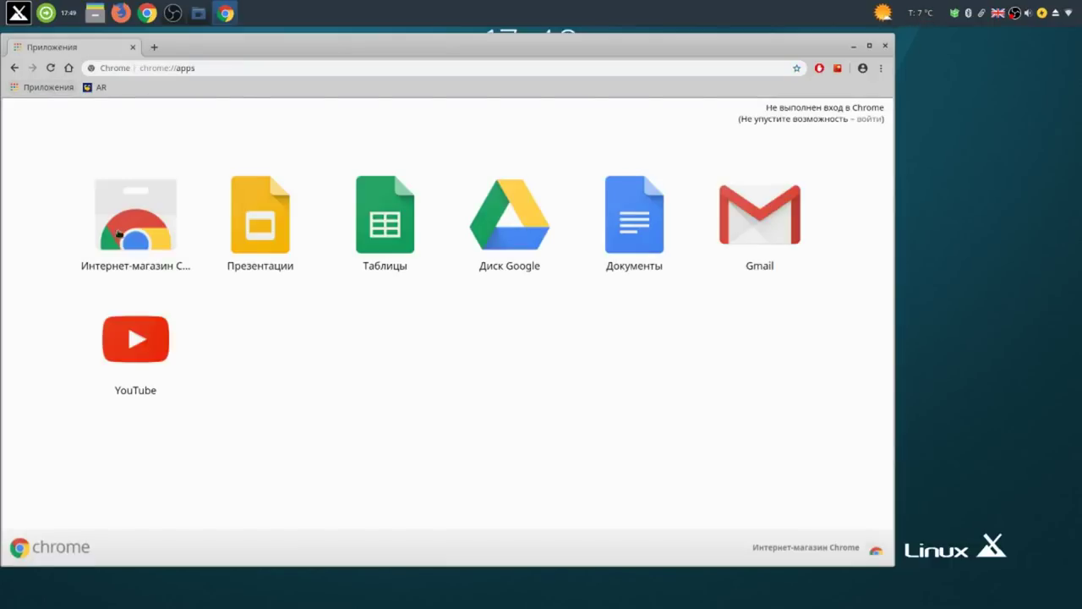
{"action": "left_click", "coordinate": [127, 238]}
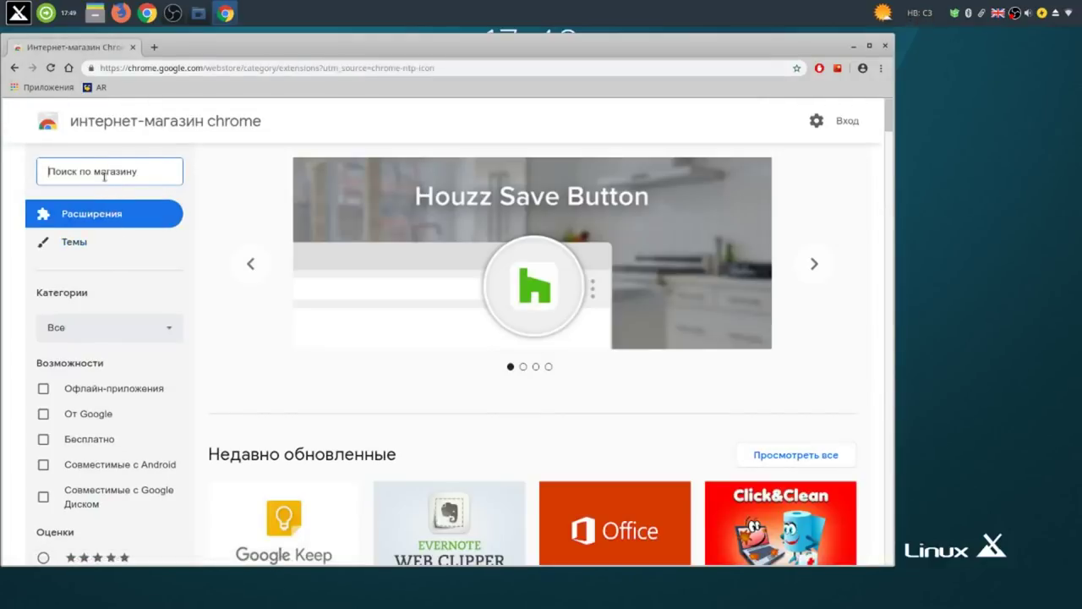
{"action": "left_click", "coordinate": [819, 68]}
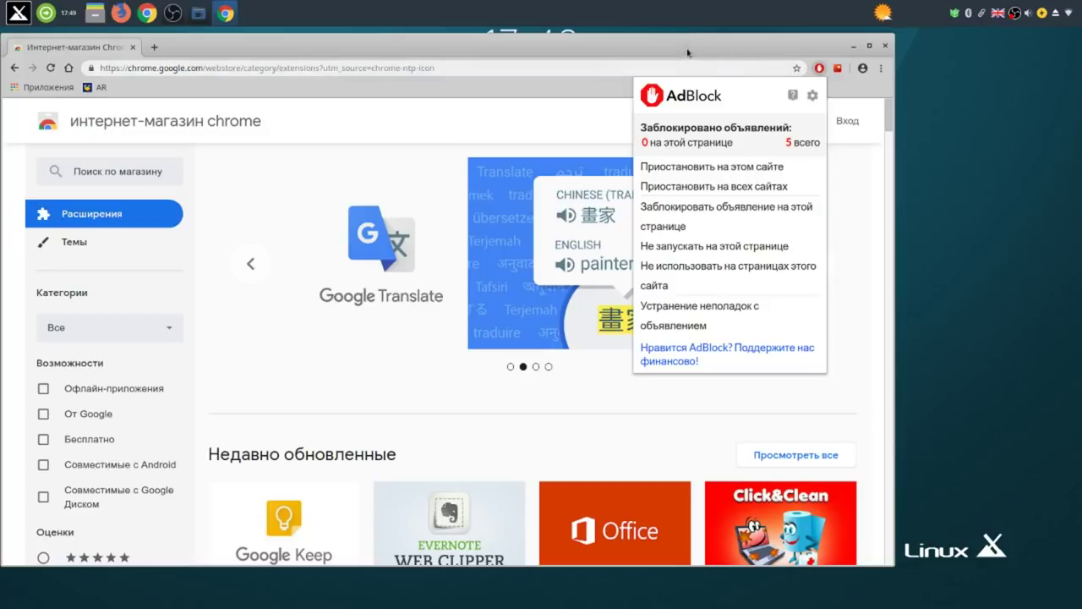
{"action": "left_click_drag", "start_coordinate": [687, 58], "coordinate": [687, 52]}
{"action": "left_click", "coordinate": [578, 88]}
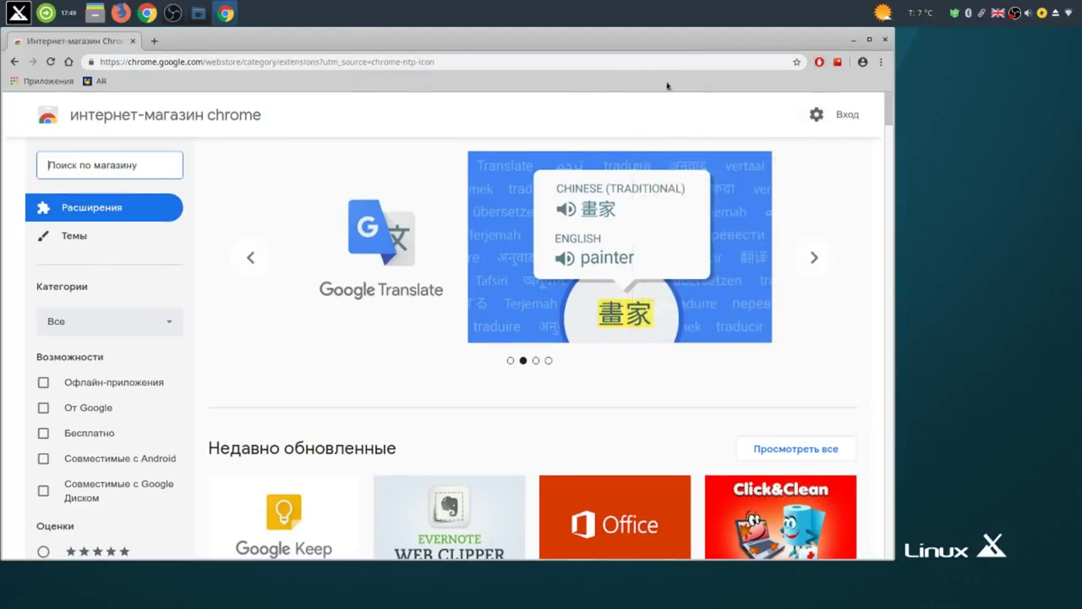
{"action": "left_click", "coordinate": [836, 63]}
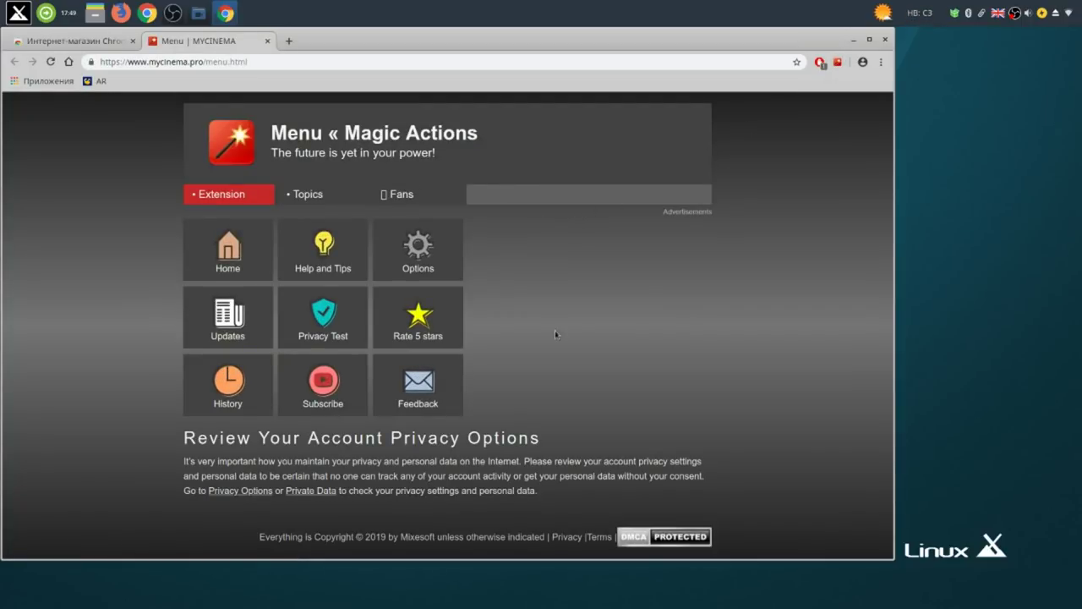
View Magic Actions options, close both Magic Actions tabs, and load linux-romanov.info via the AR bookmark.
{"action": "left_click", "coordinate": [412, 257]}
{"action": "scroll", "coordinate": [464, 402], "scroll_direction": "down", "scroll_amount": 6}
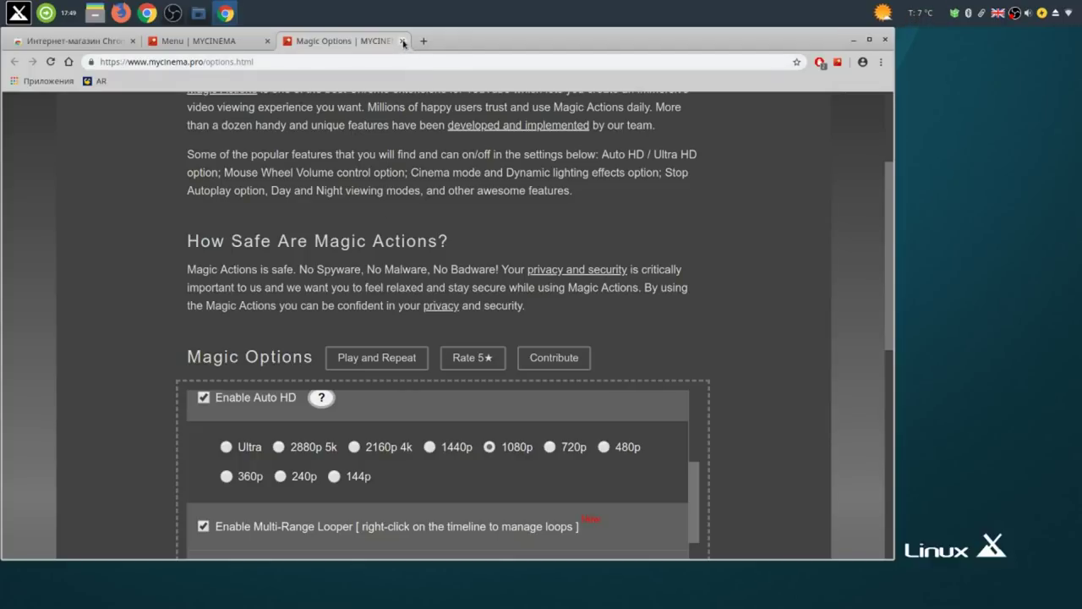
{"action": "left_click", "coordinate": [402, 41]}
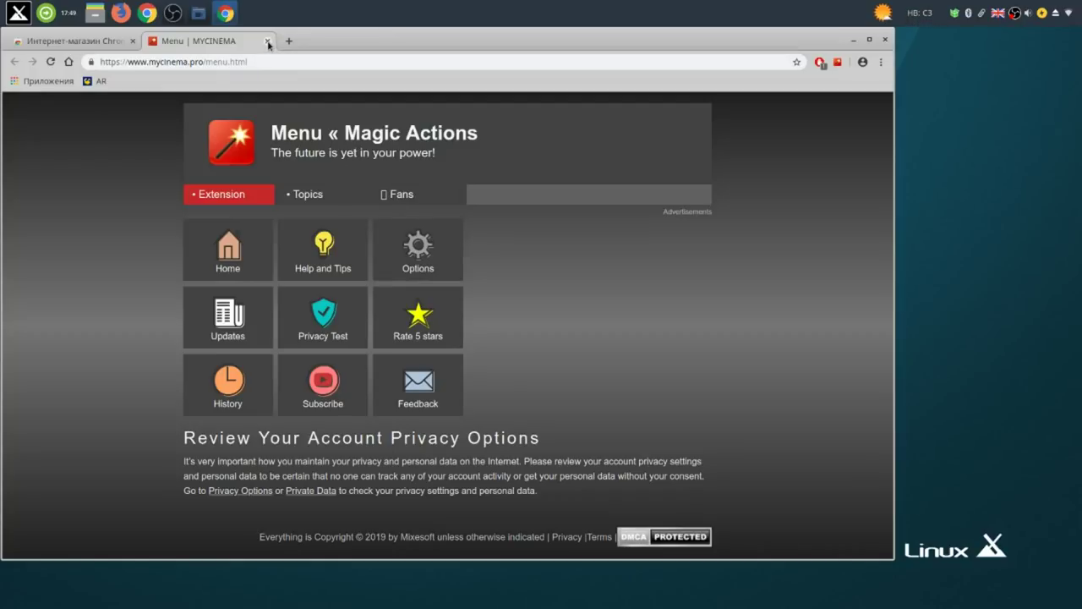
{"action": "left_click", "coordinate": [267, 40]}
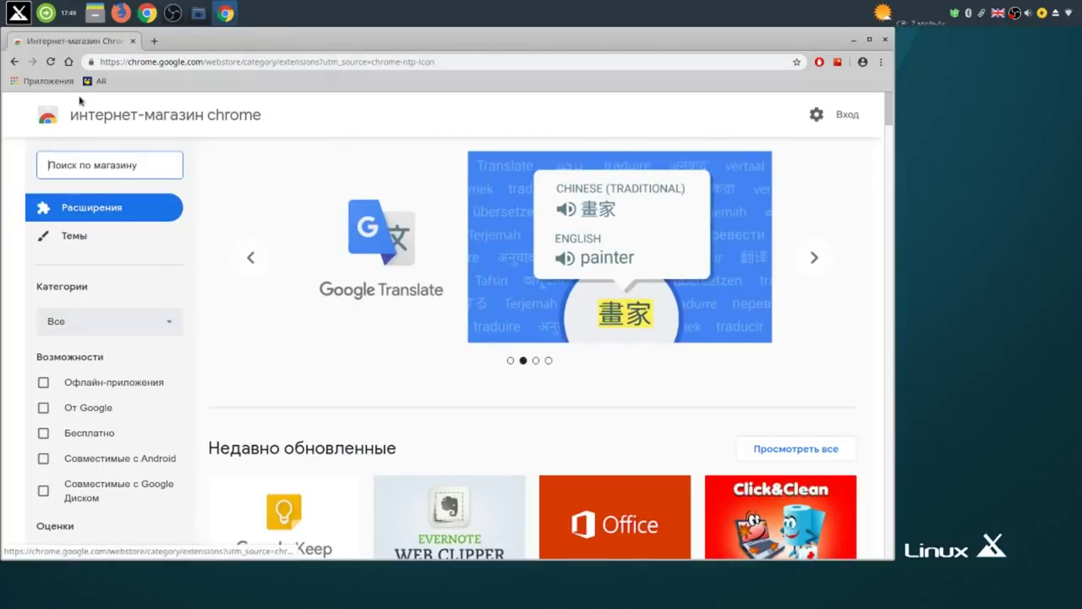
{"action": "left_click", "coordinate": [94, 83]}
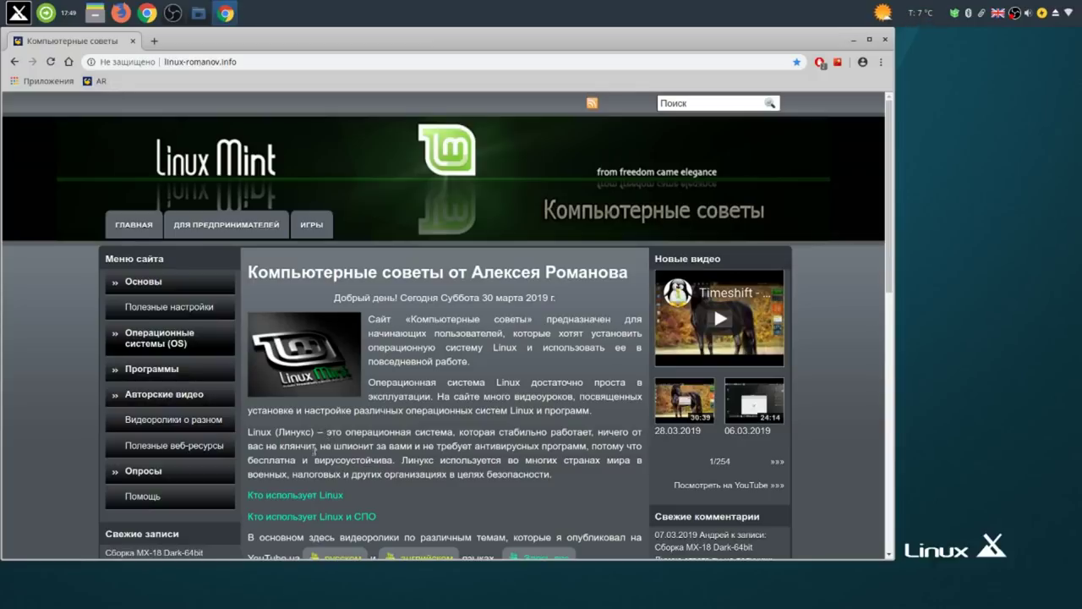
Download conky lmc2-rus from the KROK Disk Конки folder, then switch back to the Компьютерные советы tab.
{"action": "scroll", "coordinate": [331, 460], "scroll_direction": "down", "scroll_amount": 3}
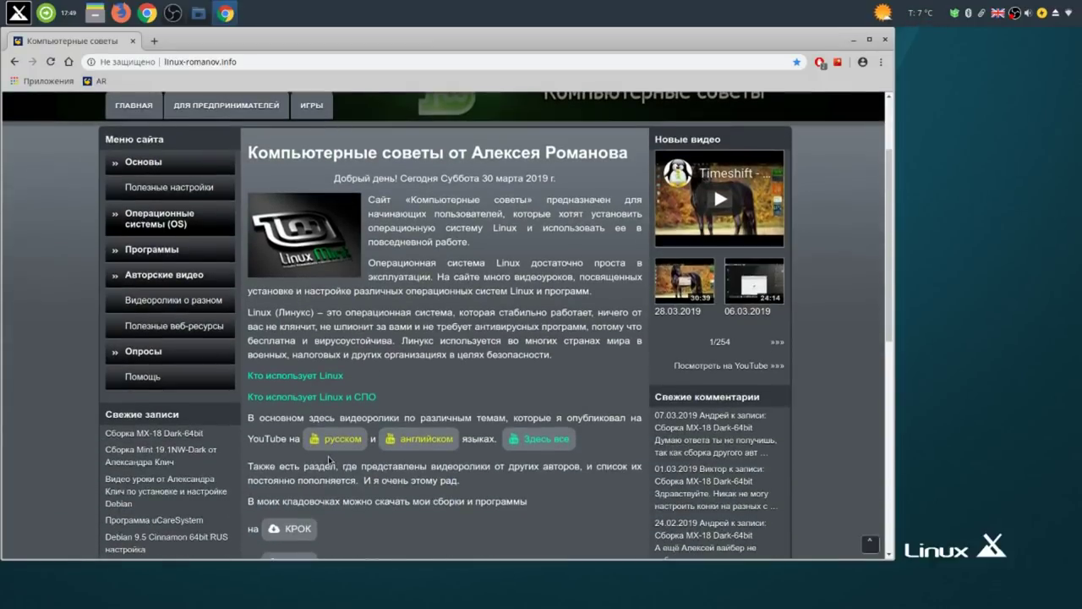
{"action": "scroll", "coordinate": [329, 459], "scroll_direction": "down", "scroll_amount": 6}
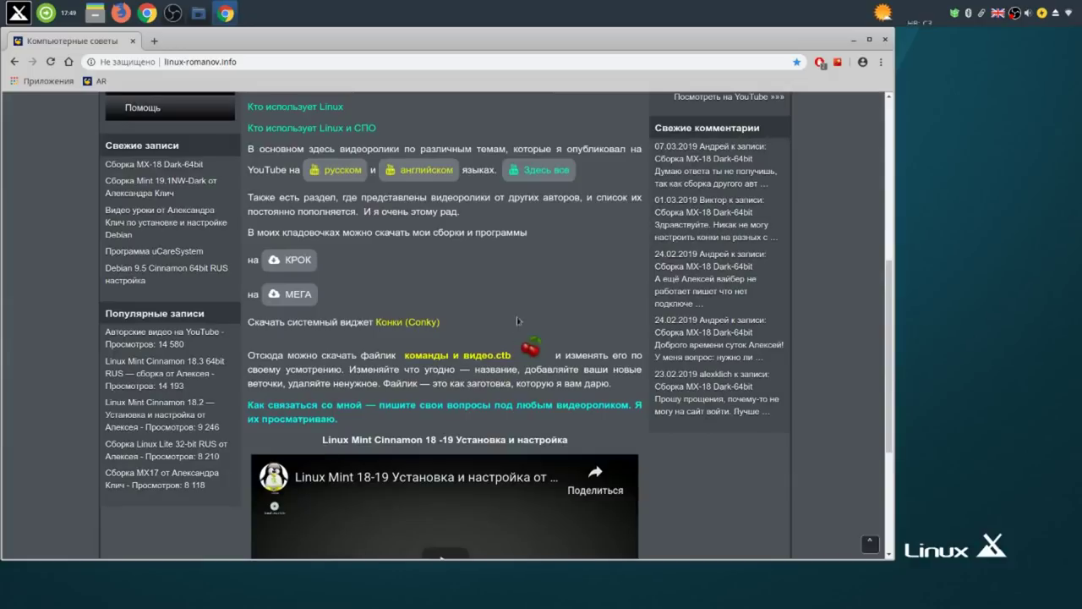
{"action": "left_click", "coordinate": [413, 324]}
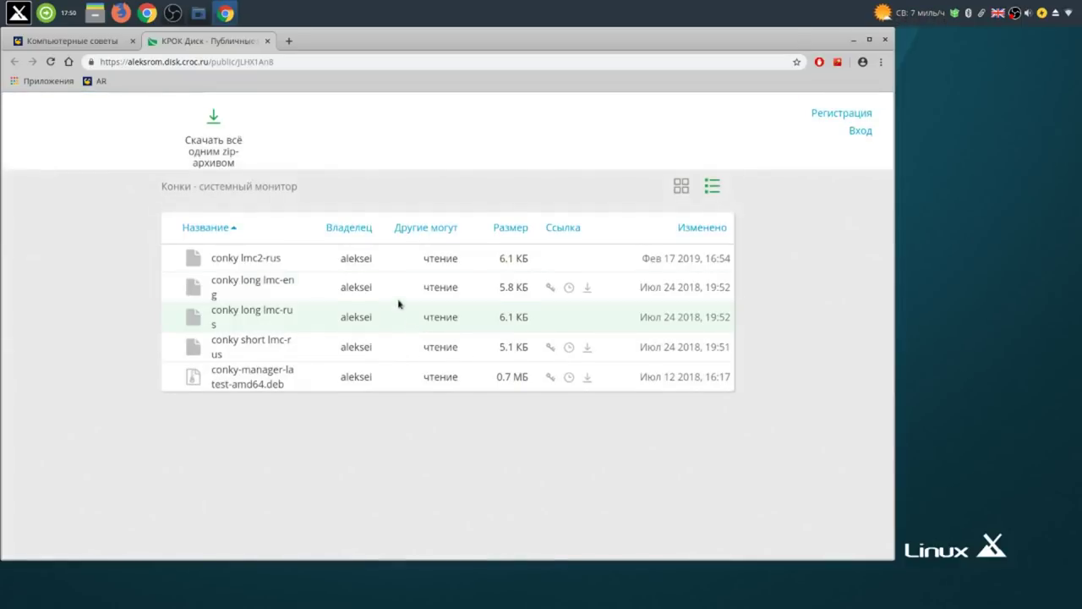
{"action": "right_click", "coordinate": [267, 260]}
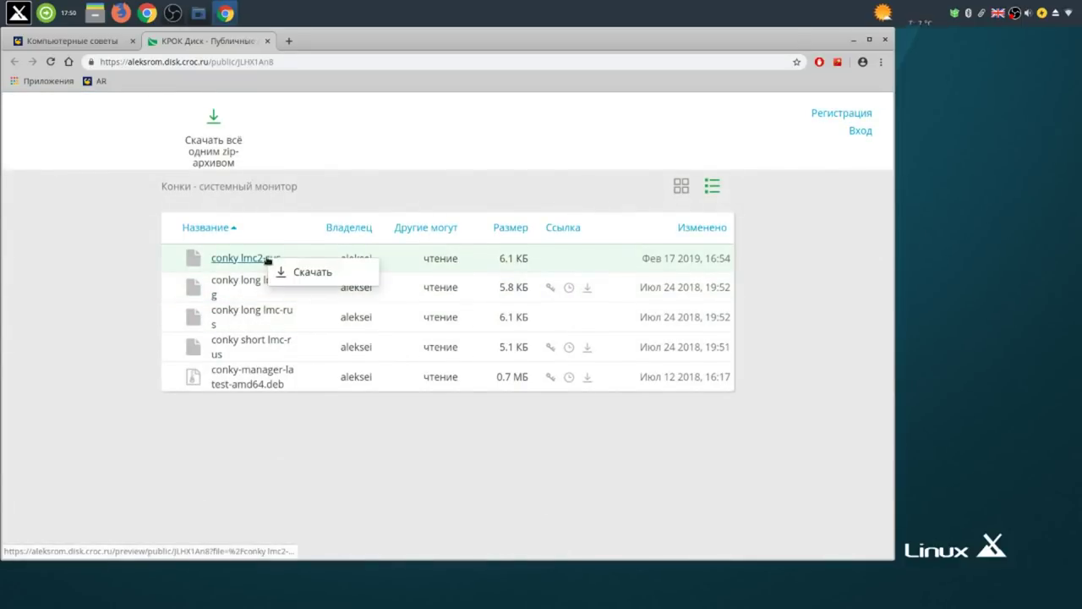
{"action": "left_click", "coordinate": [314, 273]}
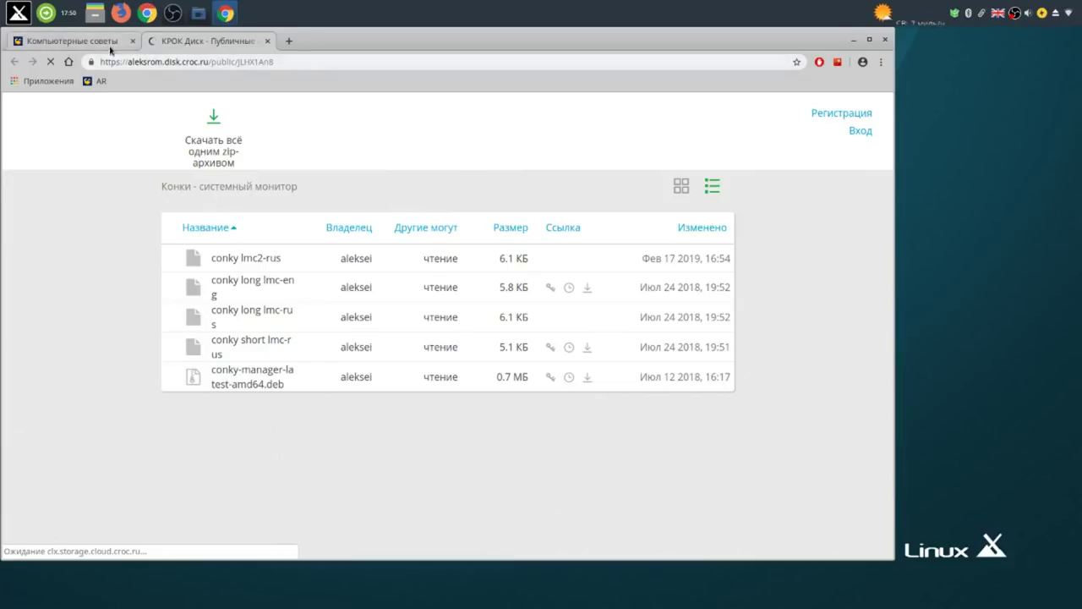
{"action": "left_click", "coordinate": [110, 50]}
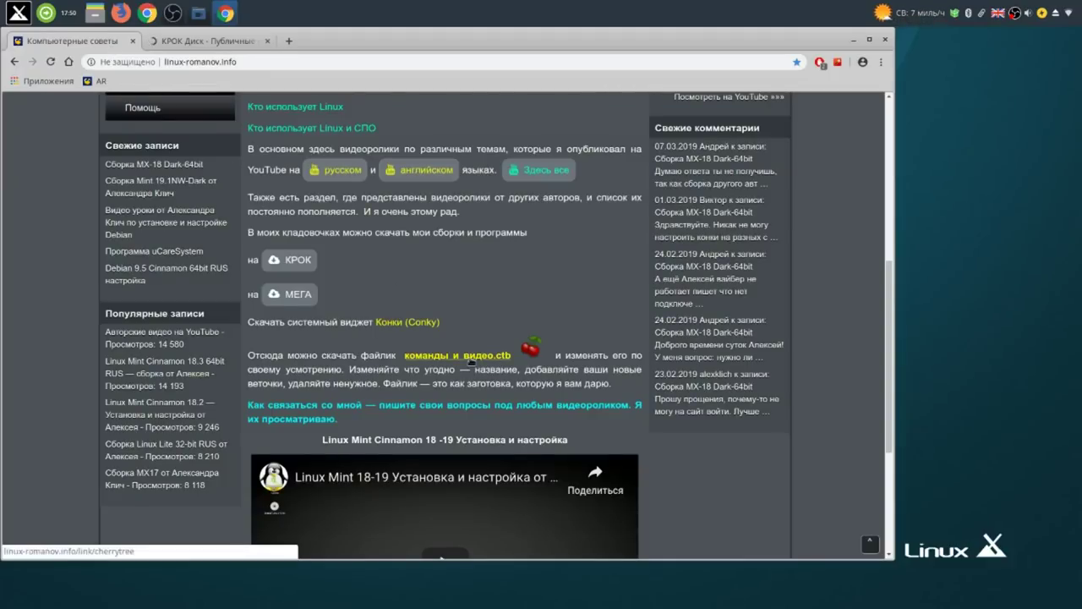
Download команды и видео.ctb from MEGA with Скачать > Обычная загрузка, then close Chrome.
{"action": "left_click", "coordinate": [467, 356]}
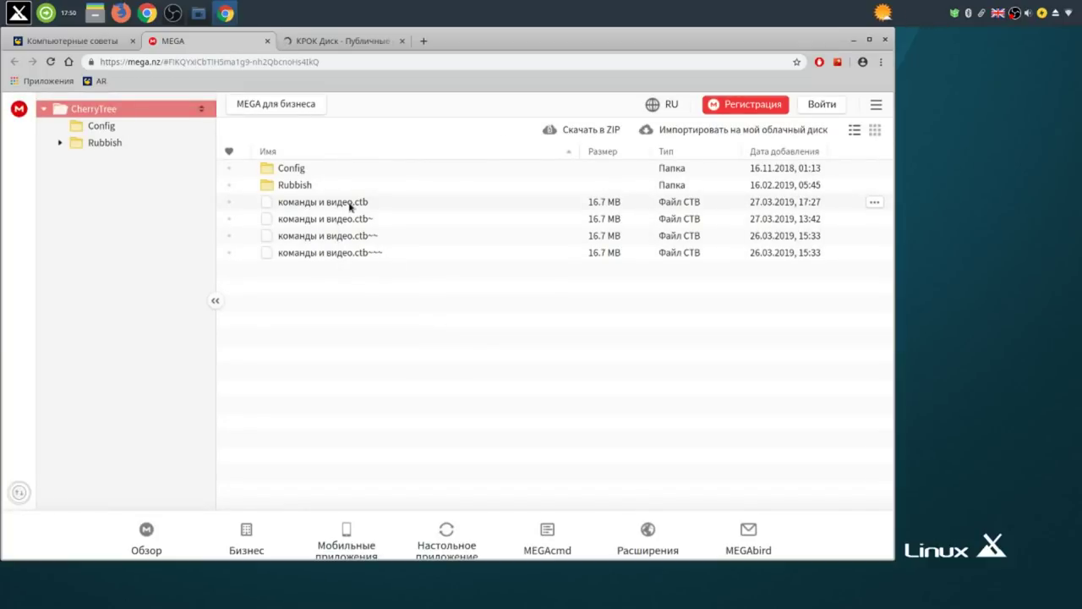
{"action": "right_click", "coordinate": [350, 205]}
{"action": "mouse_move", "coordinate": [423, 262]}
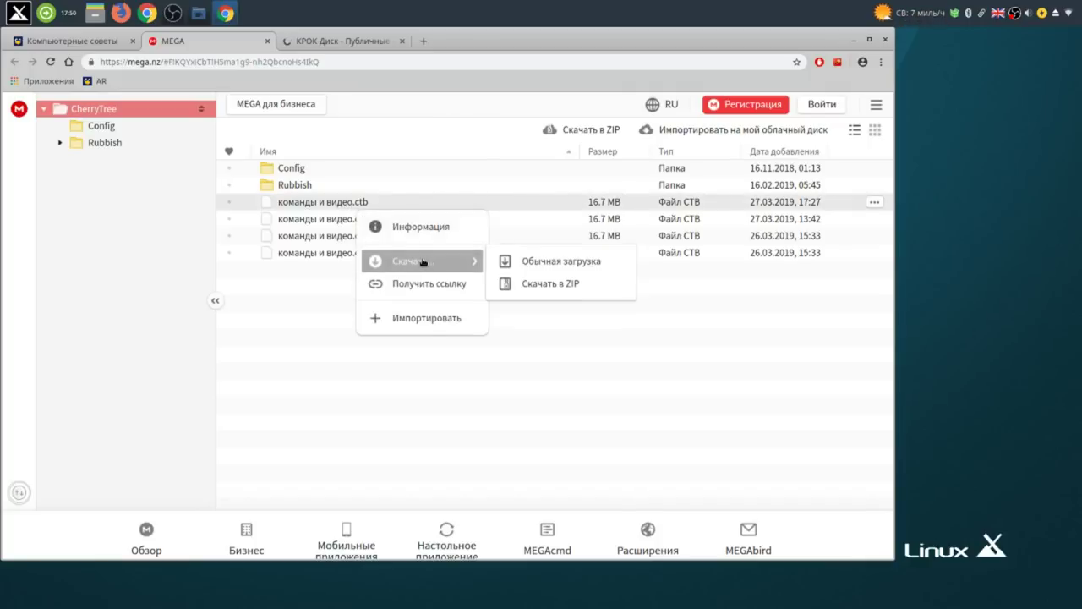
{"action": "left_click", "coordinate": [555, 263]}
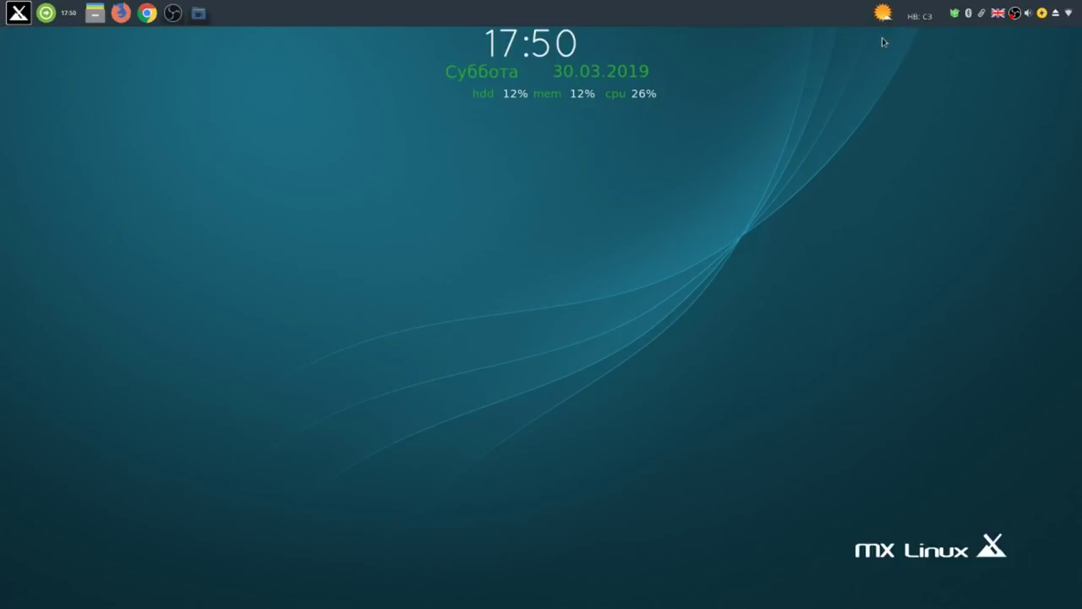
{"action": "left_click", "coordinate": [884, 39]}
{"action": "left_click", "coordinate": [199, 14]}
Go up to /home/user and turn on Вид > Скрытые файлы to reveal hidden folders.
{"action": "left_click_drag", "start_coordinate": [342, 129], "coordinate": [675, 137]}
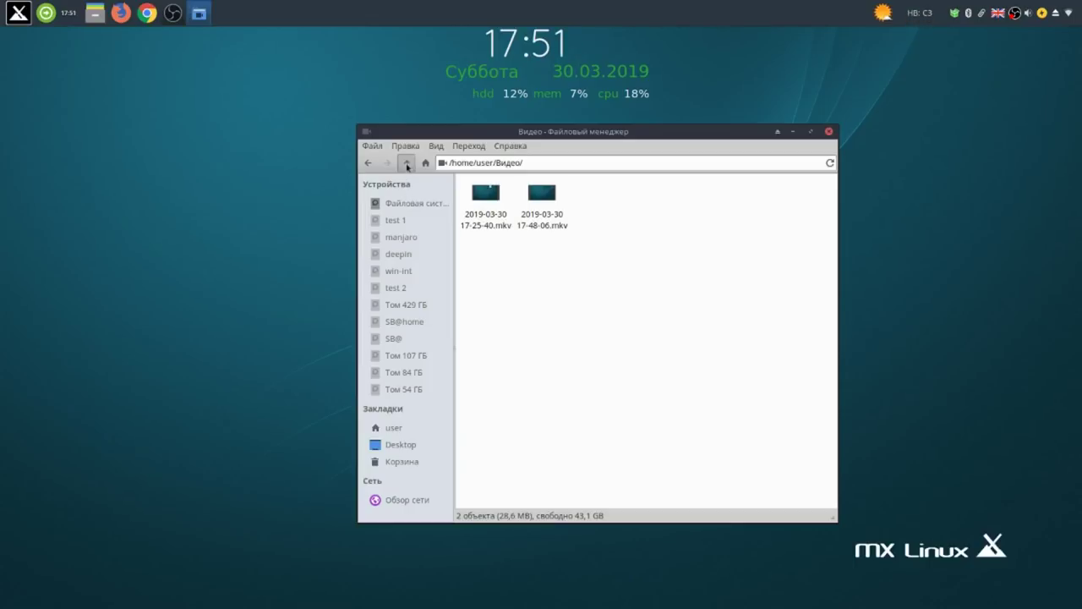
{"action": "left_click", "coordinate": [406, 163]}
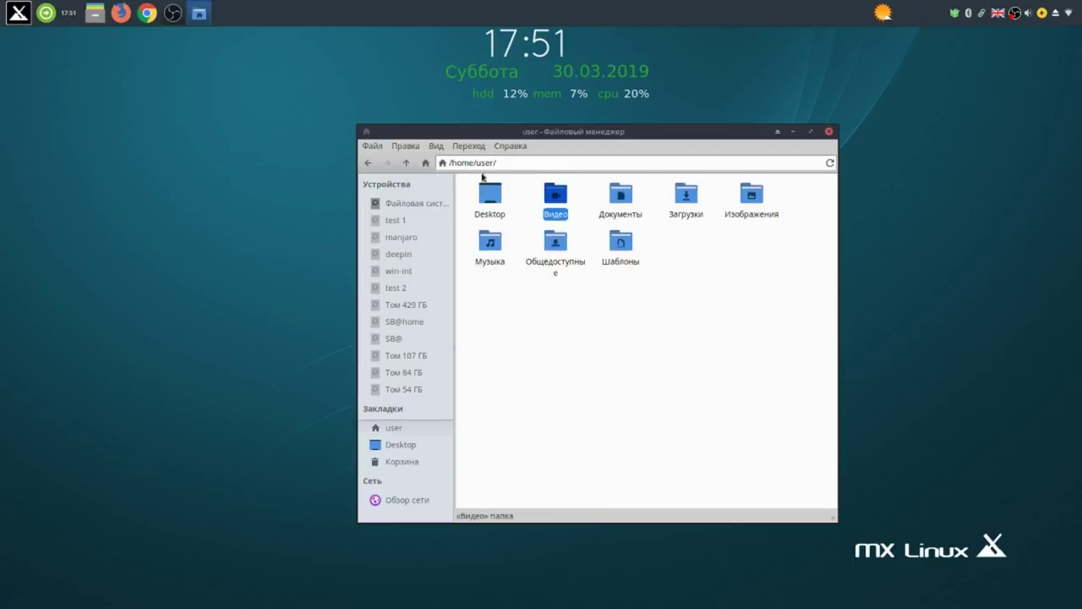
{"action": "left_click", "coordinate": [689, 197]}
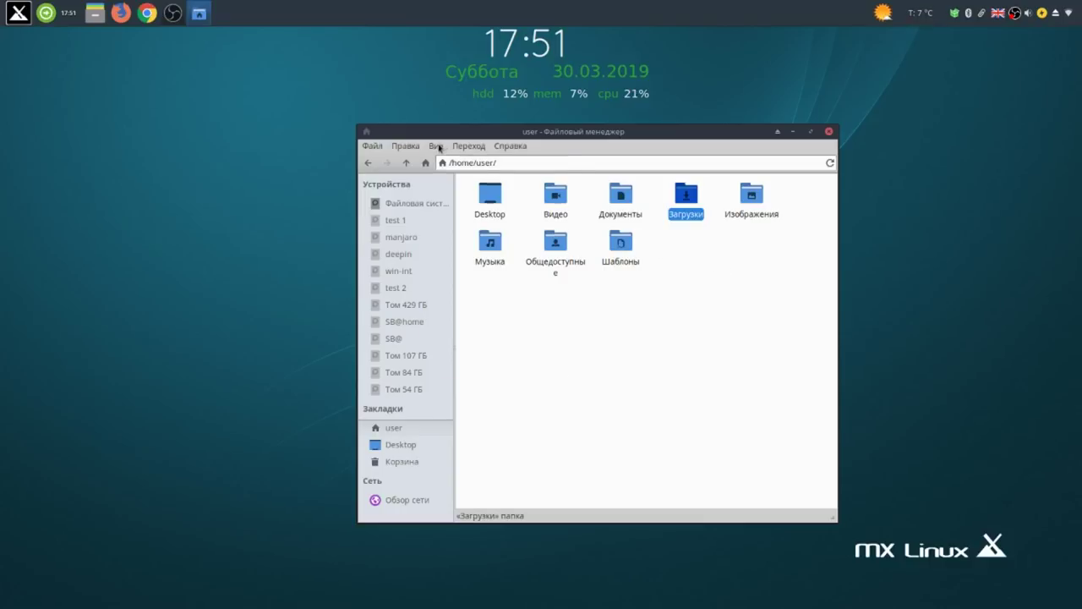
{"action": "left_click", "coordinate": [437, 146]}
{"action": "mouse_move", "coordinate": [447, 201]}
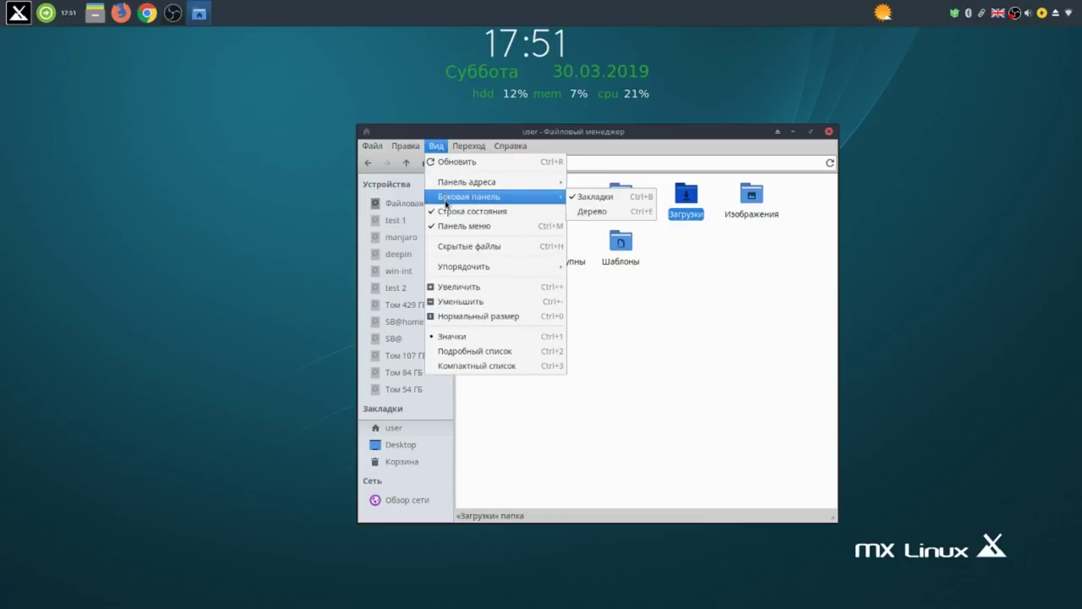
{"action": "left_click", "coordinate": [436, 247]}
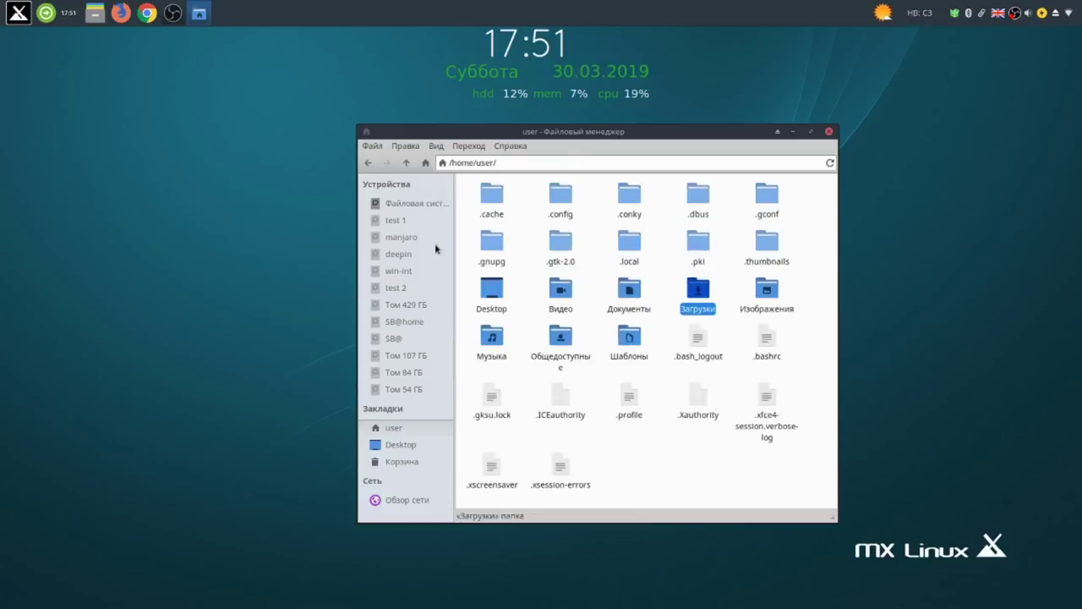
Check that the 17.5 MB команды и видео.ctb is in Загрузки, then return home.
{"action": "left_click", "coordinate": [571, 338]}
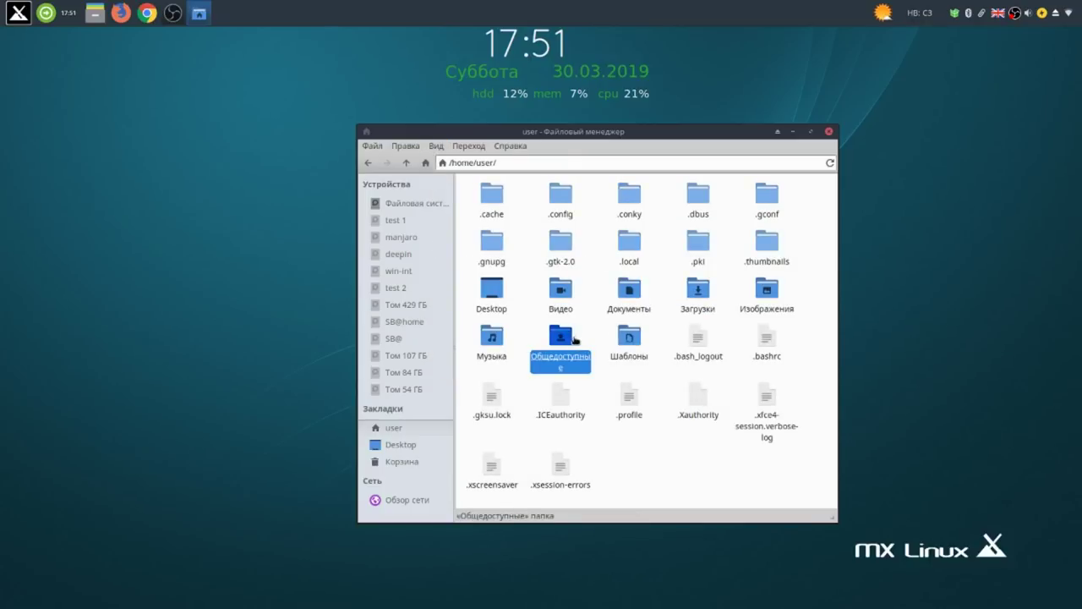
{"action": "left_click", "coordinate": [699, 294]}
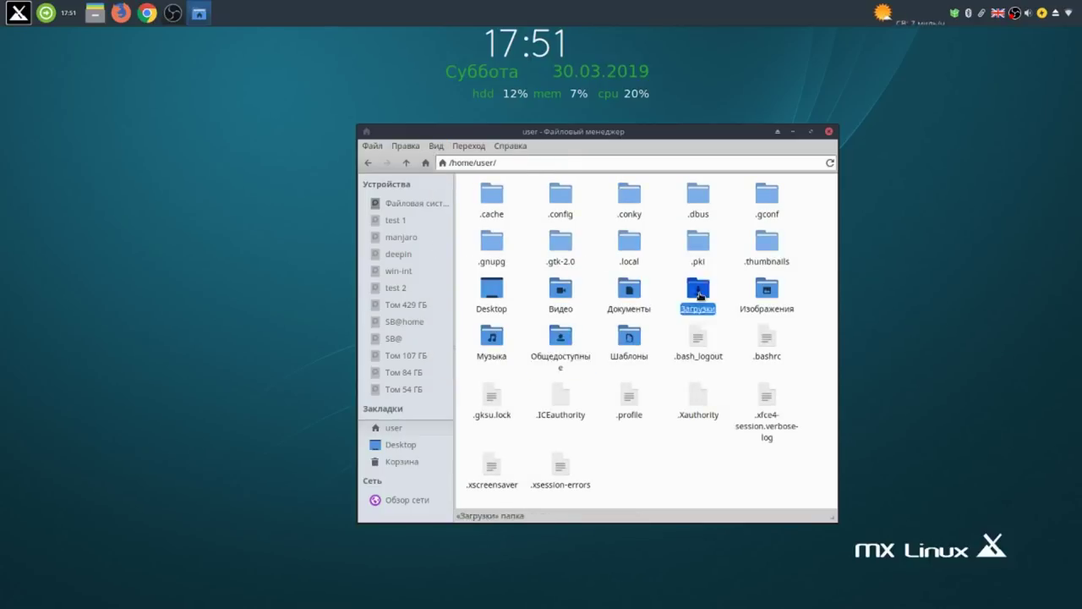
{"action": "double_click", "coordinate": [699, 294]}
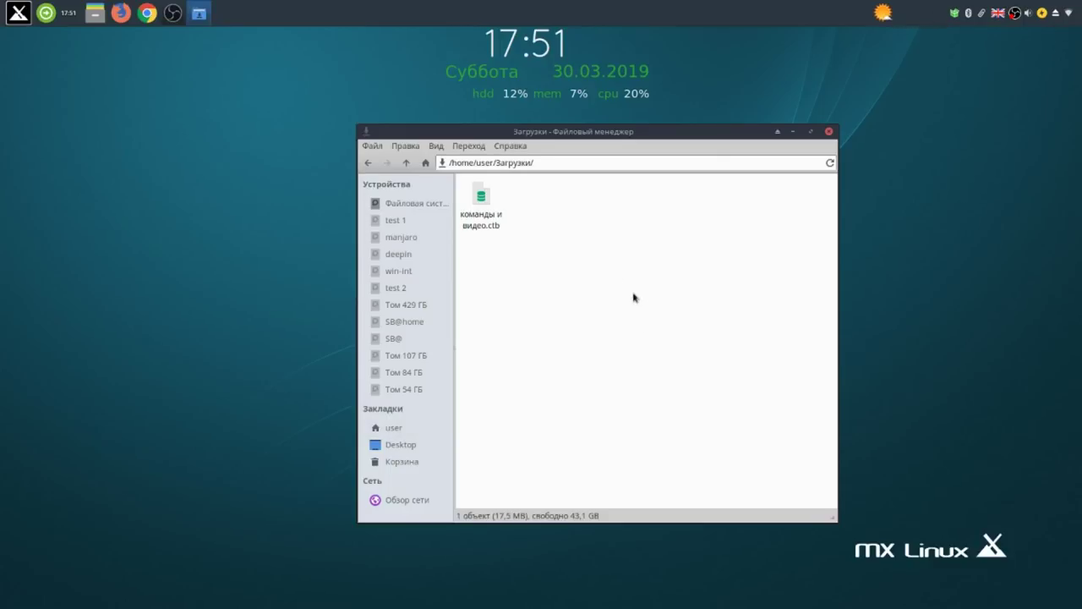
{"action": "left_click", "coordinate": [479, 217]}
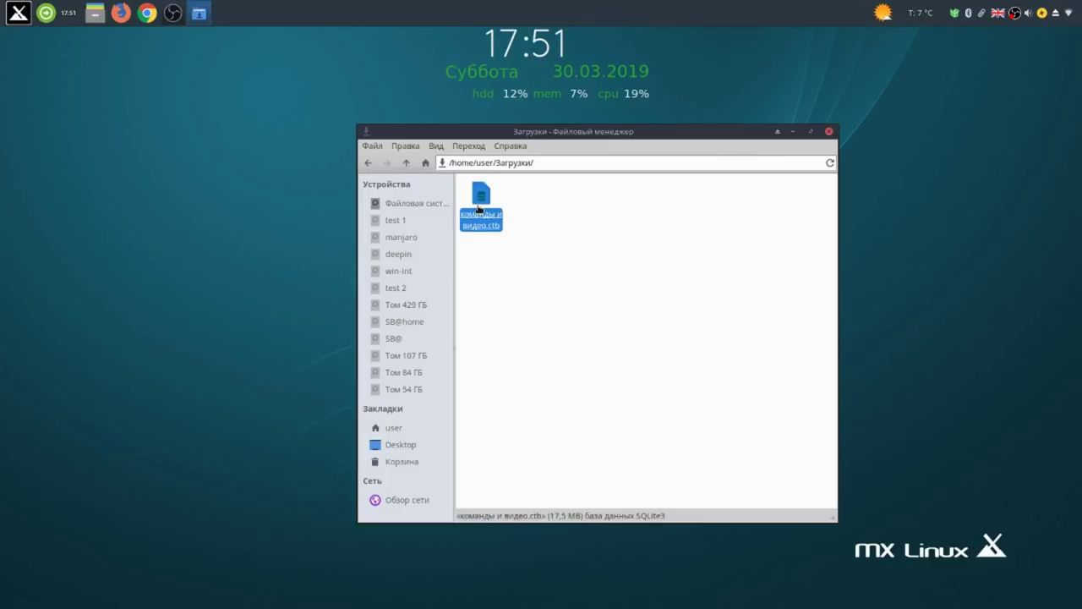
{"action": "left_click", "coordinate": [409, 164]}
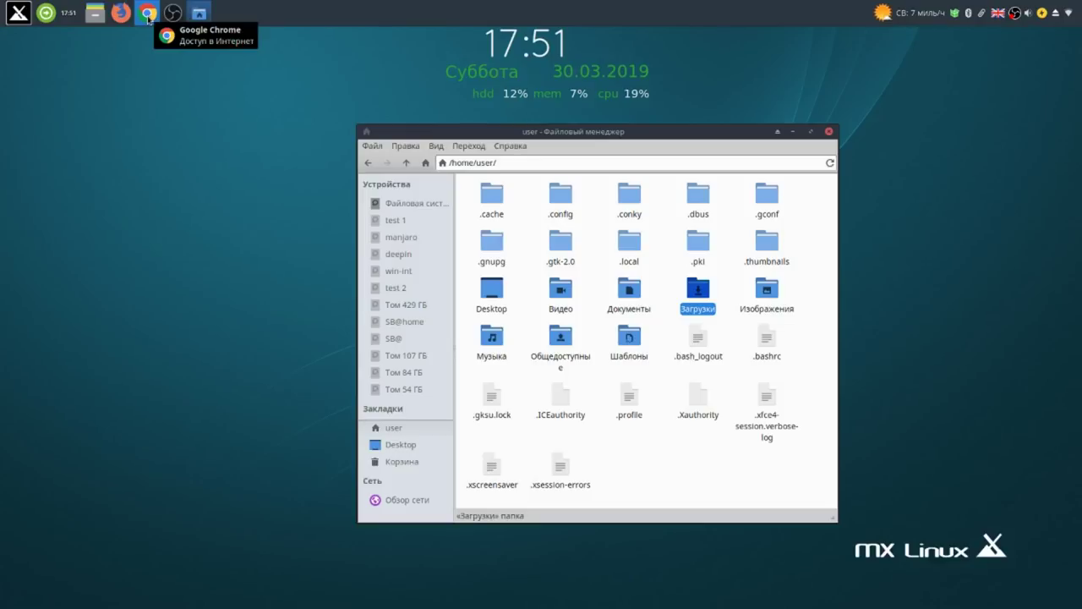
Bring Chrome back and close the failed download tab and the MEGA tab.
{"action": "left_click", "coordinate": [148, 14]}
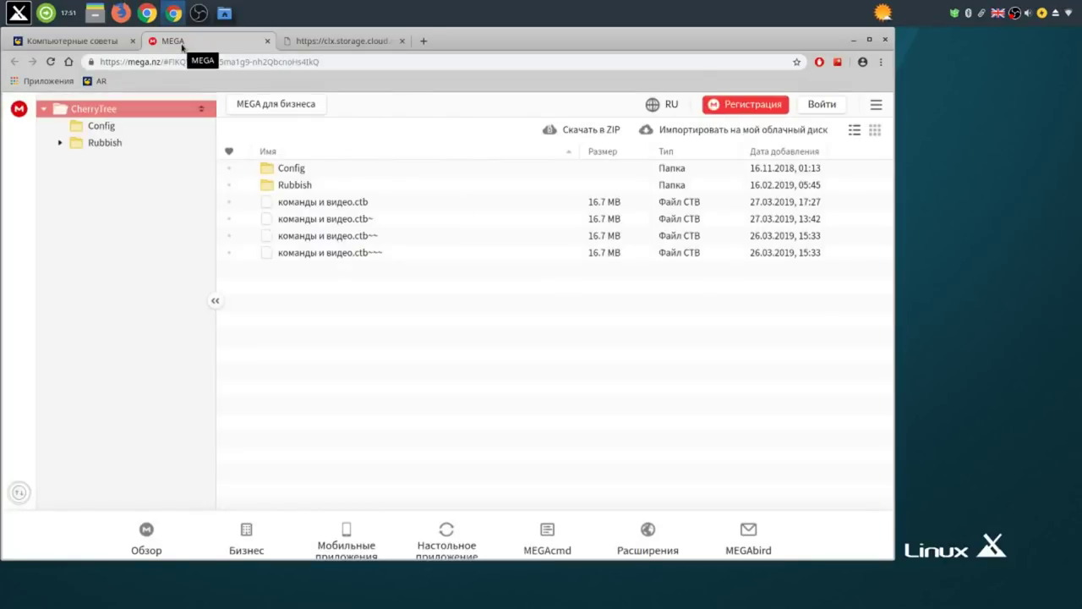
{"action": "left_click", "coordinate": [322, 42]}
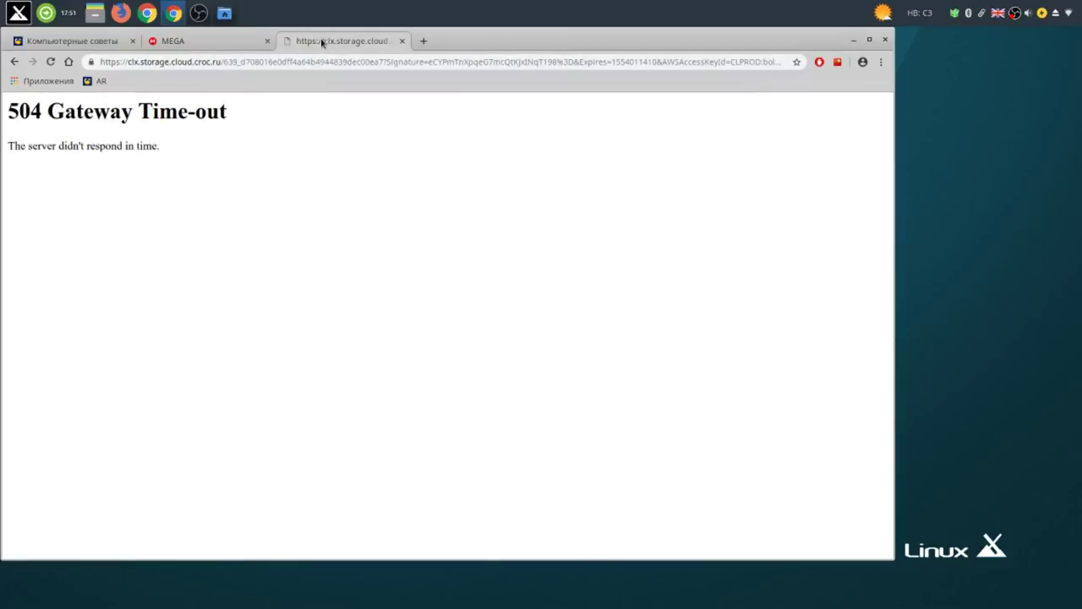
{"action": "left_click", "coordinate": [401, 41]}
{"action": "left_click", "coordinate": [267, 40]}
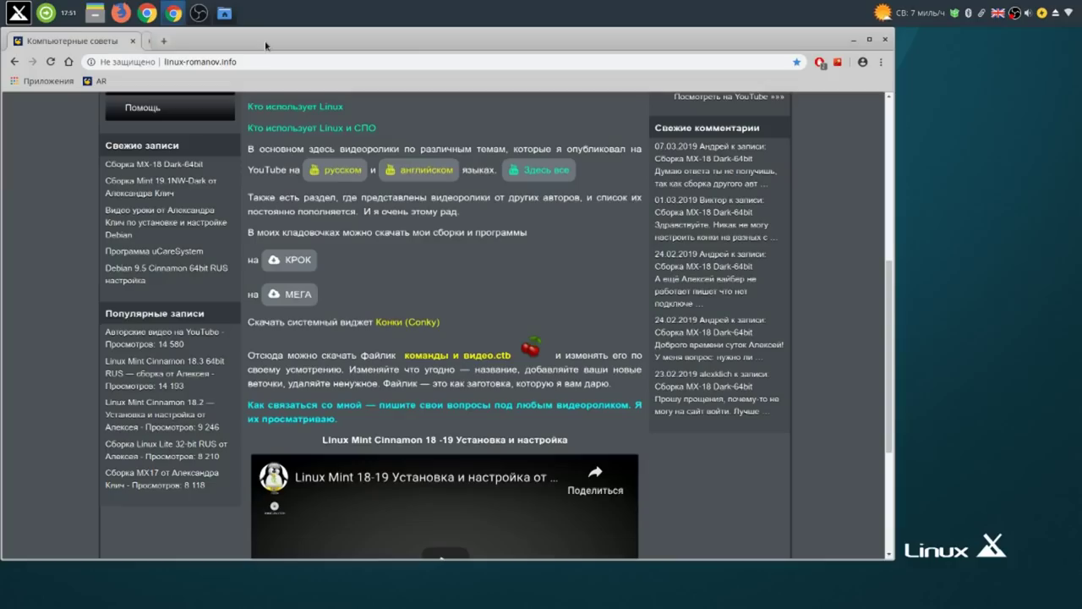
Download the 6.1 KB conky lmc2-rus file from the KROK Disk Конки folder.
{"action": "left_click", "coordinate": [421, 323]}
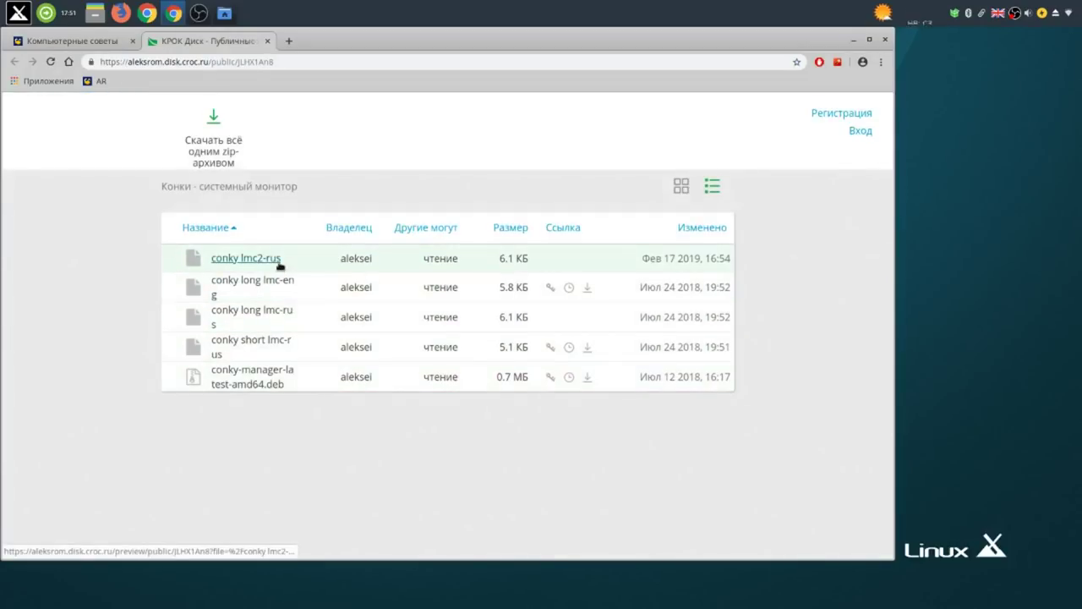
{"action": "left_click", "coordinate": [278, 262]}
{"action": "left_click", "coordinate": [476, 409]}
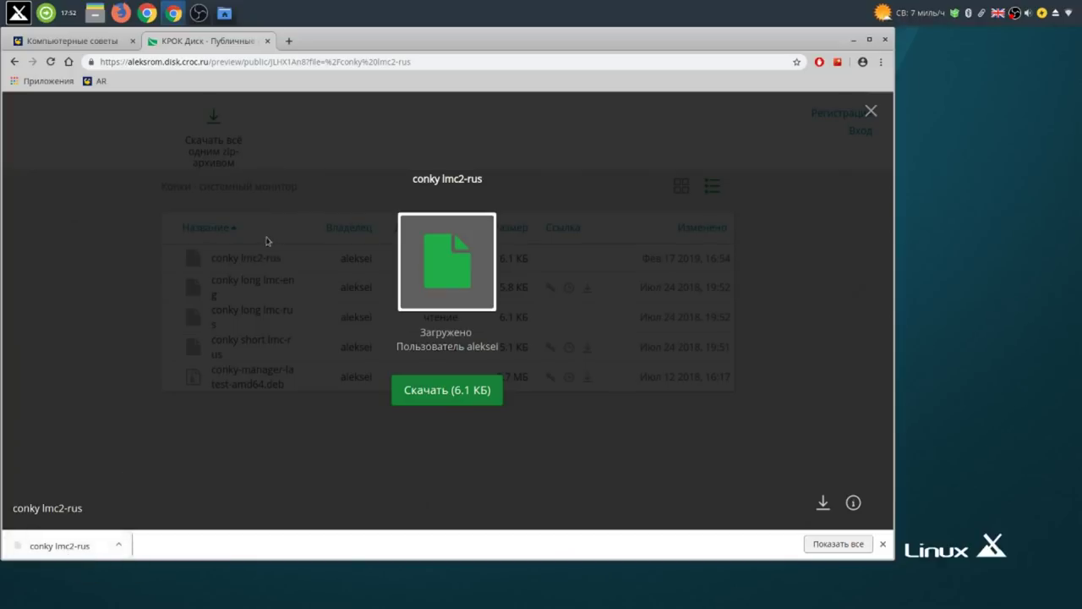
{"action": "left_click", "coordinate": [225, 13]}
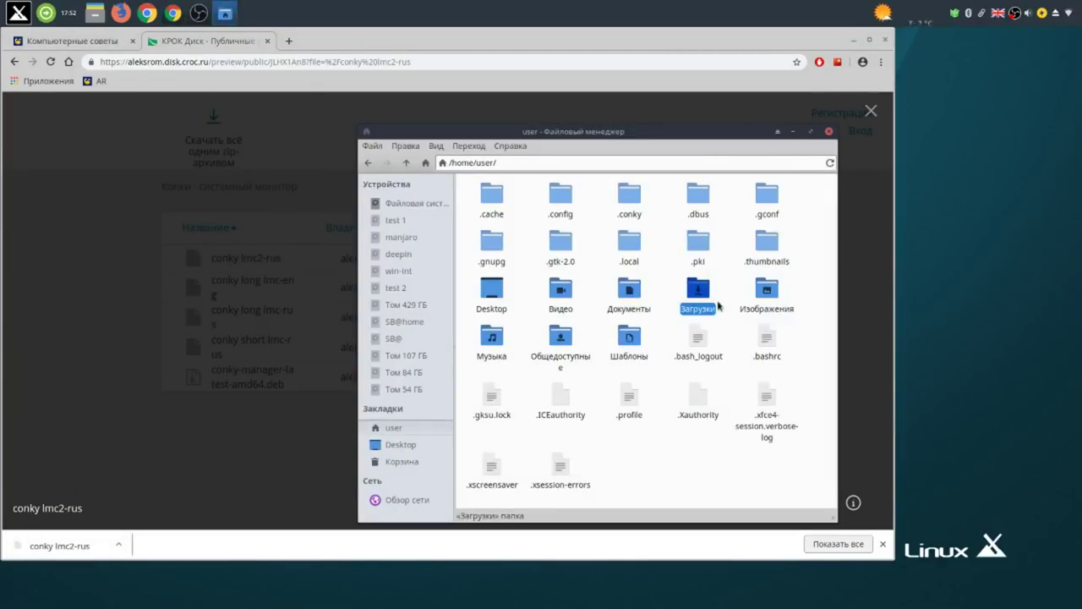
Copy conky lmc2-rus from Загрузки, paste it into /home/user/.conky, and return to the home folder.
{"action": "double_click", "coordinate": [698, 290]}
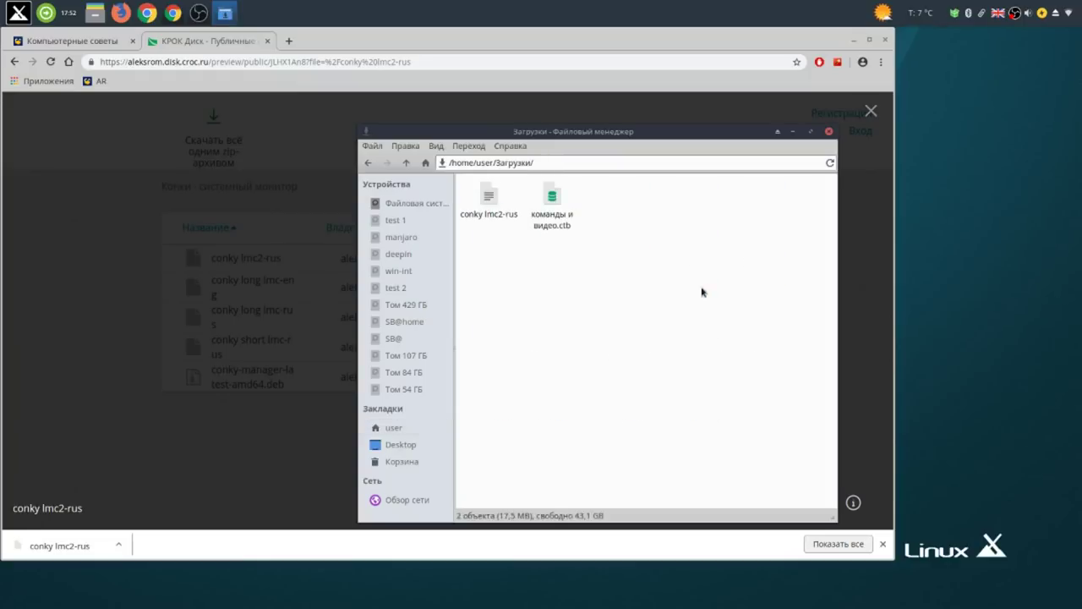
{"action": "left_click", "coordinate": [493, 207]}
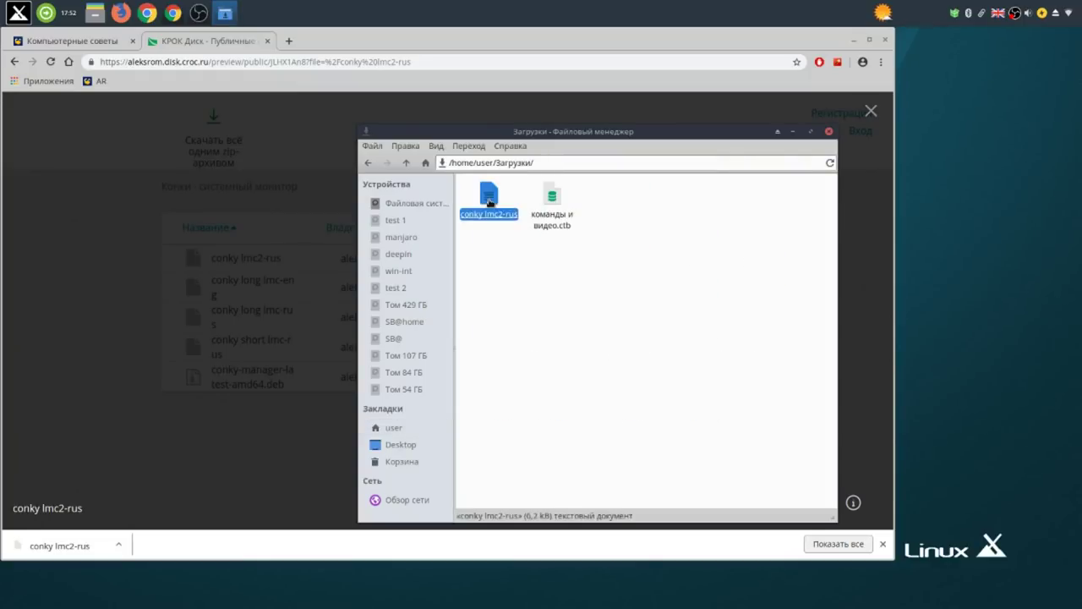
{"action": "right_click", "coordinate": [492, 205]}
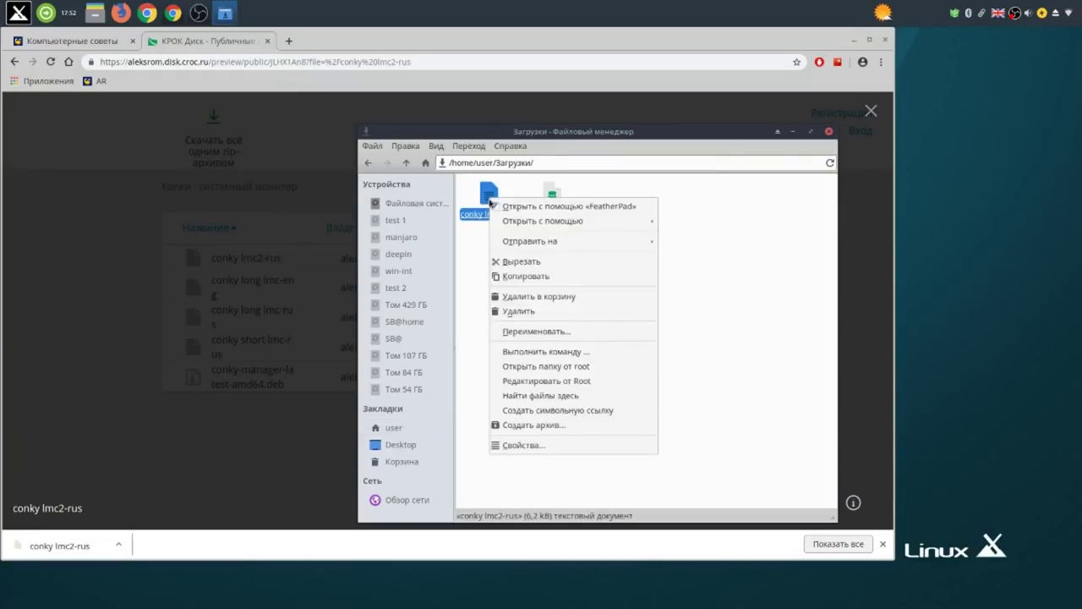
{"action": "left_click", "coordinate": [544, 263]}
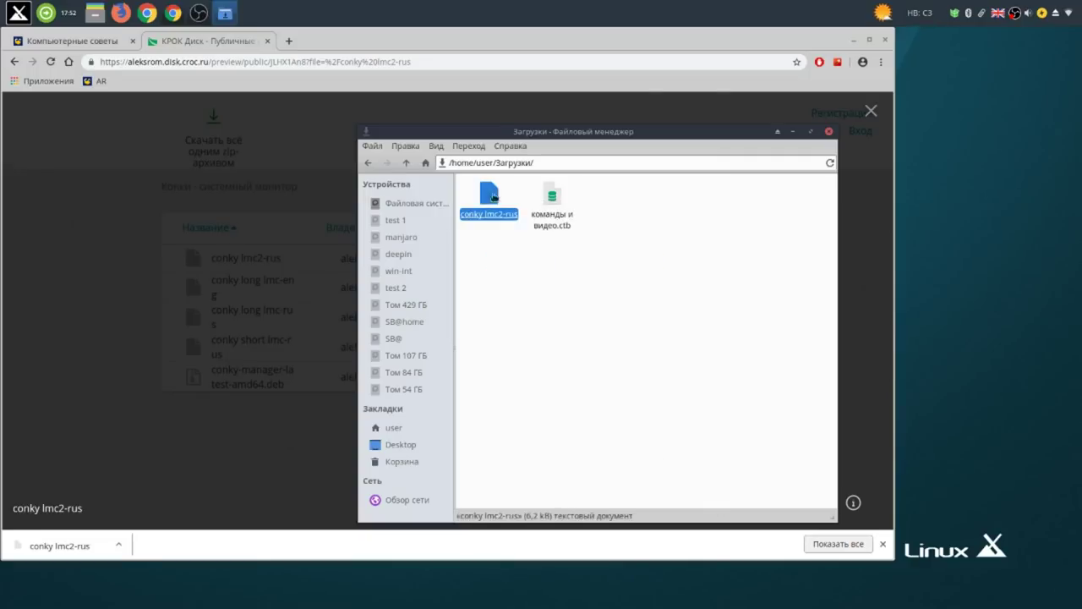
{"action": "left_click", "coordinate": [406, 163]}
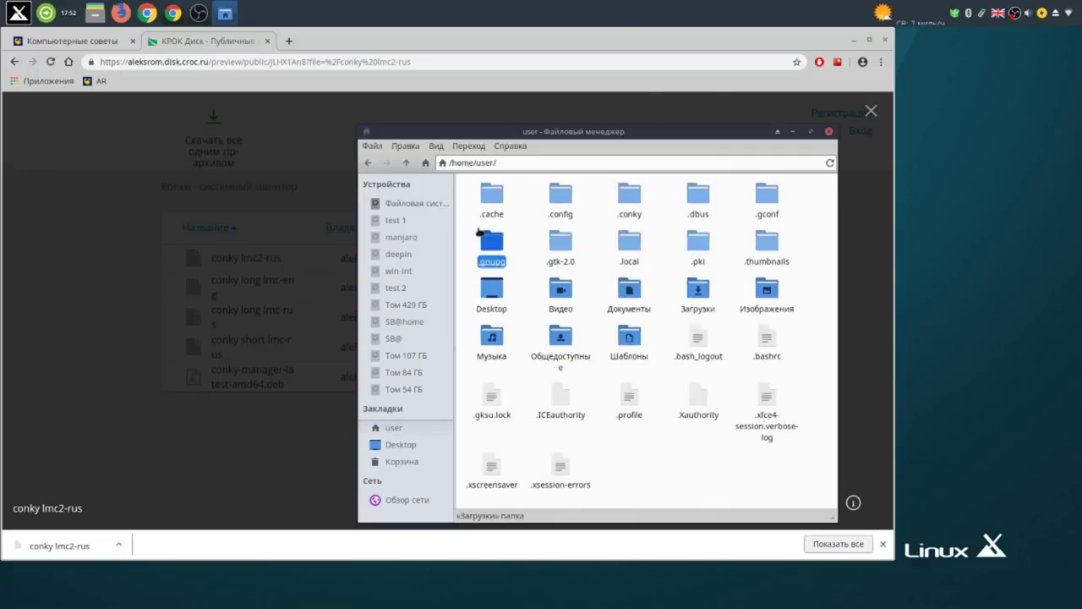
{"action": "left_click", "coordinate": [481, 234]}
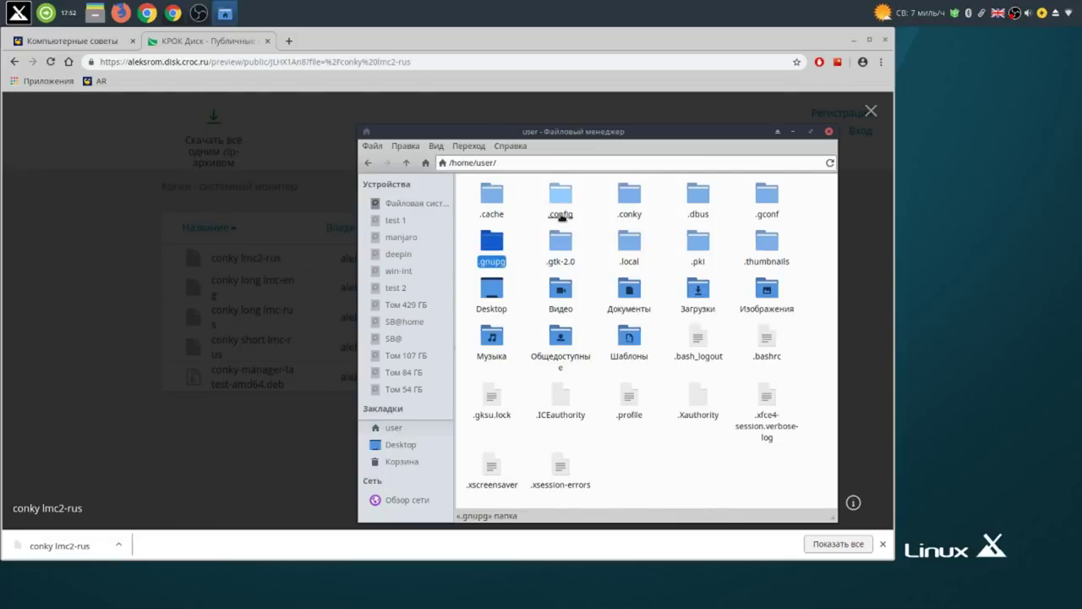
{"action": "double_click", "coordinate": [638, 204]}
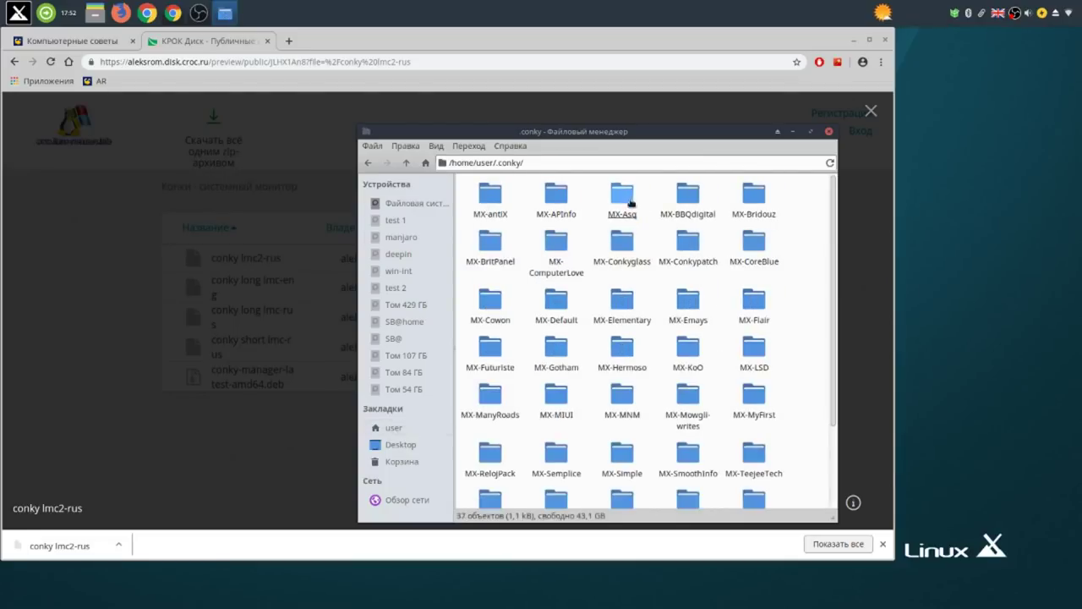
{"action": "right_click", "coordinate": [659, 292]}
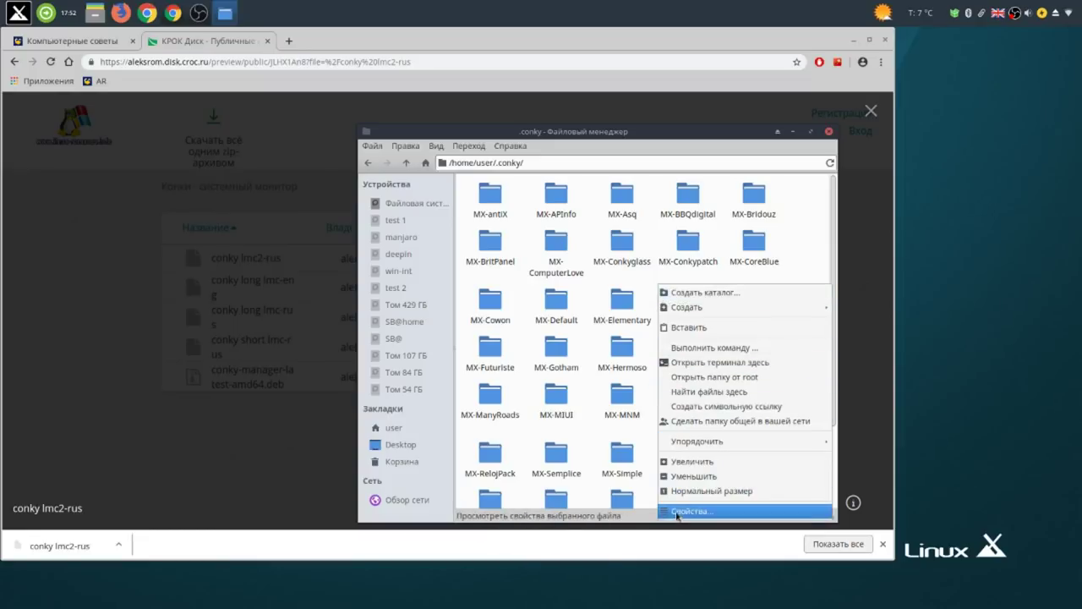
{"action": "left_click", "coordinate": [708, 330]}
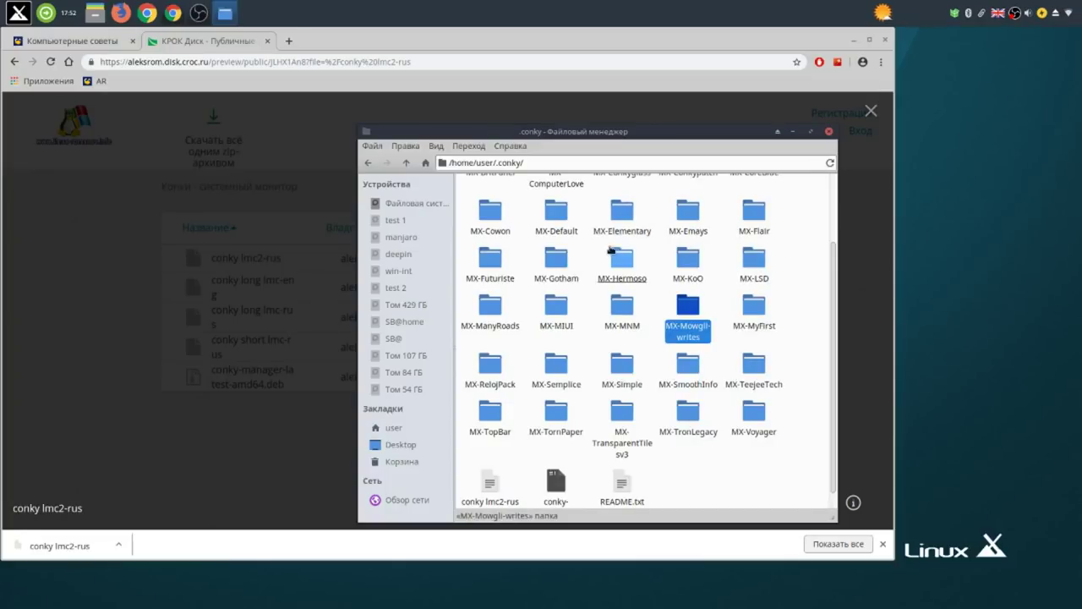
{"action": "left_click", "coordinate": [406, 164]}
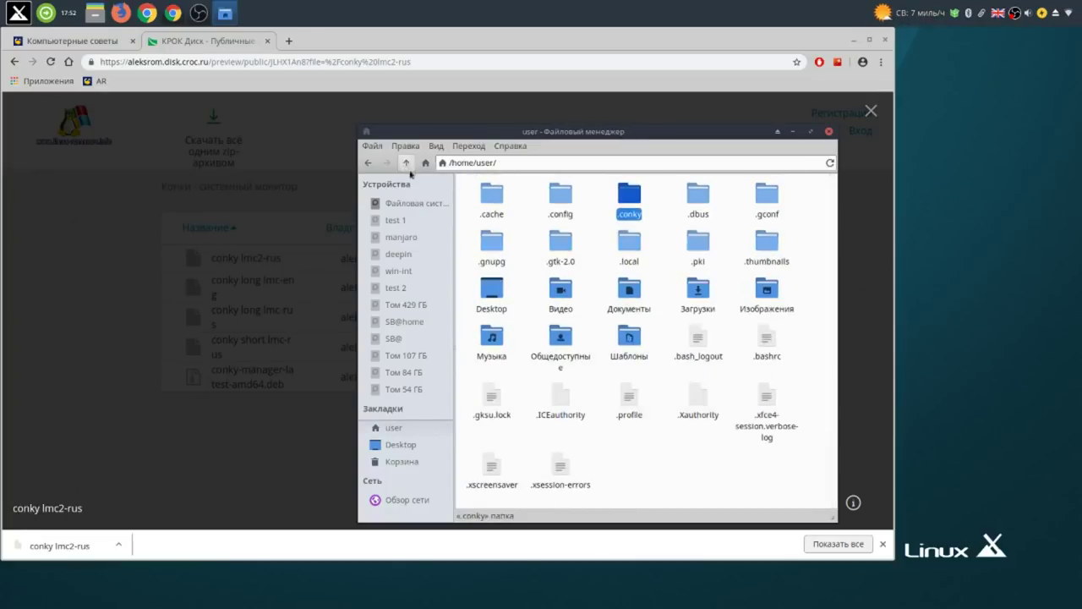
Create a new folder named CherryTree in /home/user.
{"action": "right_click", "coordinate": [522, 253]}
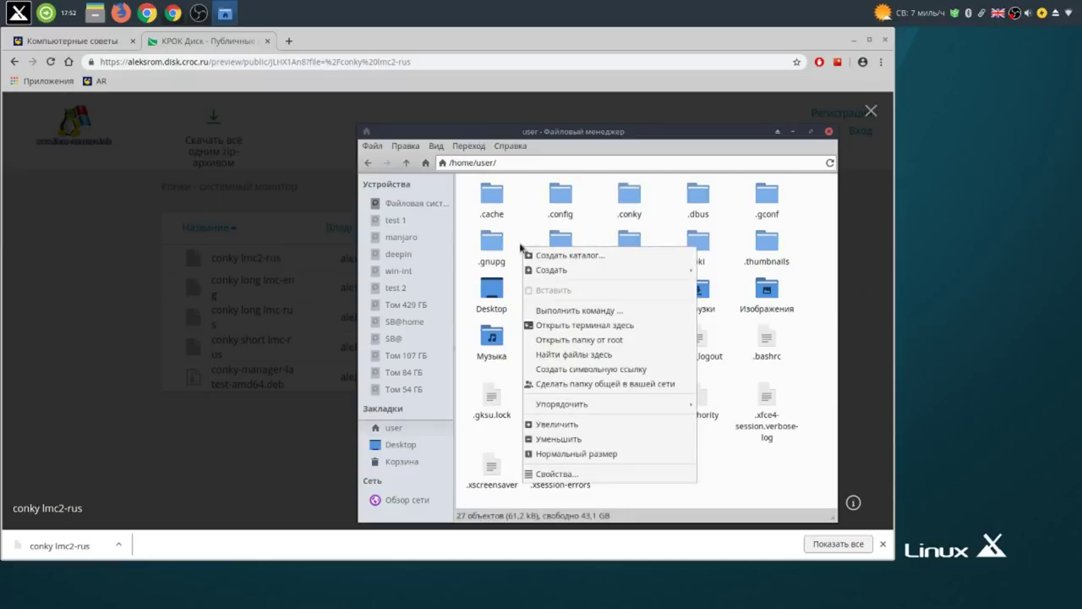
{"action": "left_click", "coordinate": [536, 257]}
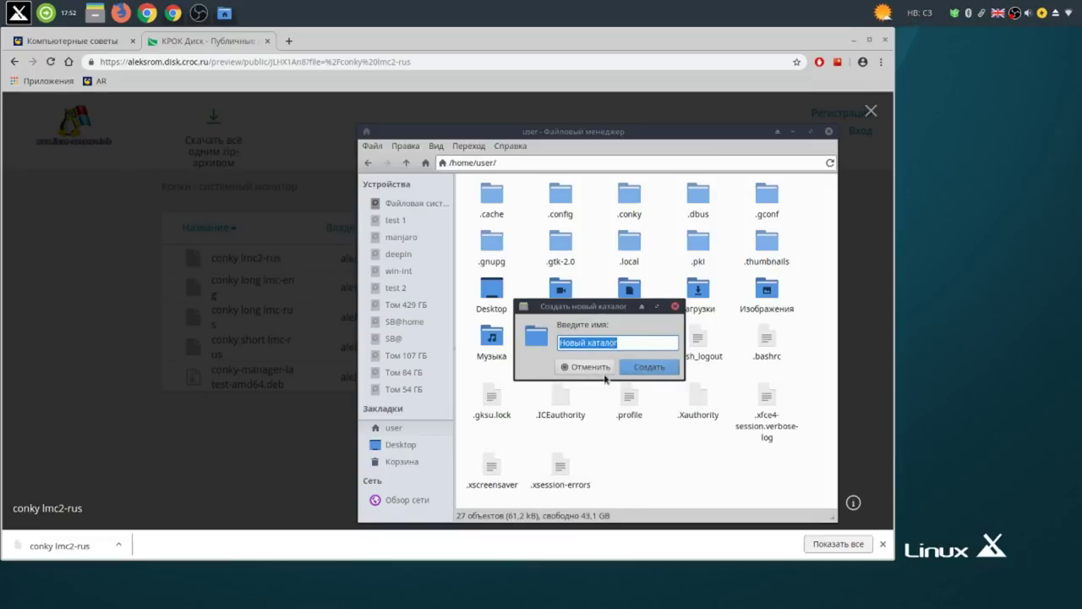
{"action": "type", "text": "cher"}
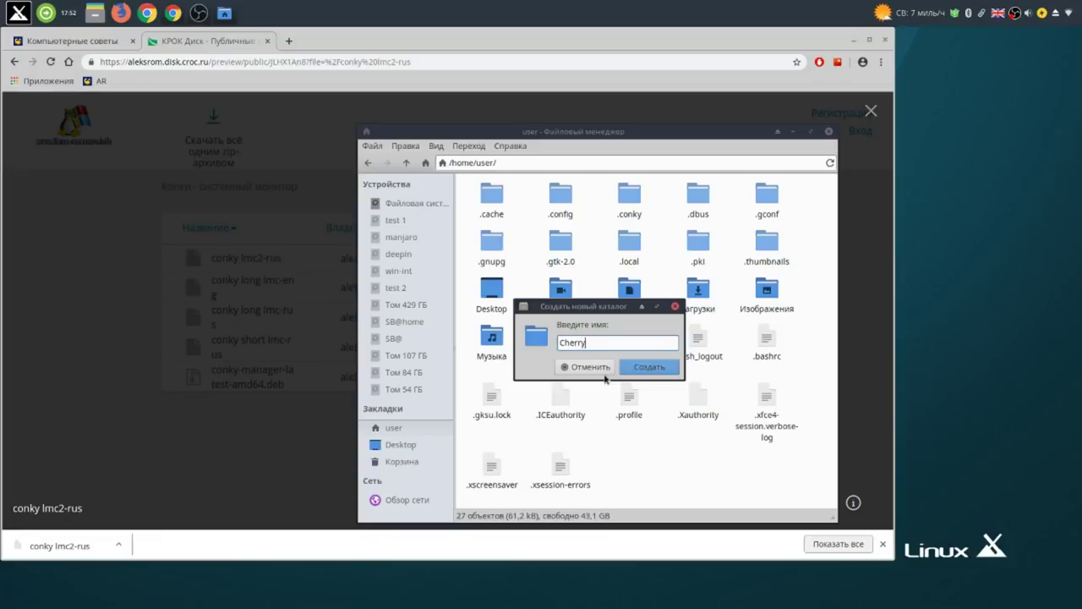
{"action": "type", "text": "ryTree"}
{"action": "left_click", "coordinate": [650, 367]}
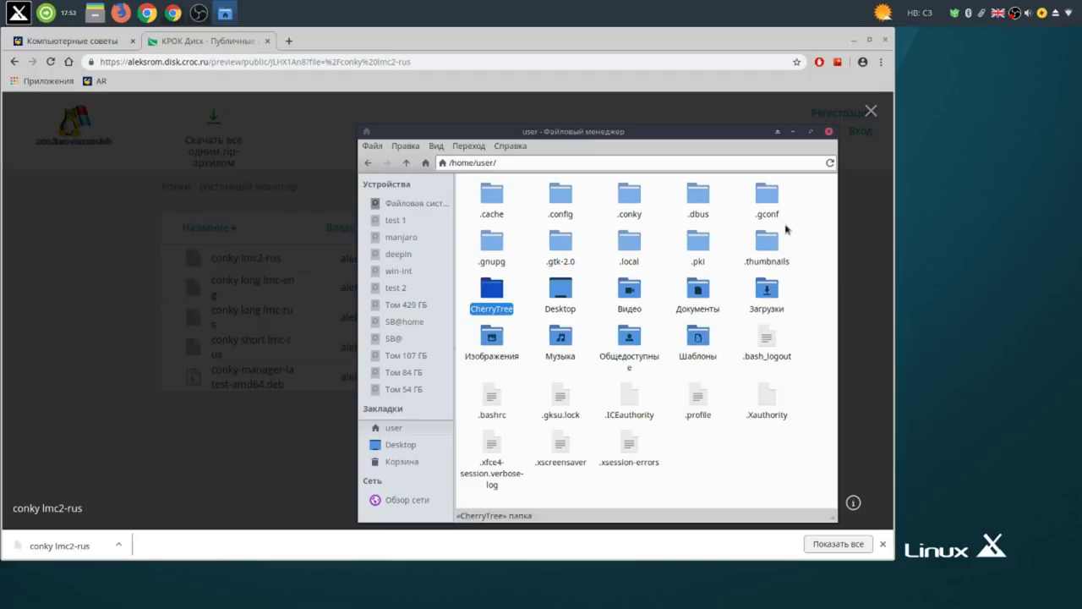
Cut the file команды и видео.ctb from the Загрузки folder.
{"action": "left_click", "coordinate": [702, 313]}
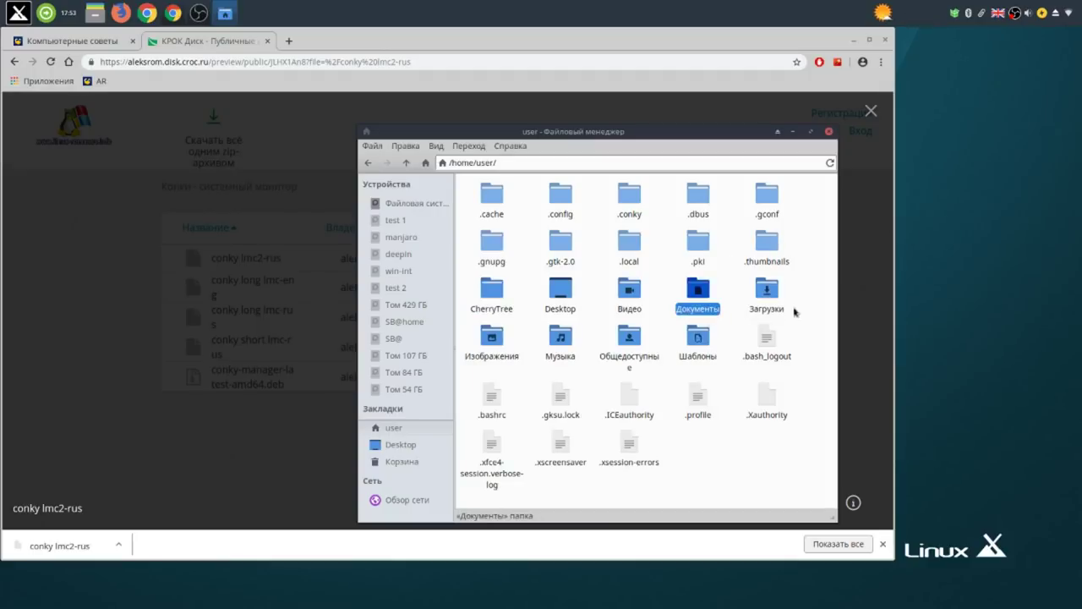
{"action": "double_click", "coordinate": [765, 303]}
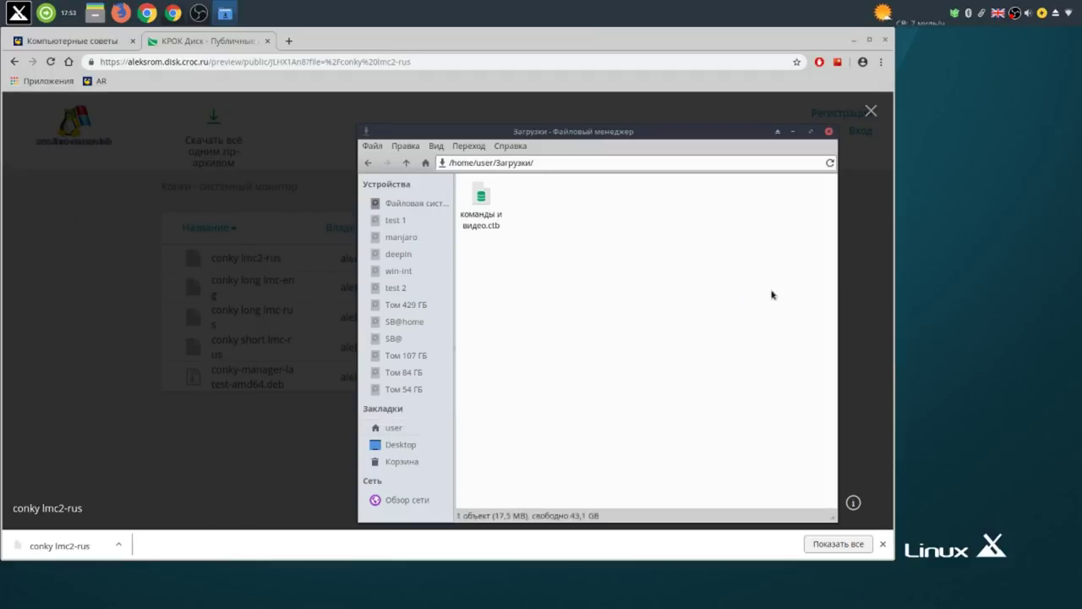
{"action": "right_click", "coordinate": [485, 201]}
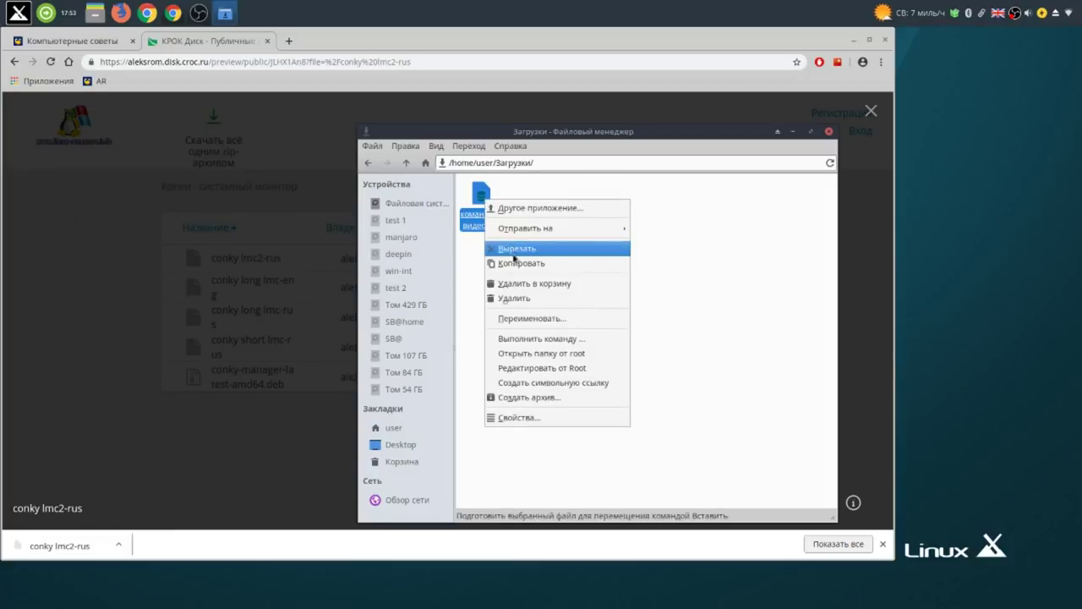
{"action": "left_click", "coordinate": [513, 251]}
Paste команды и видео.ctb into the CherryTree folder, then close the file manager.
{"action": "left_click", "coordinate": [408, 164]}
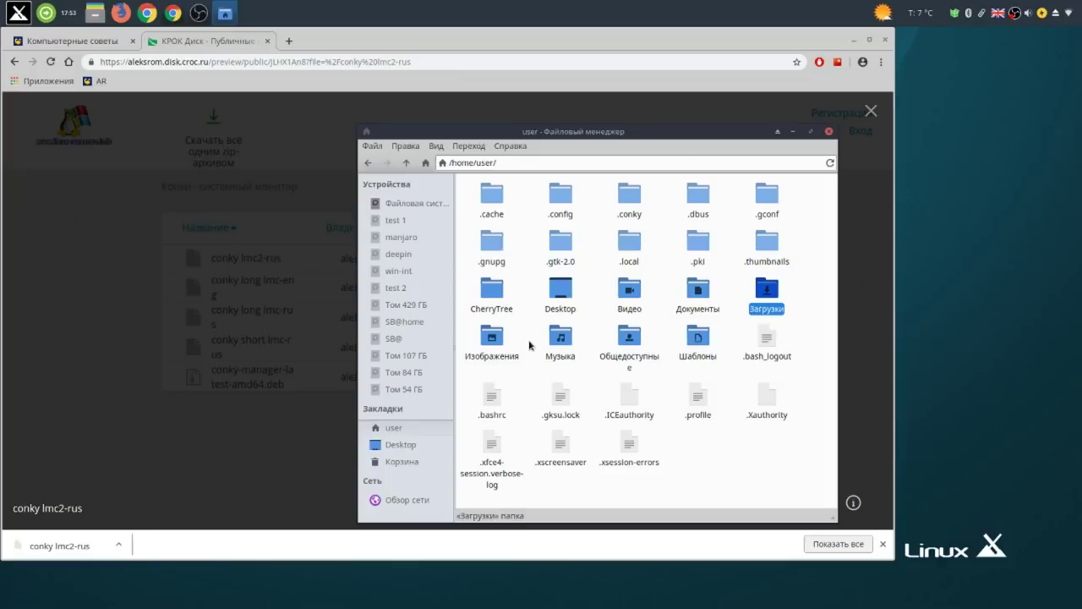
{"action": "double_click", "coordinate": [492, 295]}
{"action": "right_click", "coordinate": [523, 254]}
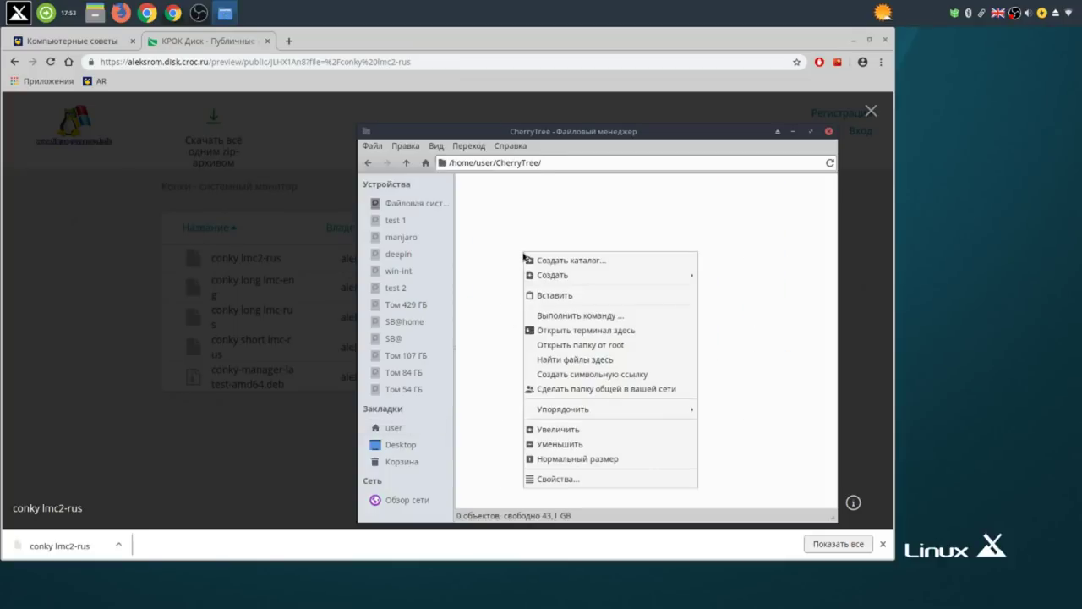
{"action": "left_click", "coordinate": [545, 296]}
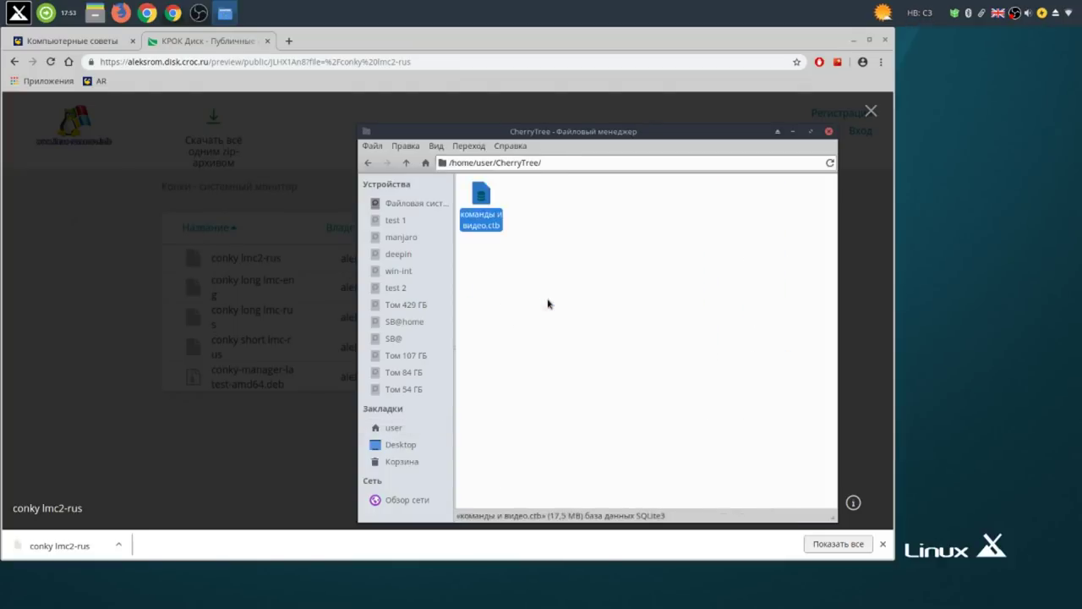
{"action": "left_click", "coordinate": [605, 289]}
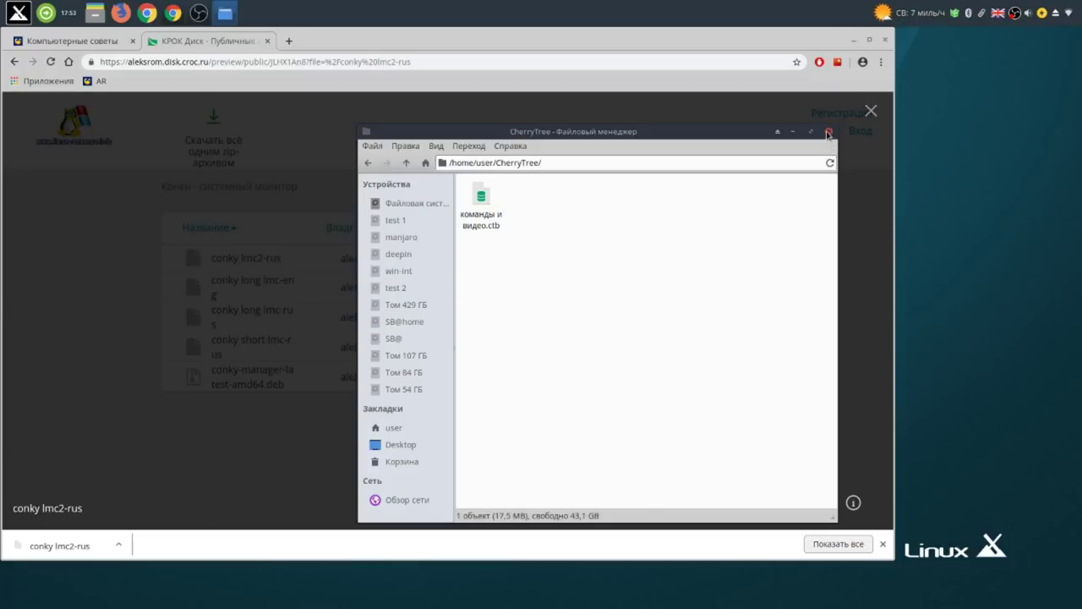
{"action": "left_click", "coordinate": [828, 132]}
{"action": "left_click", "coordinate": [870, 111]}
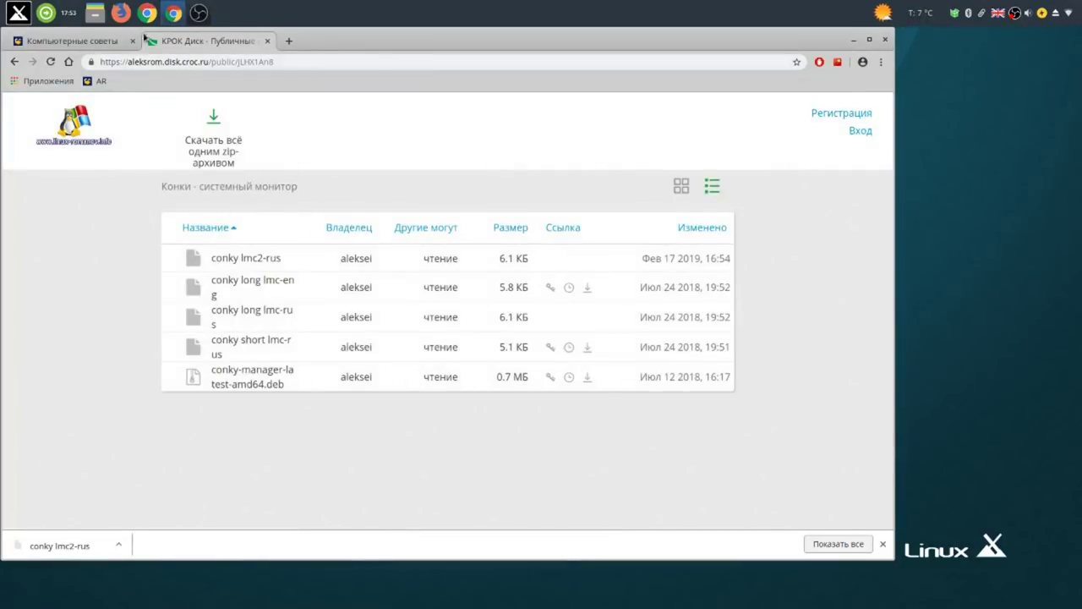
Download the conky short lmc-rus file from the KROK Disk list.
{"action": "left_click", "coordinate": [72, 41]}
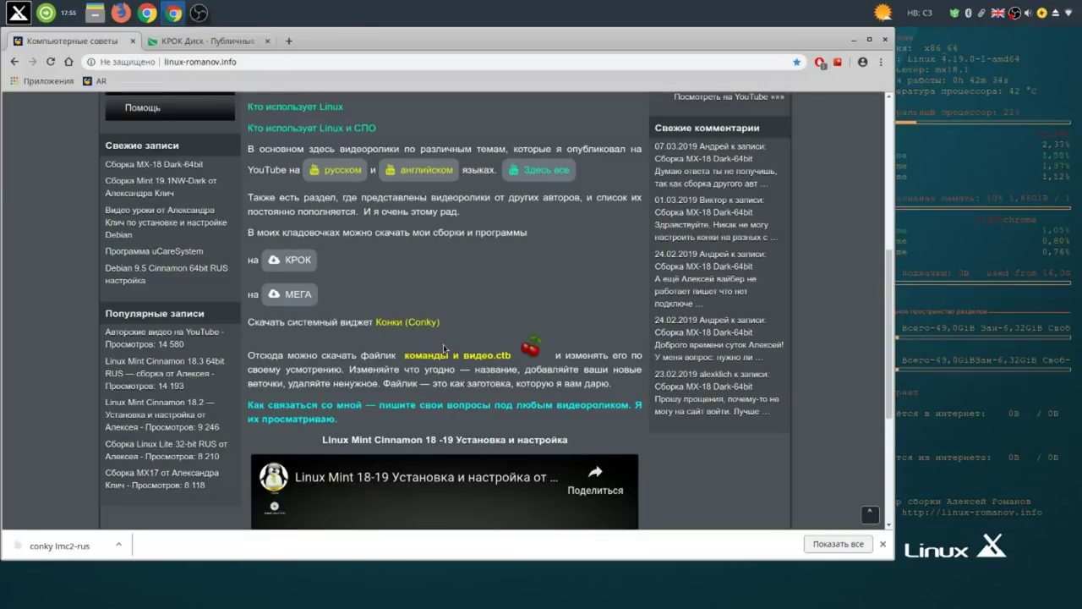
{"action": "left_click", "coordinate": [251, 42]}
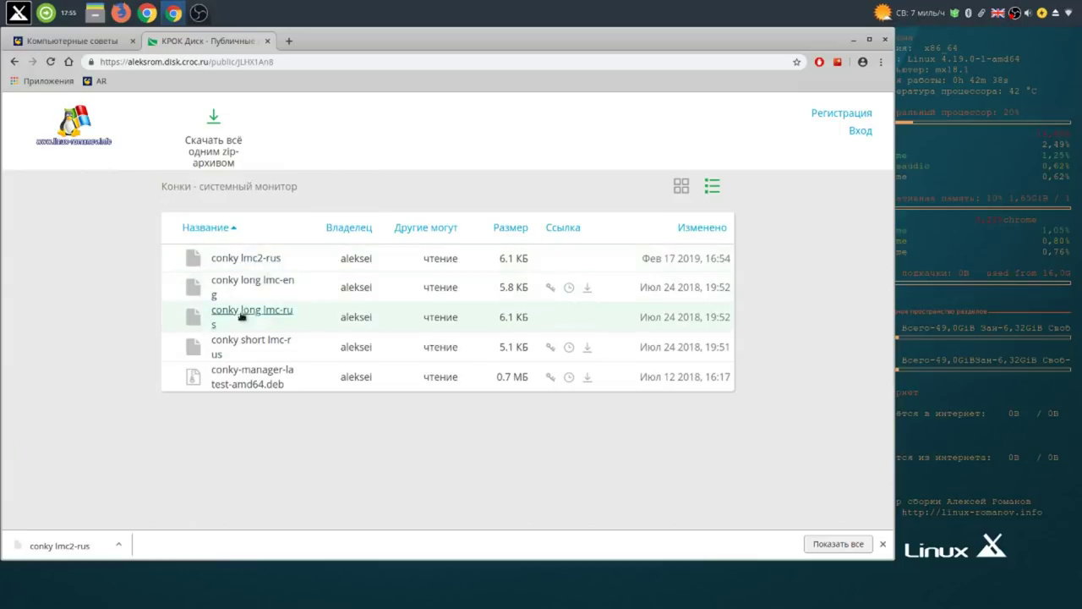
{"action": "left_click", "coordinate": [245, 346]}
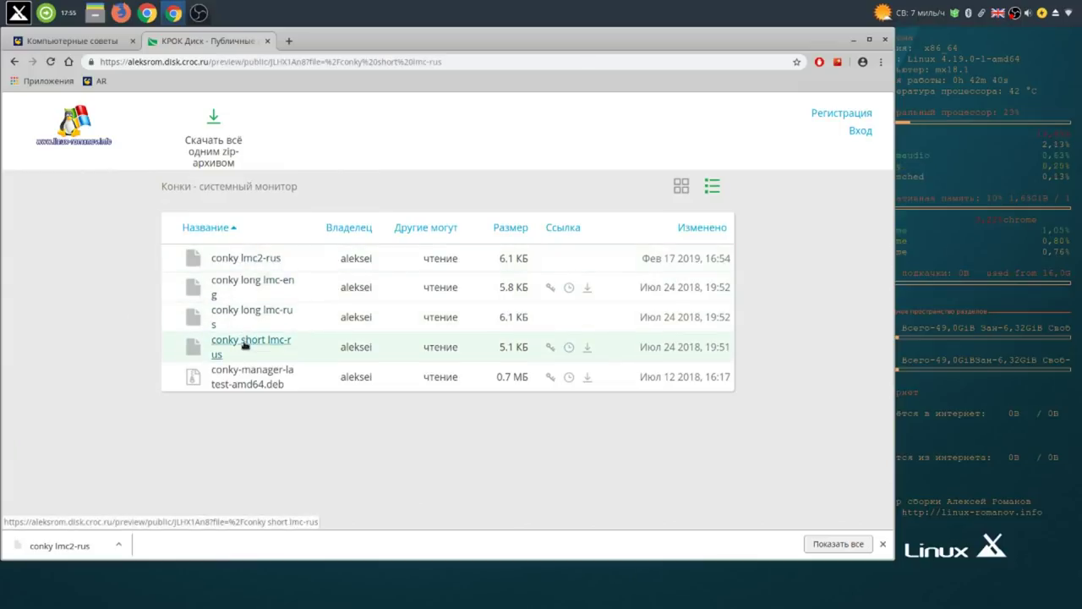
{"action": "left_click", "coordinate": [446, 390]}
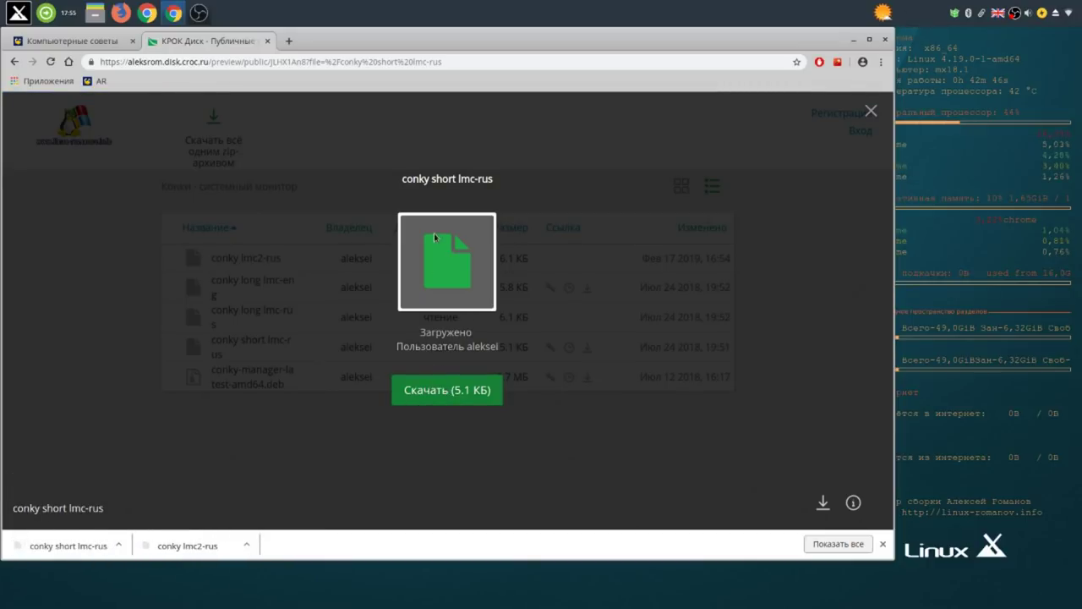
{"action": "left_click", "coordinate": [869, 111]}
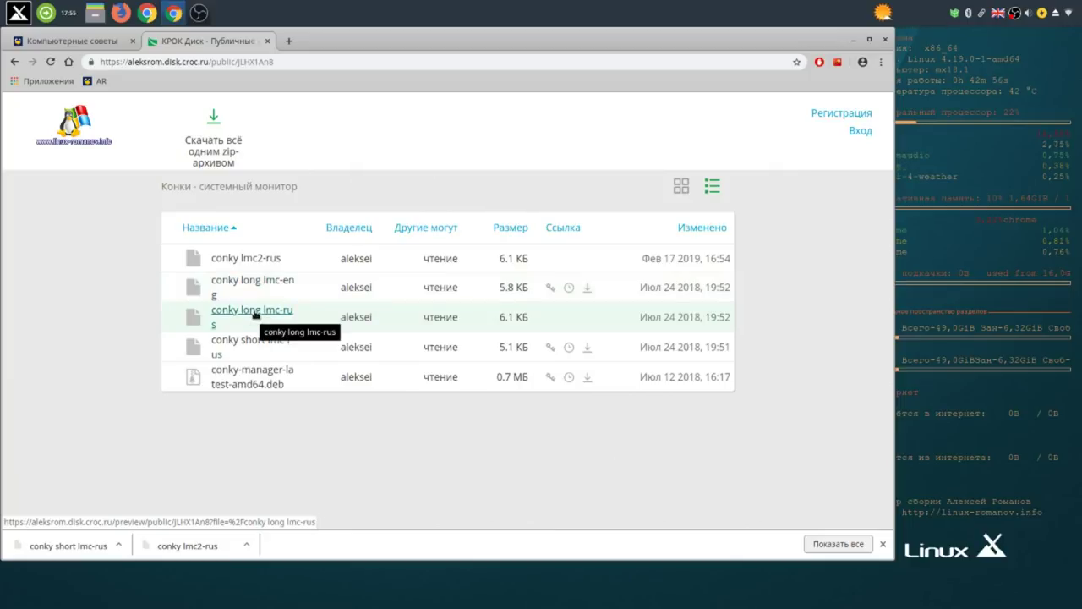
Download the conky long lmc-rus file, then minimize Chrome to show the desktop.
{"action": "left_click", "coordinate": [253, 314]}
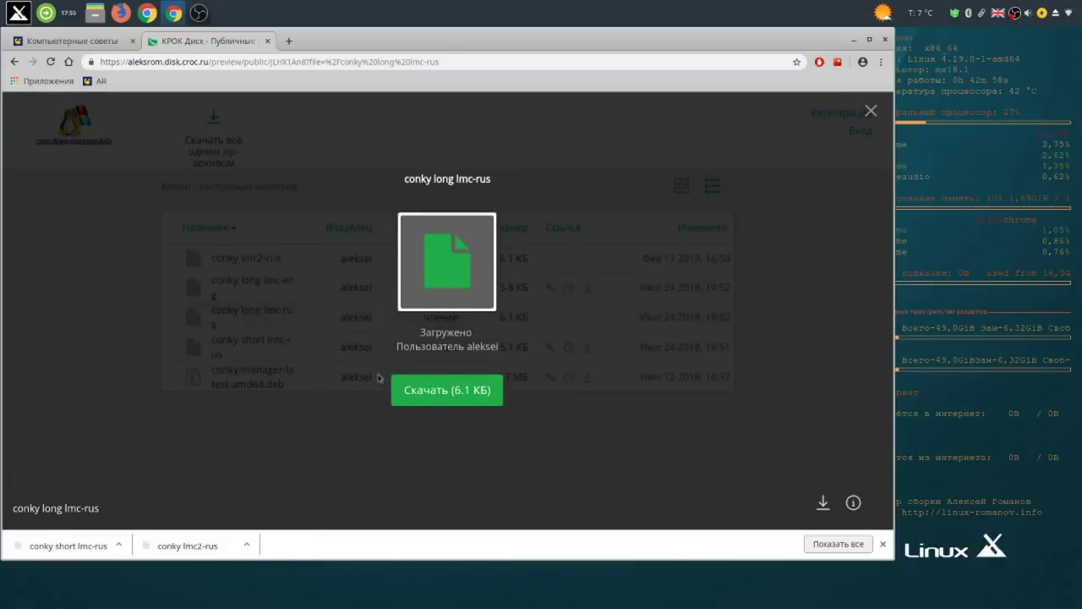
{"action": "left_click", "coordinate": [471, 394]}
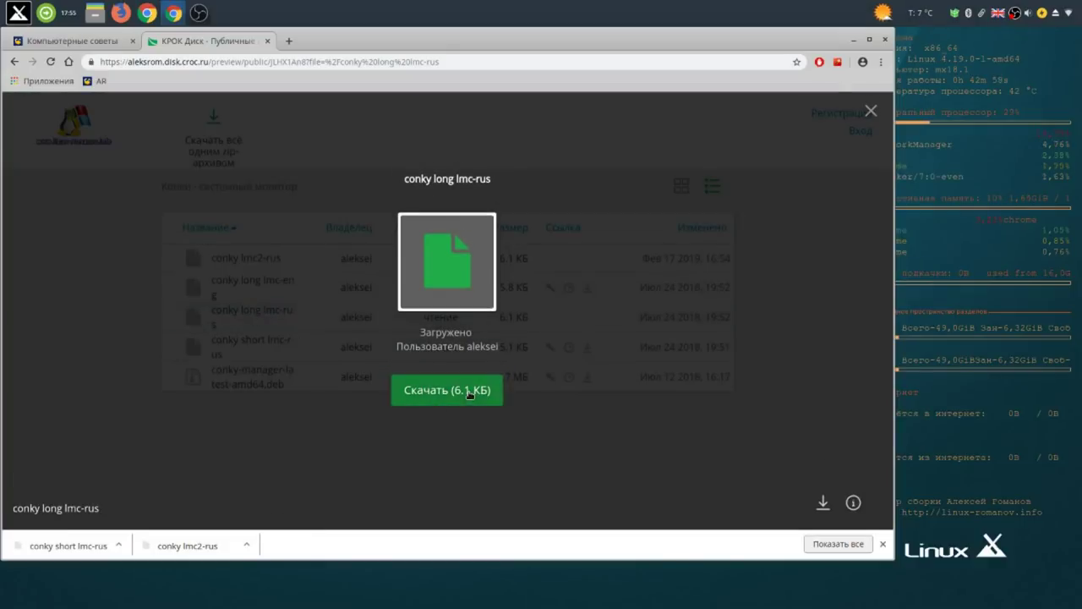
{"action": "left_click", "coordinate": [870, 111]}
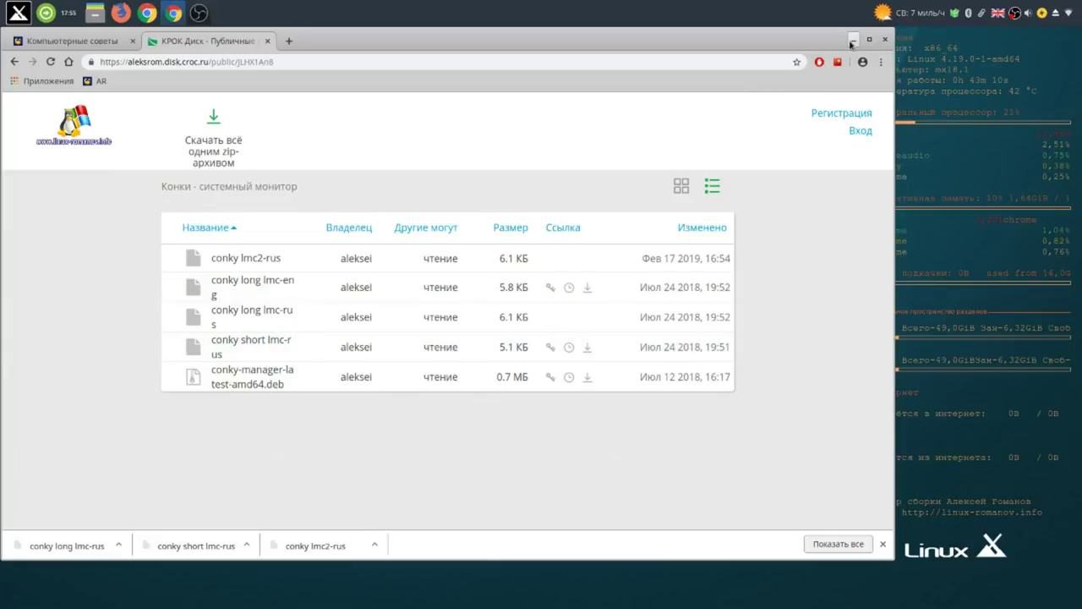
{"action": "left_click", "coordinate": [853, 40]}
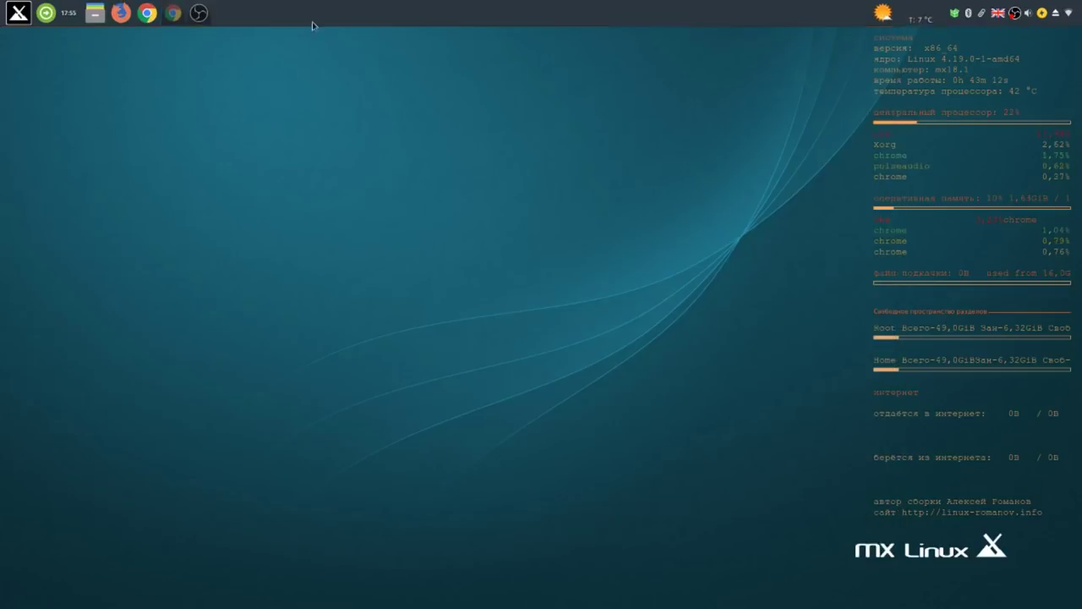
Open the Загрузки folder in a new Thunar tab next to the home folder.
{"action": "left_click", "coordinate": [95, 13]}
{"action": "left_click", "coordinate": [284, 266]}
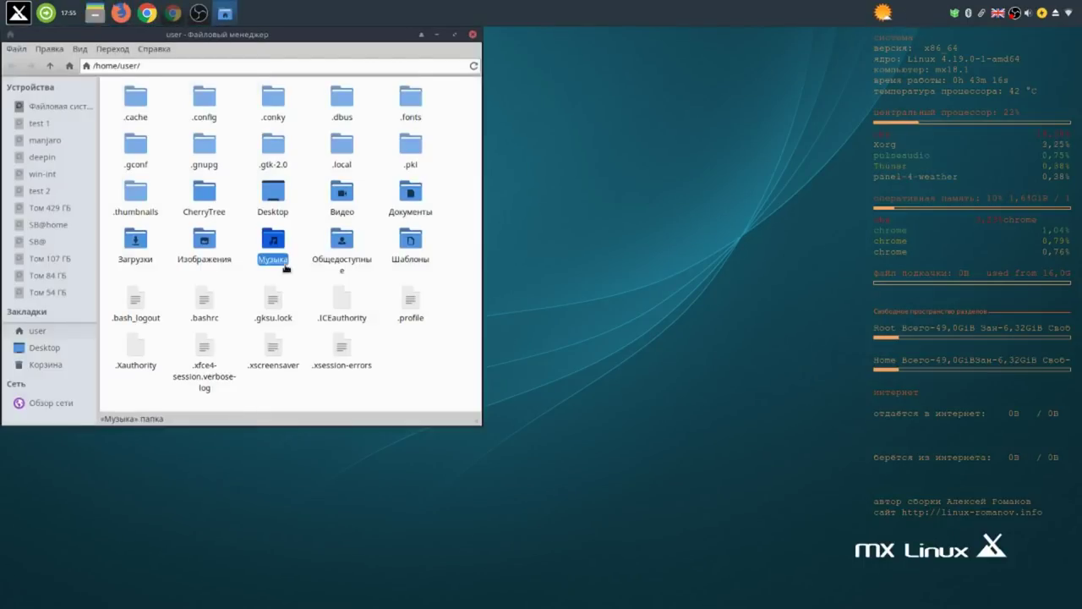
{"action": "left_click", "coordinate": [348, 201]}
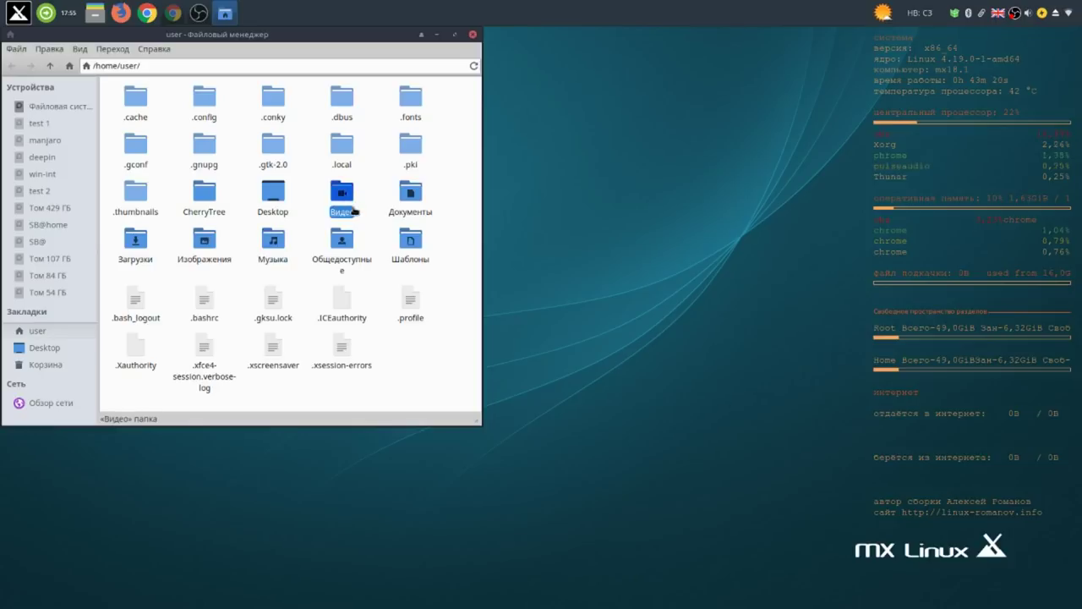
{"action": "left_click", "coordinate": [138, 245]}
{"action": "right_click", "coordinate": [139, 248]}
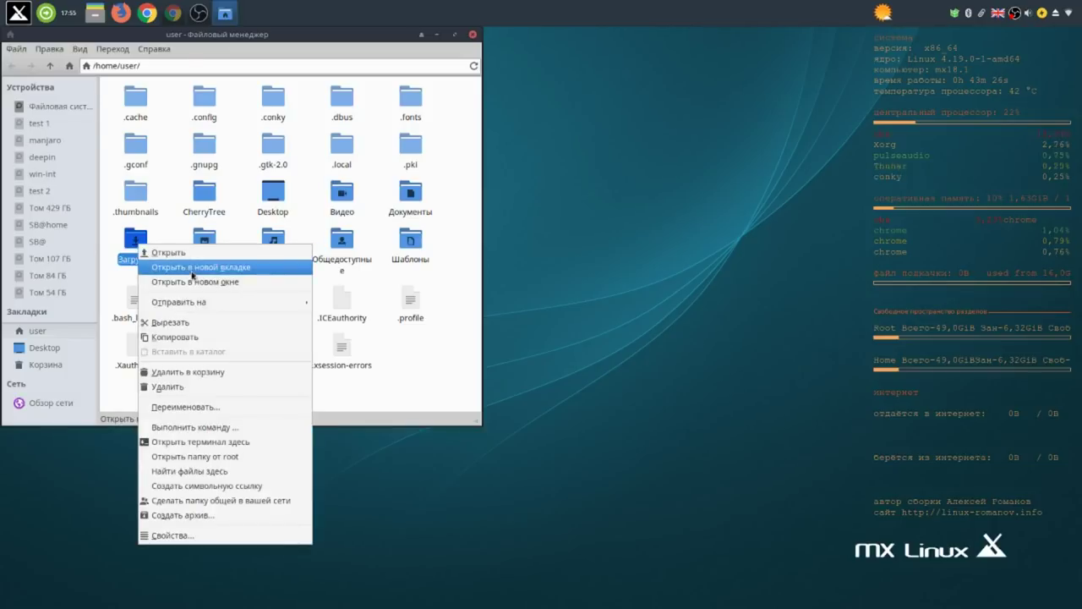
{"action": "left_click", "coordinate": [191, 269]}
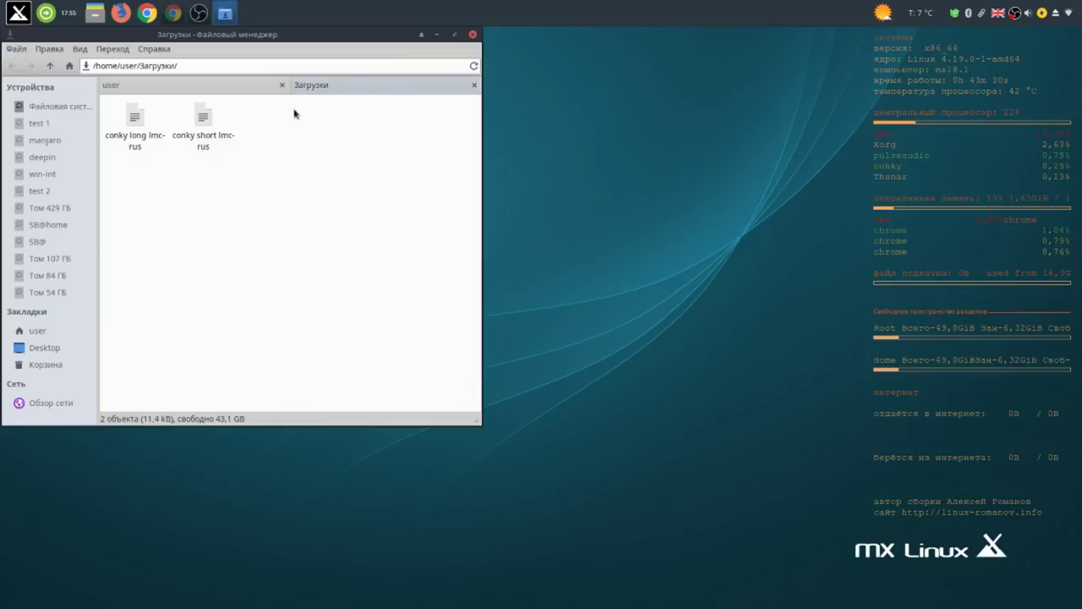
{"action": "right_click", "coordinate": [200, 125]}
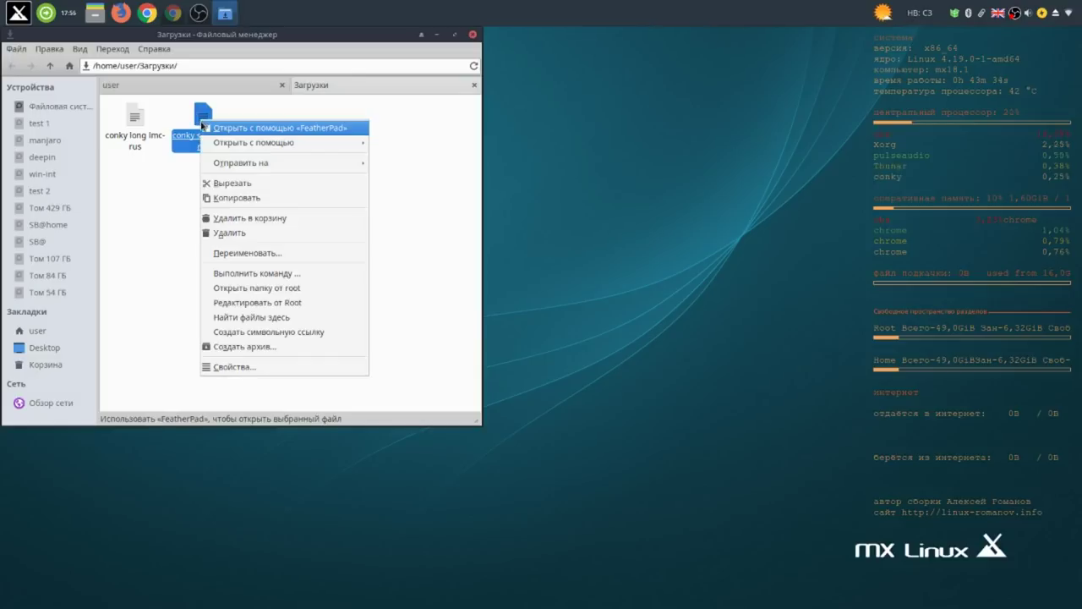
{"action": "left_click", "coordinate": [385, 158]}
Move both conky lmc-rus files into ~/.conky and minimize the file manager.
{"action": "left_click_drag", "start_coordinate": [282, 124], "coordinate": [117, 113]}
{"action": "right_click", "coordinate": [133, 108]}
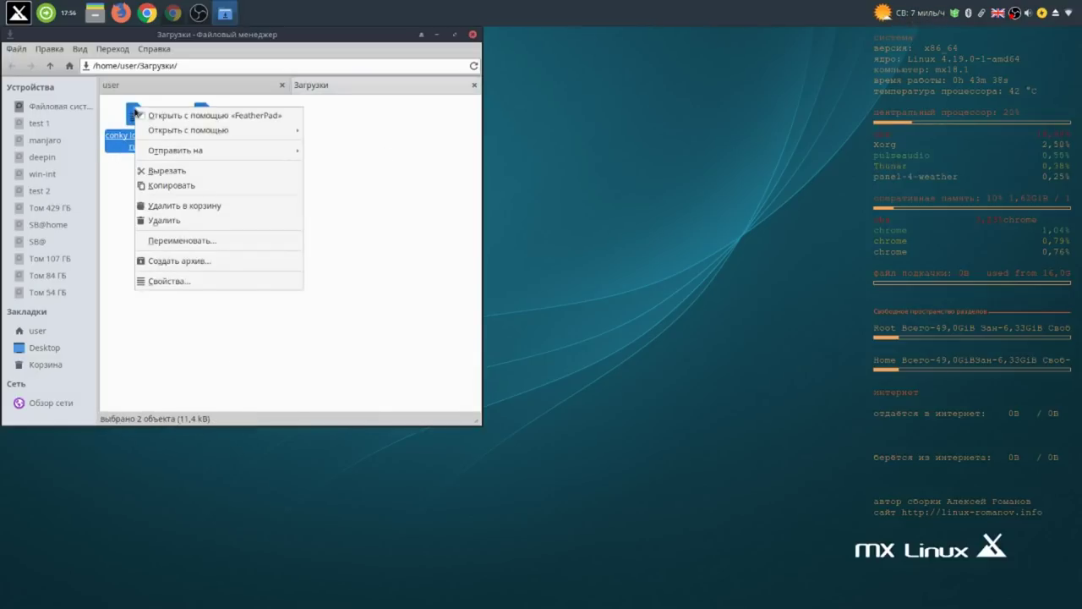
{"action": "left_click", "coordinate": [174, 171]}
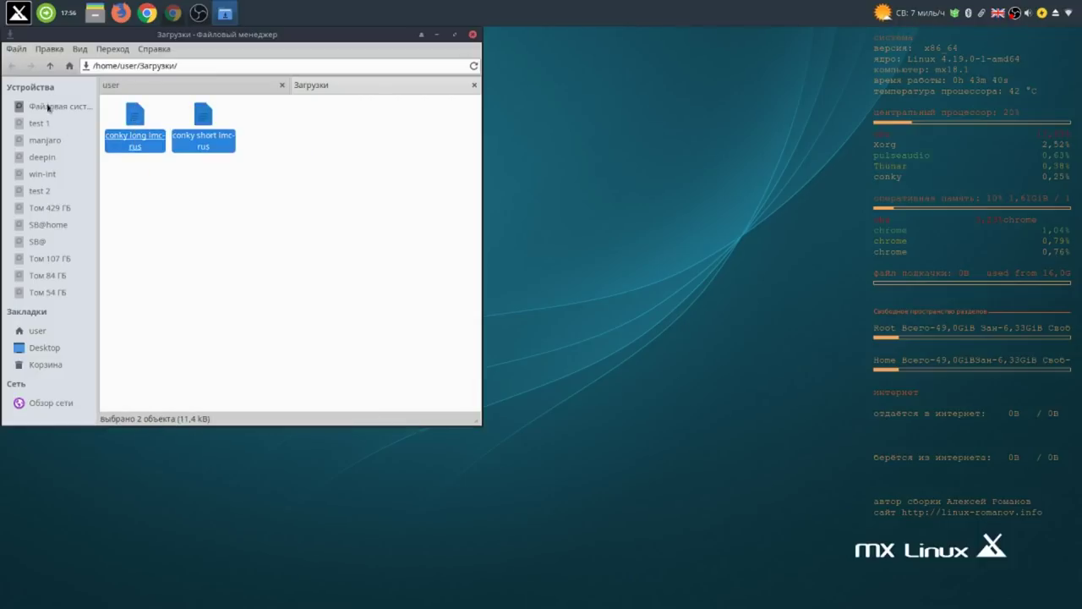
{"action": "left_click", "coordinate": [198, 84]}
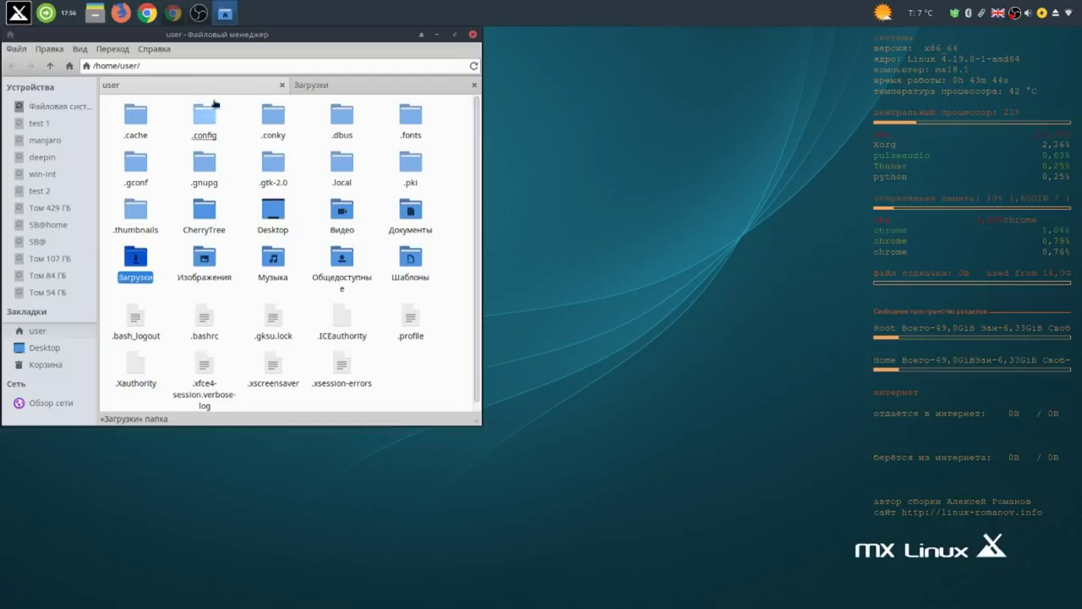
{"action": "double_click", "coordinate": [264, 114]}
{"action": "right_click", "coordinate": [237, 165]}
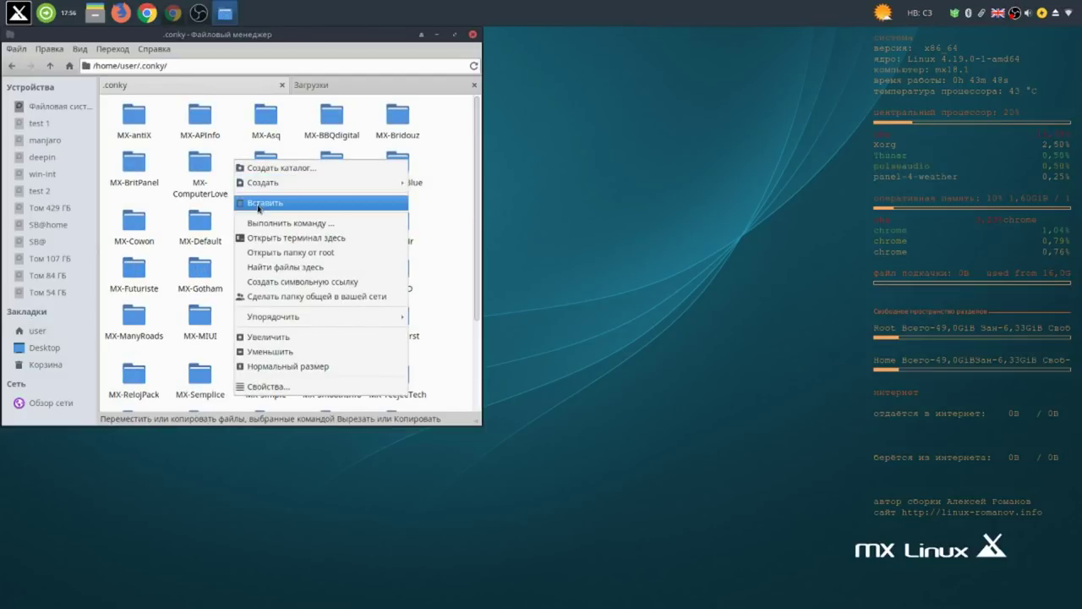
{"action": "left_click", "coordinate": [258, 203]}
{"action": "left_click", "coordinate": [339, 111]}
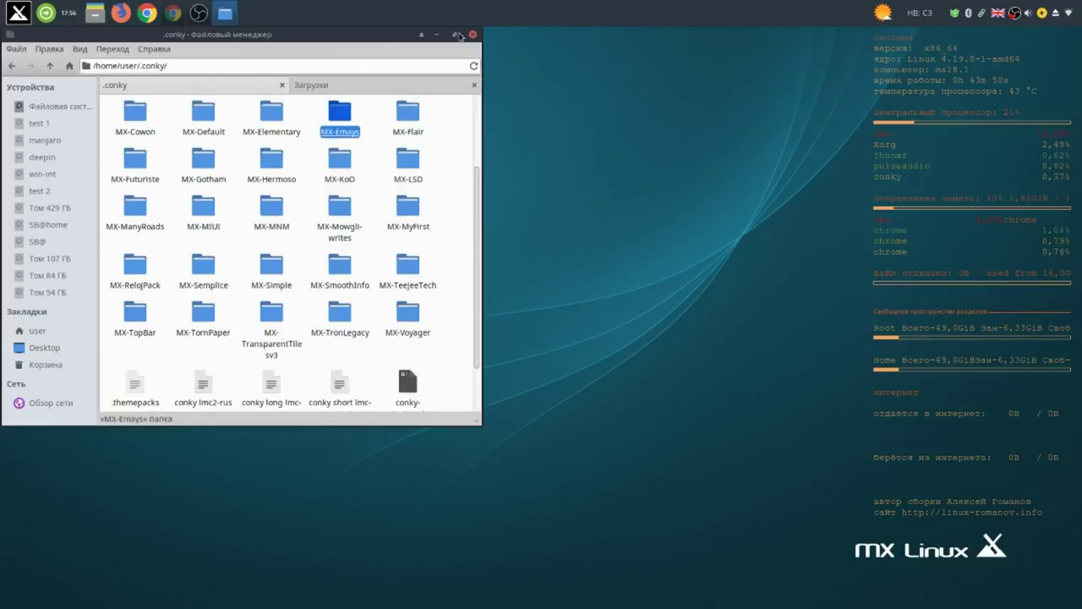
{"action": "left_click", "coordinate": [437, 36]}
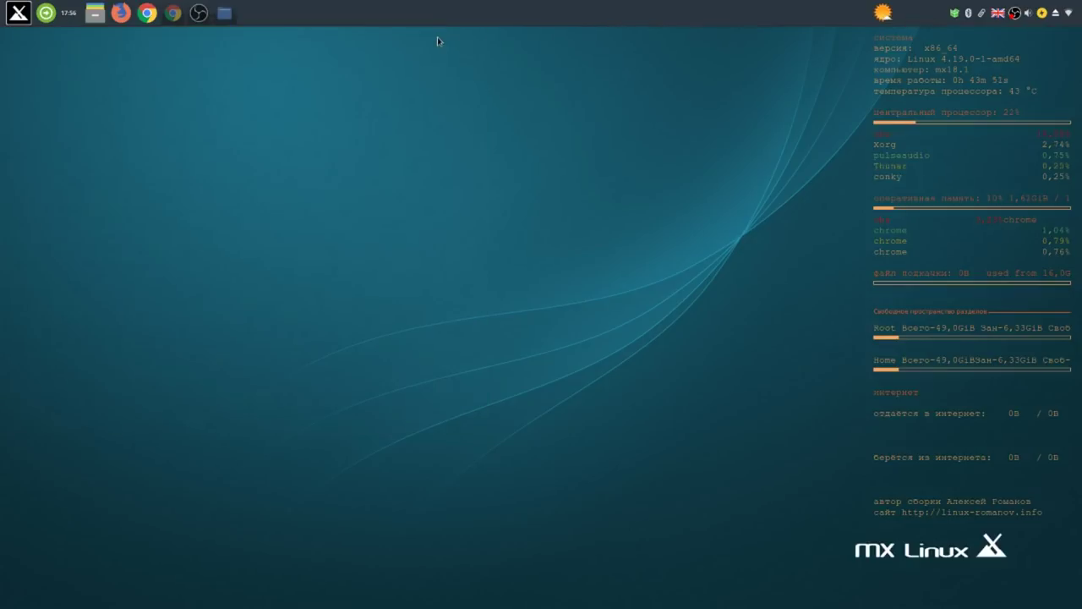
Launch Conky Manager from the Все category of the Whisker menu.
{"action": "left_click", "coordinate": [18, 13]}
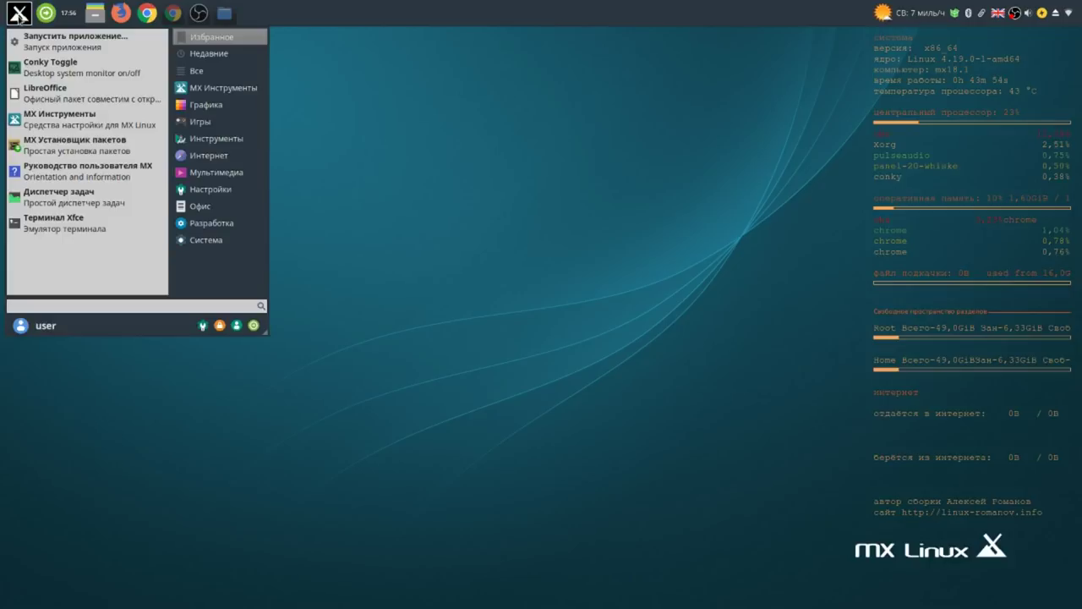
{"action": "left_click", "coordinate": [206, 54]}
{"action": "left_click", "coordinate": [205, 36]}
{"action": "left_click", "coordinate": [205, 53]}
{"action": "left_click", "coordinate": [197, 71]}
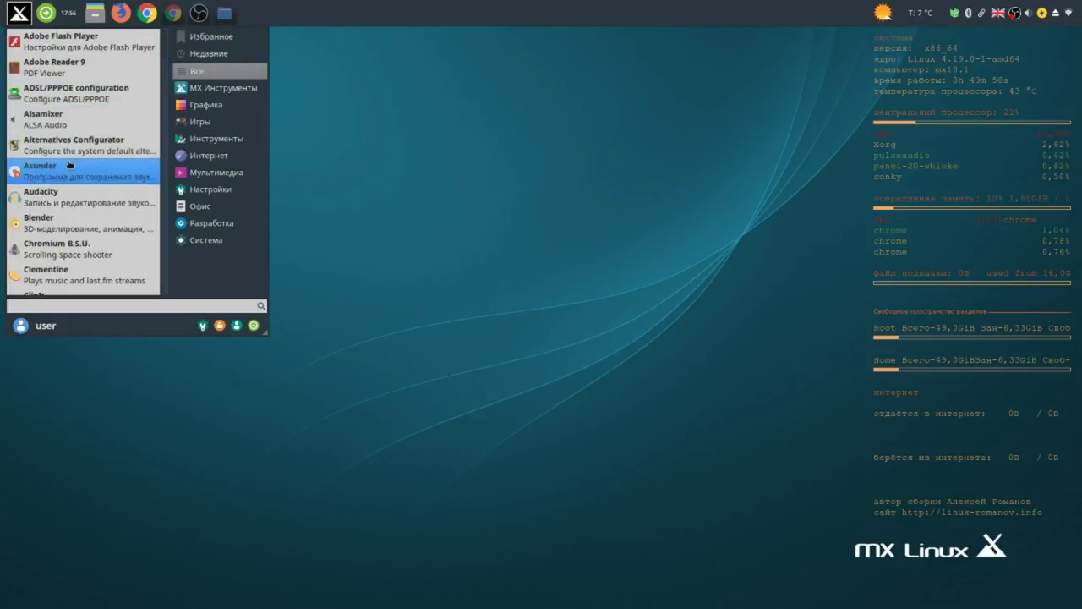
{"action": "scroll", "coordinate": [67, 164], "scroll_direction": "down", "scroll_amount": 3}
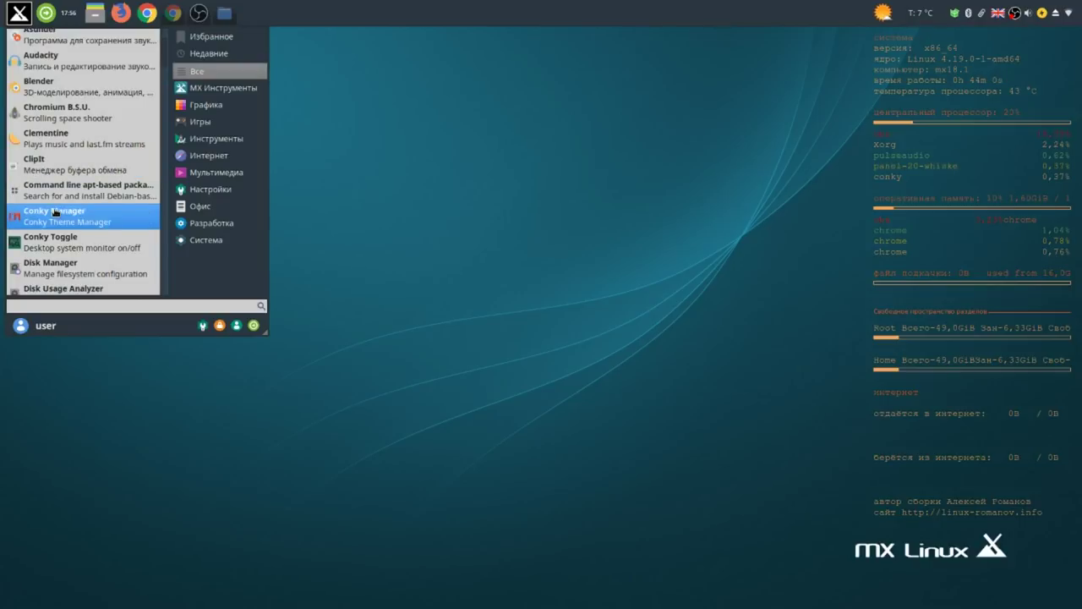
{"action": "left_click", "coordinate": [54, 211]}
Disable conky lmc2-rus, enable conky short lmc-rus, and open its Edit Widget settings.
{"action": "scroll", "coordinate": [550, 363], "scroll_direction": "down", "scroll_amount": 10}
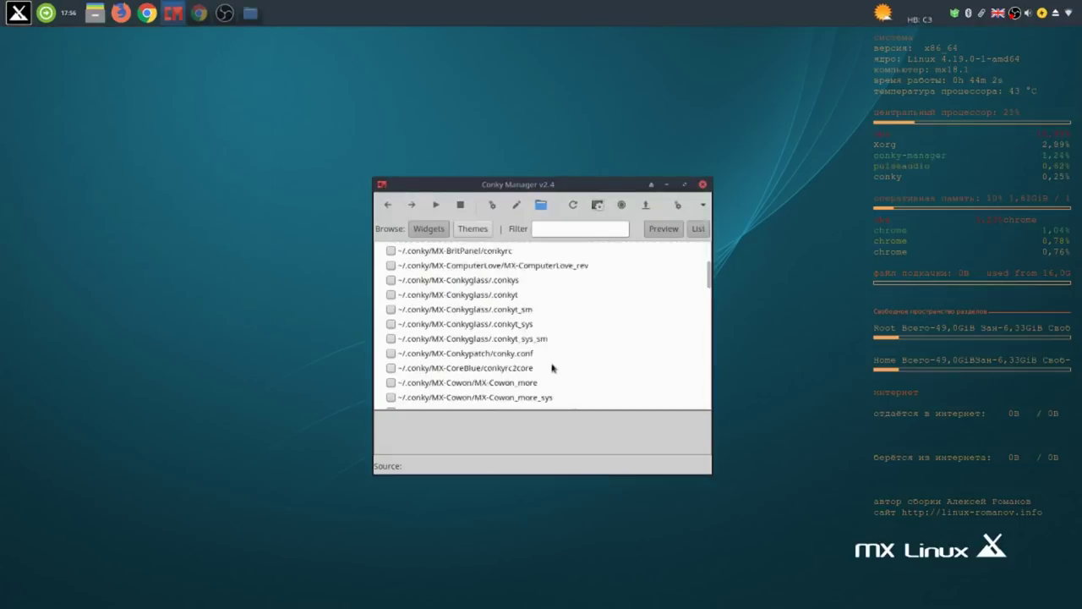
{"action": "scroll", "coordinate": [547, 364], "scroll_direction": "down", "scroll_amount": 5}
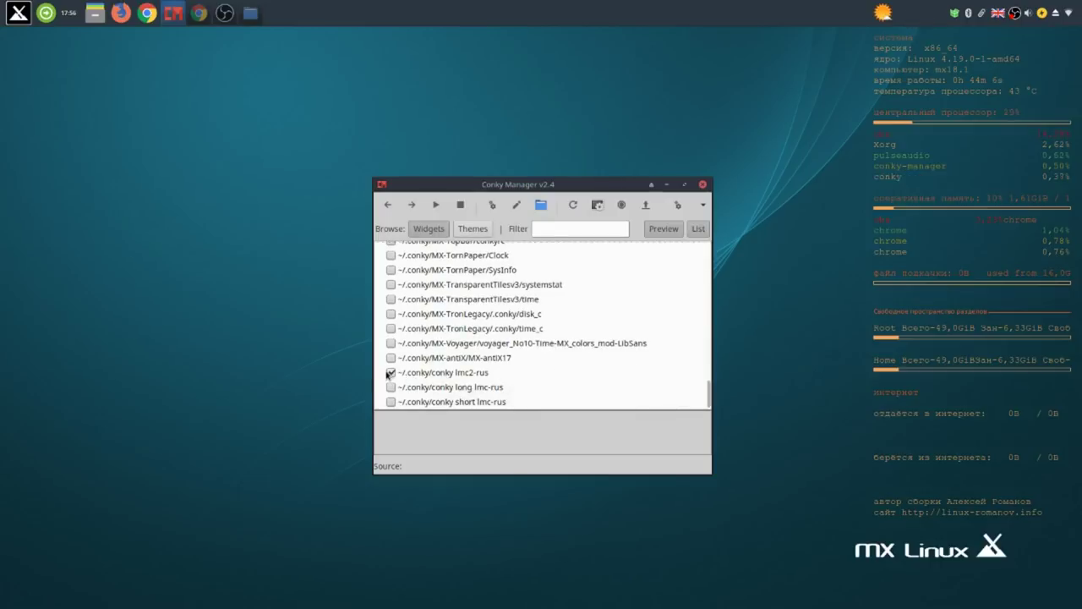
{"action": "left_click", "coordinate": [390, 372]}
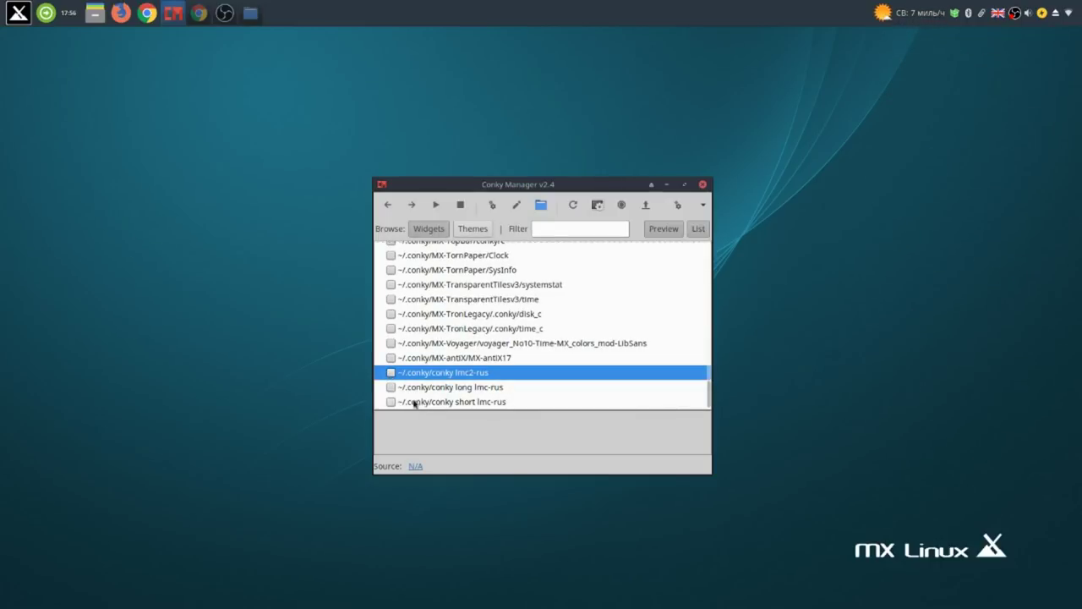
{"action": "left_click", "coordinate": [391, 403]}
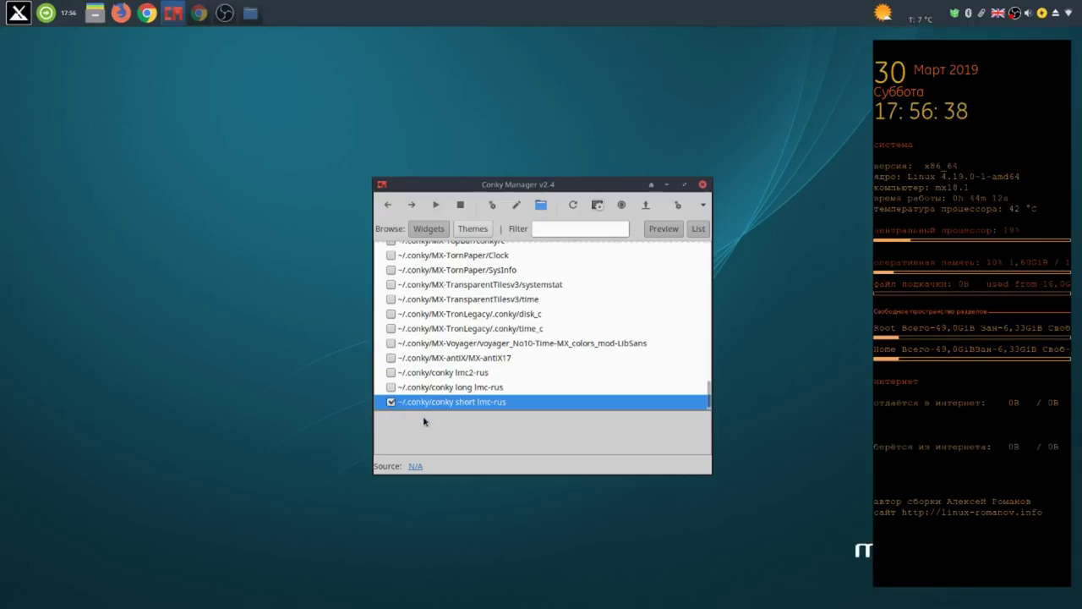
{"action": "left_click", "coordinate": [494, 206]}
Set conky short lmc-rus Transparency Type to Pseudo-Transparent, apply, and close Edit Widget.
{"action": "left_click", "coordinate": [494, 235]}
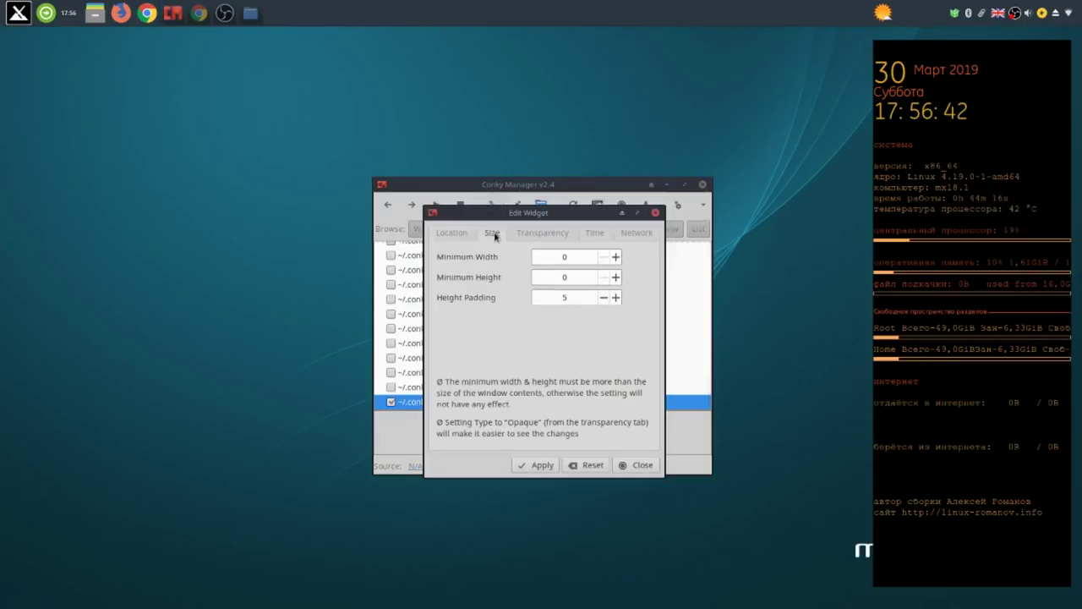
{"action": "left_click", "coordinate": [548, 235]}
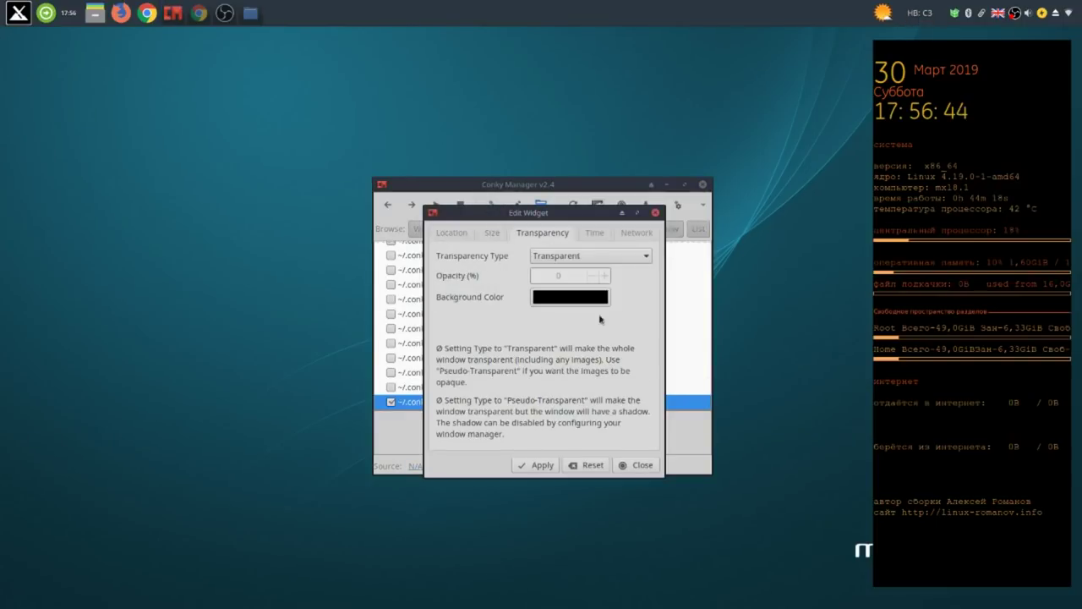
{"action": "left_click", "coordinate": [644, 256]}
{"action": "left_click", "coordinate": [632, 272]}
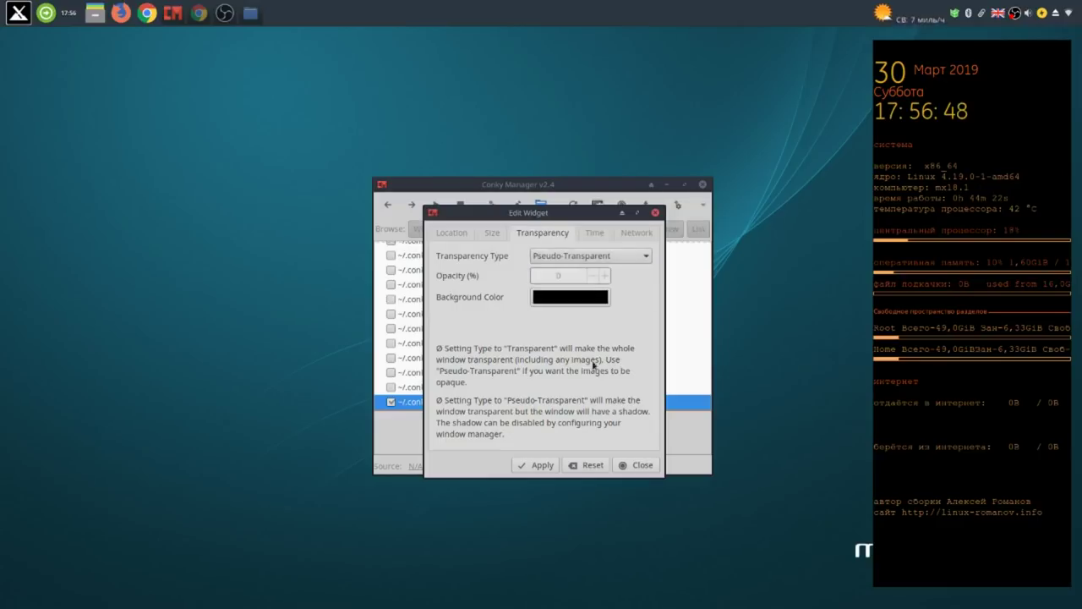
{"action": "left_click", "coordinate": [542, 465]}
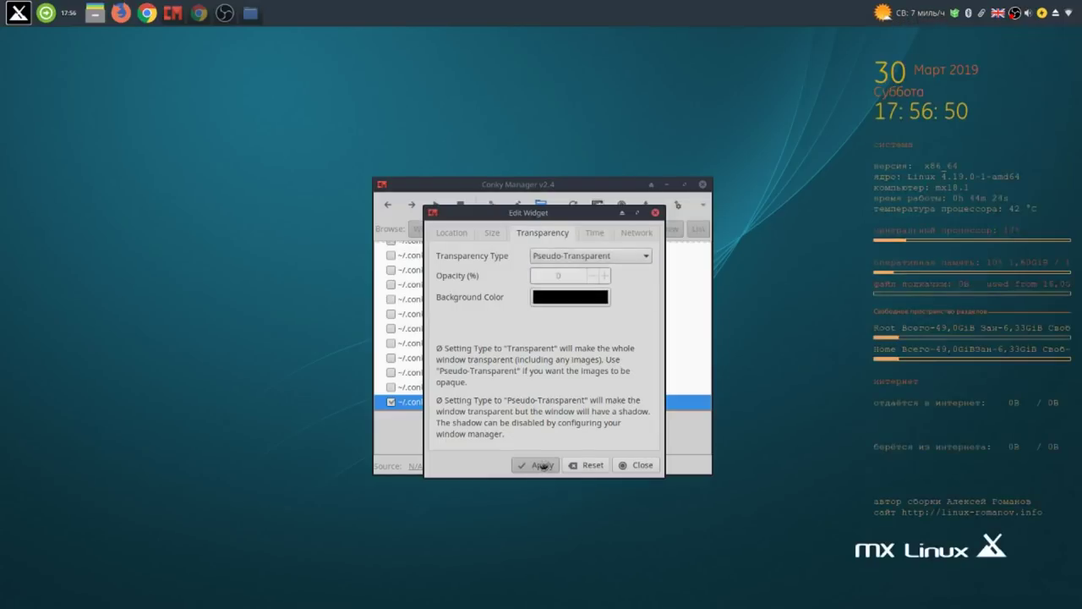
{"action": "left_click", "coordinate": [650, 467]}
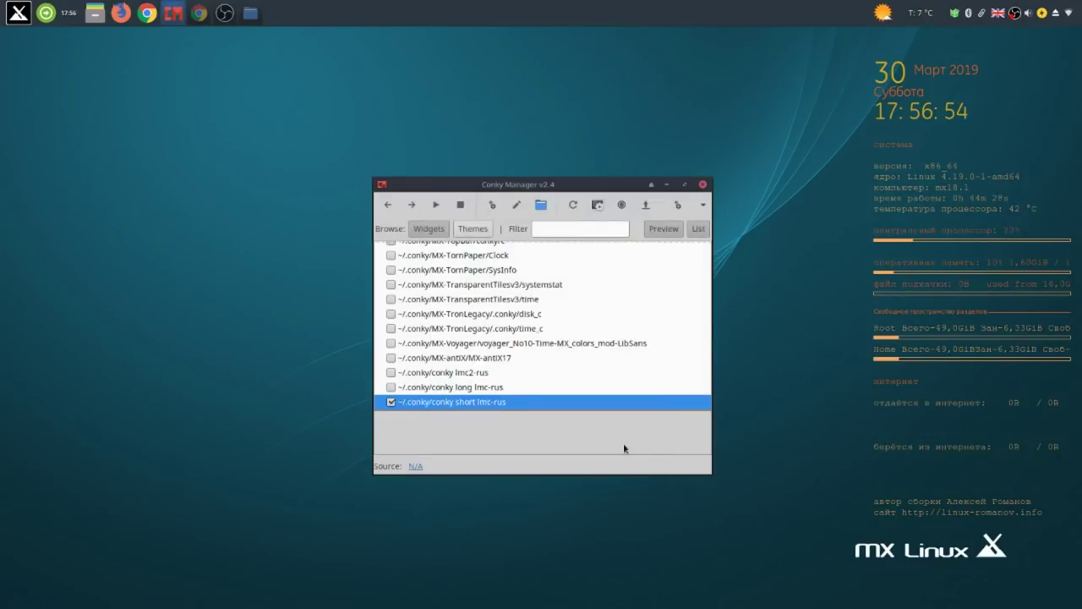
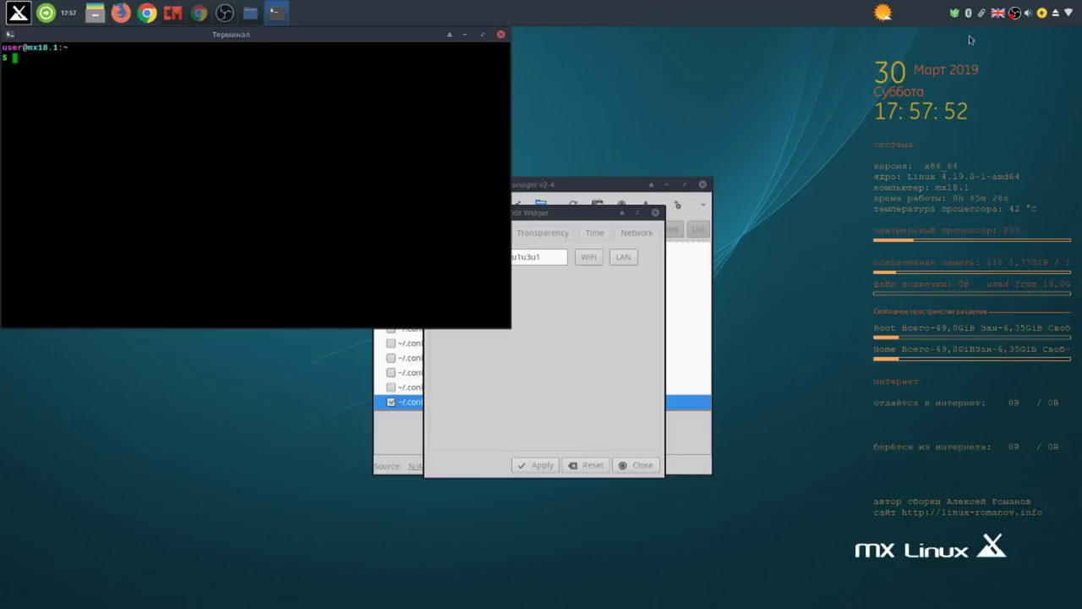
Run iwconfig in the terminal: wlan1 is associated at 2.437 GHz and wlan0 is unassociated.
{"action": "right_click", "coordinate": [1014, 13]}
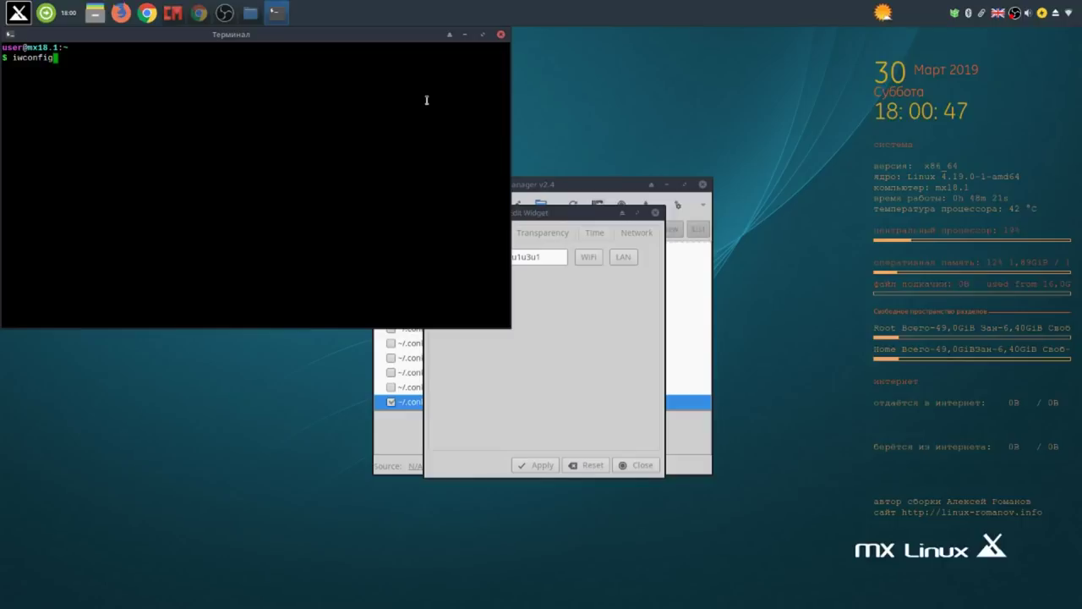
{"action": "key", "text": "Return"}
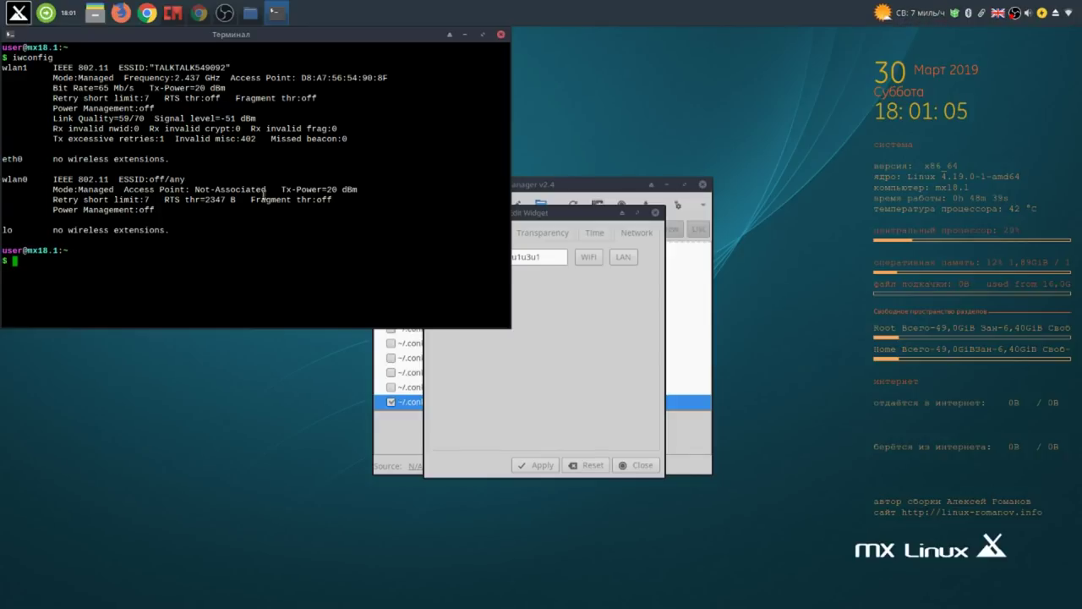
{"action": "left_click", "coordinate": [572, 217]}
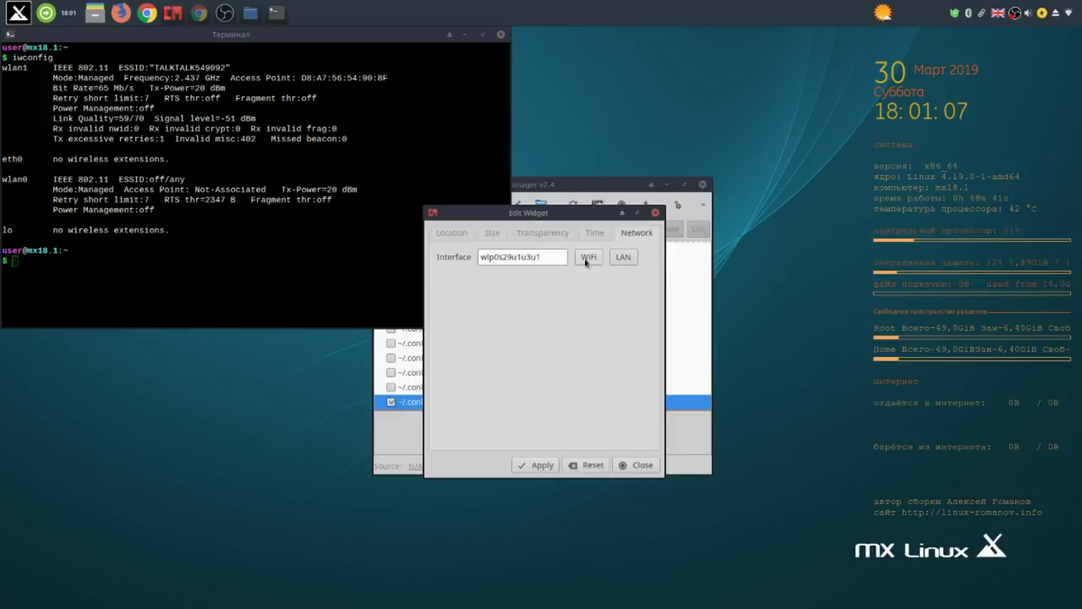
Replace the widget's interface wlp0s29u1u3u1 with the detected wireless name wlan0 and apply.
{"action": "left_click", "coordinate": [588, 257]}
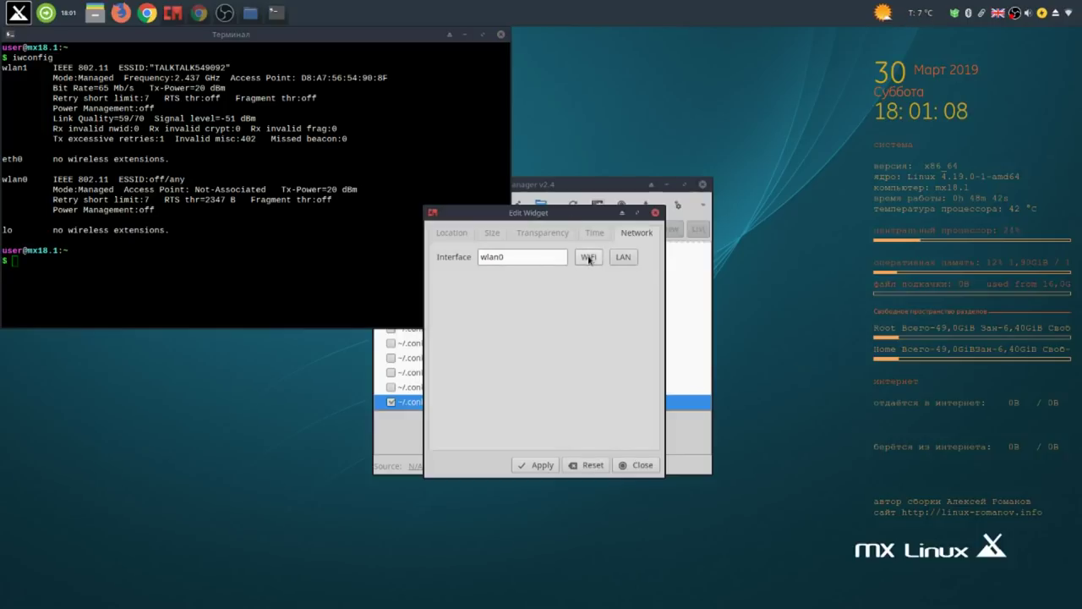
{"action": "left_click", "coordinate": [539, 468]}
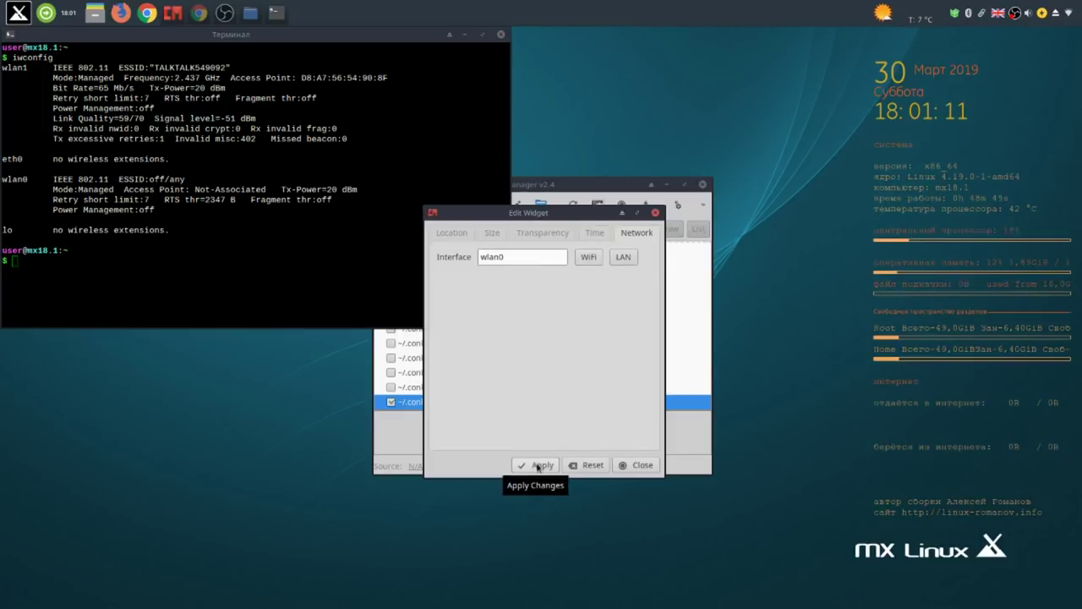
In Chrome, play two suggested YouTube videos, pause playback, and minimize the browser.
{"action": "left_click", "coordinate": [201, 15]}
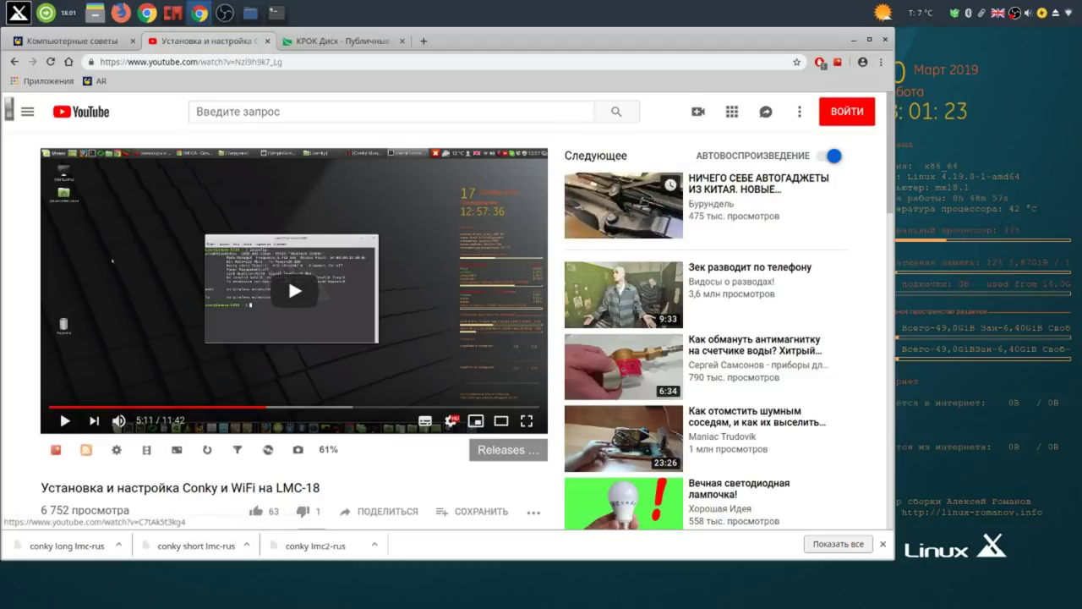
{"action": "left_click", "coordinate": [623, 205]}
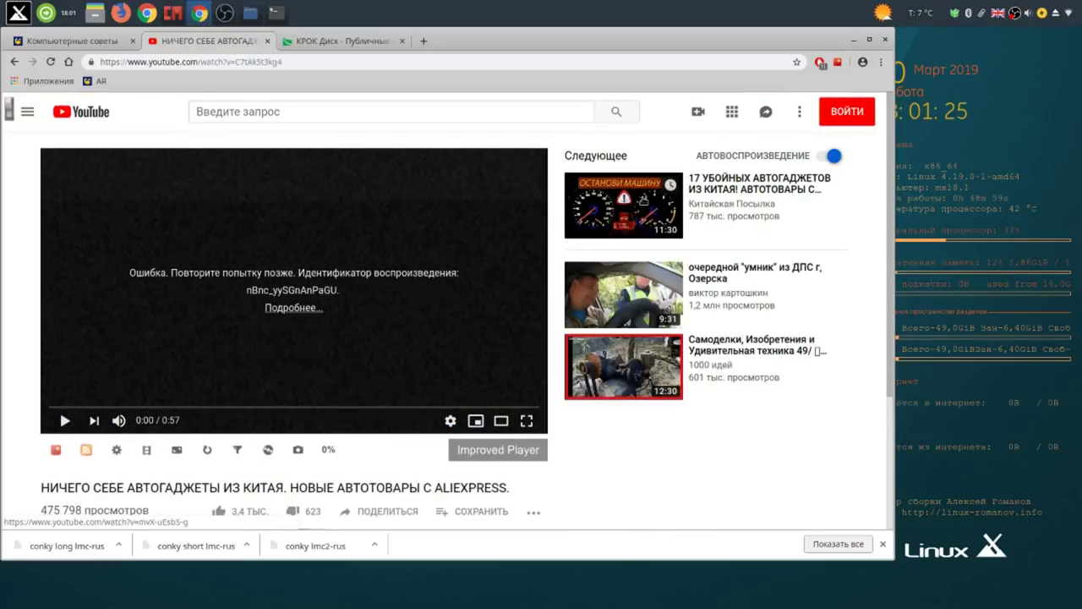
{"action": "left_click", "coordinate": [643, 312]}
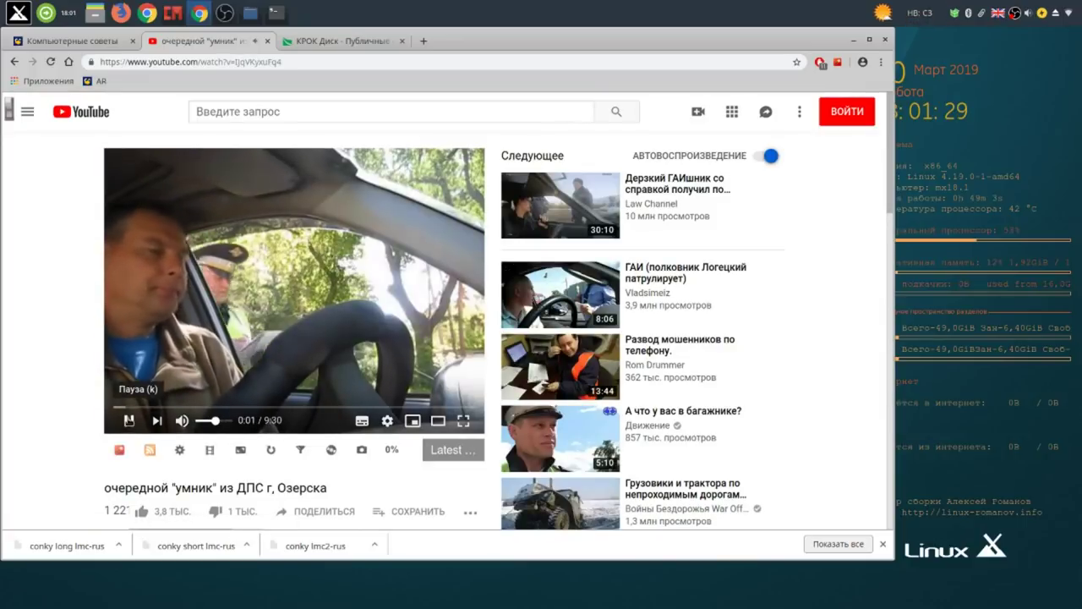
{"action": "left_click", "coordinate": [128, 420]}
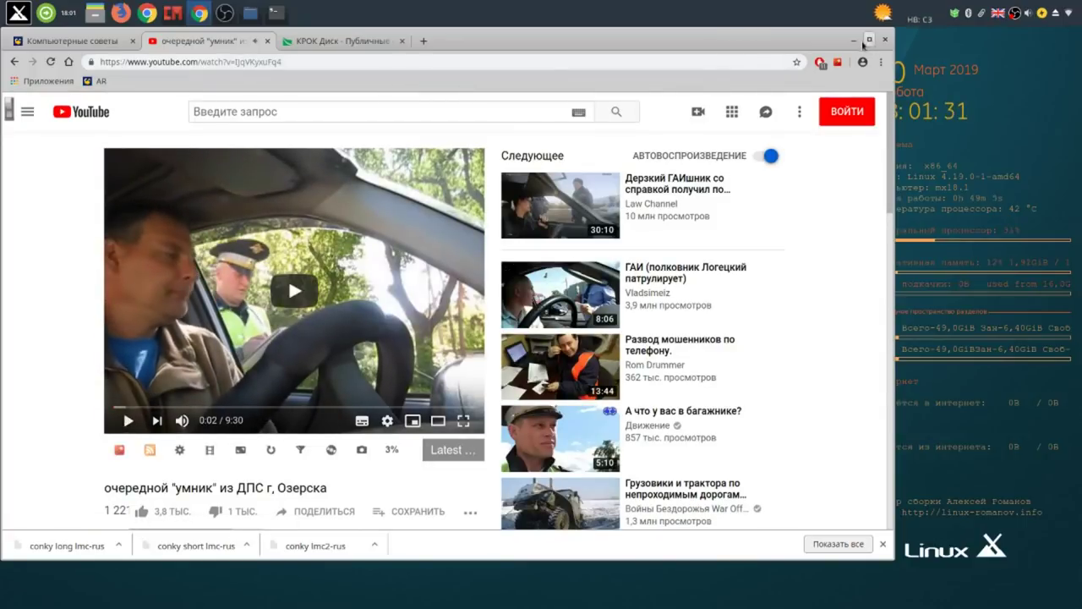
{"action": "left_click", "coordinate": [853, 39]}
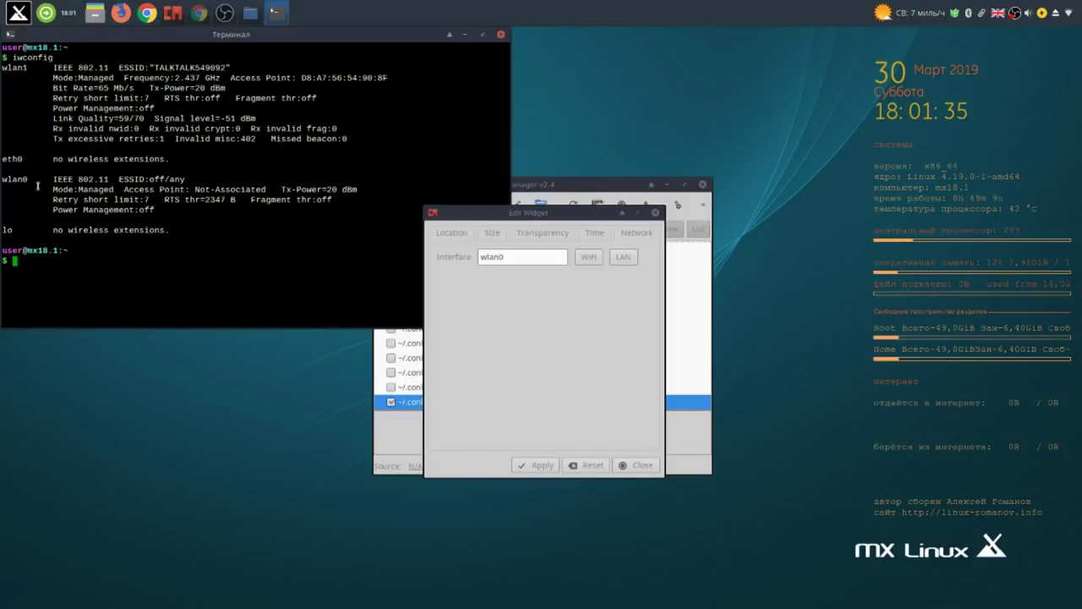
Apply wlan1 as the widget's network interface, then restore wlan0 and reapply.
{"action": "left_click", "coordinate": [518, 258]}
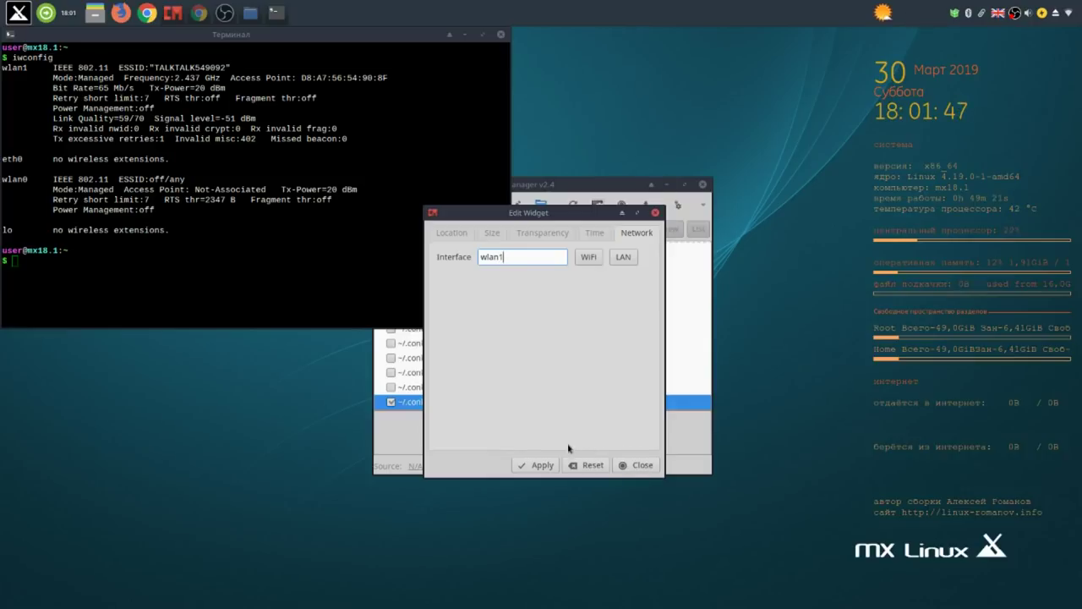
{"action": "left_click", "coordinate": [542, 465]}
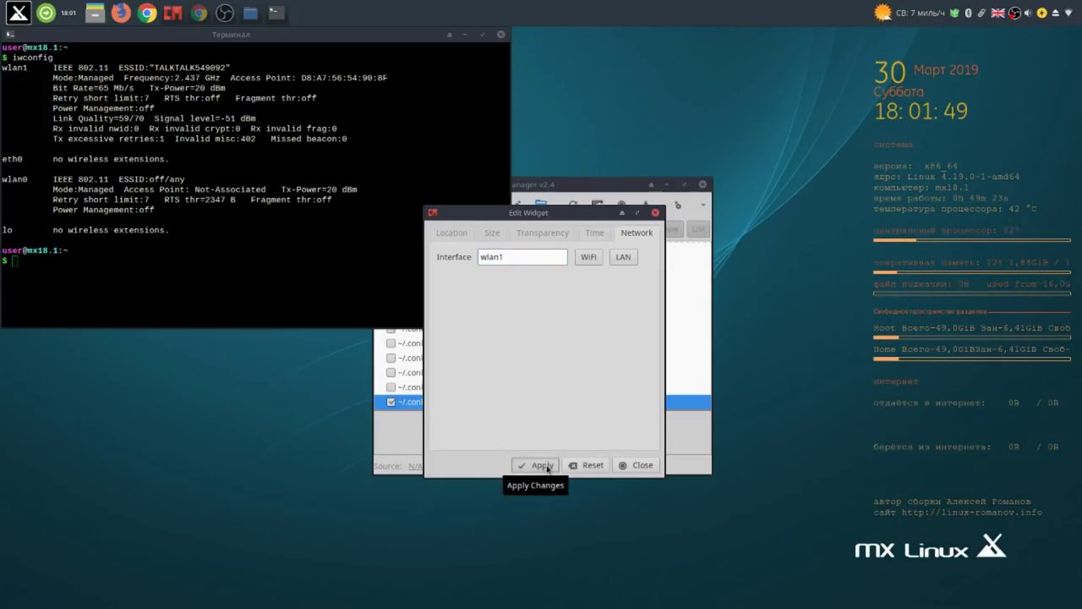
{"action": "left_click", "coordinate": [593, 260]}
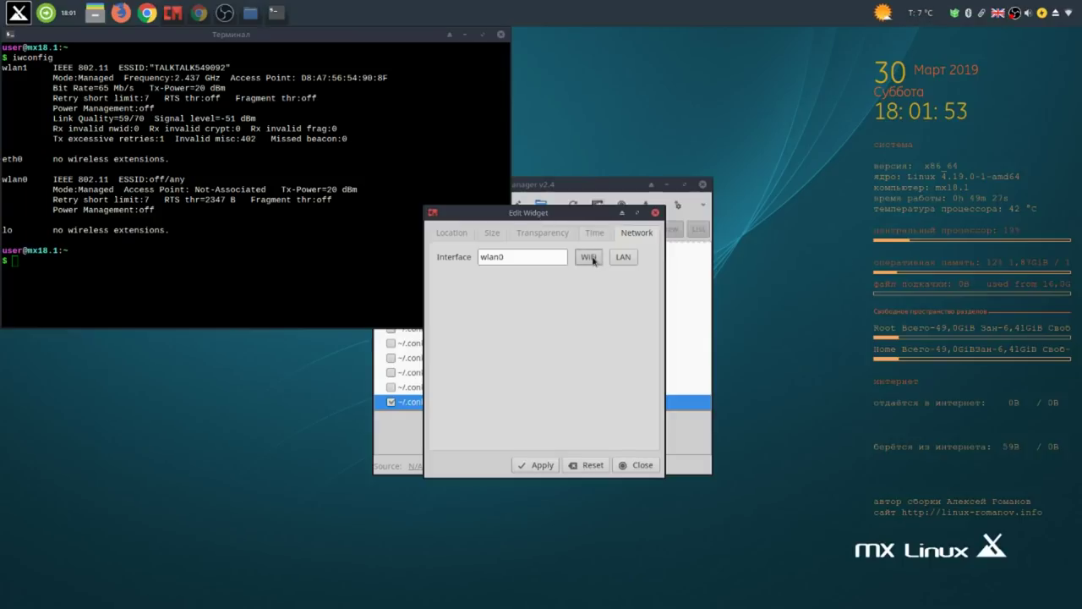
{"action": "left_click", "coordinate": [546, 465]}
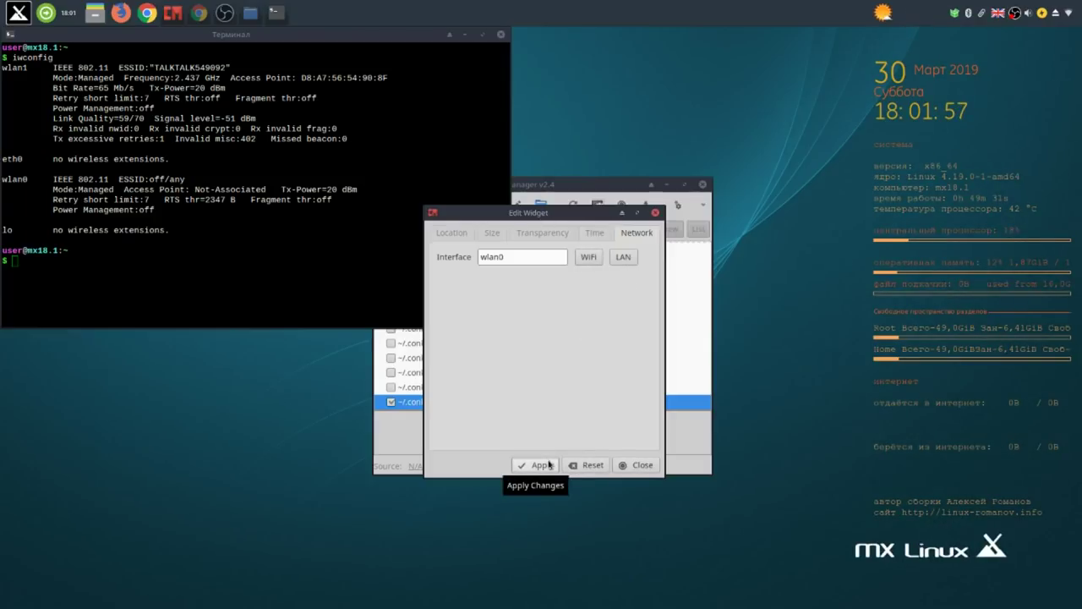
Play another suggested police video in Chrome, pause it, and minimize the browser.
{"action": "left_click", "coordinate": [199, 13]}
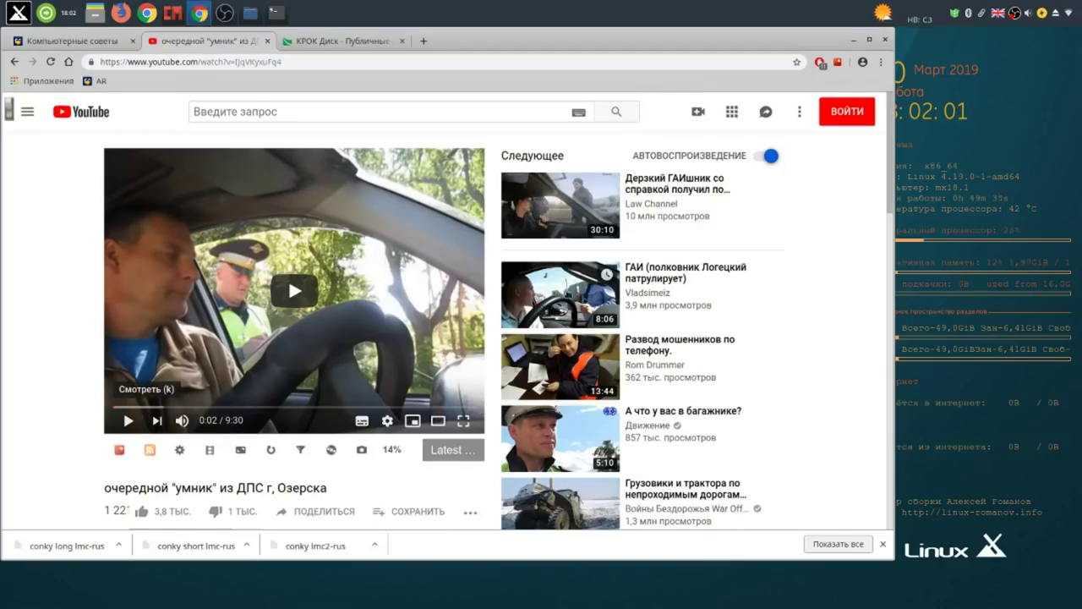
{"action": "left_click", "coordinate": [596, 295]}
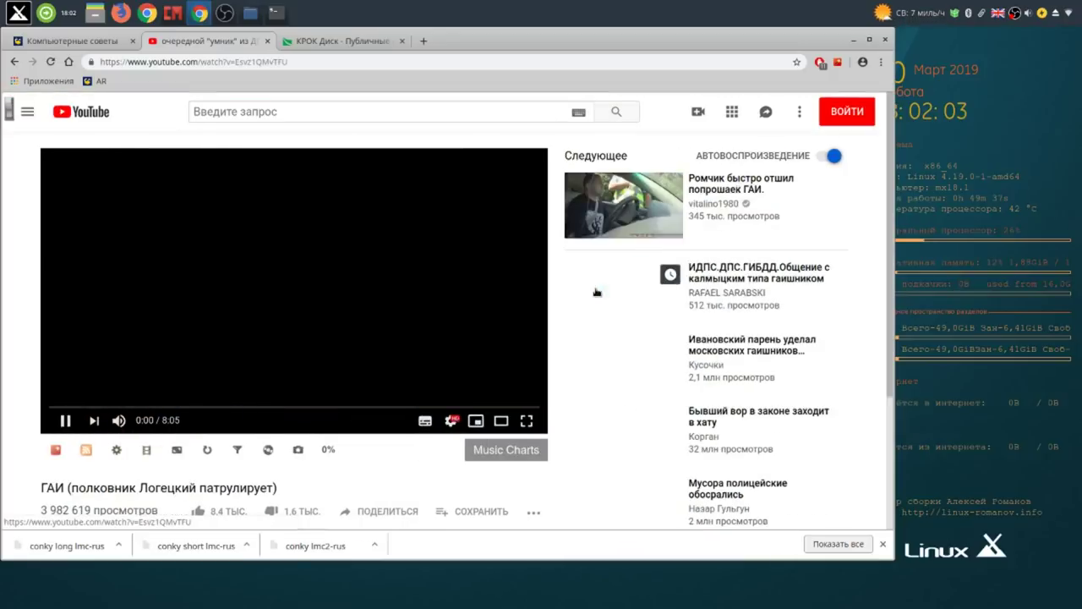
{"action": "left_click", "coordinate": [258, 264]}
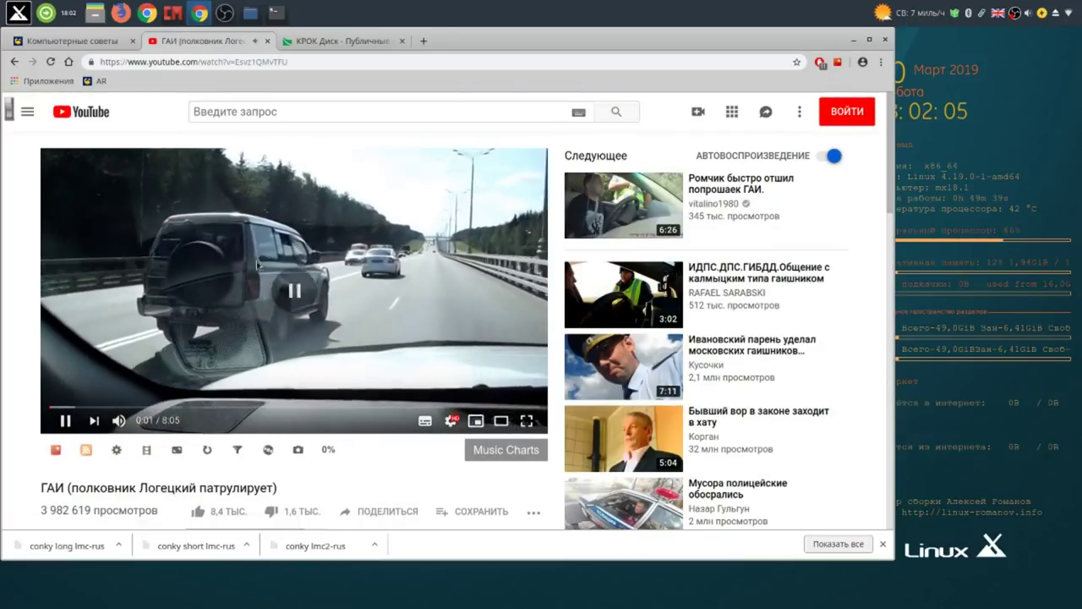
{"action": "left_click", "coordinate": [855, 40]}
{"action": "left_click", "coordinate": [545, 256]}
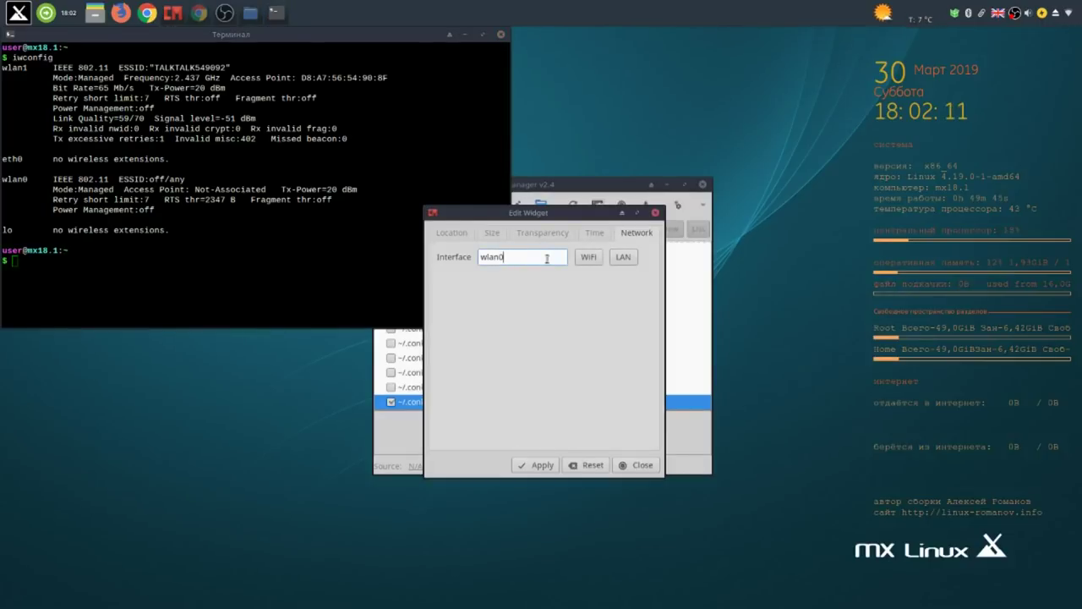
Set the widget's interface to wlan1 and apply it, then close the terminal and widget editor.
{"action": "type", "text": "1"}
{"action": "key", "text": "BackSpace"}
{"action": "left_click", "coordinate": [547, 465]}
{"action": "left_click", "coordinate": [500, 36]}
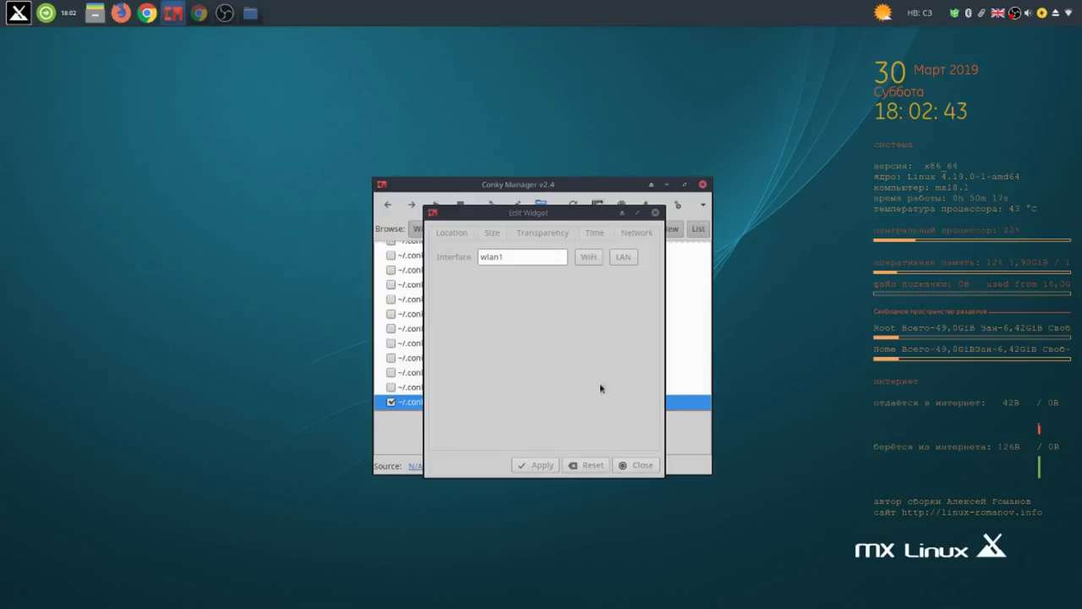
{"action": "left_click", "coordinate": [640, 467]}
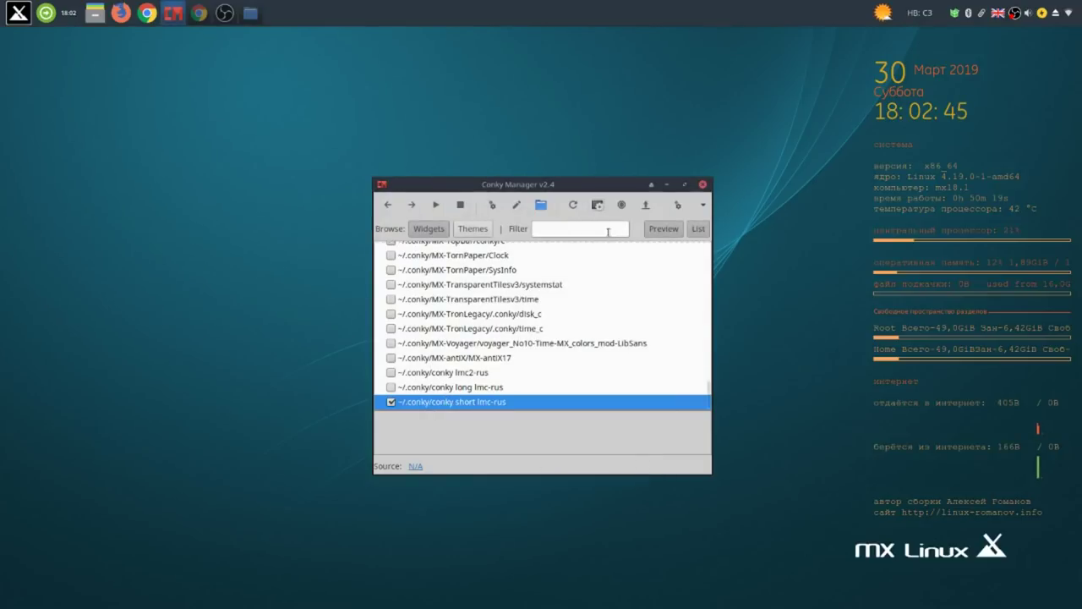
Confirm Conky autostarts at system startup with a 20-second delay, then close Conky Manager.
{"action": "left_click_drag", "start_coordinate": [605, 185], "coordinate": [474, 120]}
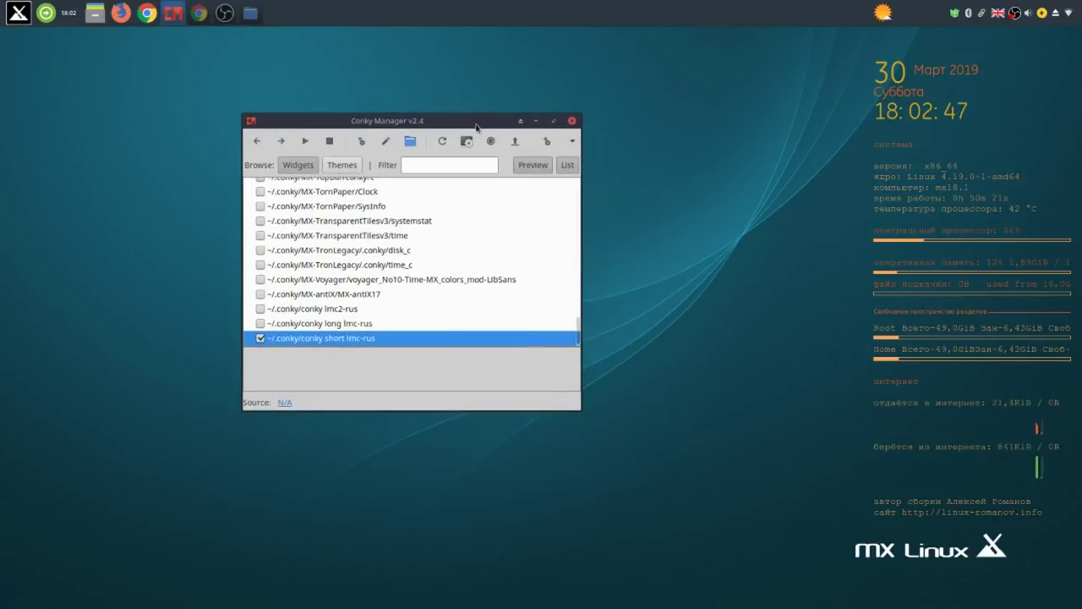
{"action": "left_click", "coordinate": [572, 144]}
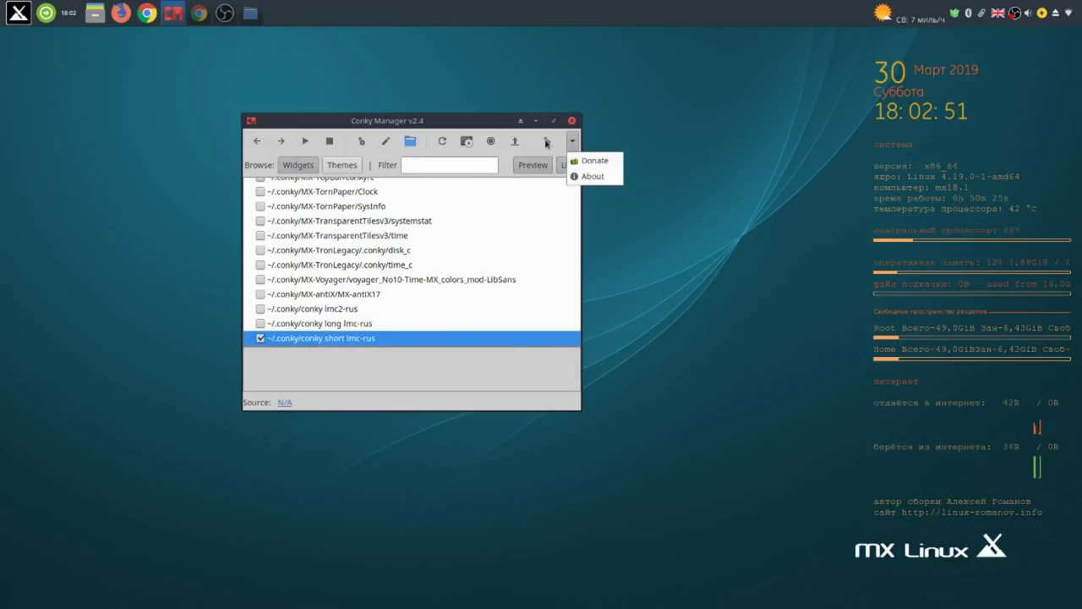
{"action": "left_click", "coordinate": [547, 151]}
{"action": "left_click", "coordinate": [546, 146]}
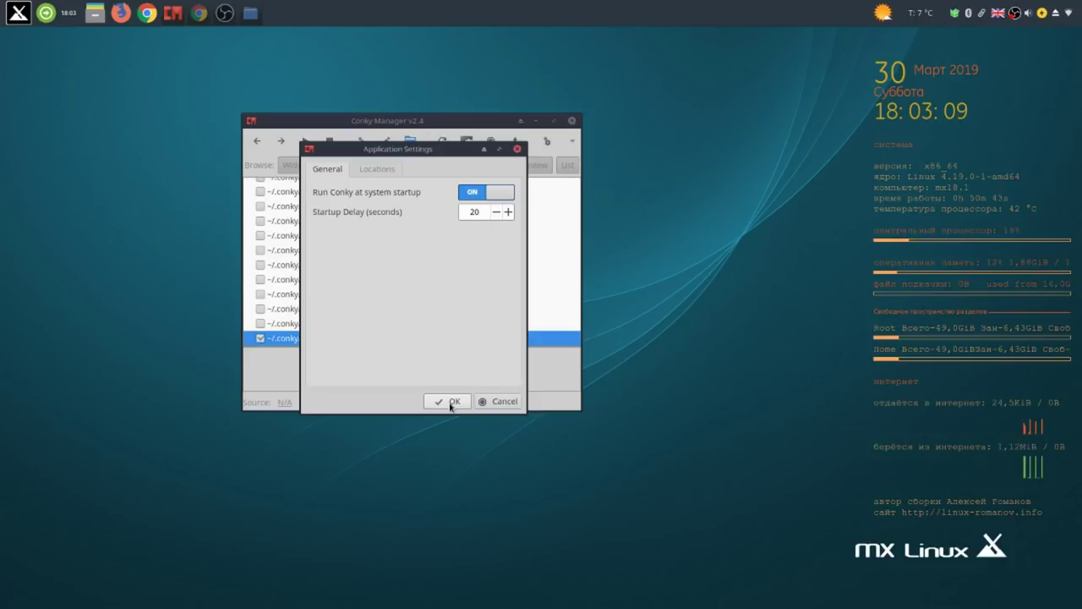
{"action": "left_click", "coordinate": [450, 402]}
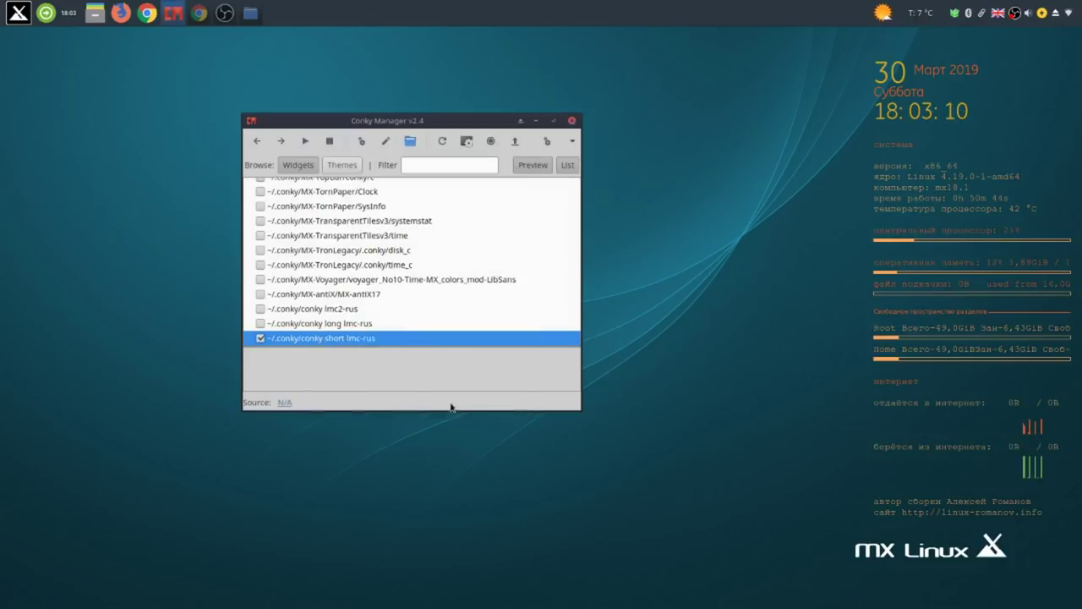
{"action": "left_click", "coordinate": [572, 121]}
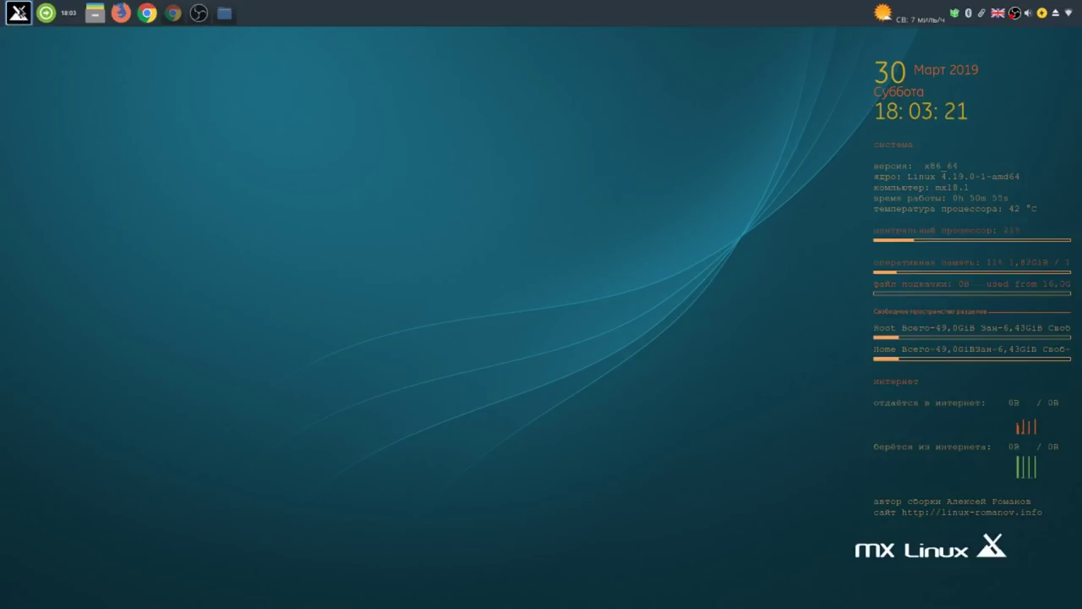
Search 'syn' in Whisker Menu, add Synaptic Package Manager to the top panel, and begin moving its launcher.
{"action": "left_click", "coordinate": [19, 13]}
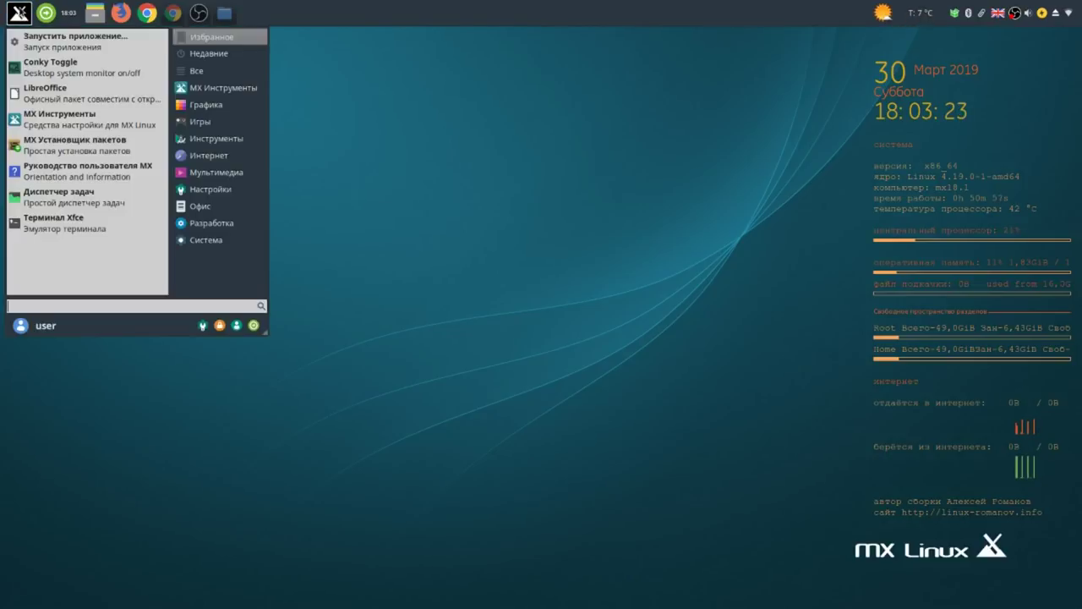
{"action": "left_click", "coordinate": [205, 105]}
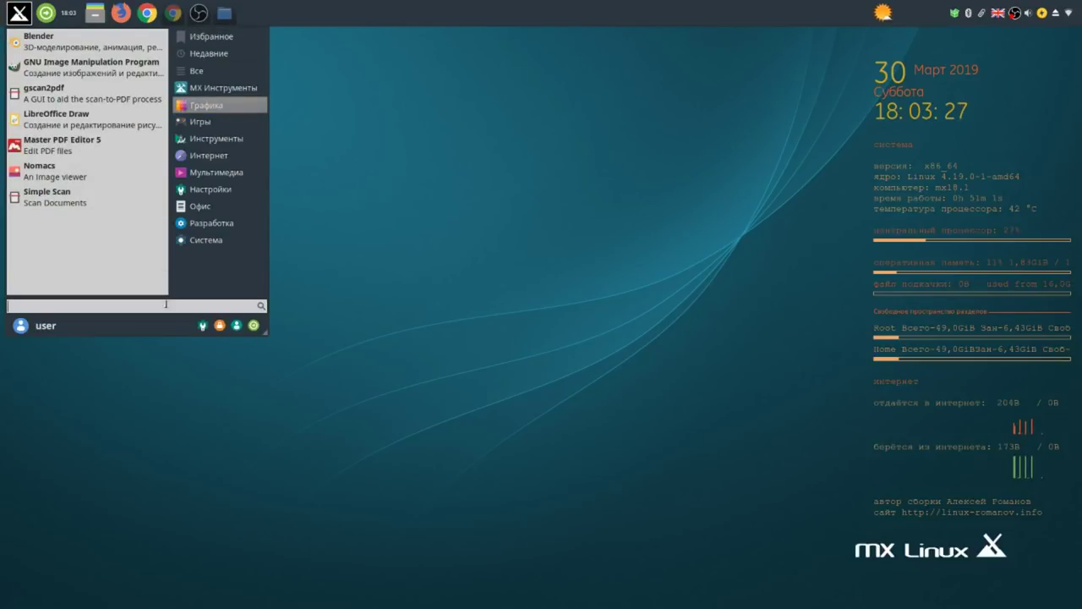
{"action": "type", "text": "syn"}
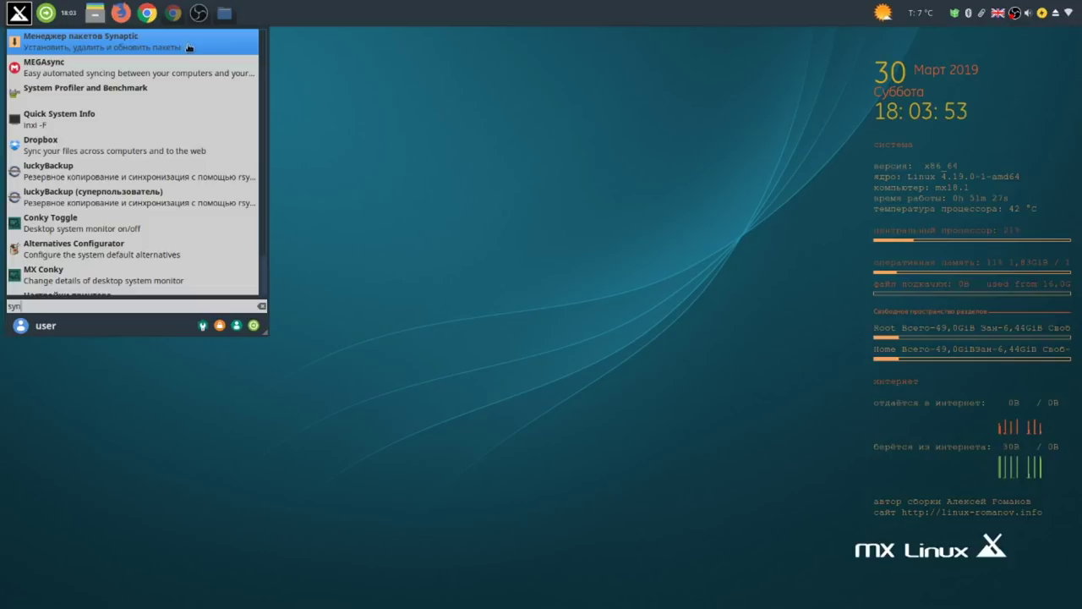
{"action": "right_click", "coordinate": [189, 48]}
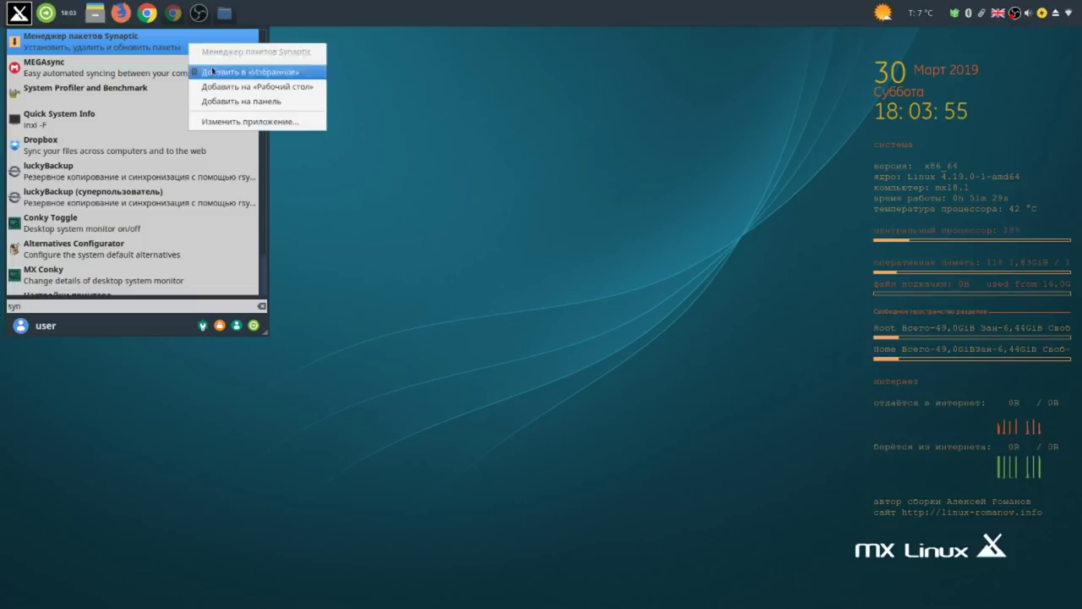
{"action": "left_click", "coordinate": [237, 103]}
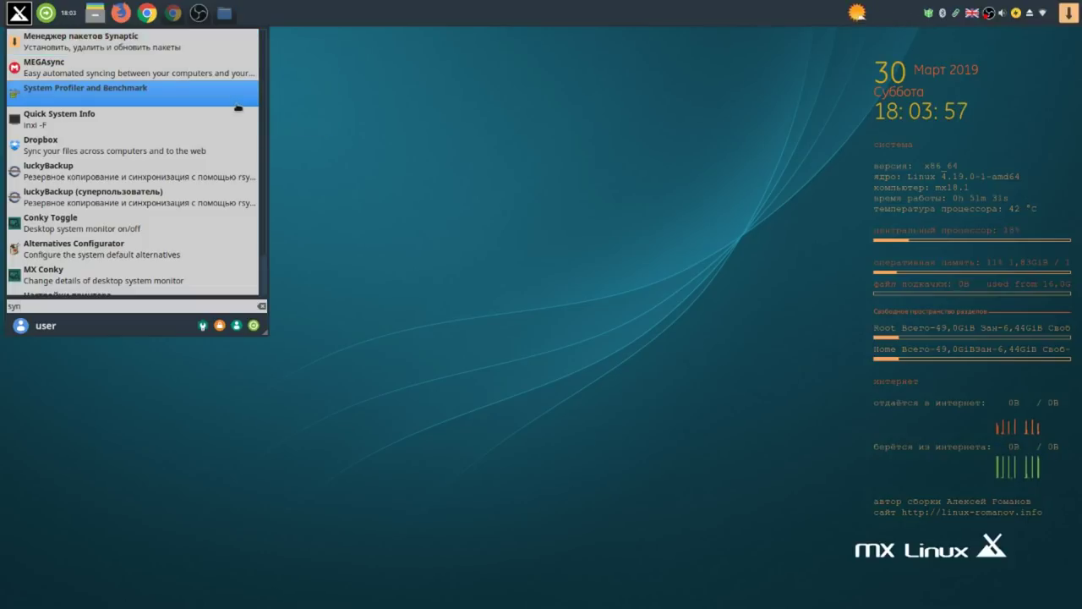
{"action": "left_click", "coordinate": [544, 18]}
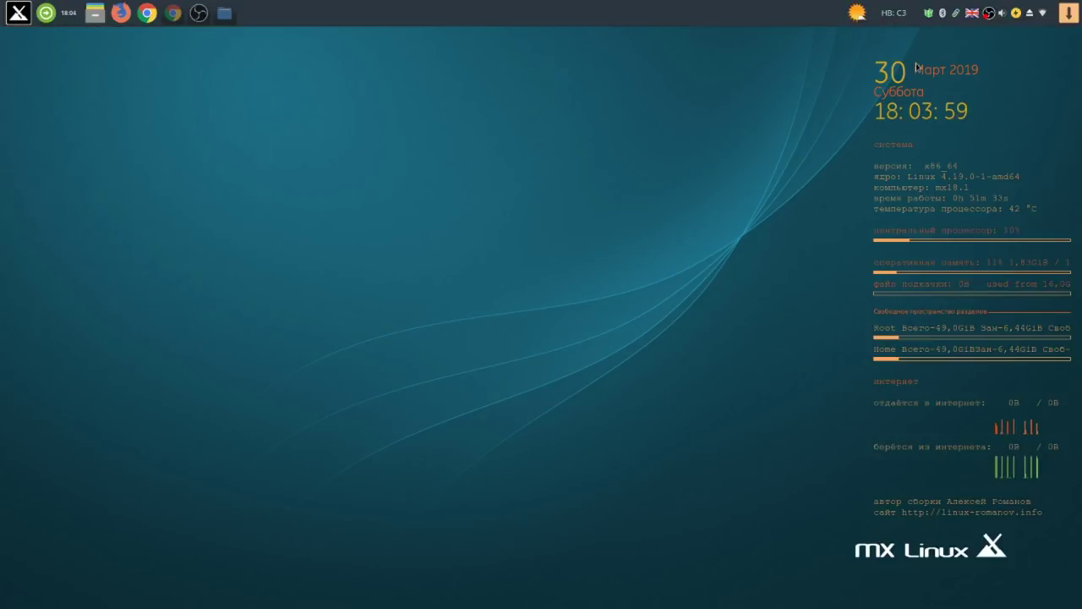
{"action": "right_click", "coordinate": [1068, 13]}
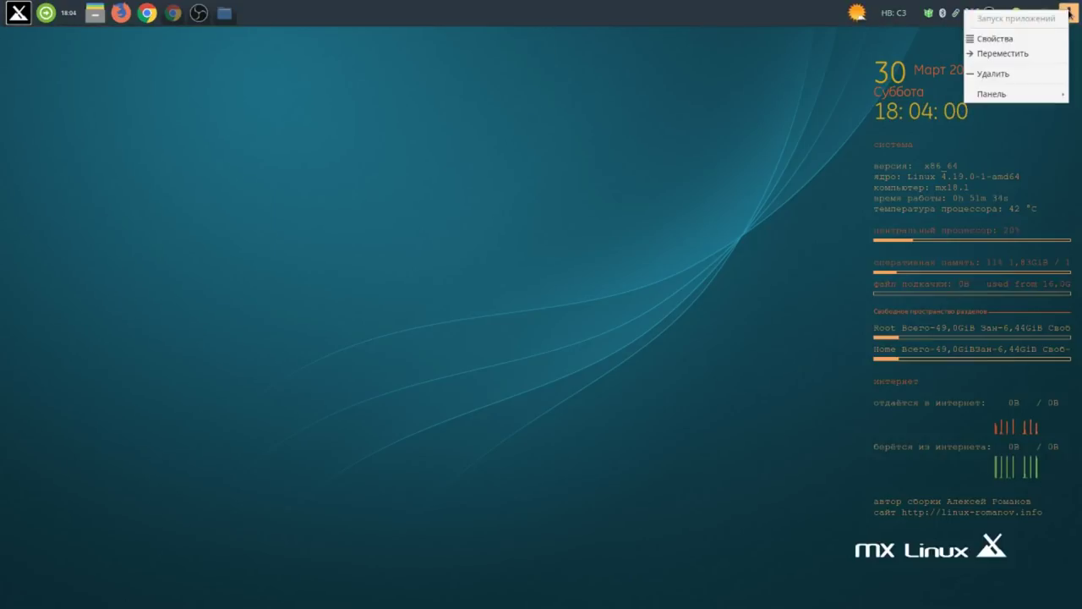
{"action": "left_click", "coordinate": [1021, 55]}
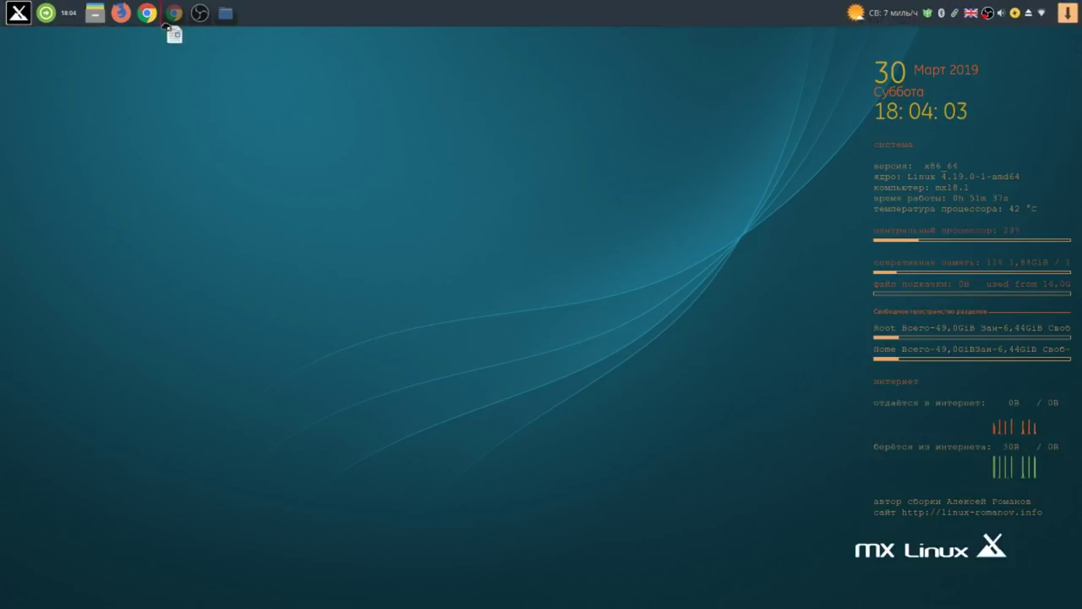
Drop the Synaptic launcher among the left launchers, launch it, and enter the root password.
{"action": "left_click", "coordinate": [116, 17]}
{"action": "left_click", "coordinate": [121, 16]}
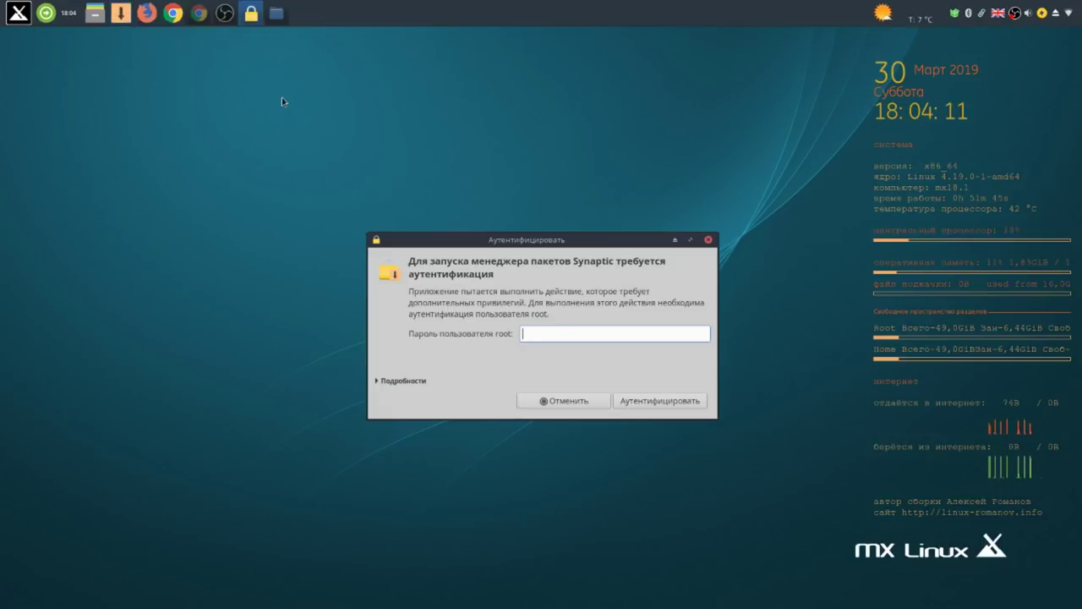
{"action": "type", "text": "••"}
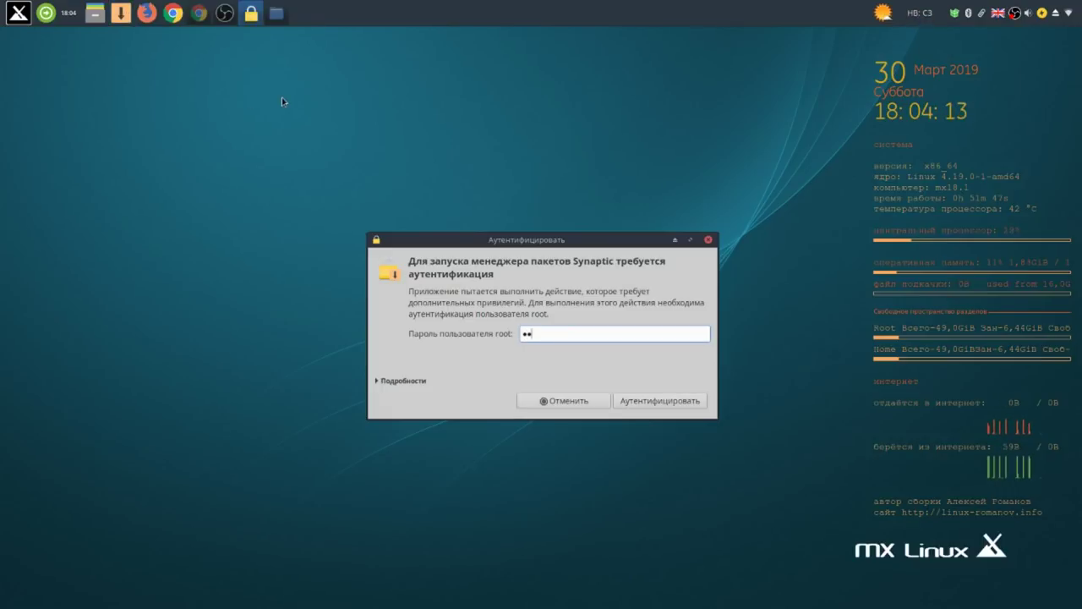
{"action": "key", "text": "Return"}
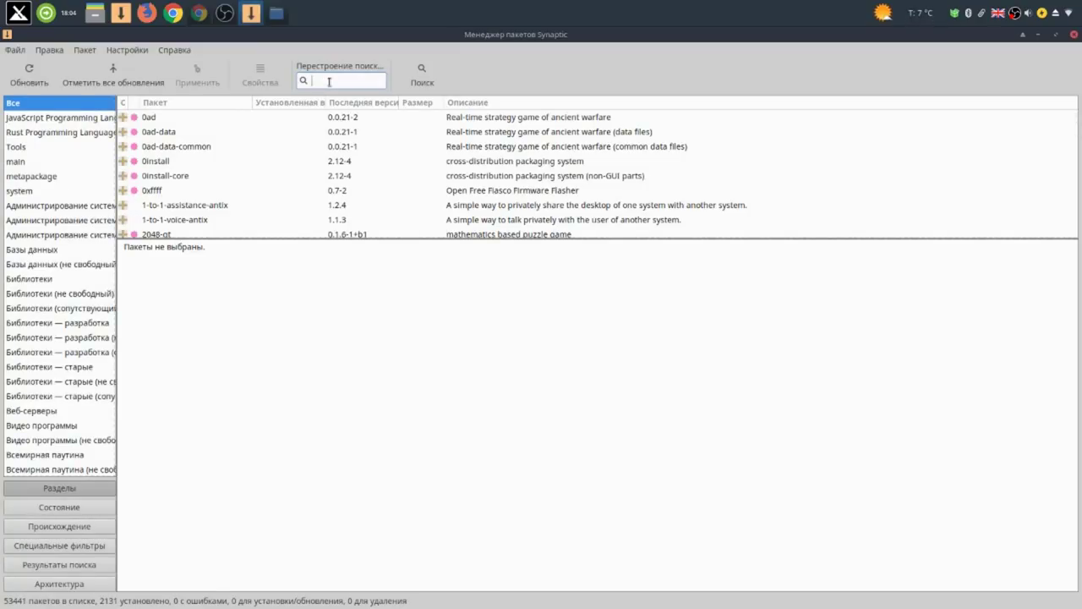
Search 'cherry' and mark cherrytree 0.38.5 with dependencies for installation (5 packages, 7809 kB), then apply.
{"action": "type", "text": "cher"}
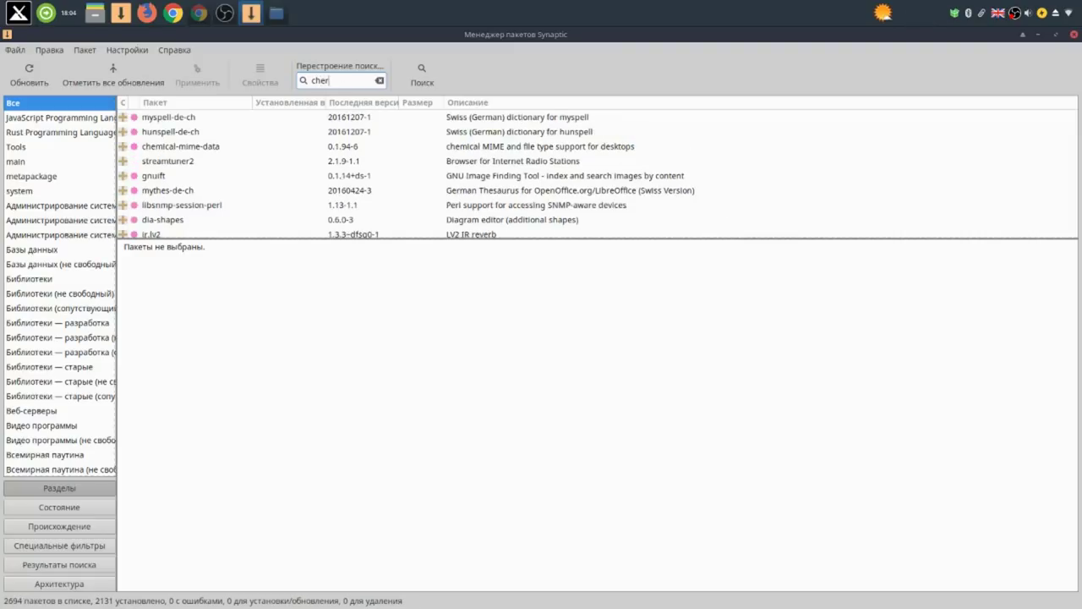
{"action": "type", "text": "rytr"}
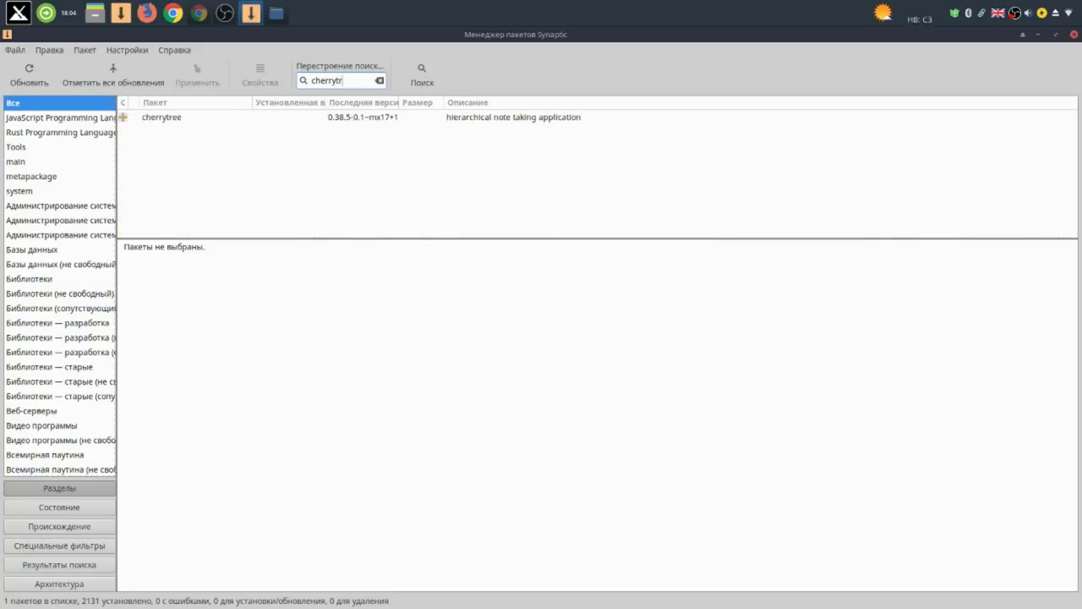
{"action": "left_click", "coordinate": [166, 123]}
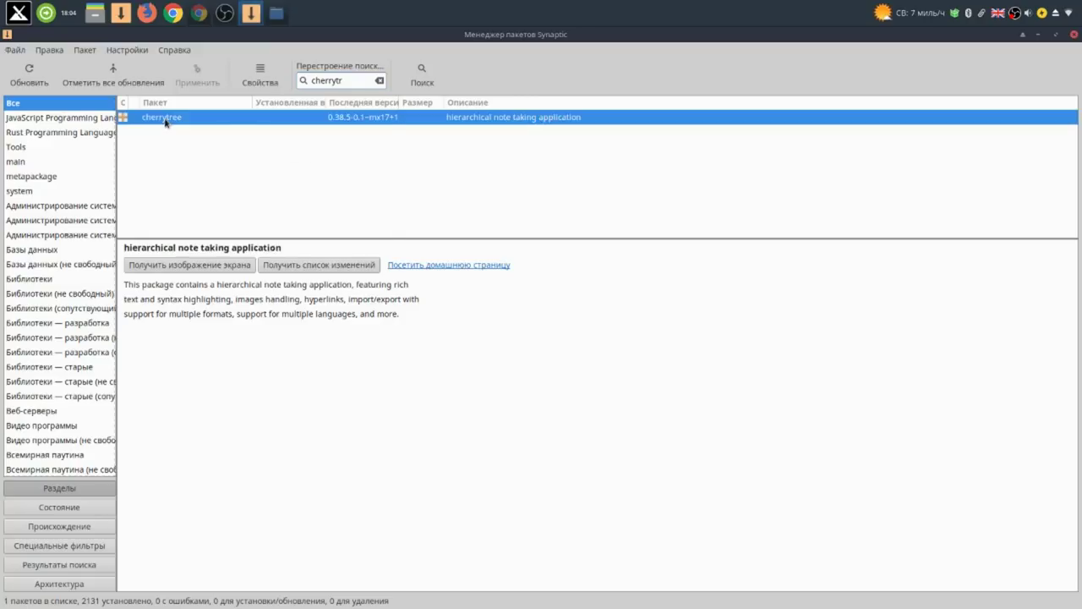
{"action": "right_click", "coordinate": [166, 122]}
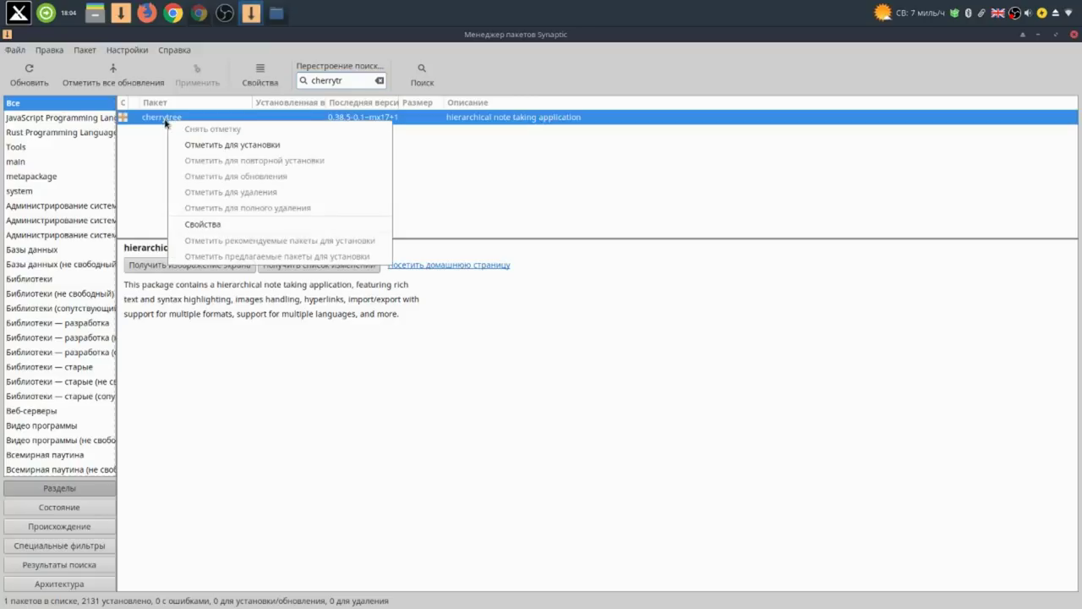
{"action": "left_click", "coordinate": [235, 145]}
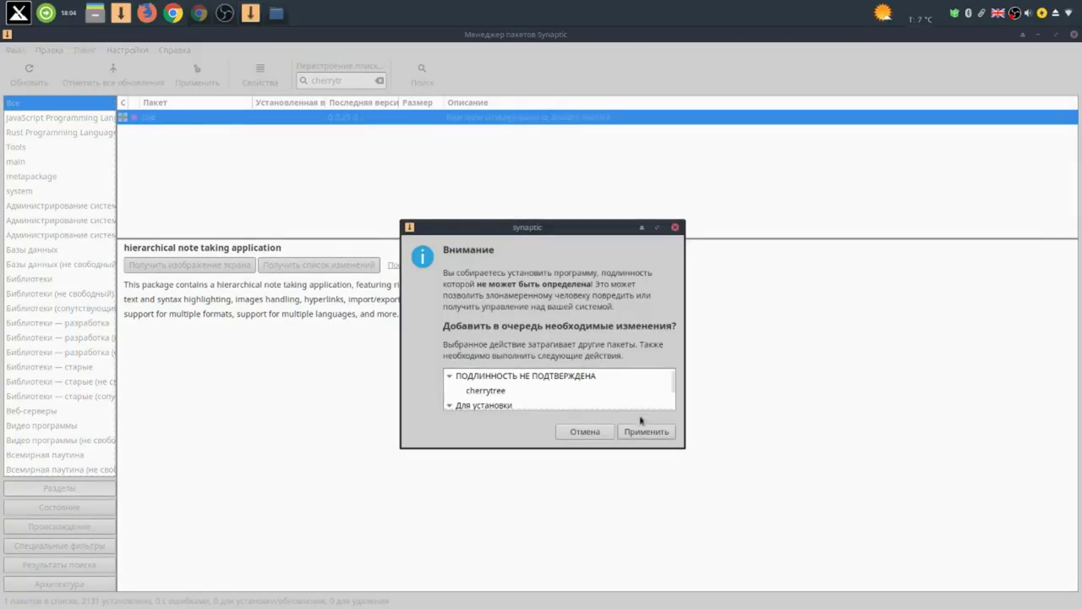
{"action": "left_click", "coordinate": [647, 432]}
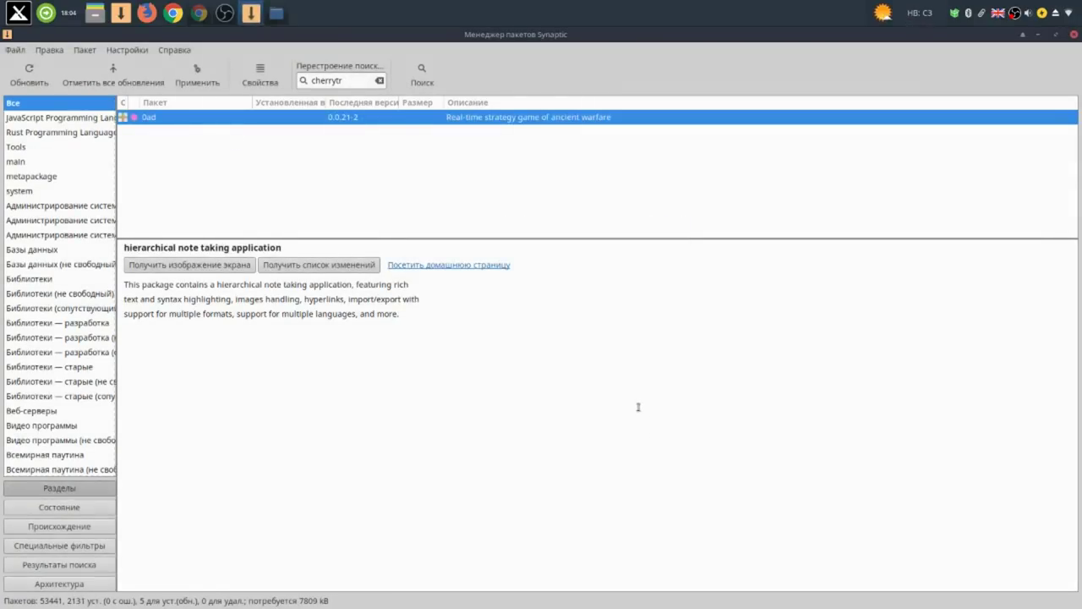
{"action": "left_click", "coordinate": [195, 83]}
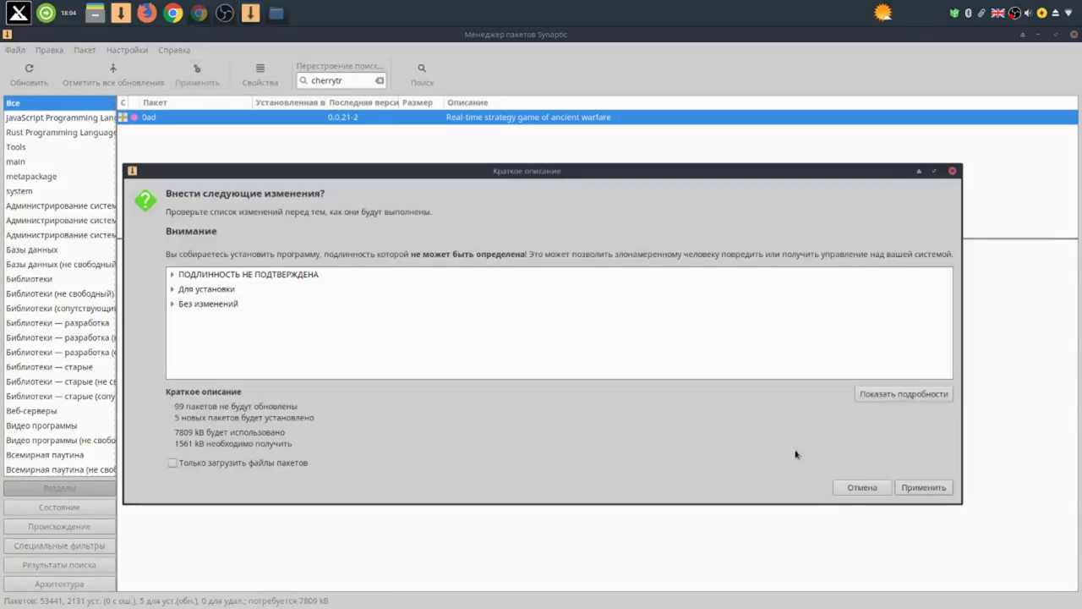
Apply the cherrytree install, set the progress window to auto-close, then stop the screen recording.
{"action": "left_click", "coordinate": [926, 488]}
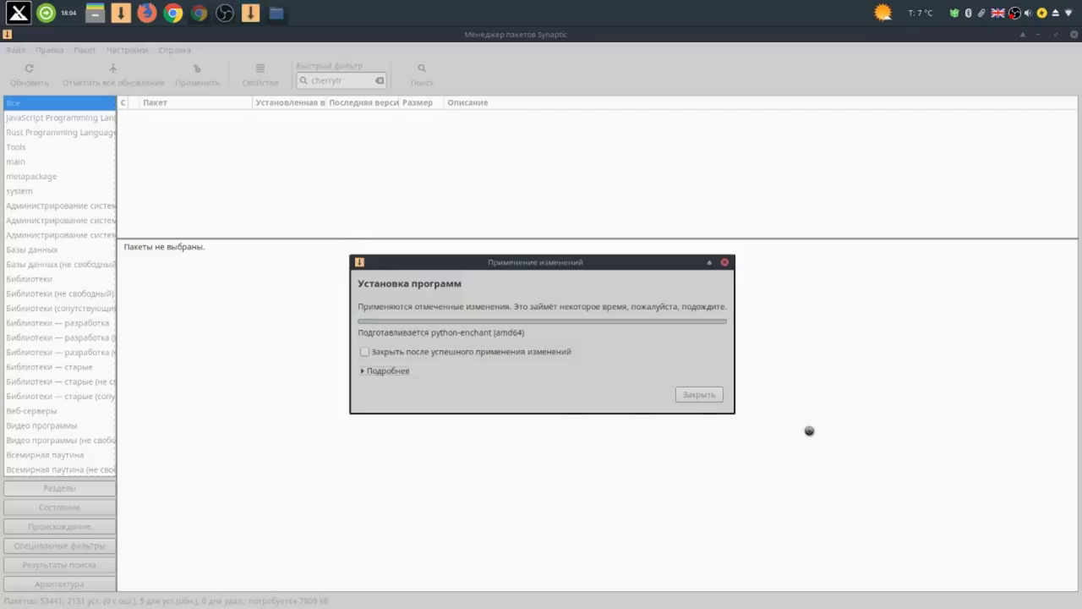
{"action": "left_click", "coordinate": [366, 354]}
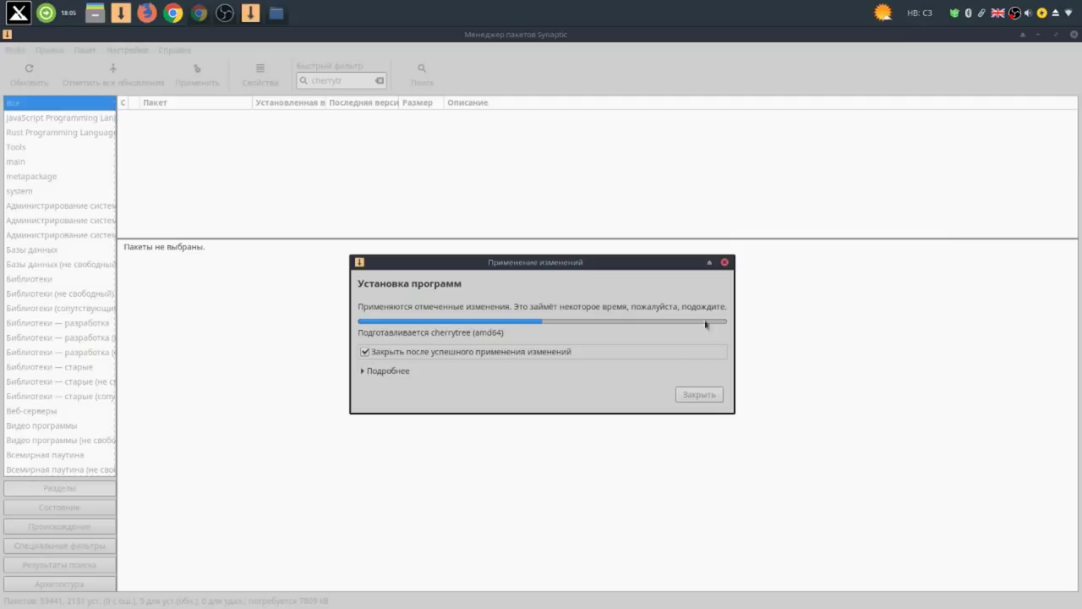
{"action": "left_click", "coordinate": [1055, 36]}
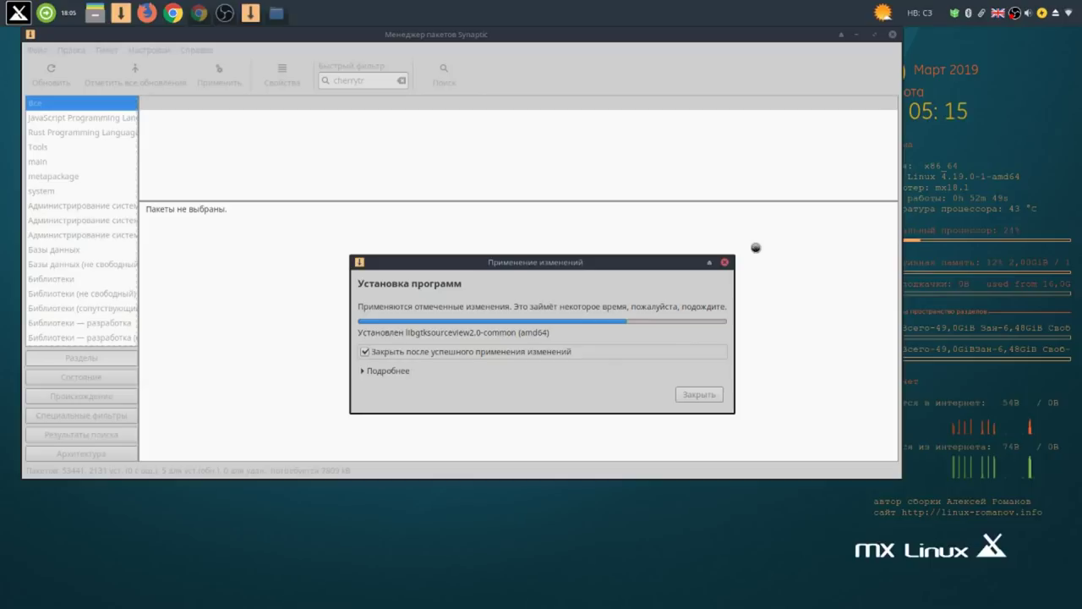
{"action": "right_click", "coordinate": [1014, 16]}
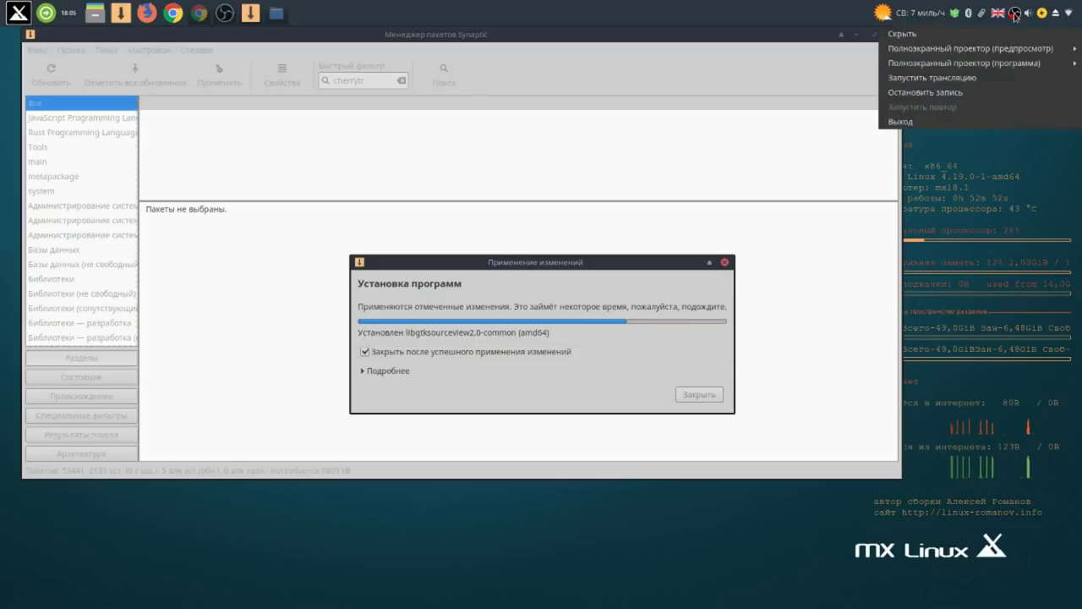
{"action": "left_click", "coordinate": [965, 93]}
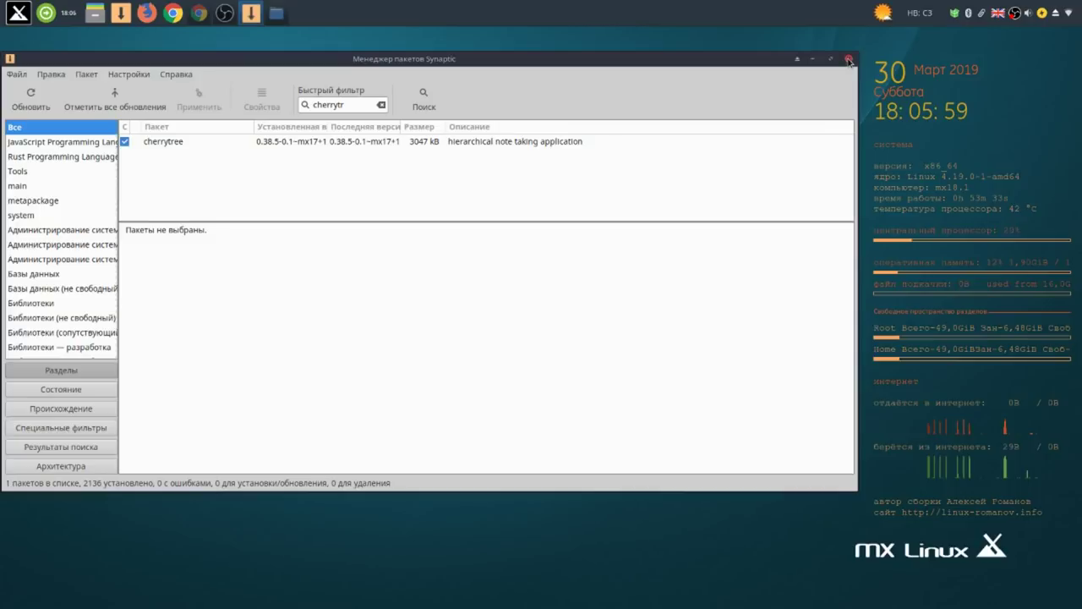
Close Synaptic and launch CherryTree from the MX menu's All applications list.
{"action": "left_click", "coordinate": [848, 59]}
{"action": "left_click", "coordinate": [19, 13]}
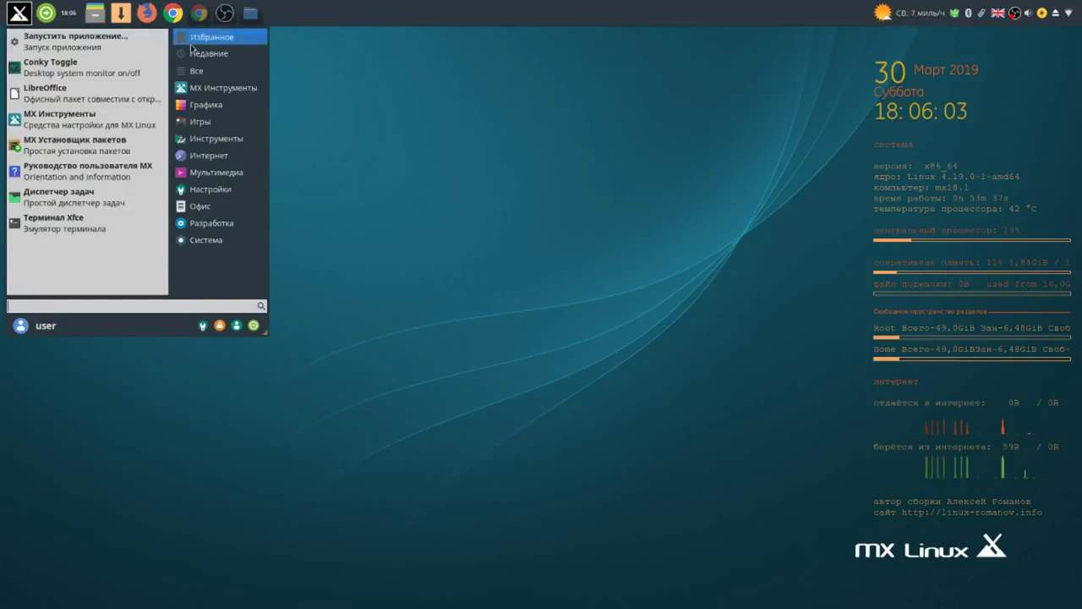
{"action": "left_click", "coordinate": [218, 71]}
{"action": "left_click", "coordinate": [224, 87]}
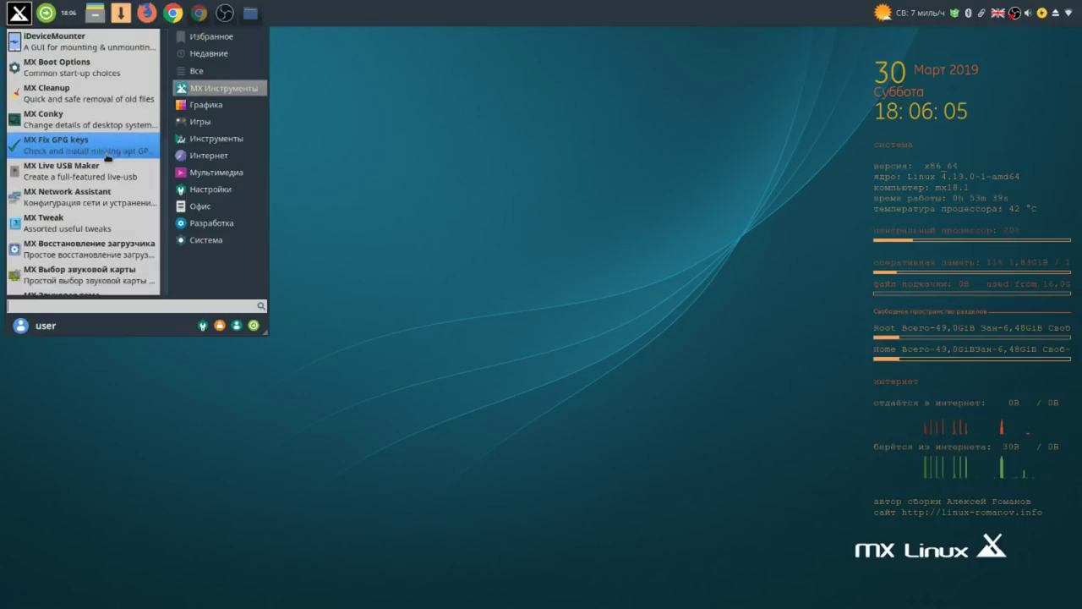
{"action": "left_click", "coordinate": [229, 100]}
{"action": "left_click", "coordinate": [232, 71]}
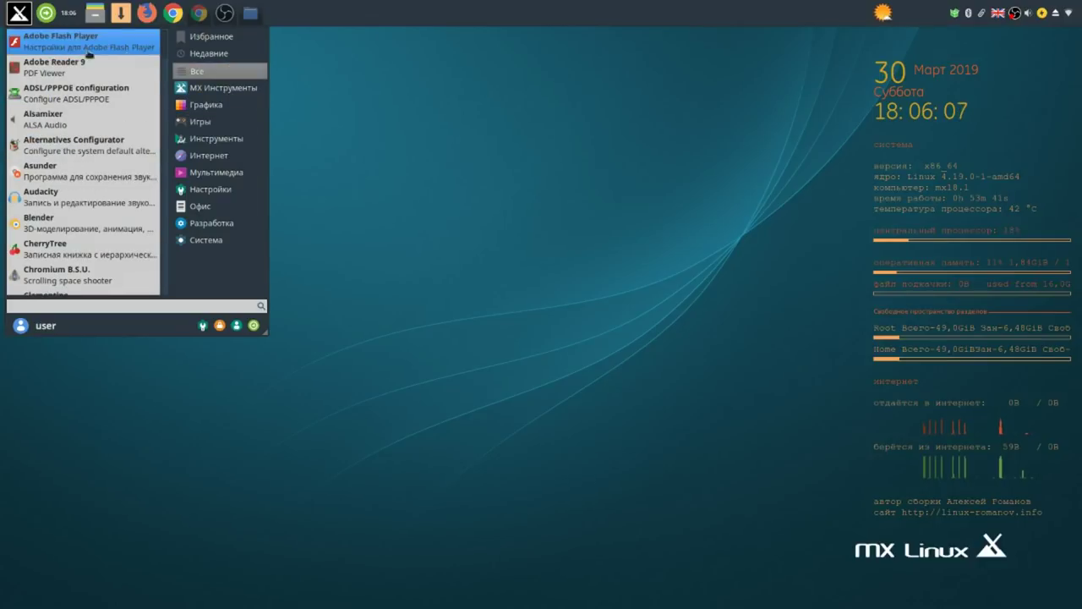
{"action": "left_click", "coordinate": [67, 247]}
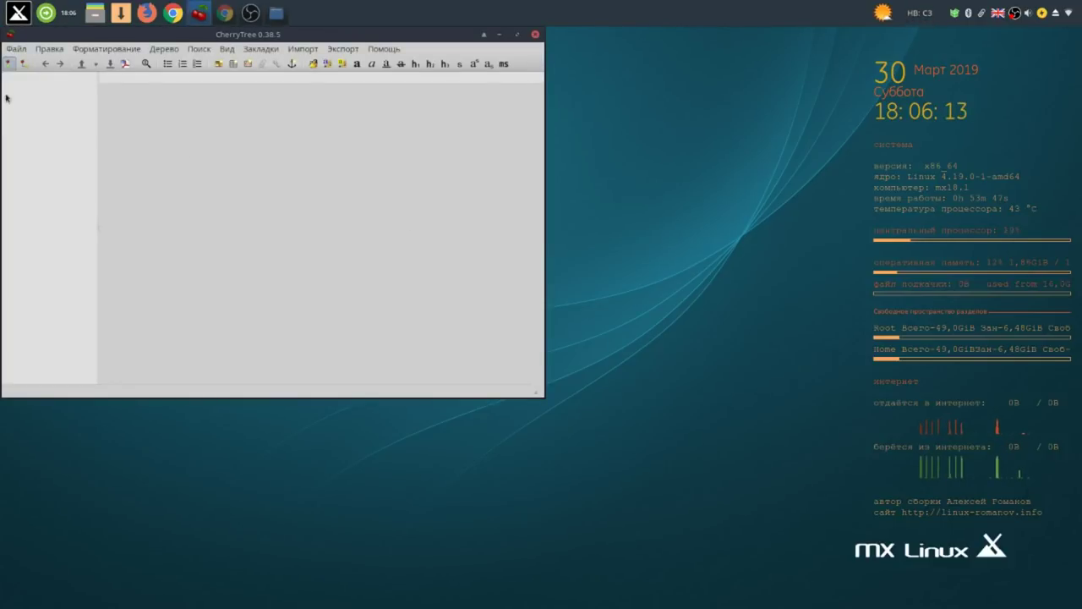
Open команды и видео.ctb from the CherryTree folder, then close CherryTree.
{"action": "left_click", "coordinate": [15, 51]}
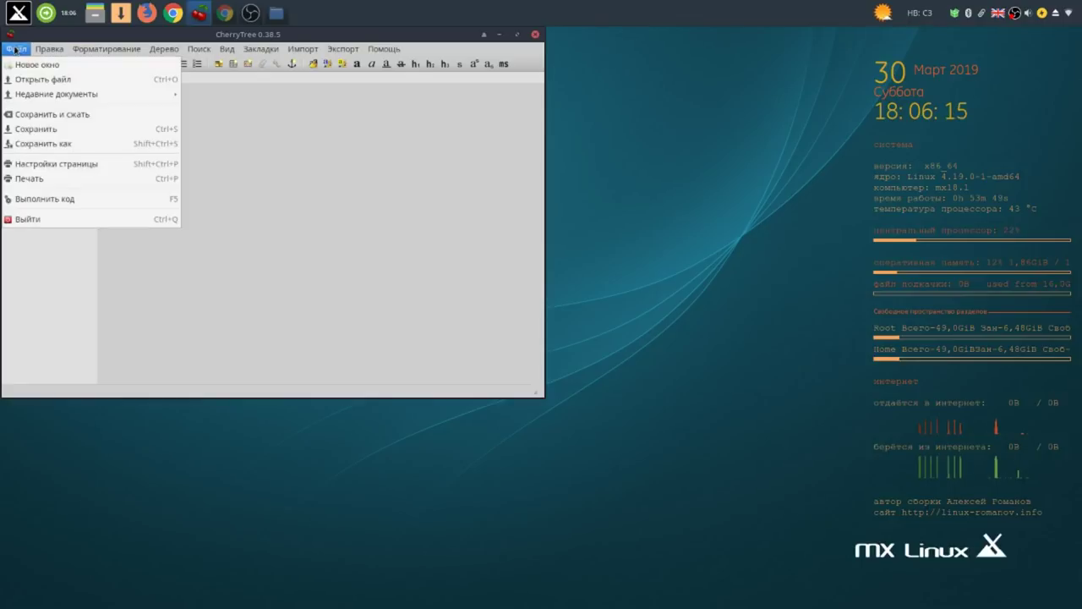
{"action": "left_click", "coordinate": [35, 81]}
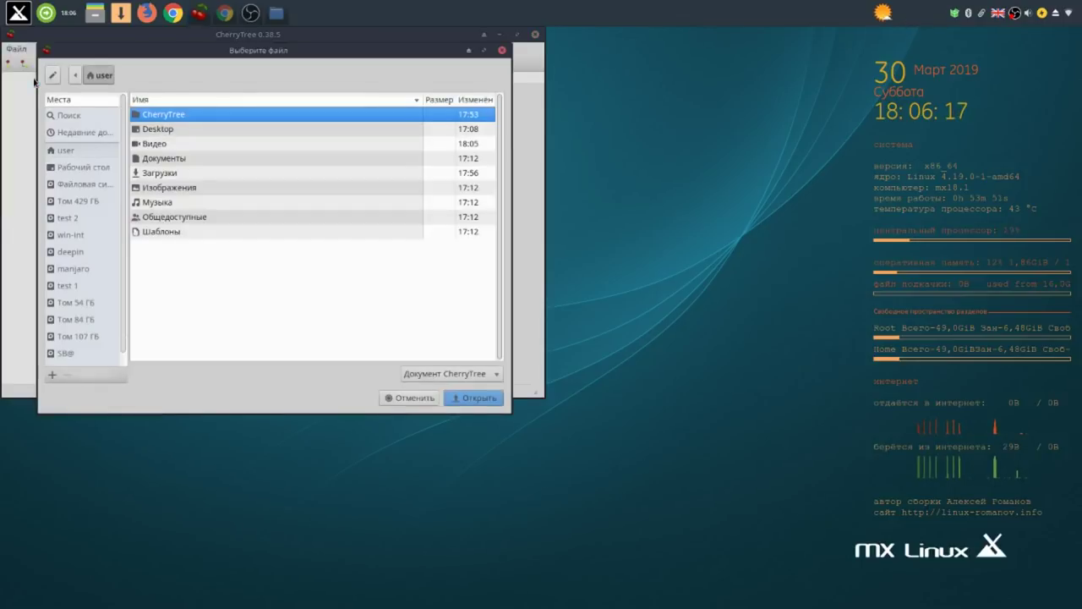
{"action": "double_click", "coordinate": [167, 119]}
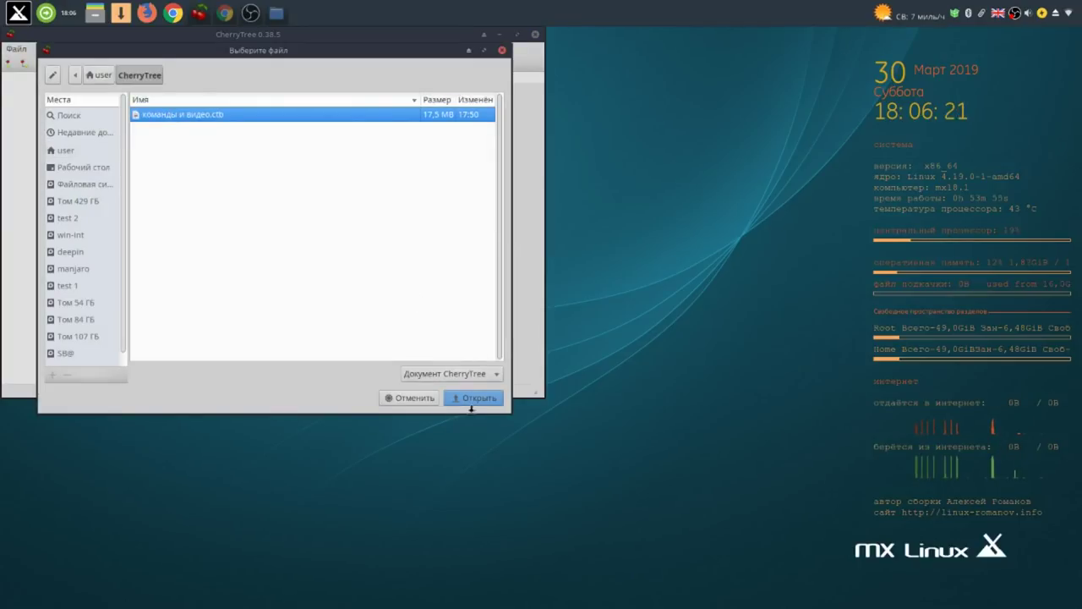
{"action": "left_click", "coordinate": [471, 397]}
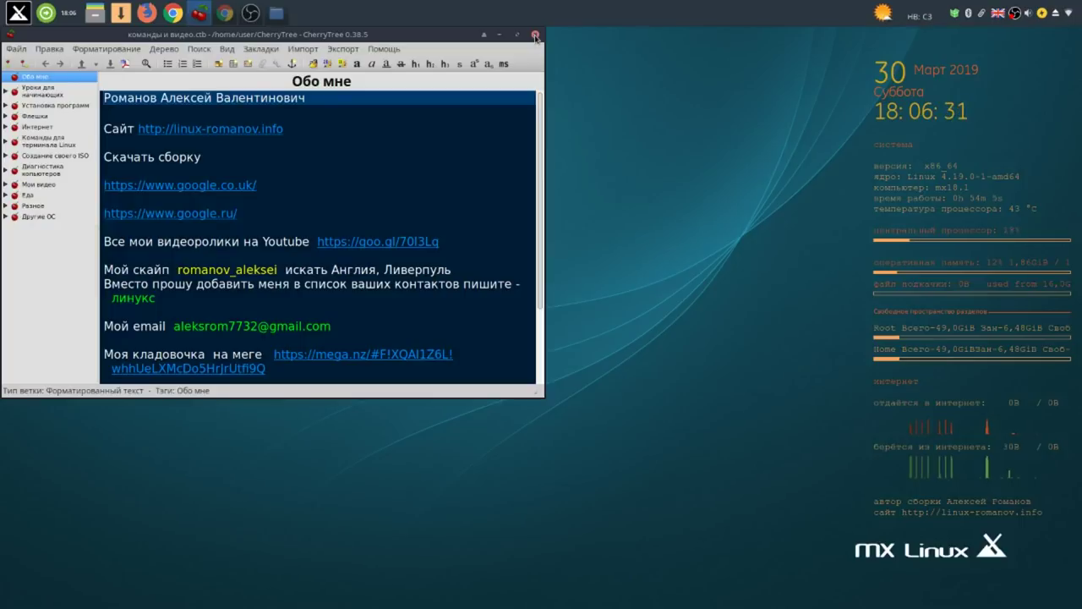
{"action": "left_click", "coordinate": [535, 36]}
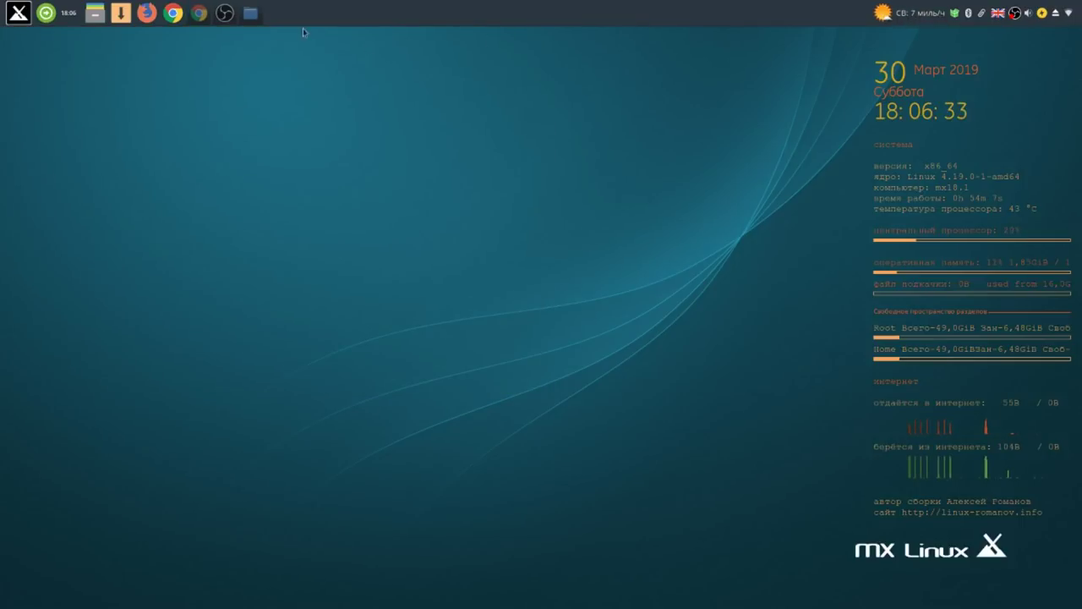
Close the .conky file manager window and relaunch Synaptic, entering the root password.
{"action": "left_click", "coordinate": [251, 15]}
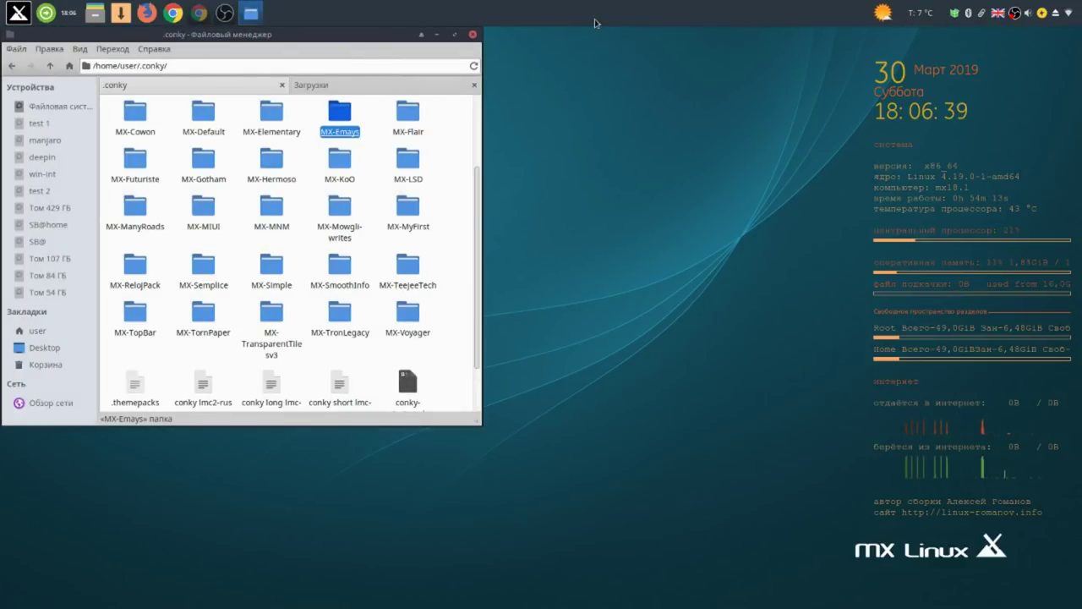
{"action": "left_click", "coordinate": [471, 35]}
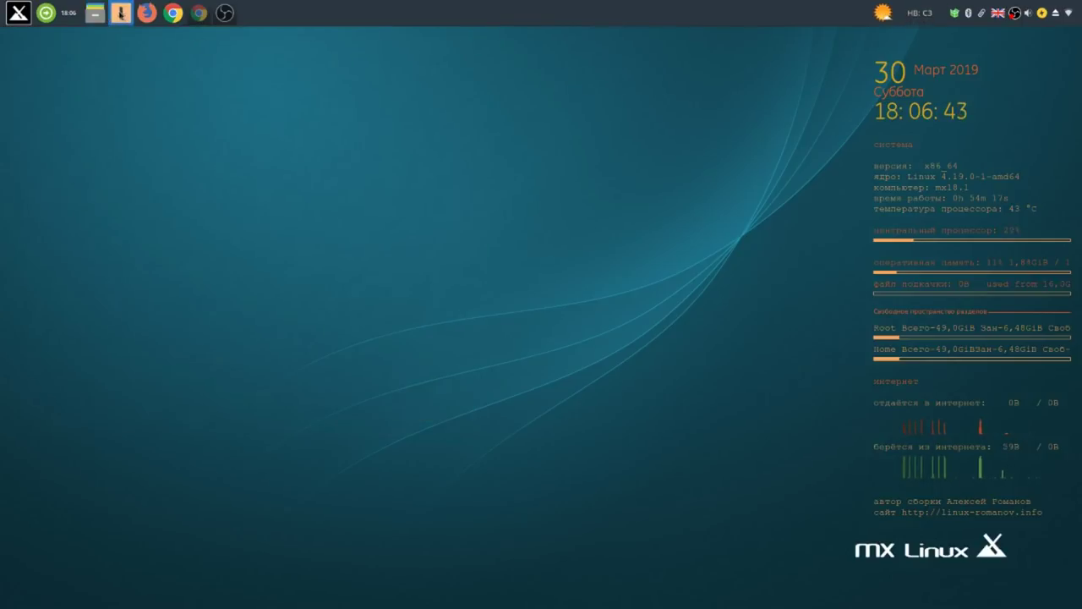
{"action": "left_click", "coordinate": [121, 11]}
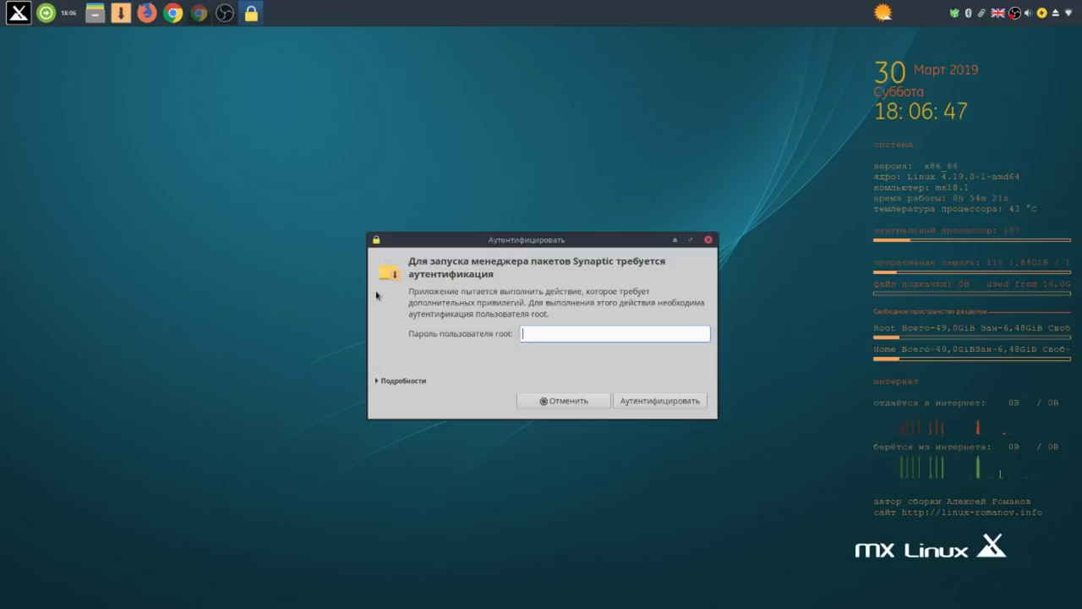
{"action": "type", "text": "••"}
{"action": "key", "text": "Return"}
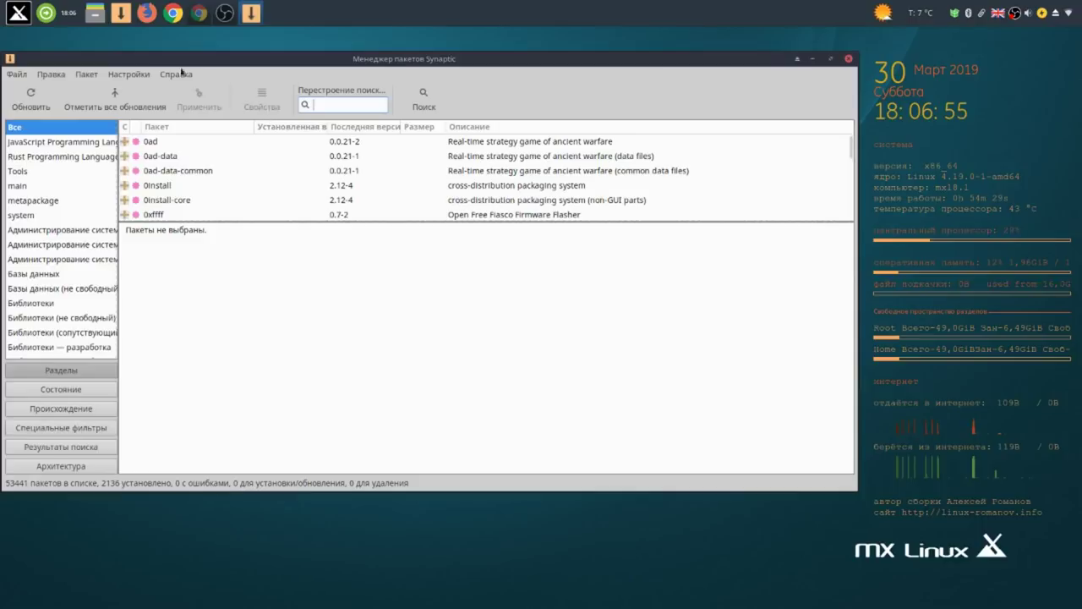
Dismiss MX Package Installer's lock error, filter Synaptic for 'cinnamon', and enlarge the package list.
{"action": "left_click", "coordinate": [18, 13]}
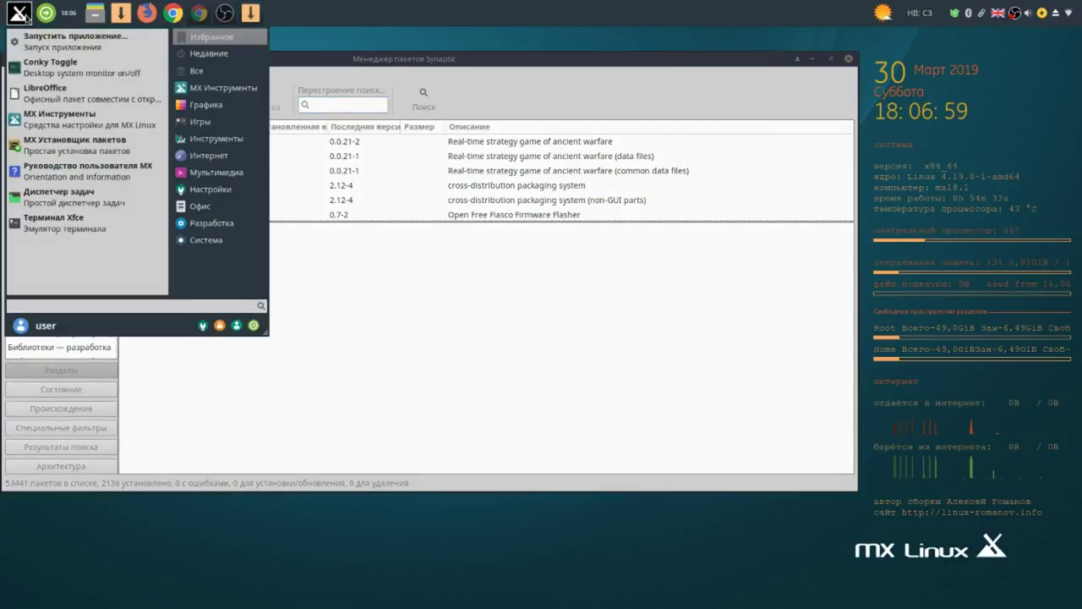
{"action": "left_click", "coordinate": [116, 146]}
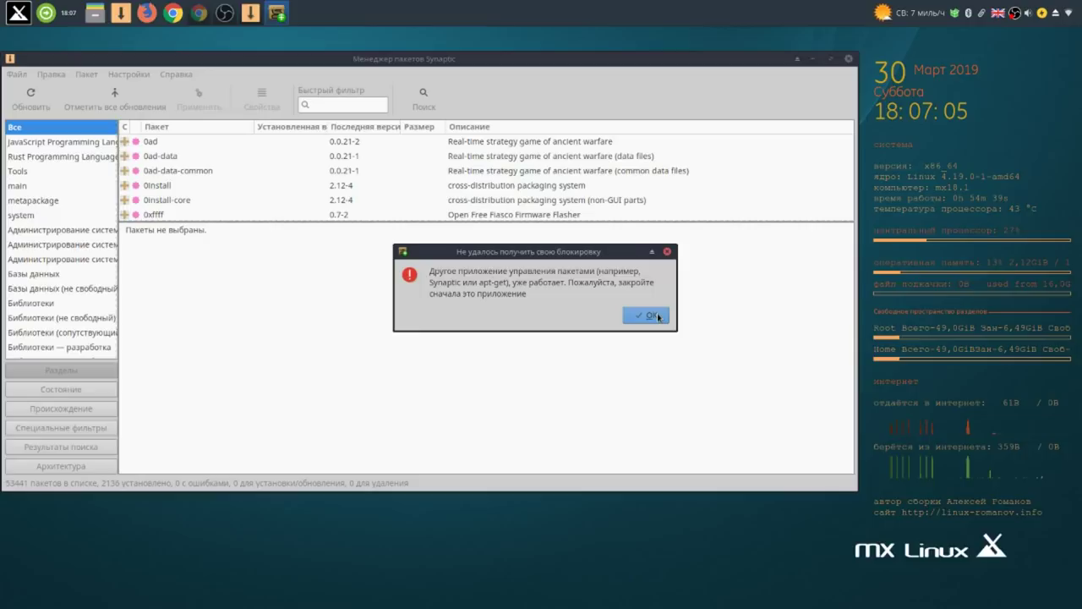
{"action": "left_click", "coordinate": [658, 317]}
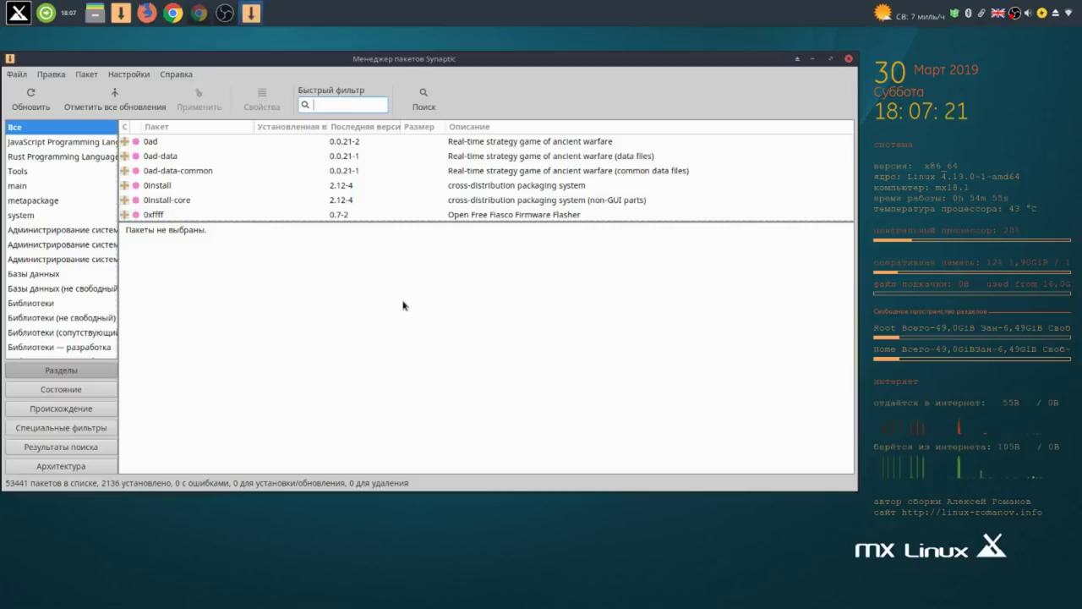
{"action": "type", "text": "in"}
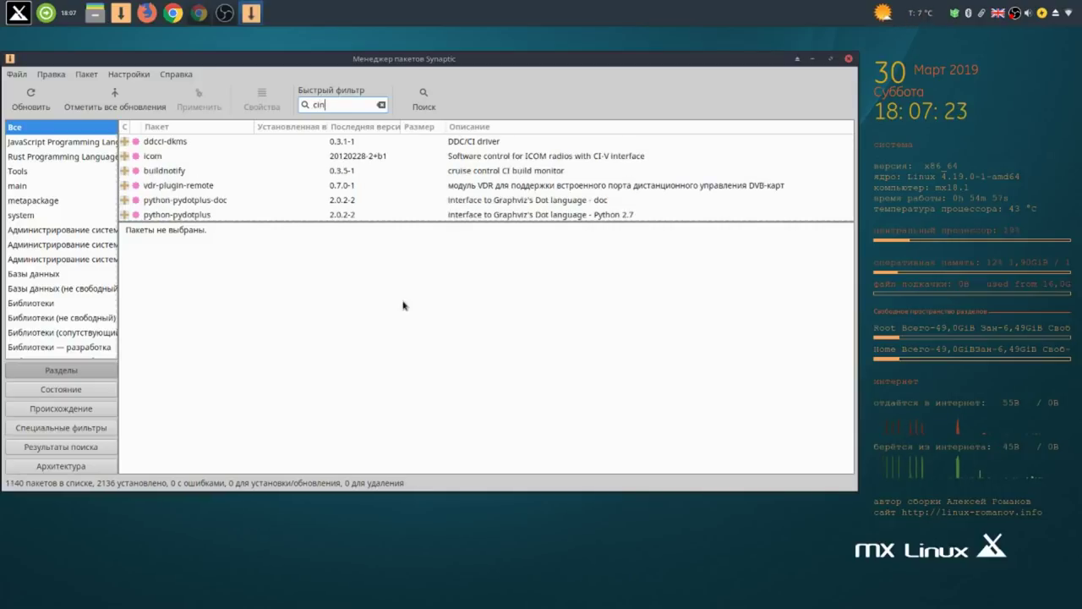
{"action": "type", "text": "namon"}
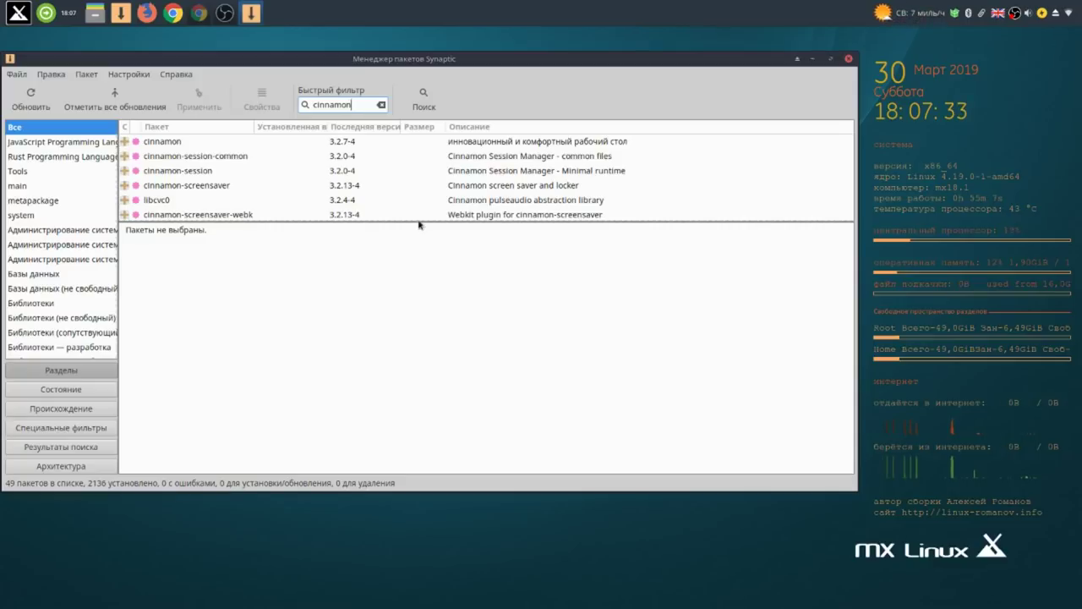
{"action": "left_click_drag", "start_coordinate": [417, 221], "coordinate": [414, 436]}
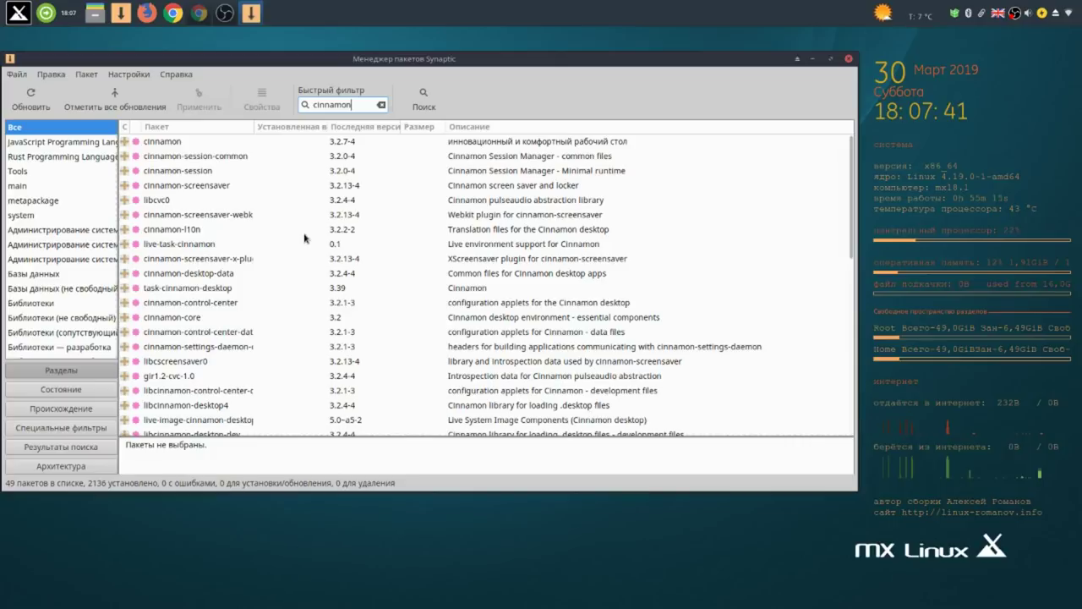
Mark the cinnamon package for installation, accepting its required dependencies.
{"action": "left_click", "coordinate": [179, 142]}
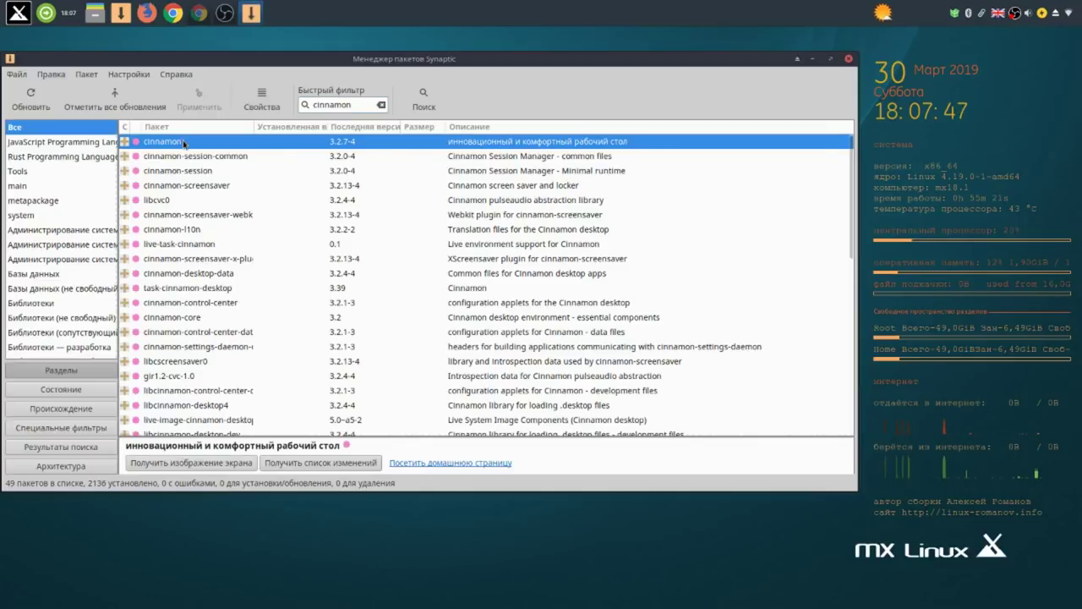
{"action": "right_click", "coordinate": [183, 144]}
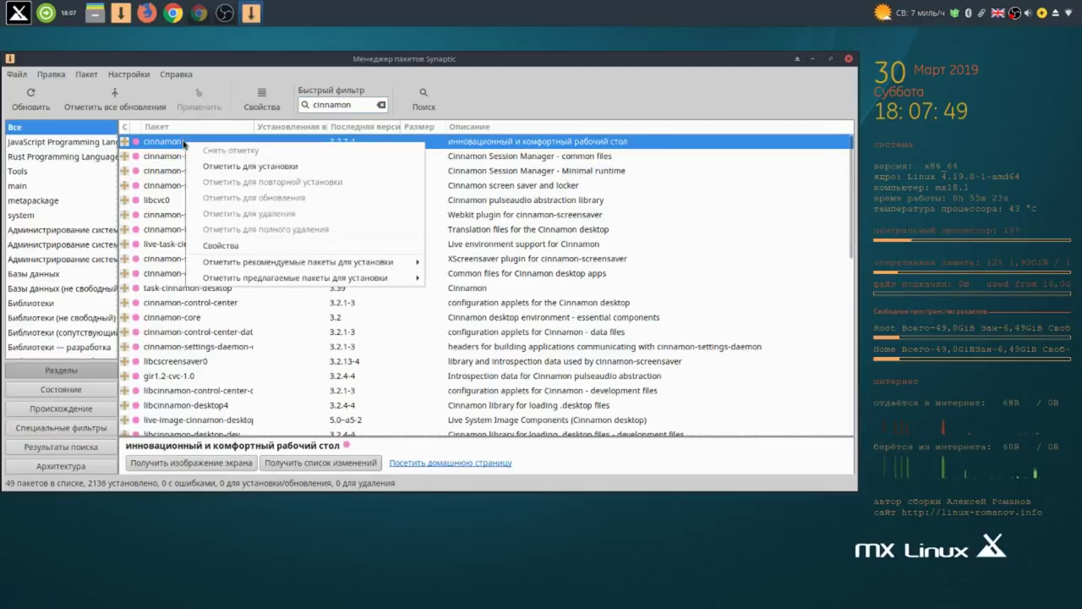
{"action": "left_click", "coordinate": [231, 166]}
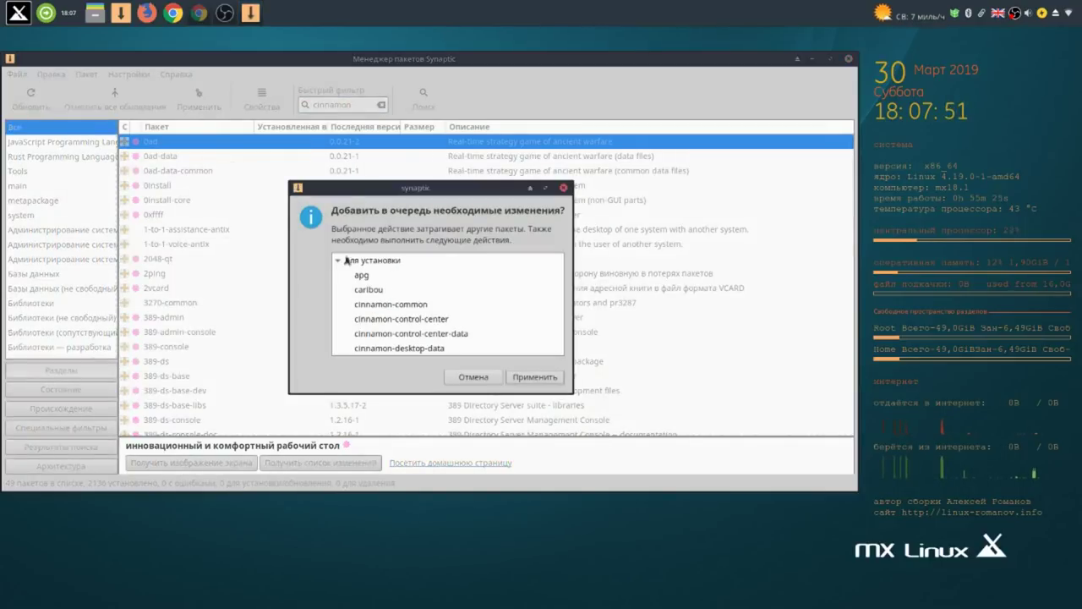
{"action": "left_click", "coordinate": [545, 377]}
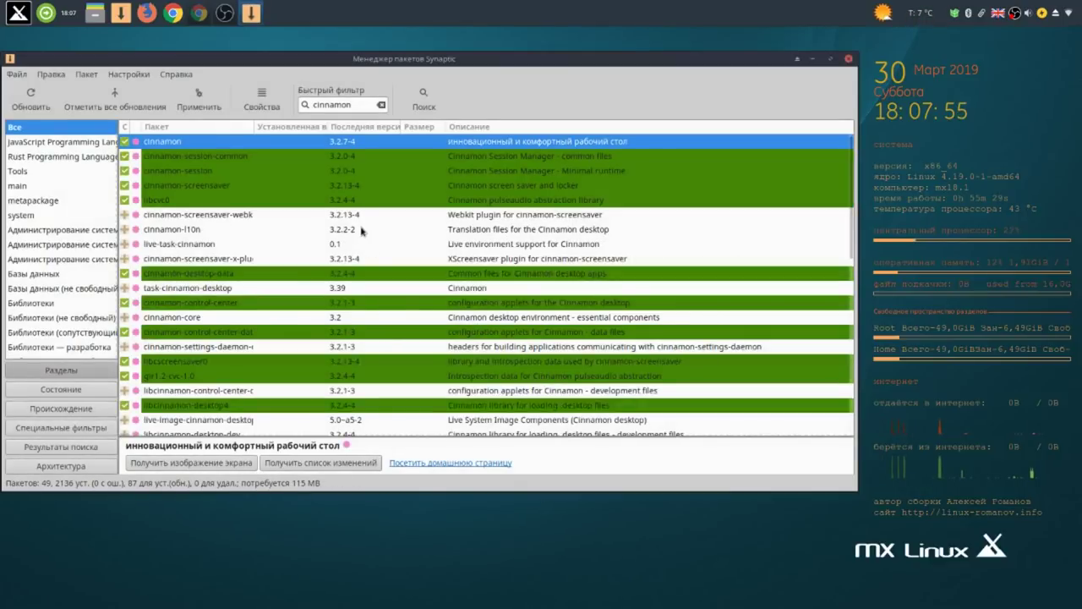
Apply the changes, confirm the 87 new packages, and stop the recording during download.
{"action": "scroll", "coordinate": [364, 232], "scroll_direction": "down", "scroll_amount": 8}
{"action": "scroll", "coordinate": [361, 231], "scroll_direction": "down", "scroll_amount": 2}
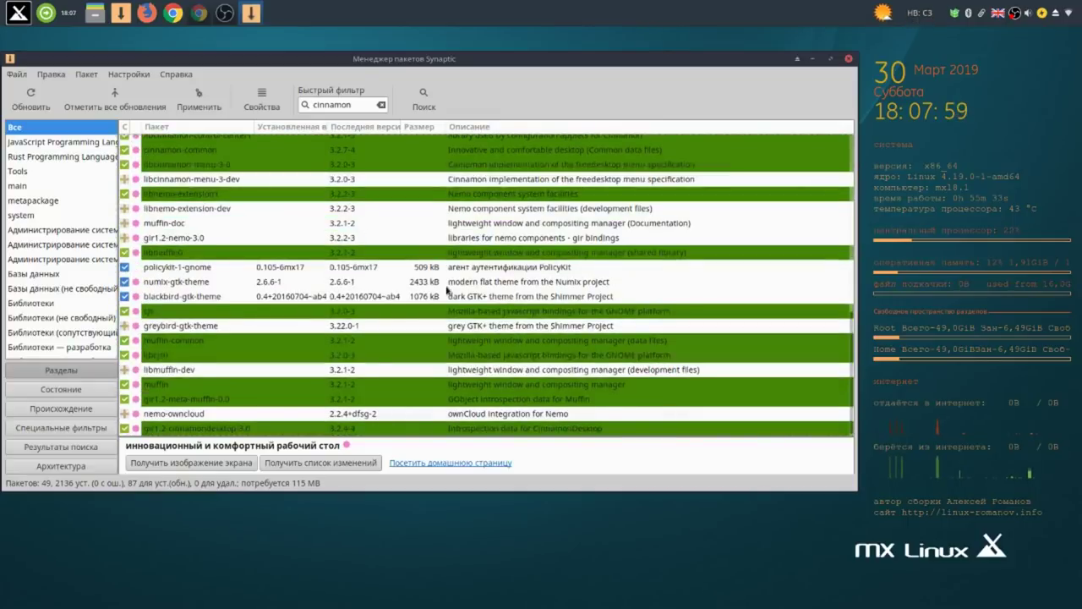
{"action": "left_click", "coordinate": [198, 100]}
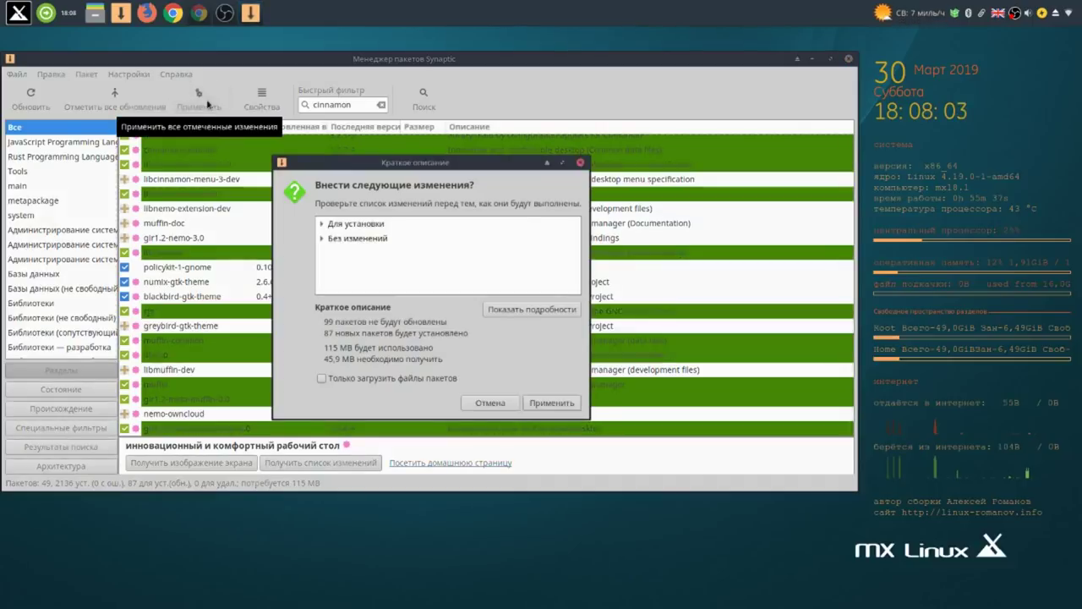
{"action": "left_click", "coordinate": [546, 406]}
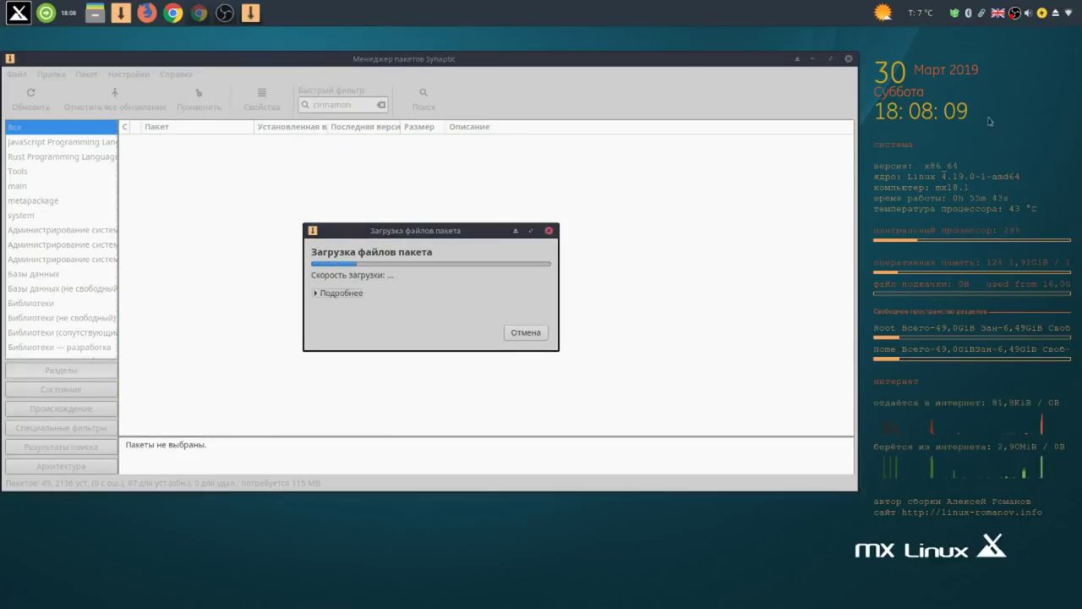
{"action": "left_click", "coordinate": [1015, 14]}
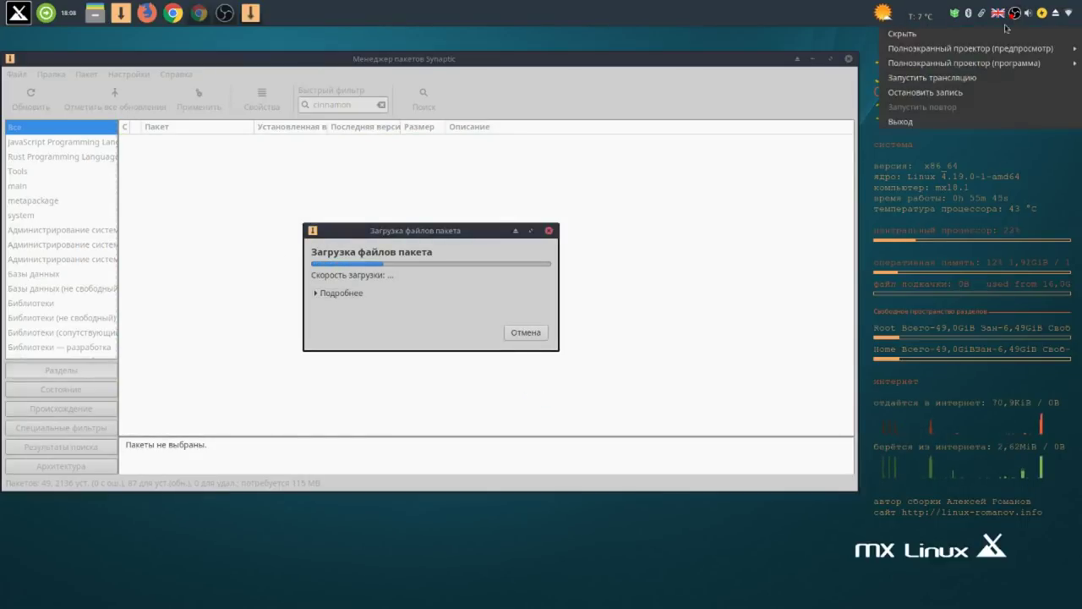
{"action": "left_click", "coordinate": [972, 93]}
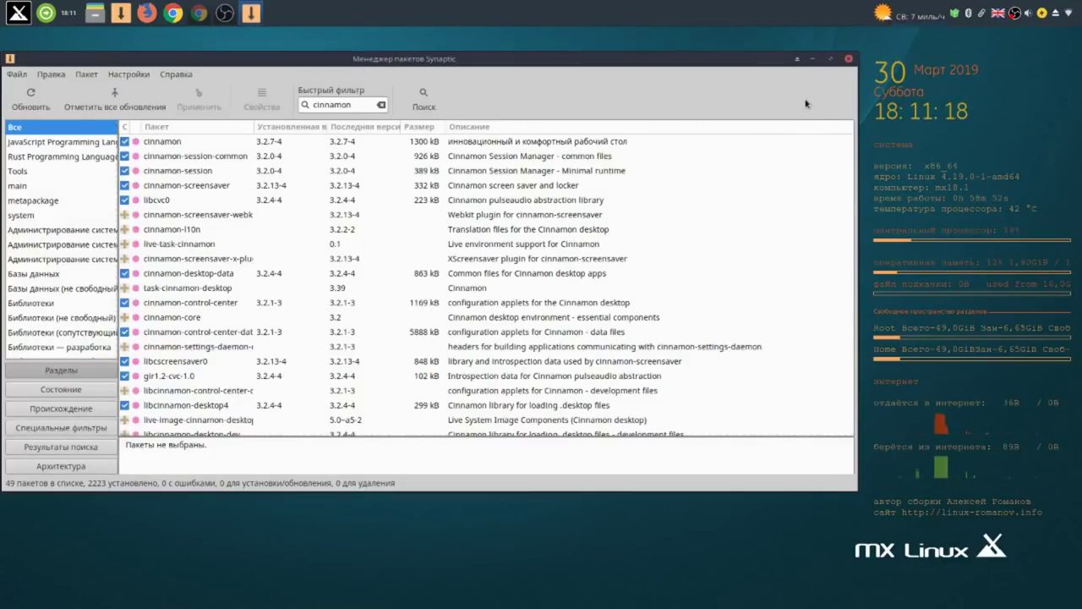
Close Synaptic, then start a log-out of the Xfce session and cancel the dialog.
{"action": "left_click", "coordinate": [849, 59]}
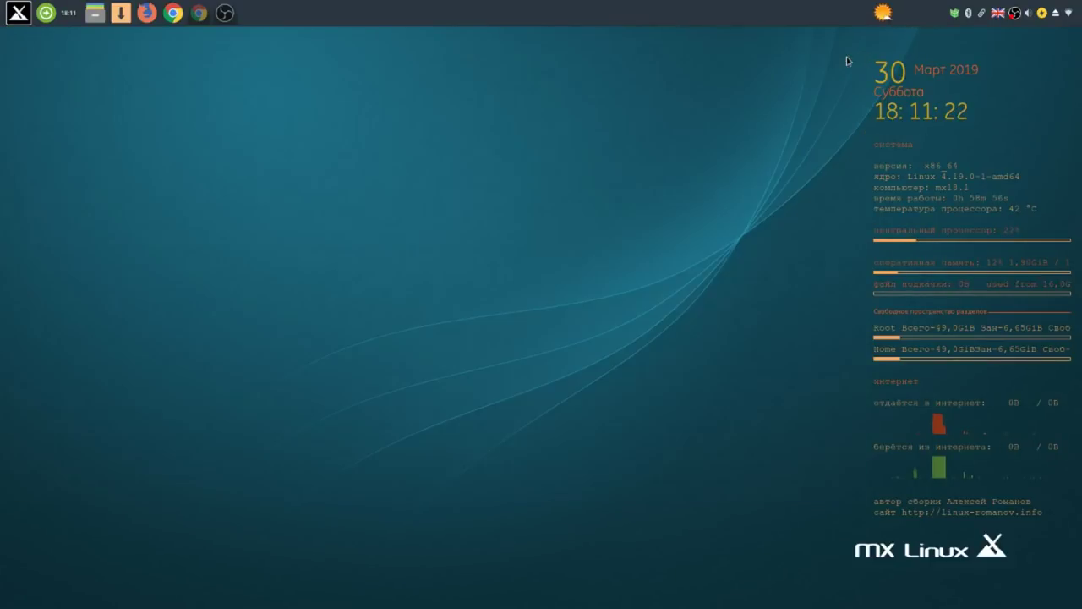
{"action": "left_click", "coordinate": [18, 12]}
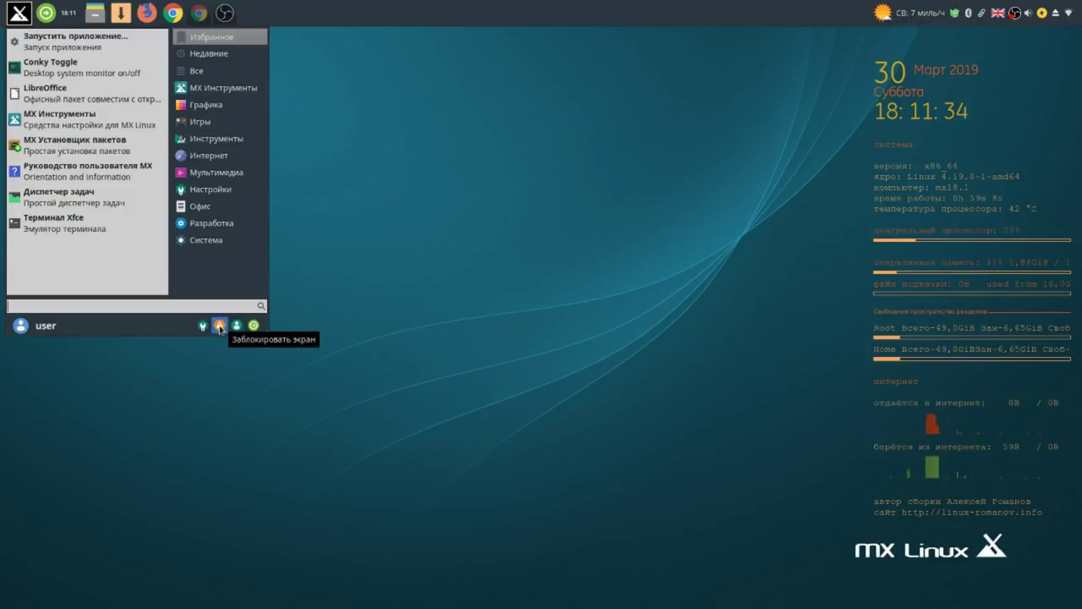
{"action": "left_click", "coordinate": [255, 326]}
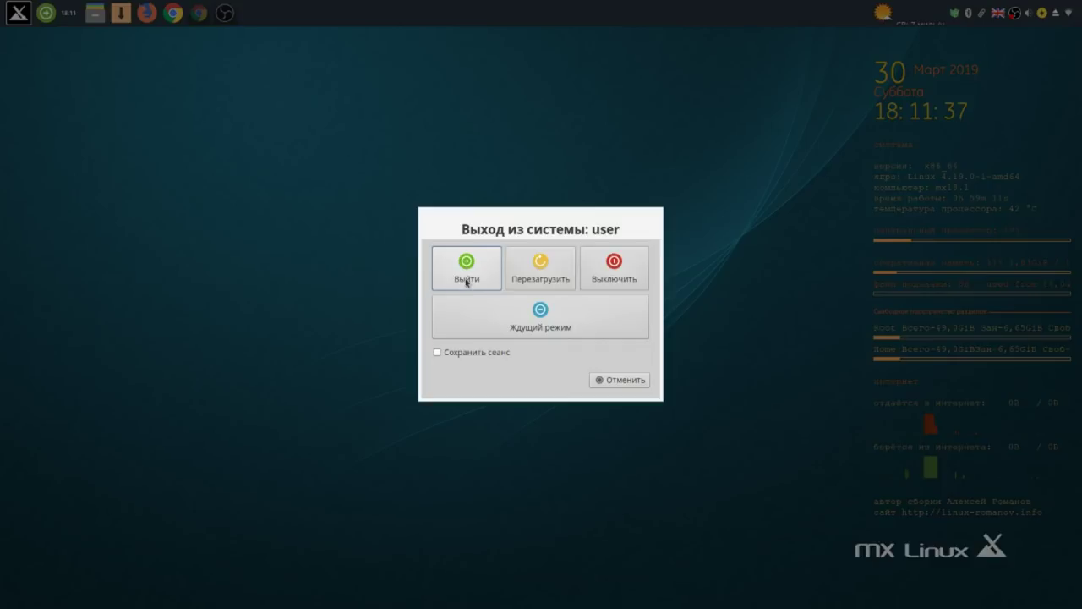
{"action": "left_click", "coordinate": [489, 268]}
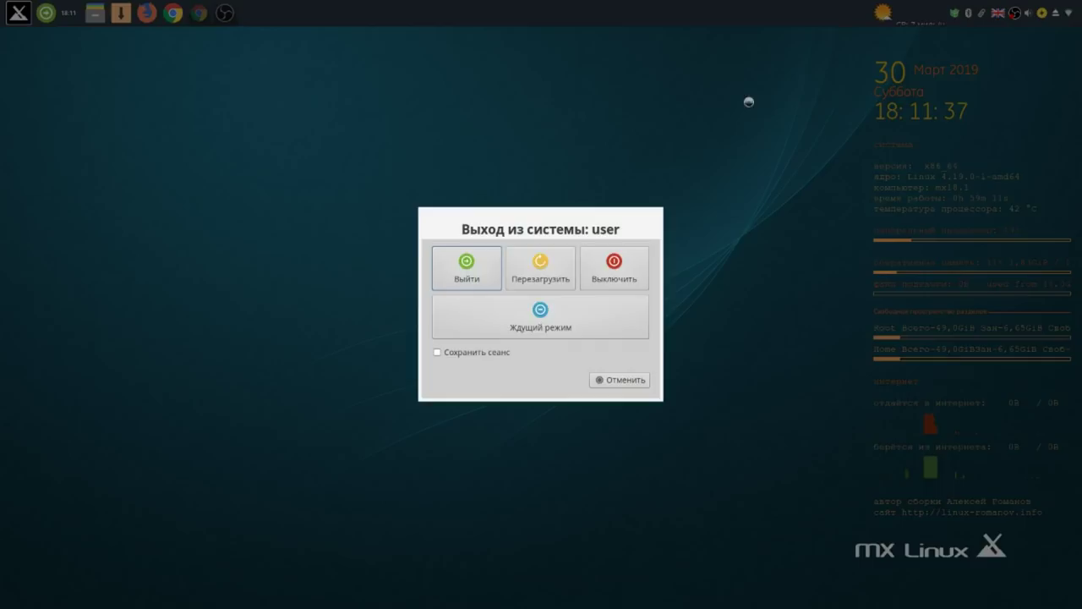
{"action": "left_click", "coordinate": [626, 380]}
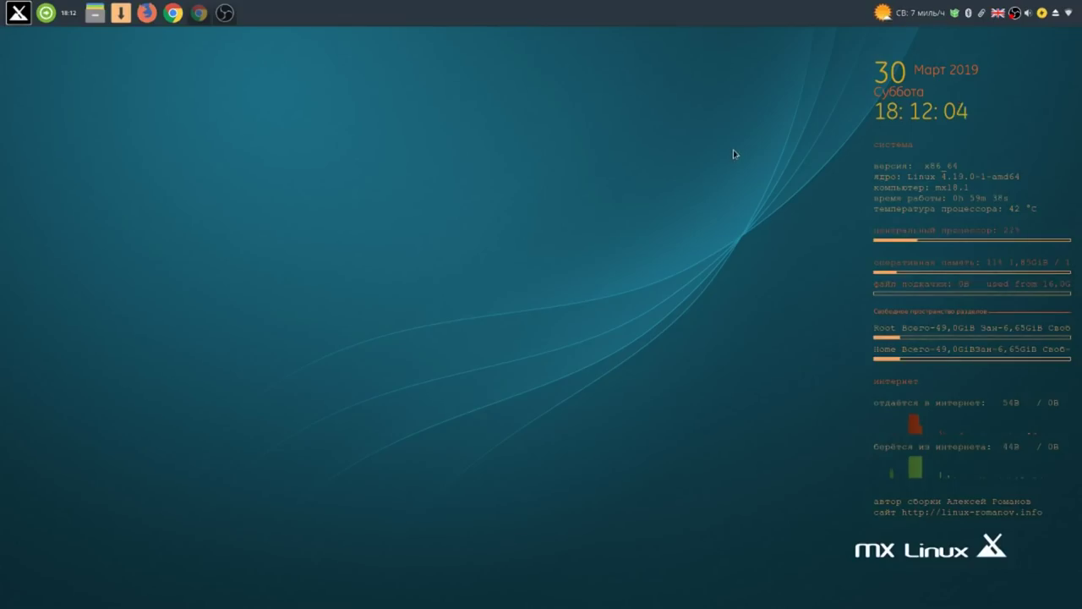
Stop the OBS recording, minimise OBS in Cinnamon, and bring up the bottom panel's menu.
{"action": "right_click", "coordinate": [1013, 13]}
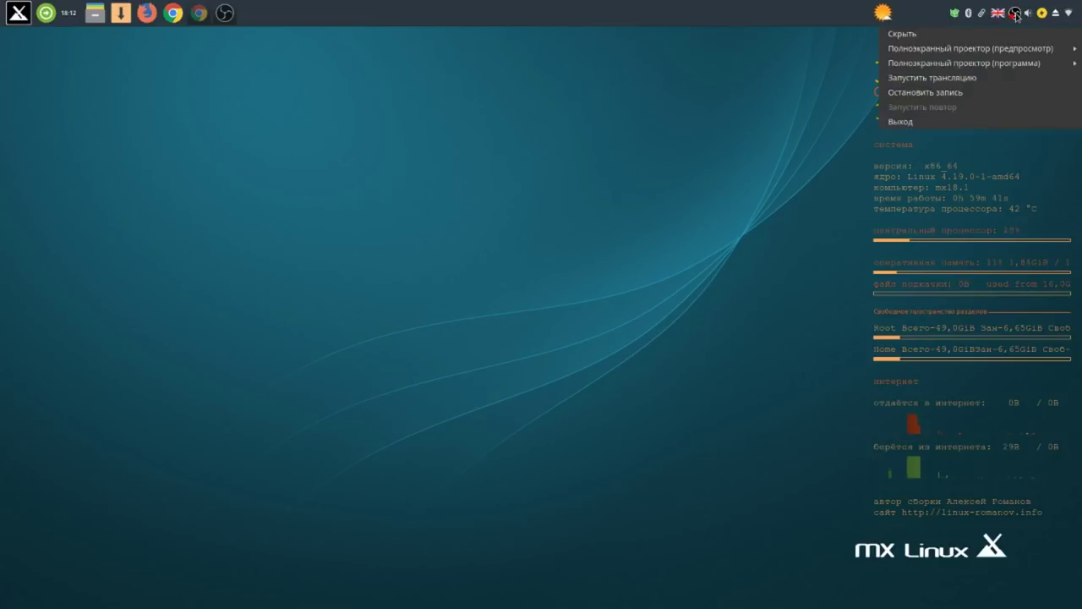
{"action": "left_click", "coordinate": [968, 92]}
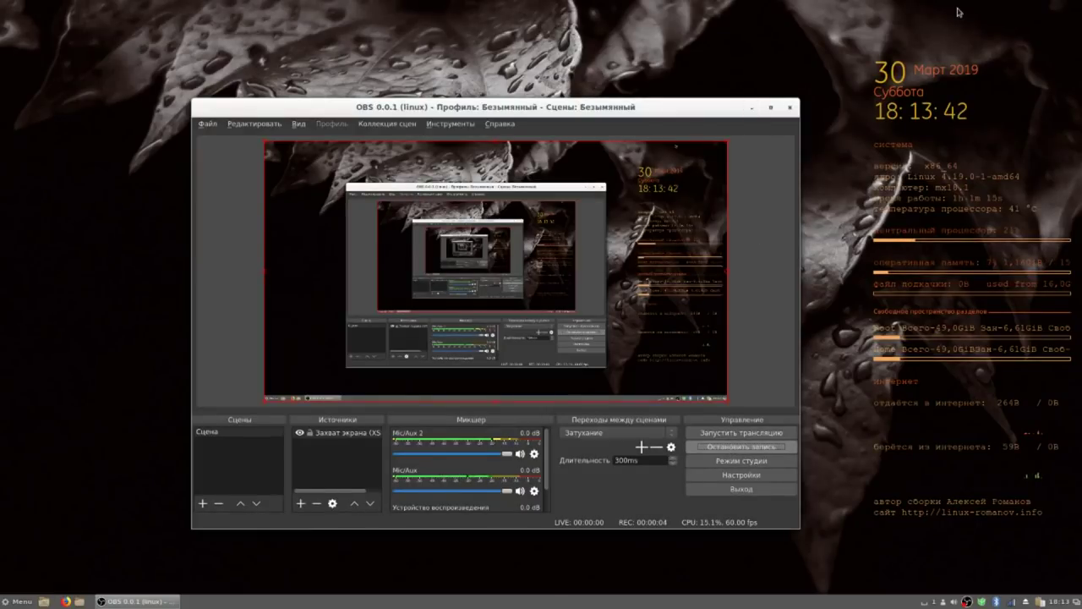
{"action": "left_click", "coordinate": [749, 108]}
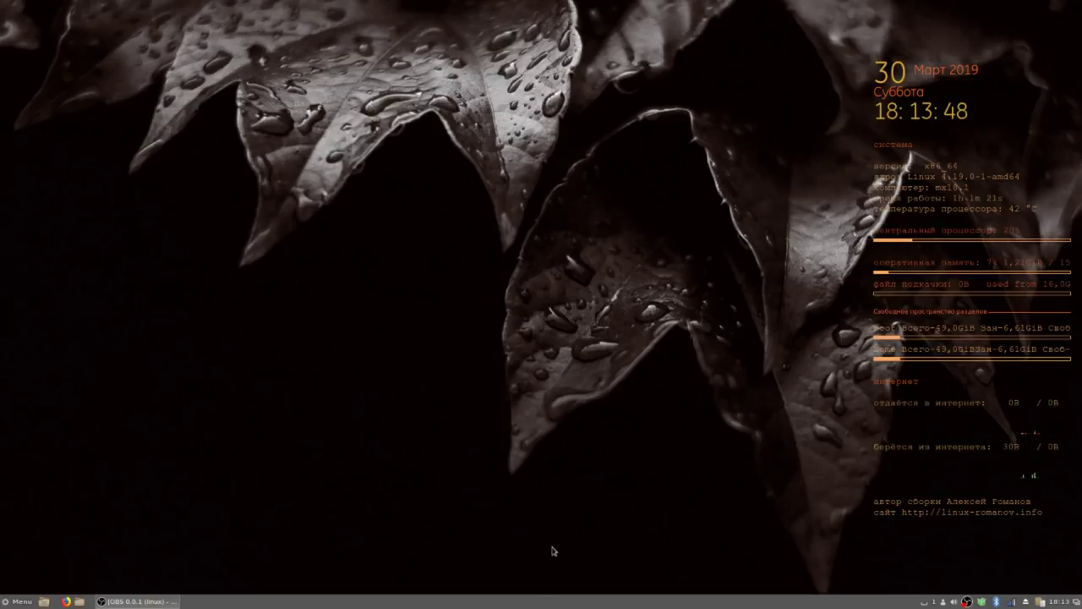
{"action": "right_click", "coordinate": [523, 603]}
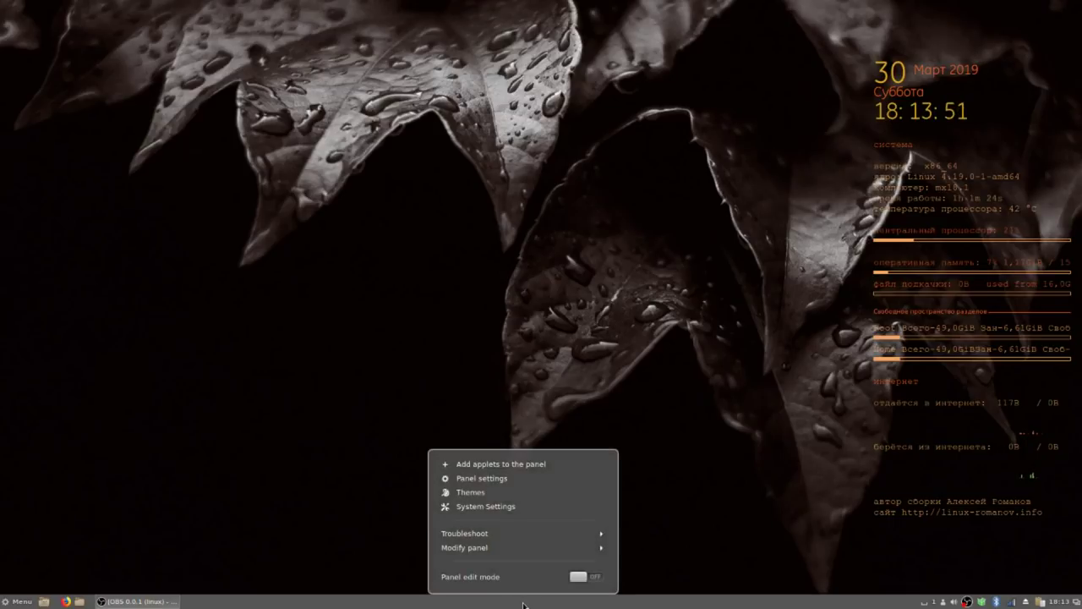
Move the Cinnamon panel from the bottom to the top edge of the screen.
{"action": "left_click", "coordinate": [488, 548]}
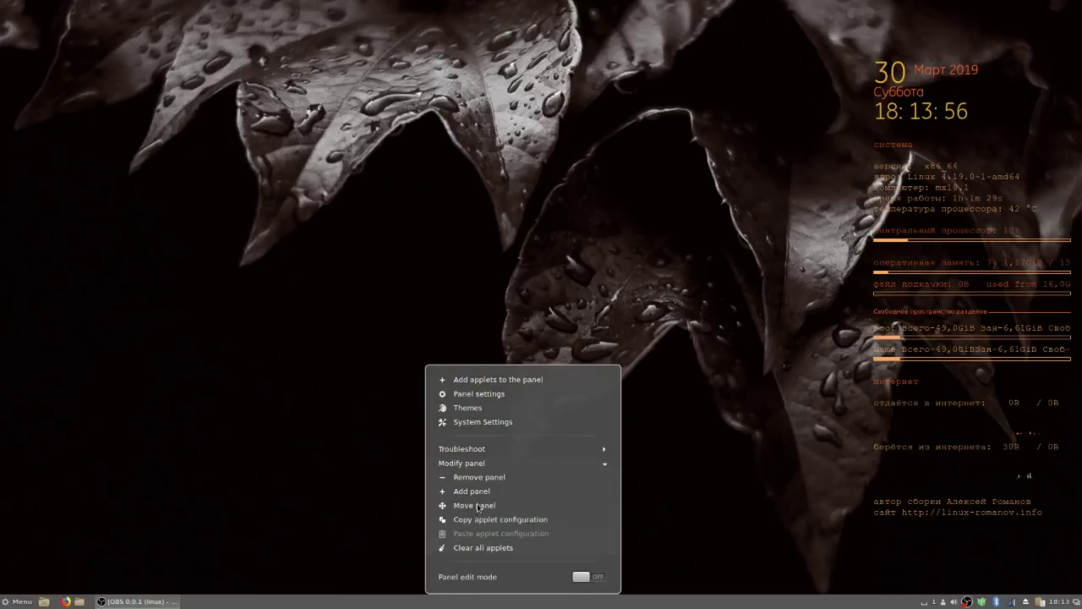
{"action": "left_click", "coordinate": [478, 505]}
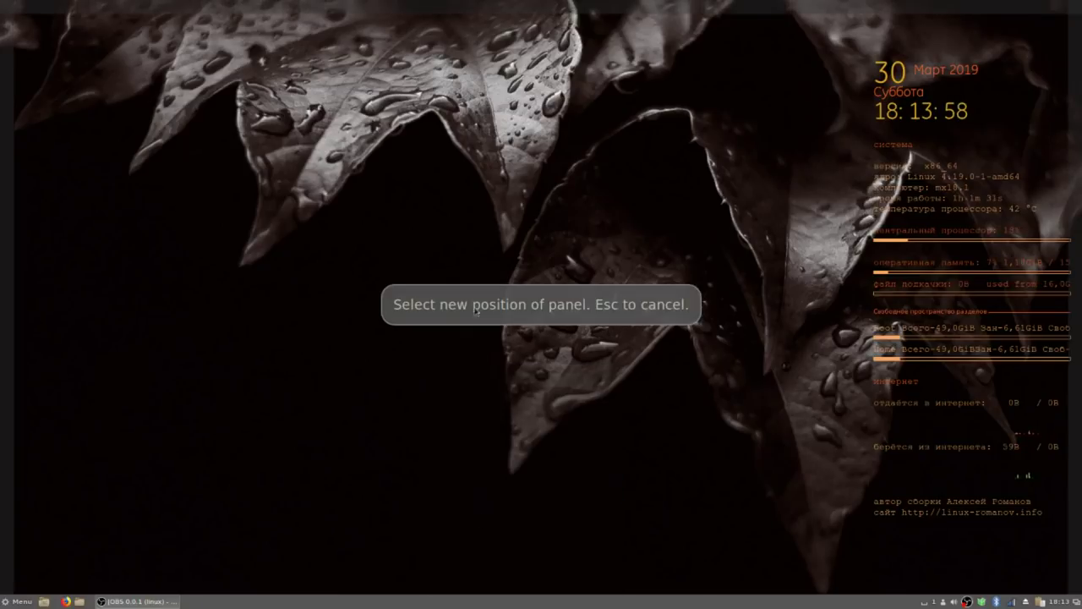
{"action": "left_click", "coordinate": [534, 12]}
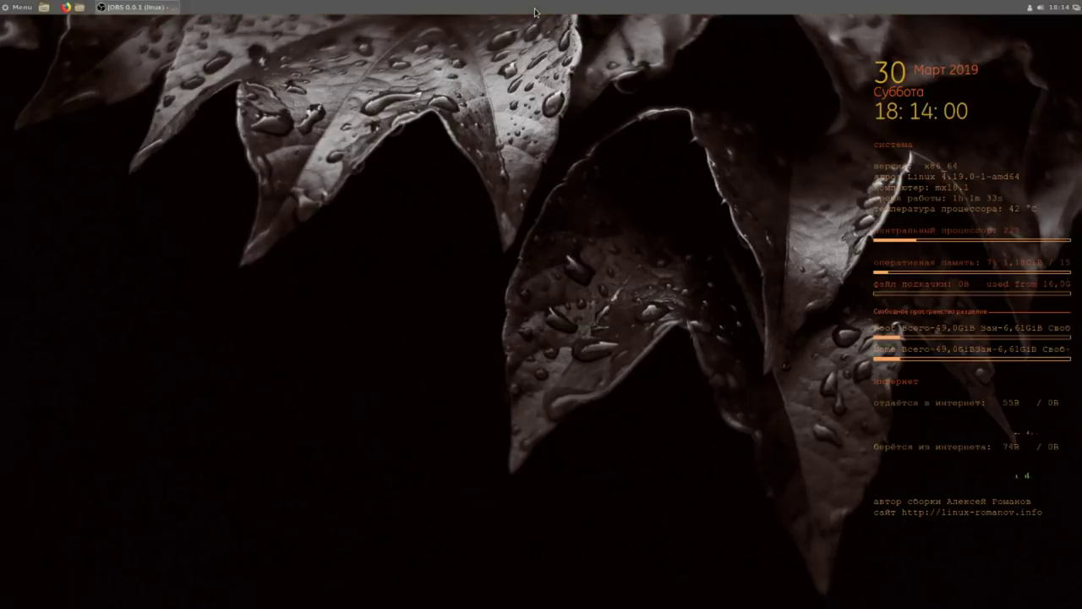
In Panel settings, enable customized panel size and raise the panel height twice.
{"action": "right_click", "coordinate": [534, 9]}
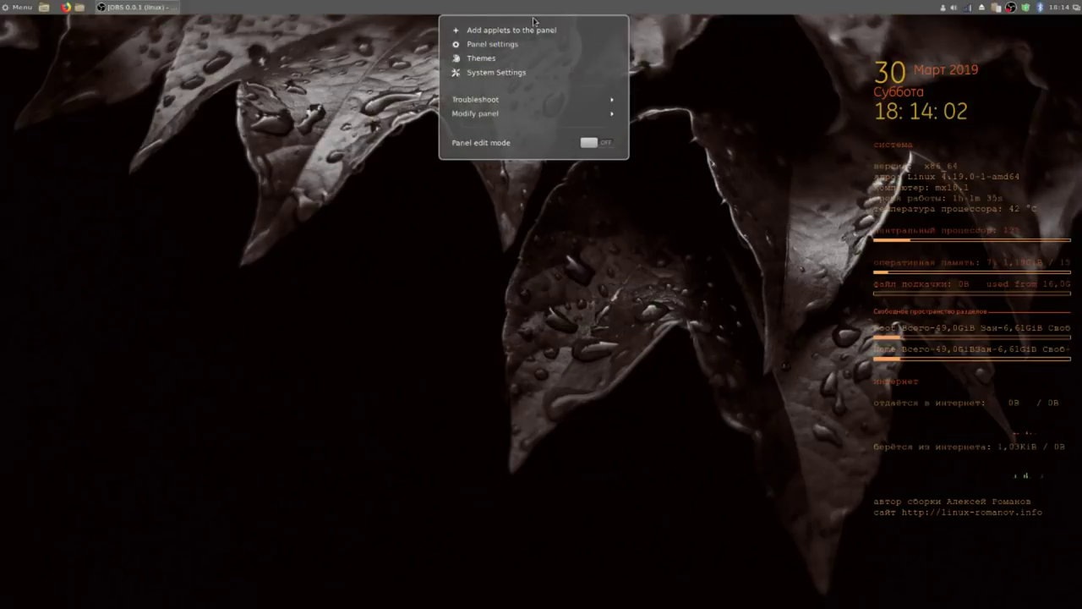
{"action": "left_click", "coordinate": [515, 49]}
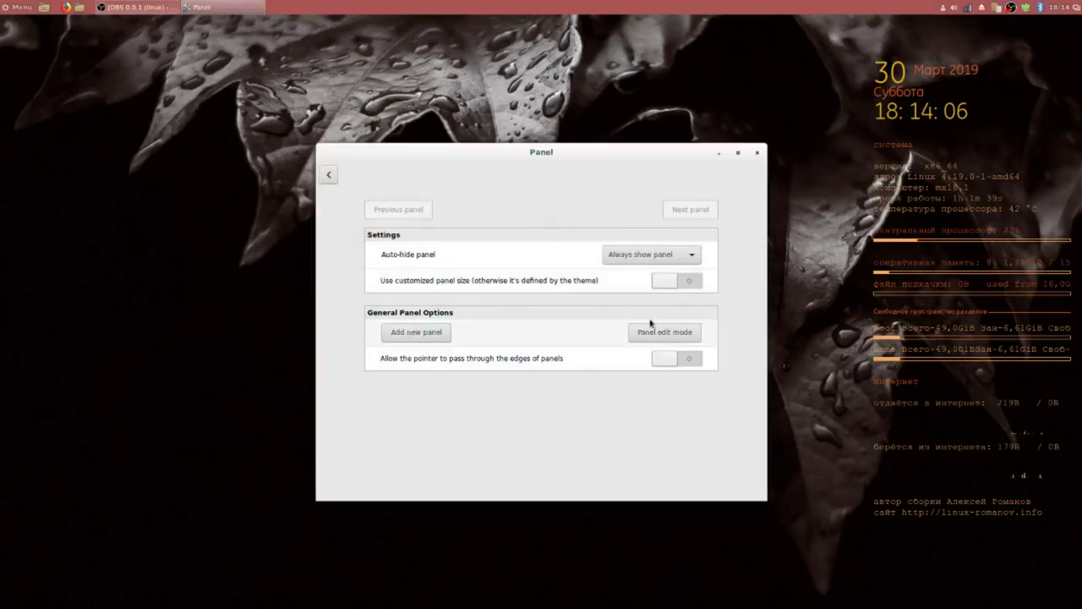
{"action": "left_click", "coordinate": [685, 286]}
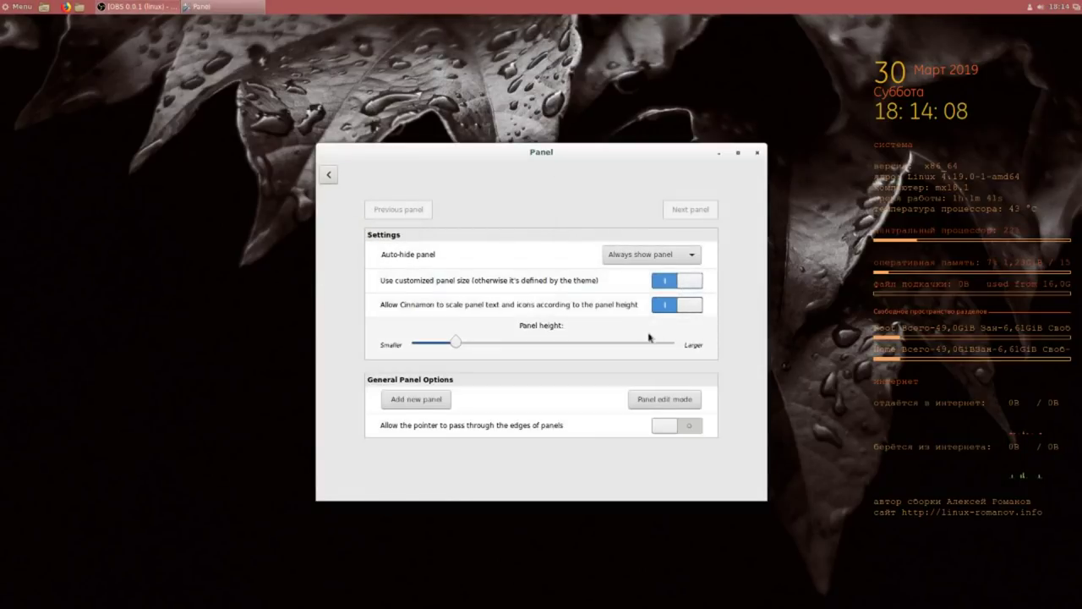
{"action": "left_click", "coordinate": [590, 344]}
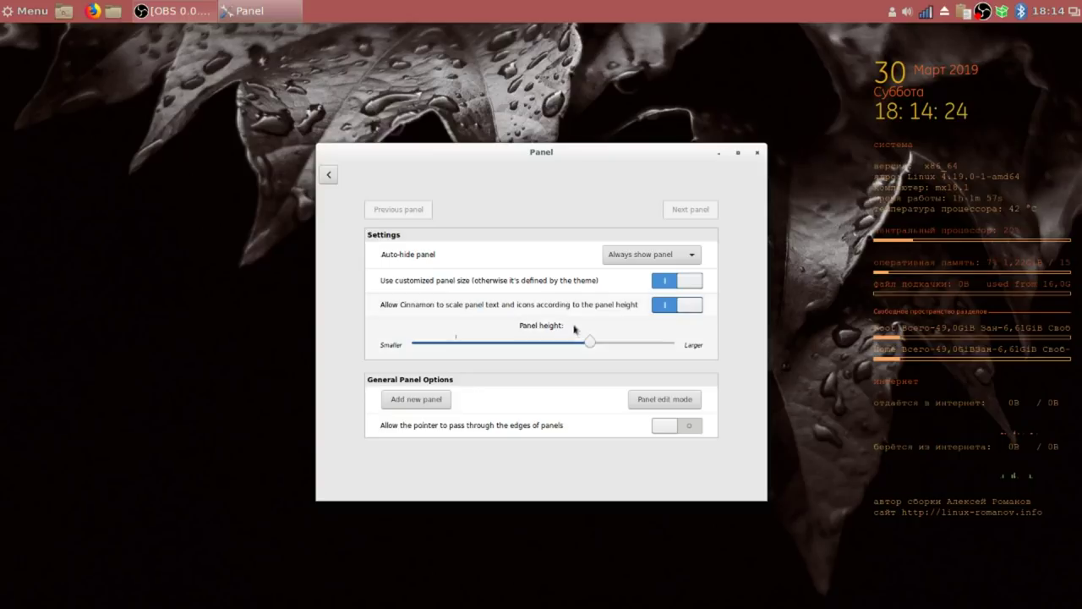
{"action": "left_click", "coordinate": [609, 343]}
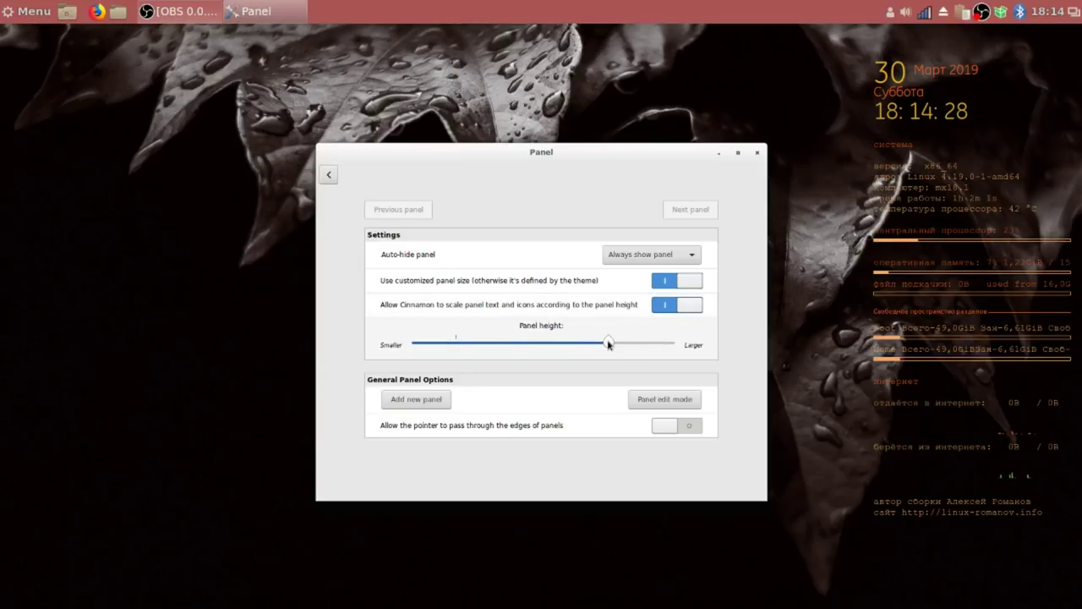
{"action": "left_click", "coordinate": [757, 154]}
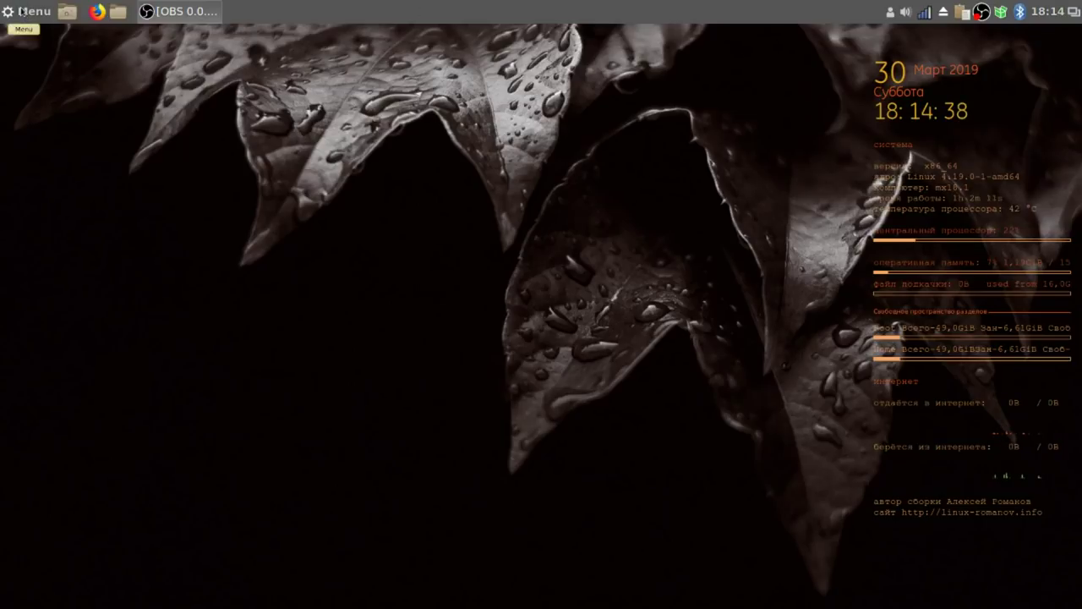
Launch the Plank dock from the Standard applications menu.
{"action": "left_click", "coordinate": [22, 11]}
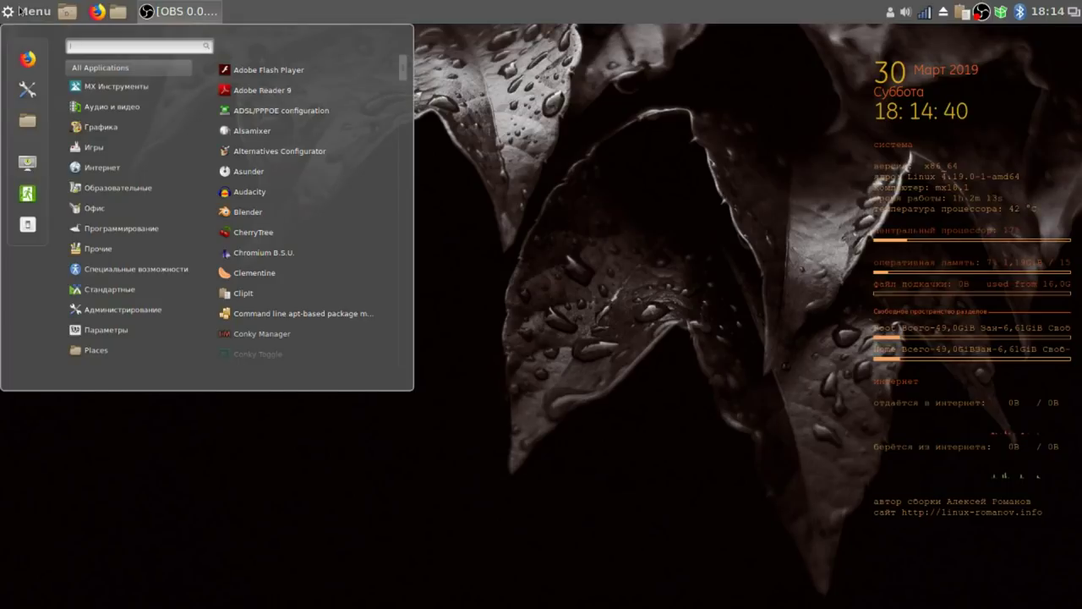
{"action": "mouse_move", "coordinate": [131, 294]}
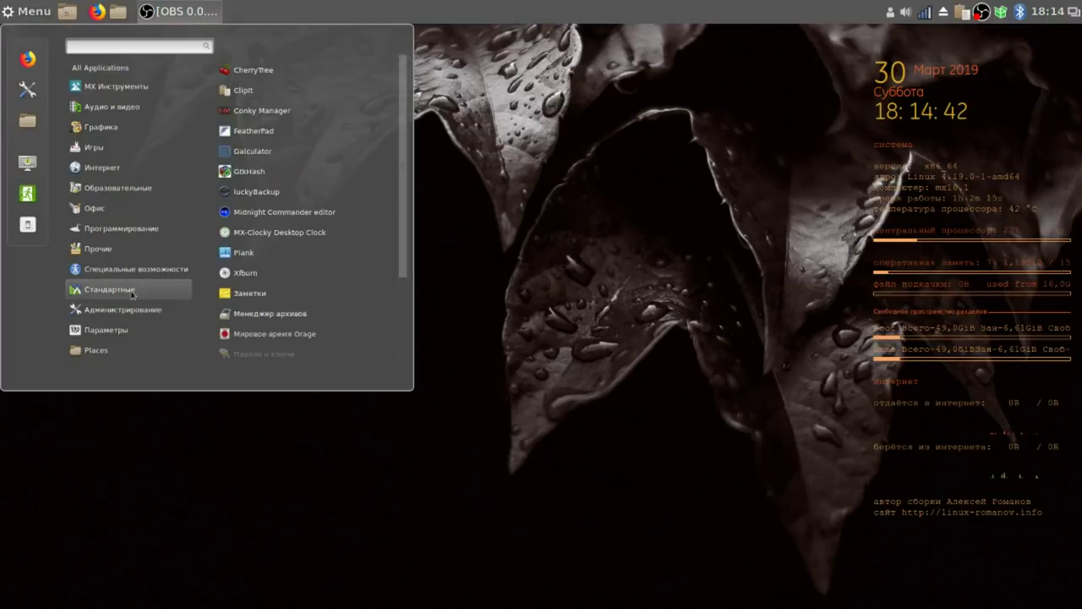
{"action": "left_click", "coordinate": [245, 252]}
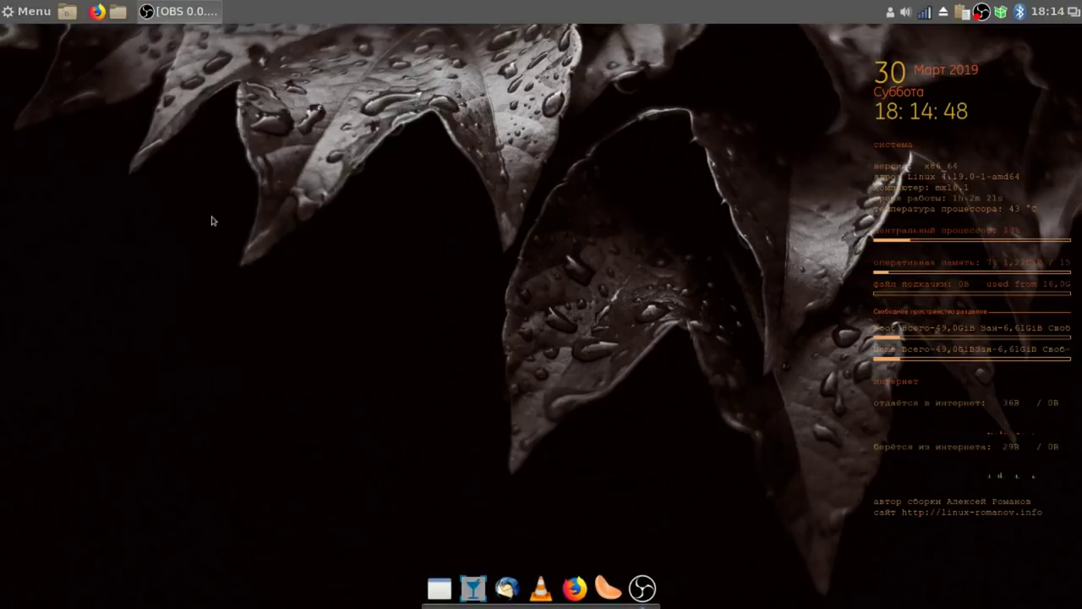
Unpin the media player, Firefox, VLC, Thunderbird and hourglass apps from the dock.
{"action": "right_click", "coordinate": [598, 592]}
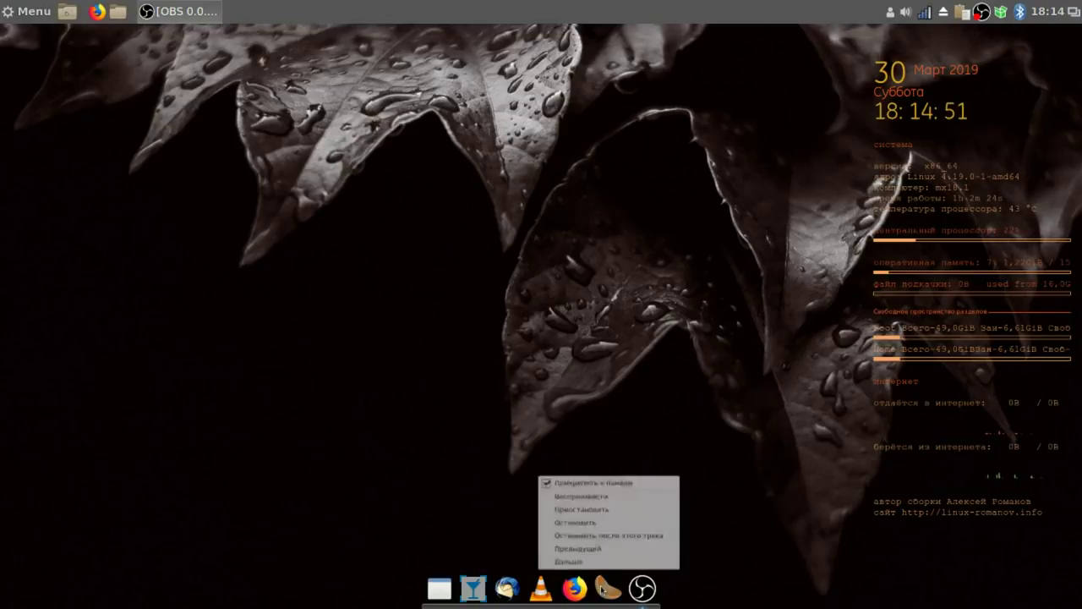
{"action": "left_click", "coordinate": [559, 479]}
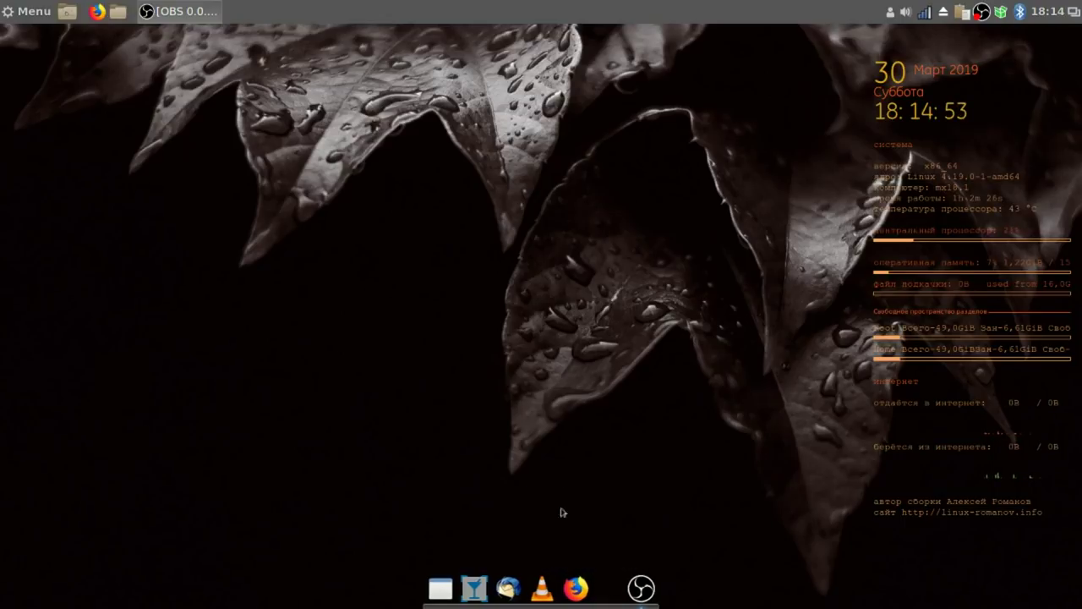
{"action": "right_click", "coordinate": [590, 589]}
{"action": "left_click", "coordinate": [576, 563]}
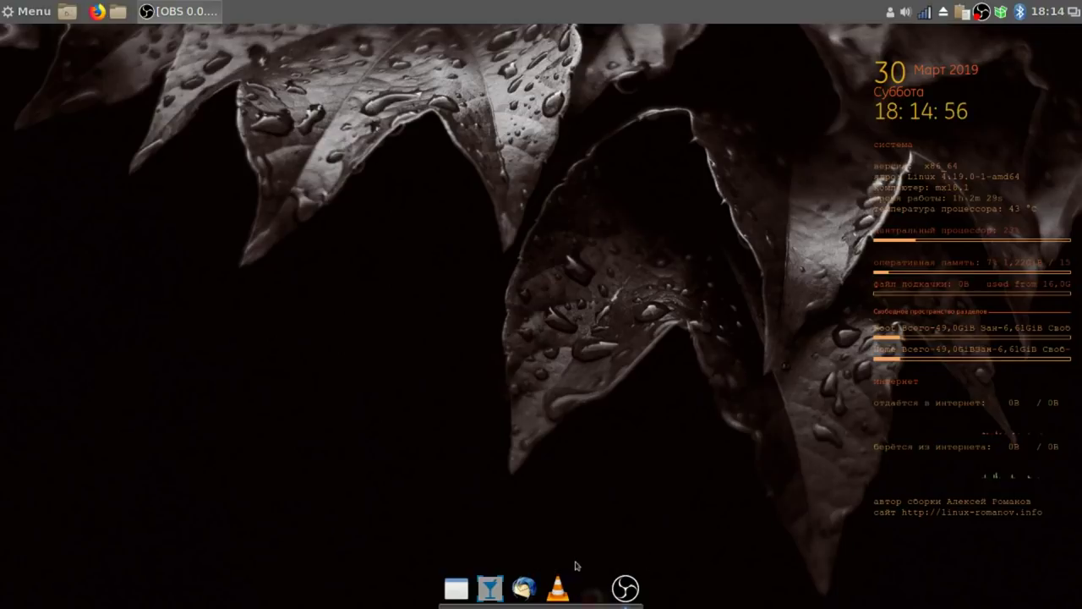
{"action": "right_click", "coordinate": [574, 593]}
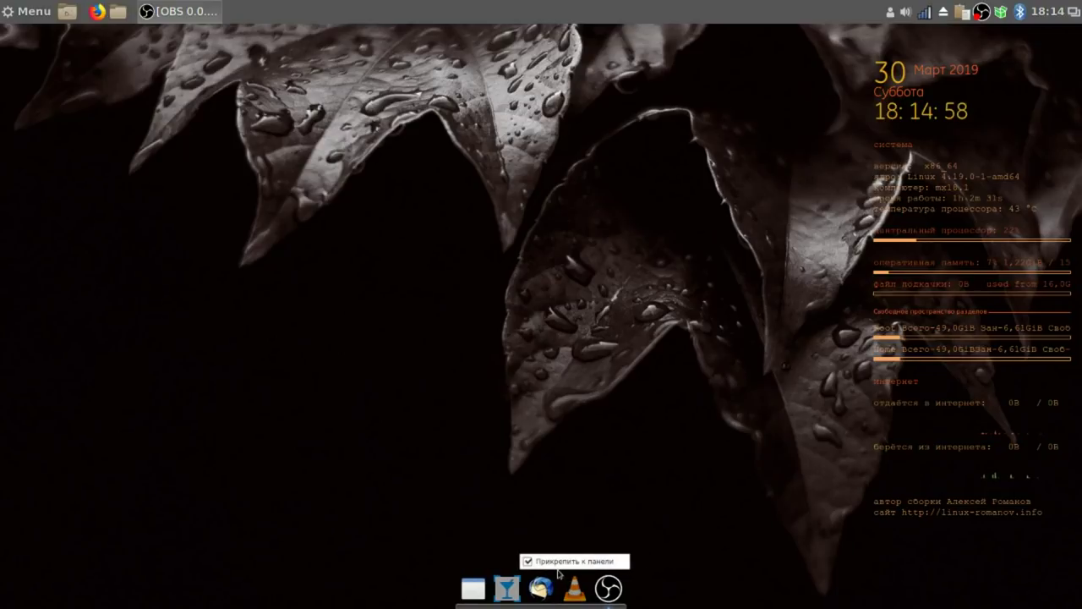
{"action": "left_click", "coordinate": [557, 561]}
{"action": "right_click", "coordinate": [555, 592]}
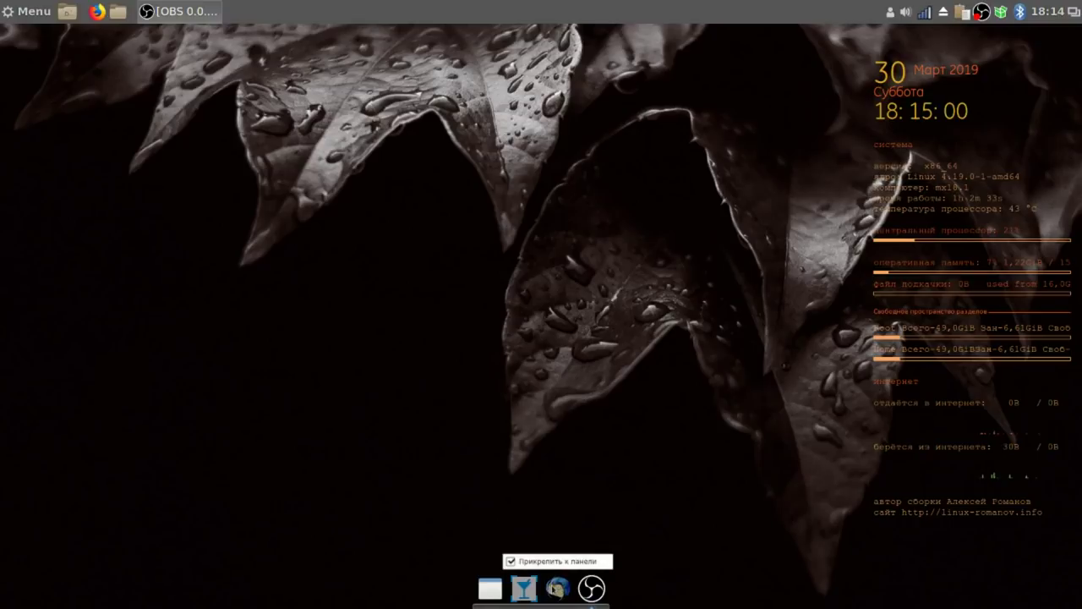
{"action": "left_click", "coordinate": [547, 562]}
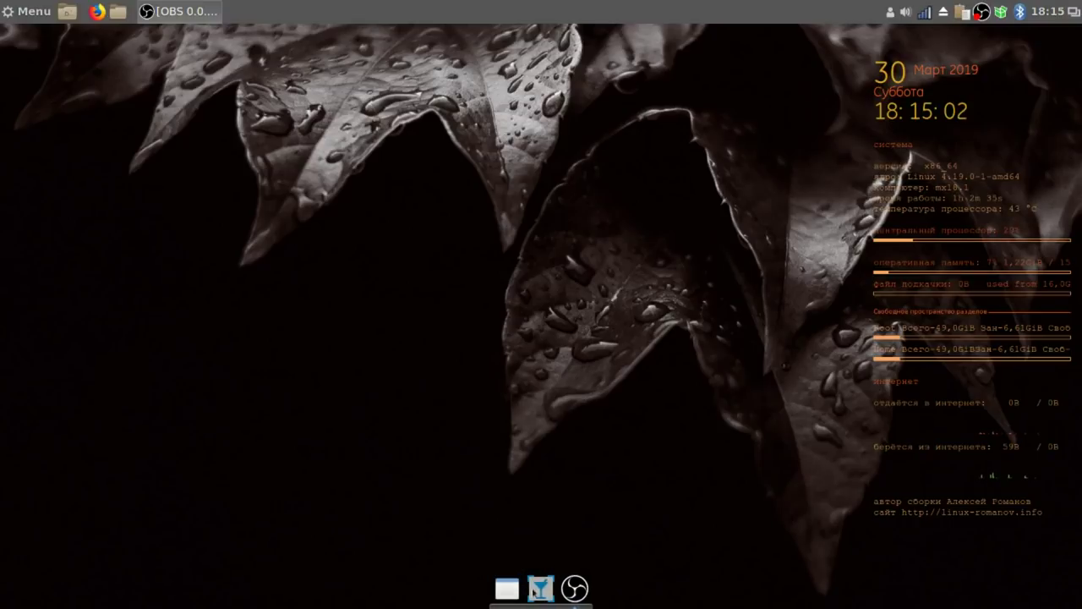
{"action": "right_click", "coordinate": [540, 590]}
{"action": "left_click", "coordinate": [537, 564]}
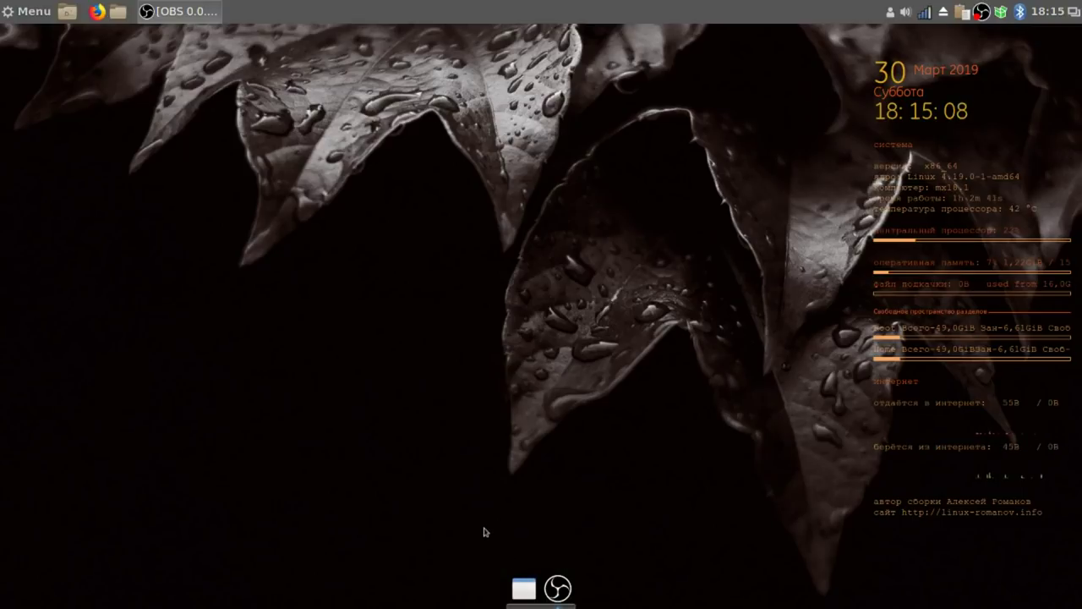
Pin CherryTree to the dock, unpin the folder icon, toggle OBS's pin, then close CherryTree.
{"action": "left_click", "coordinate": [14, 17]}
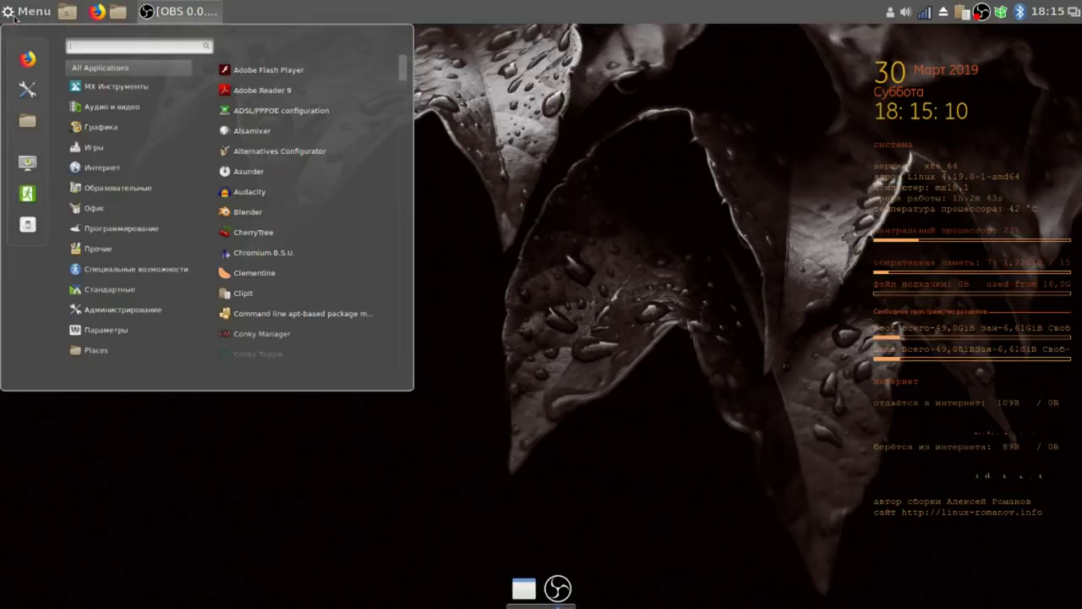
{"action": "left_click", "coordinate": [283, 235]}
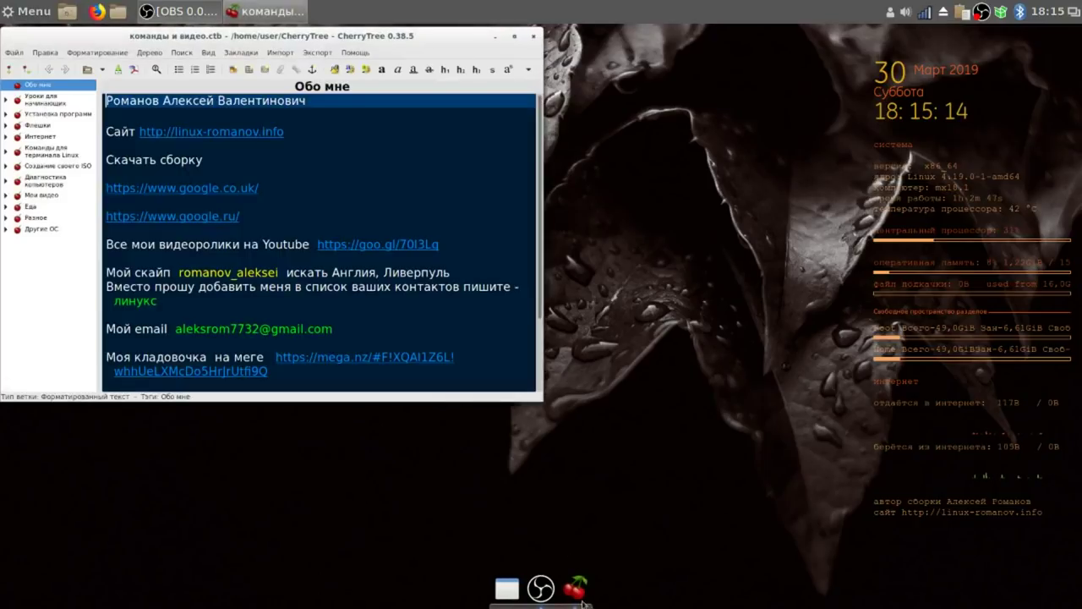
{"action": "right_click", "coordinate": [575, 588]}
{"action": "left_click", "coordinate": [529, 549]}
{"action": "right_click", "coordinate": [496, 574]}
{"action": "left_click", "coordinate": [499, 561]}
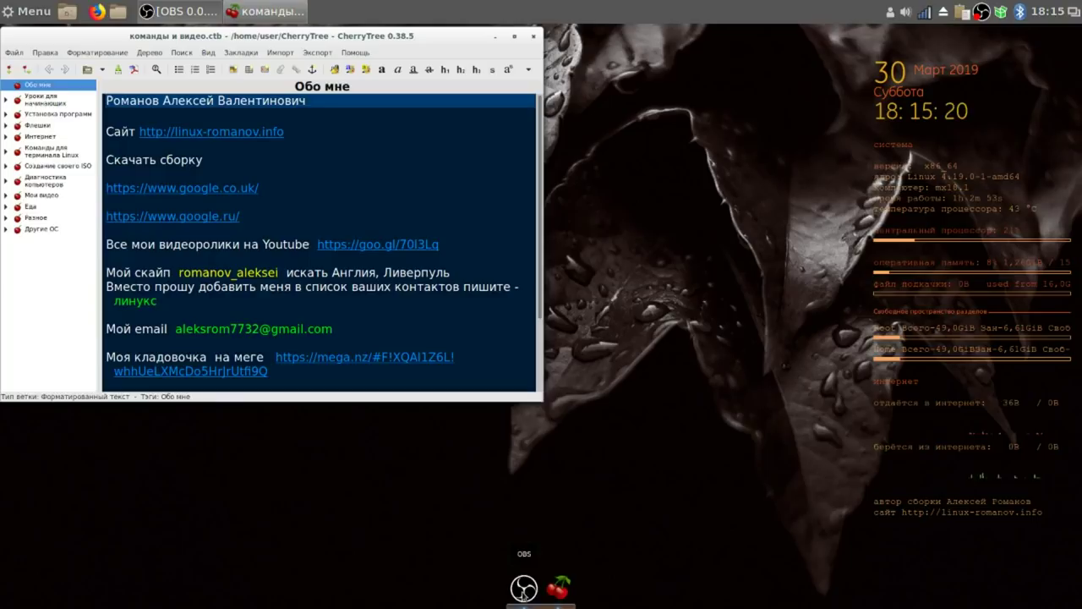
{"action": "right_click", "coordinate": [525, 591]}
{"action": "left_click", "coordinate": [479, 551]}
{"action": "left_click", "coordinate": [533, 36]}
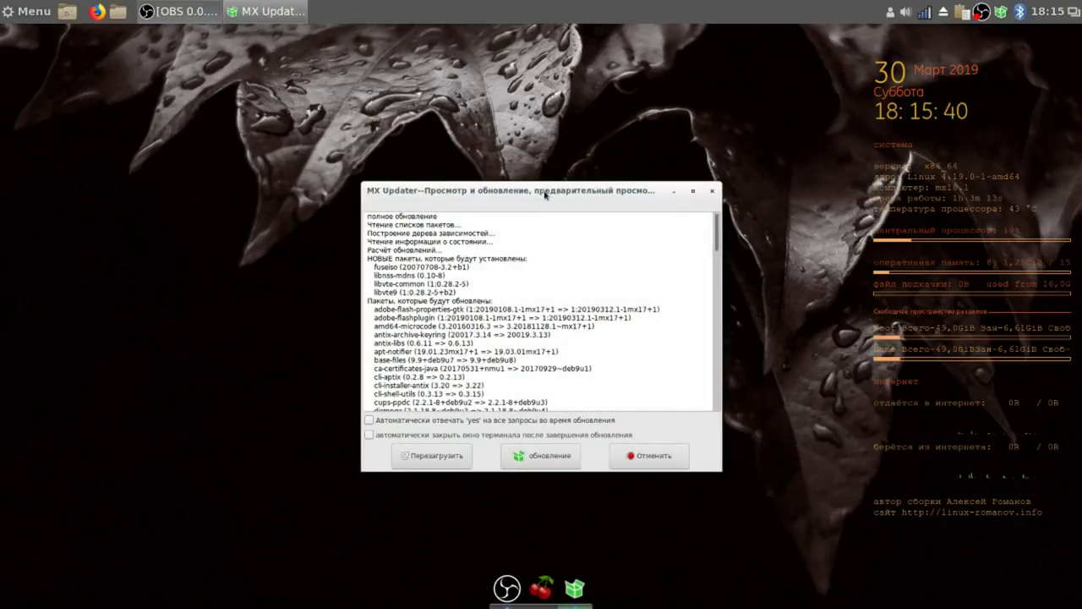
Start MX Updater's full system upgrade and authorise it with the root password.
{"action": "left_click_drag", "start_coordinate": [551, 205], "coordinate": [550, 204]}
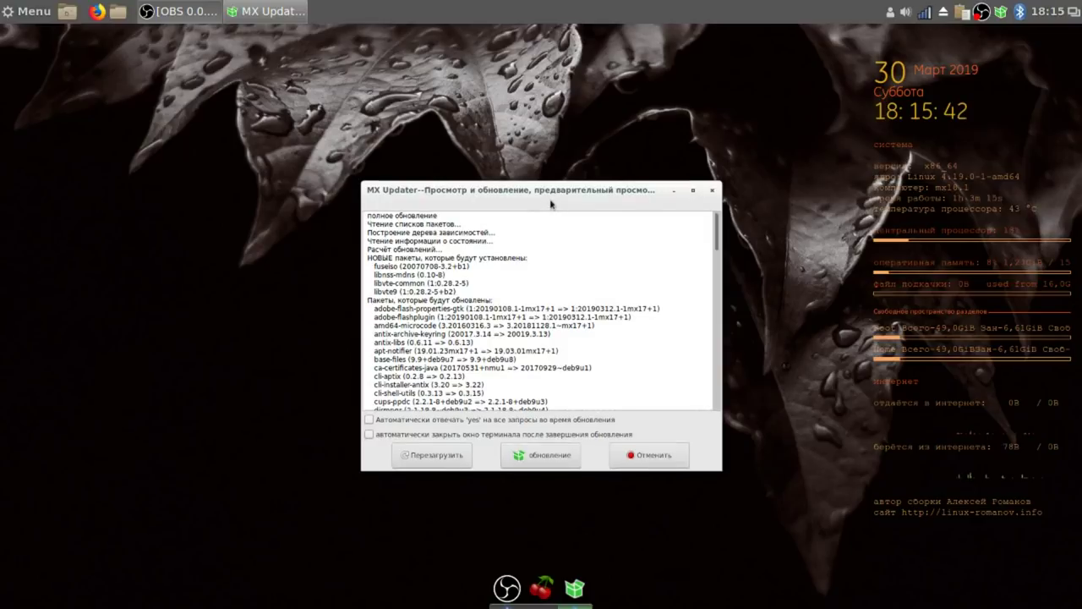
{"action": "left_click", "coordinate": [547, 457]}
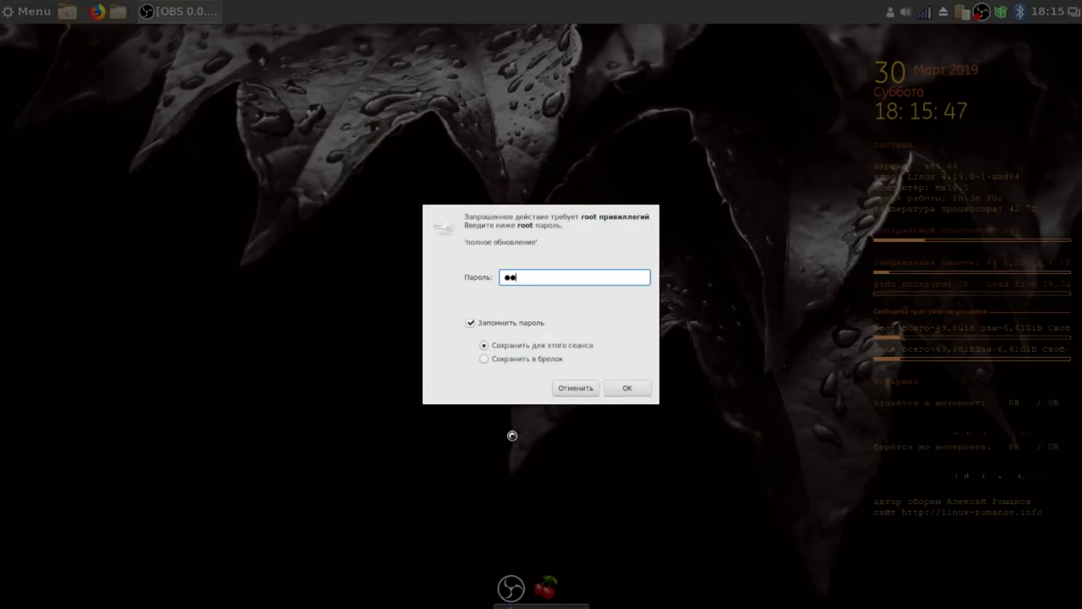
{"action": "left_click", "coordinate": [632, 387]}
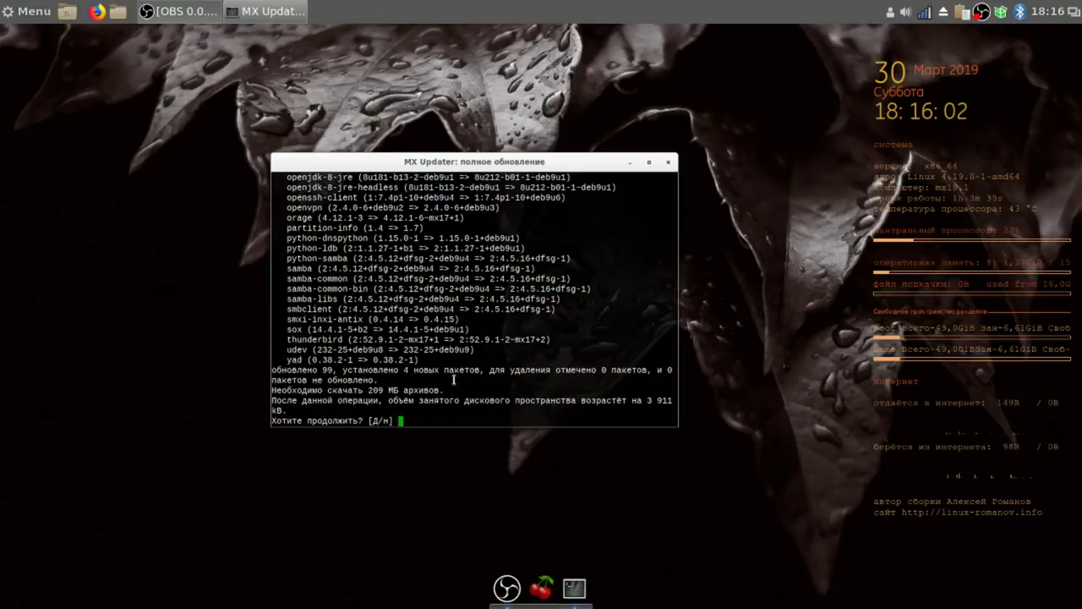
Answer y to continue the upgrade and allow the unauthenticated packages to install.
{"action": "type", "text": "y"}
{"action": "key", "text": "Return"}
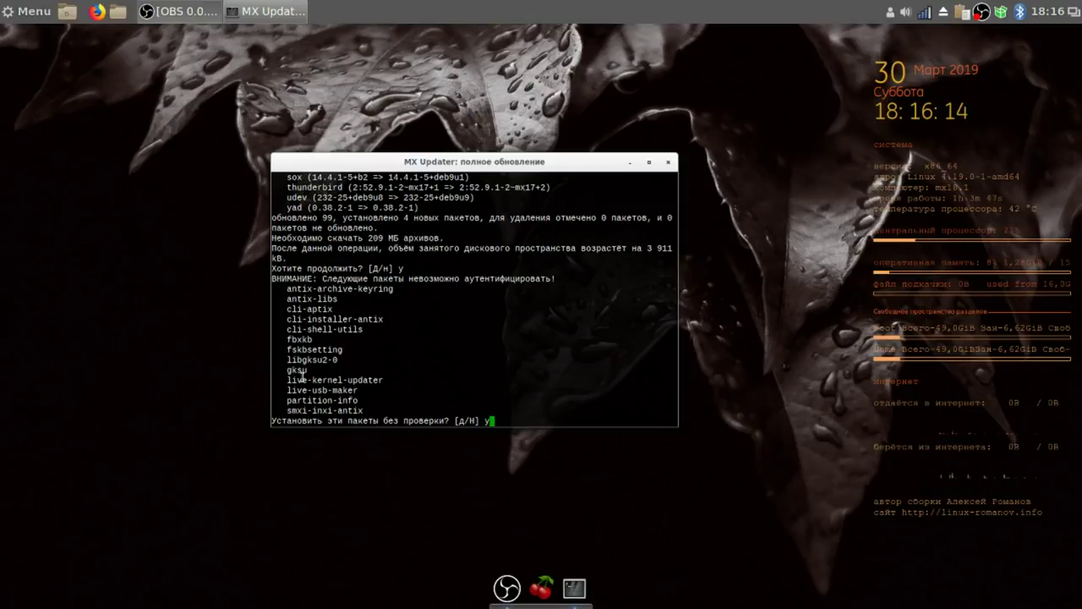
{"action": "key", "text": "Return"}
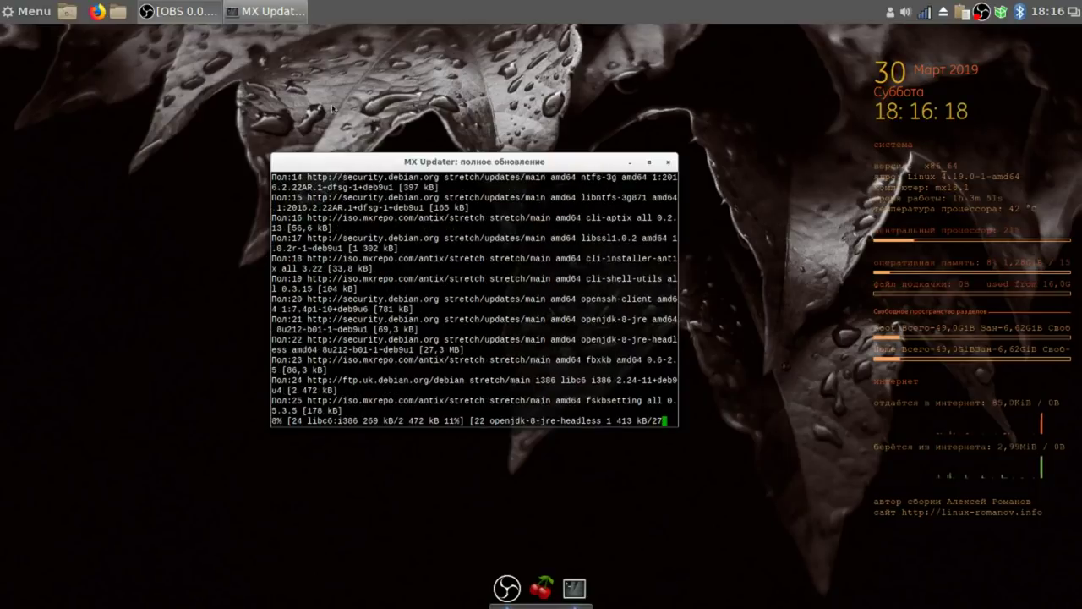
{"action": "right_click", "coordinate": [983, 16]}
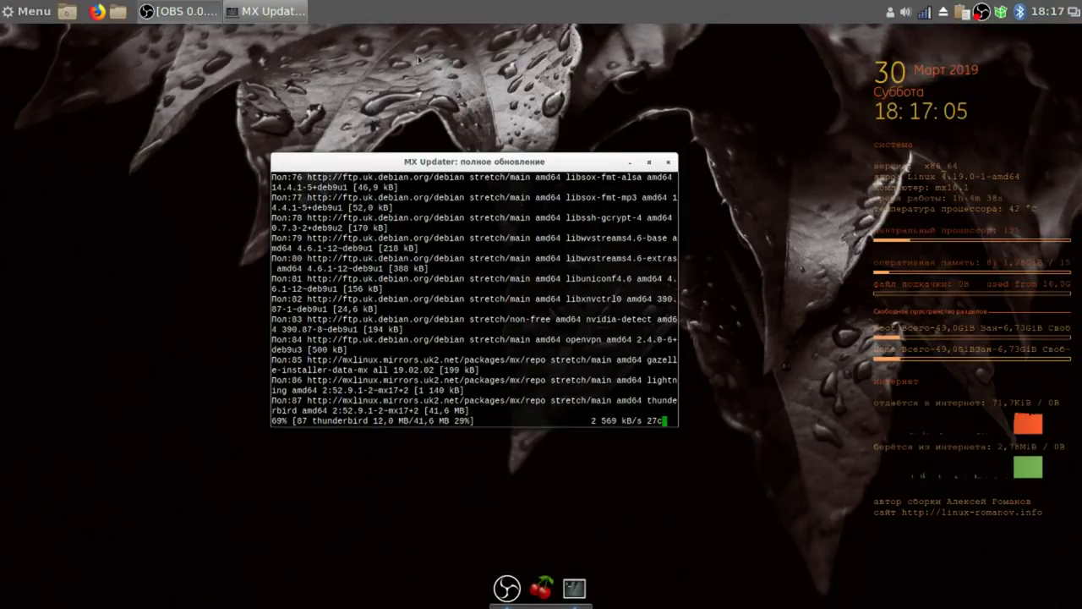
{"action": "left_click", "coordinate": [17, 8]}
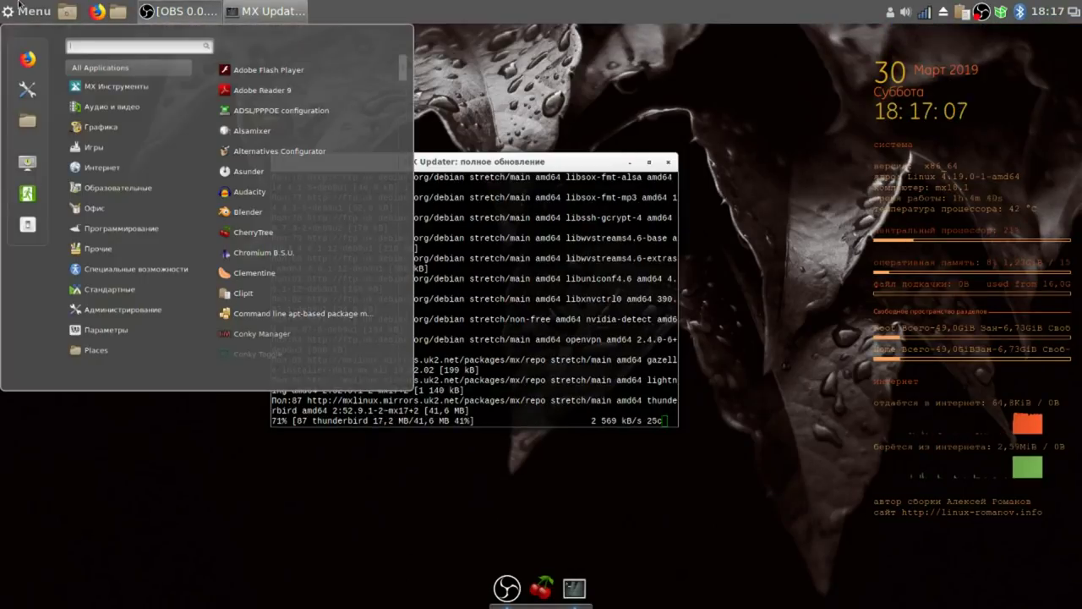
Open Startup Applications in System Settings and begin adding an installed application.
{"action": "left_click", "coordinate": [28, 89]}
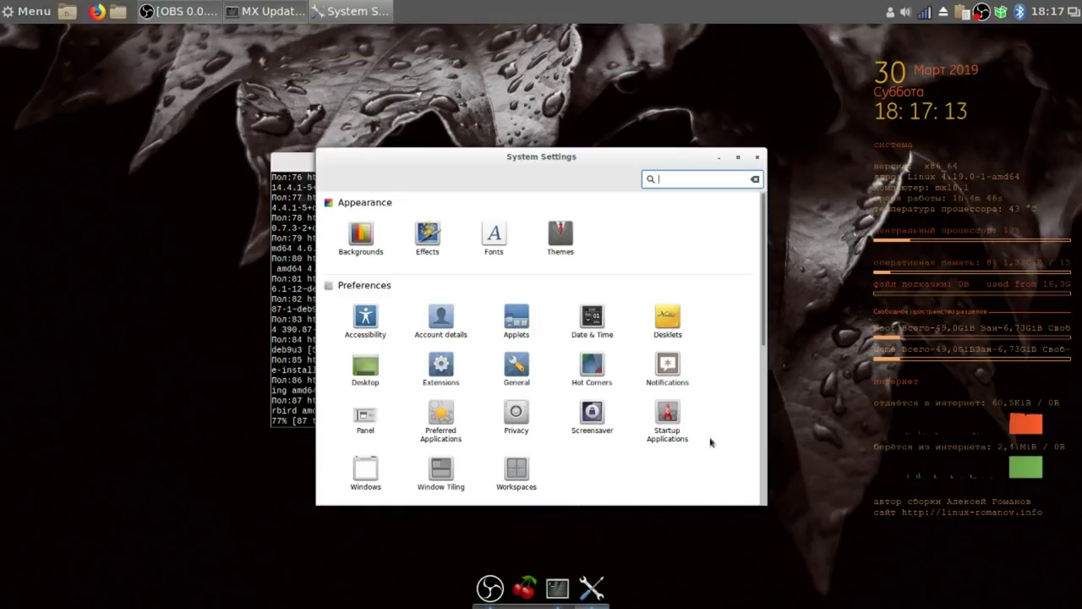
{"action": "left_click", "coordinate": [667, 416]}
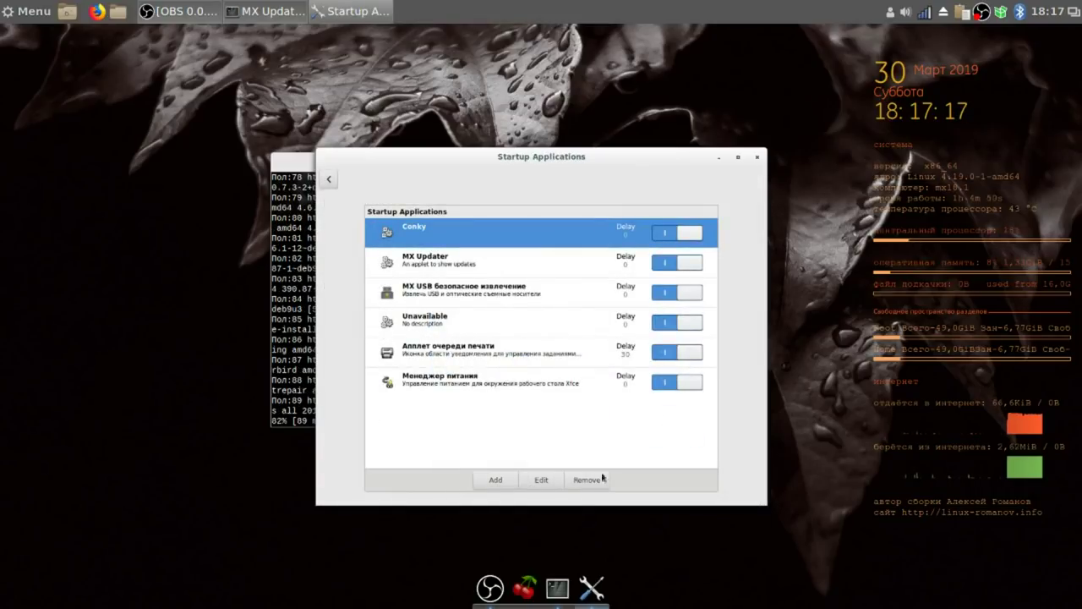
{"action": "left_click", "coordinate": [497, 481]}
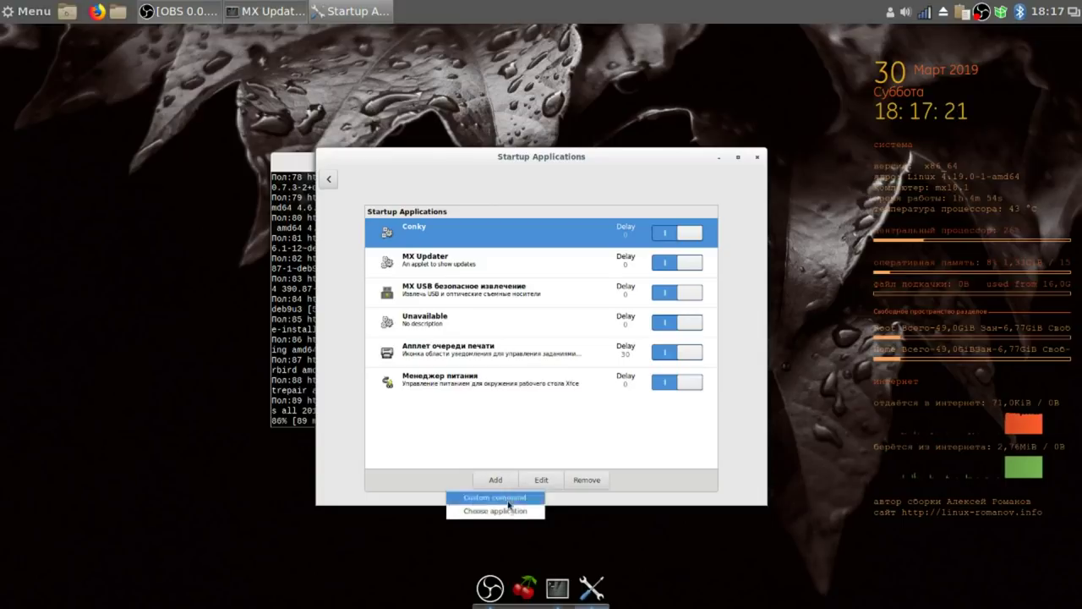
{"action": "left_click", "coordinate": [511, 513]}
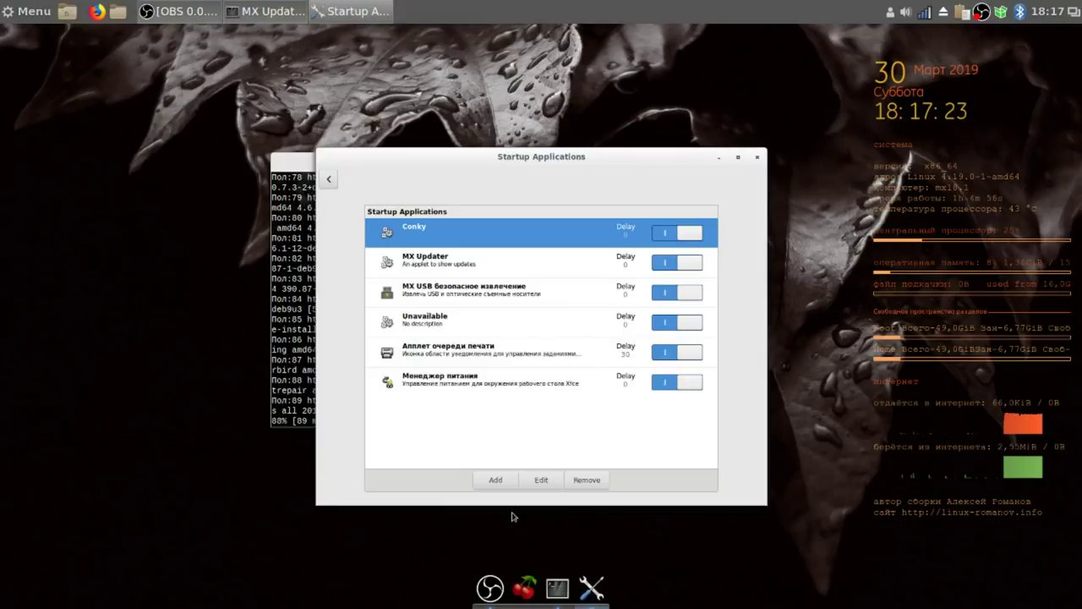
Select Plank from the application list, add it to startup, and close the window.
{"action": "scroll", "coordinate": [497, 353], "scroll_direction": "down", "scroll_amount": 3}
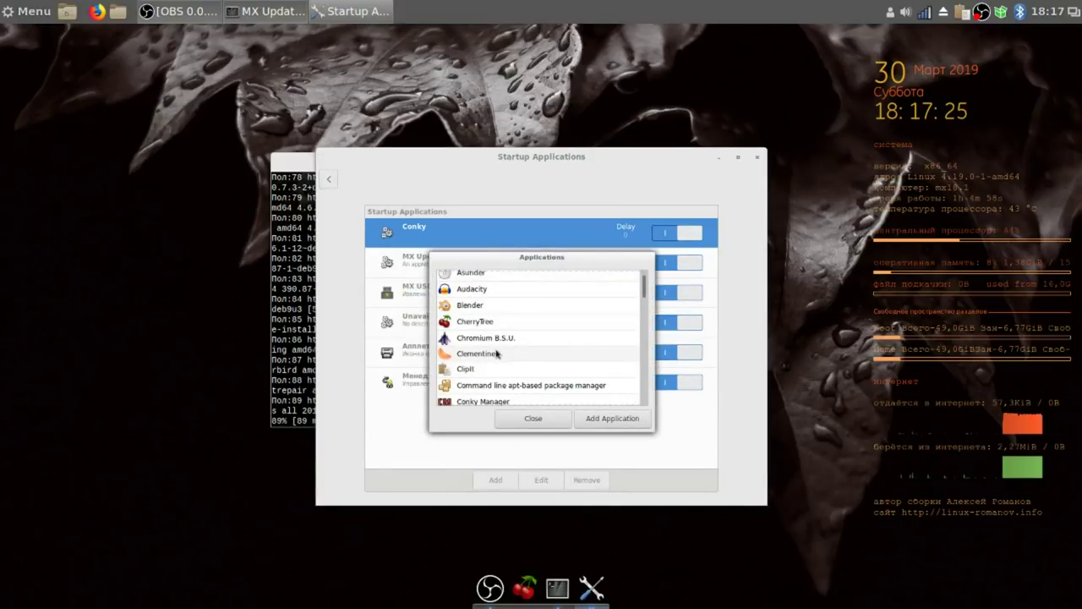
{"action": "scroll", "coordinate": [541, 355], "scroll_direction": "down", "scroll_amount": 7}
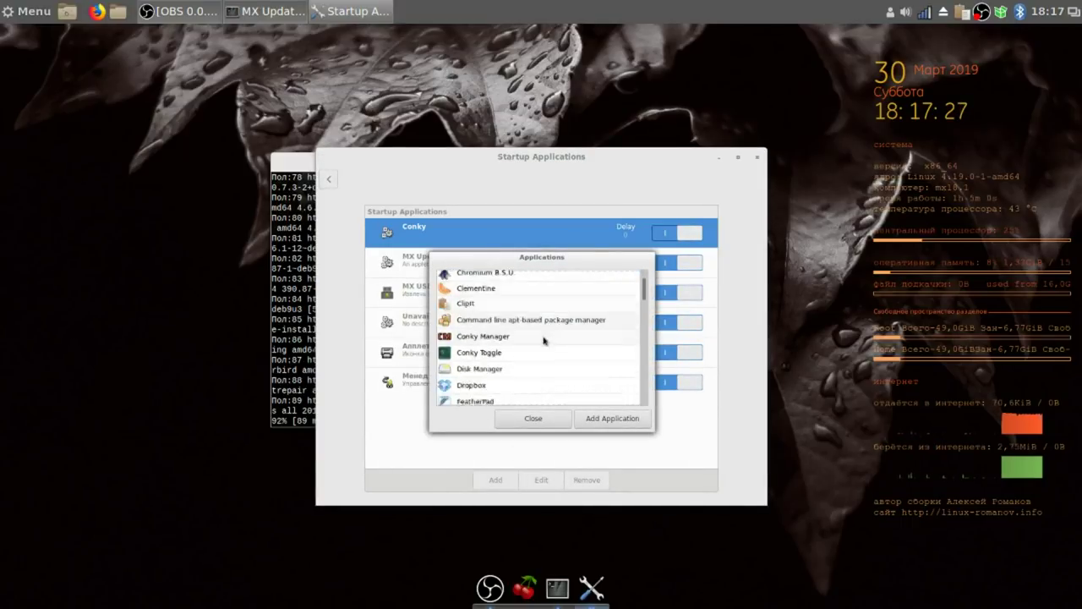
{"action": "scroll", "coordinate": [538, 357], "scroll_direction": "down", "scroll_amount": 4}
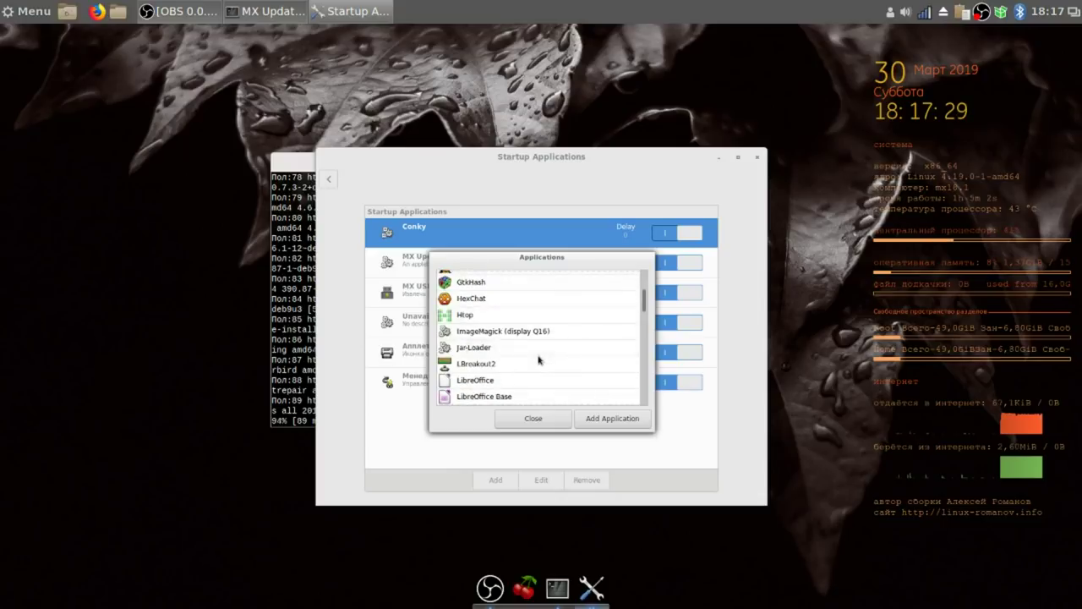
{"action": "scroll", "coordinate": [537, 359], "scroll_direction": "down", "scroll_amount": 2}
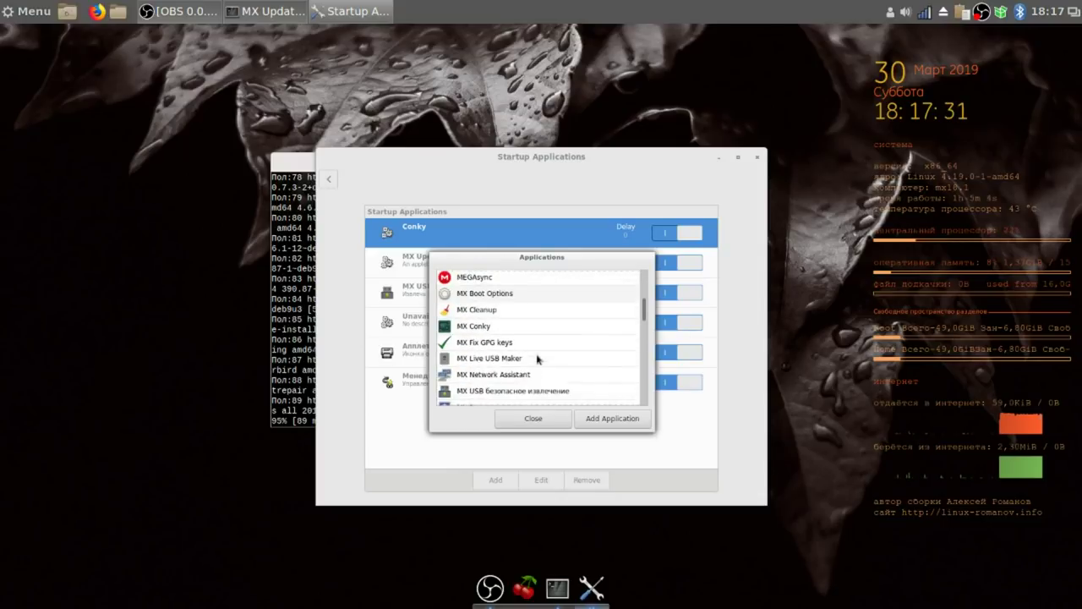
{"action": "scroll", "coordinate": [537, 360], "scroll_direction": "down", "scroll_amount": 3}
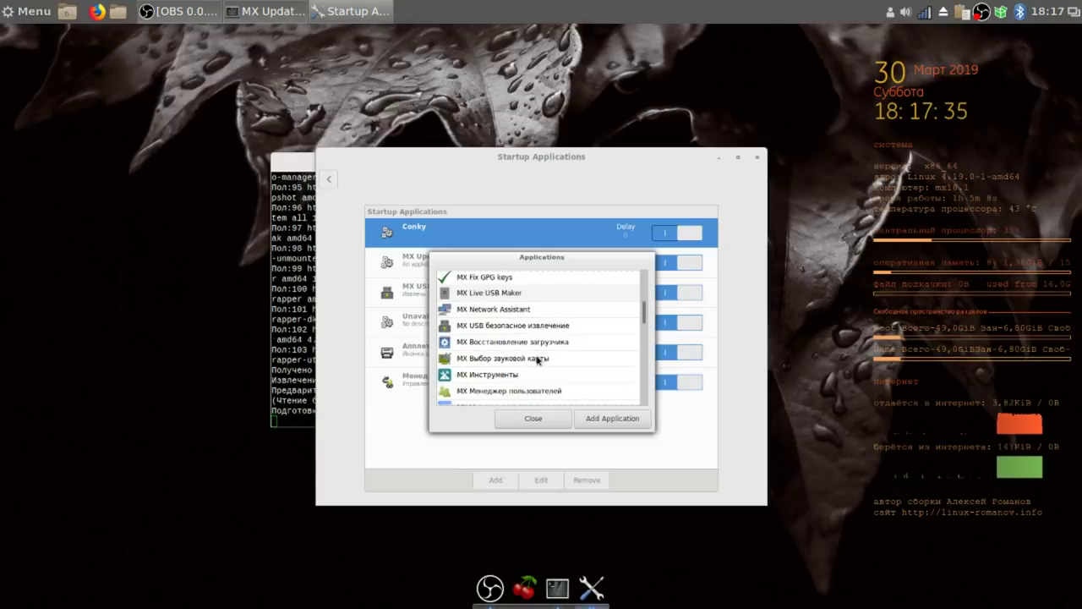
{"action": "scroll", "coordinate": [536, 359], "scroll_direction": "down", "scroll_amount": 5}
{"action": "scroll", "coordinate": [536, 362], "scroll_direction": "down", "scroll_amount": 5}
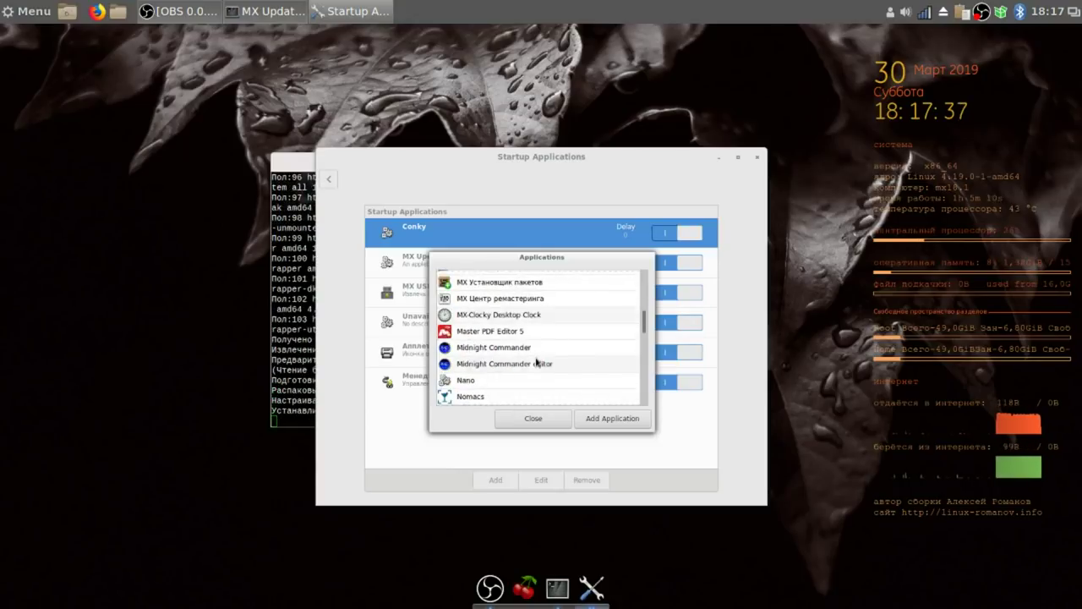
{"action": "scroll", "coordinate": [536, 363], "scroll_direction": "down", "scroll_amount": 5}
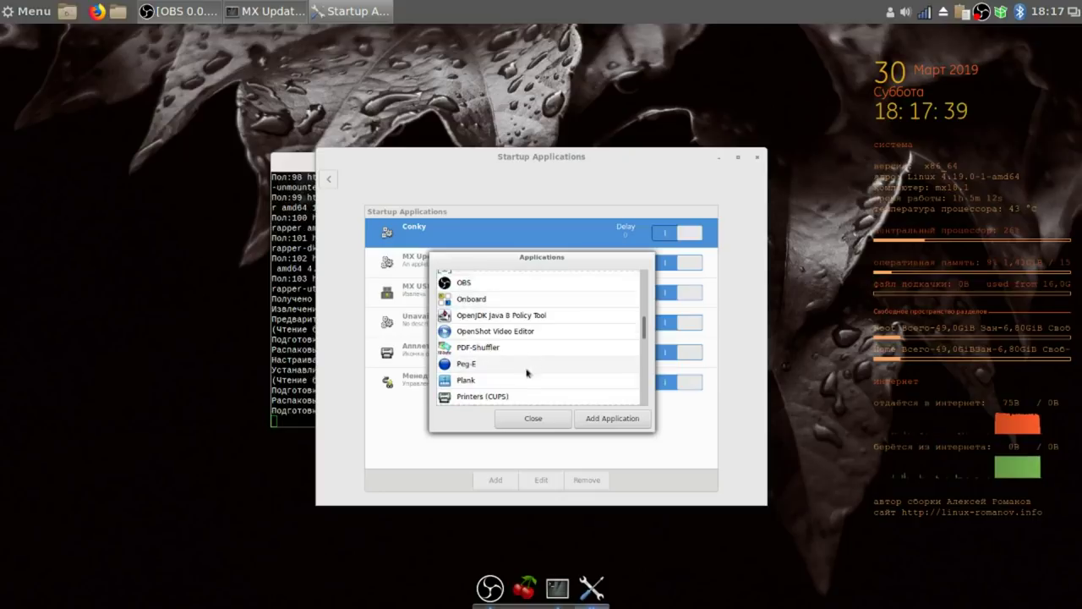
{"action": "left_click", "coordinate": [513, 379]}
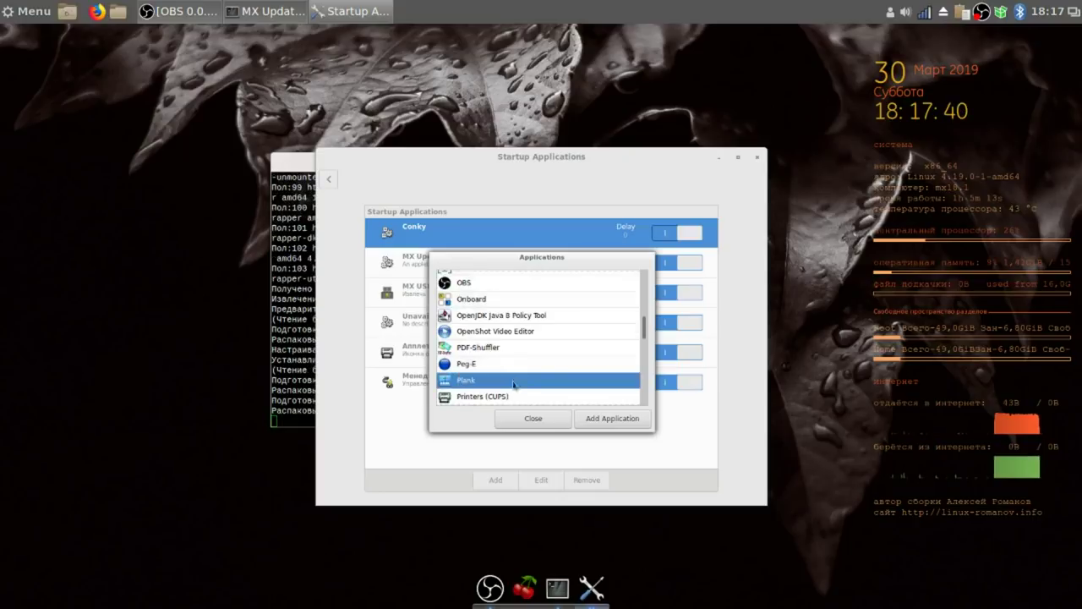
{"action": "left_click", "coordinate": [633, 420]}
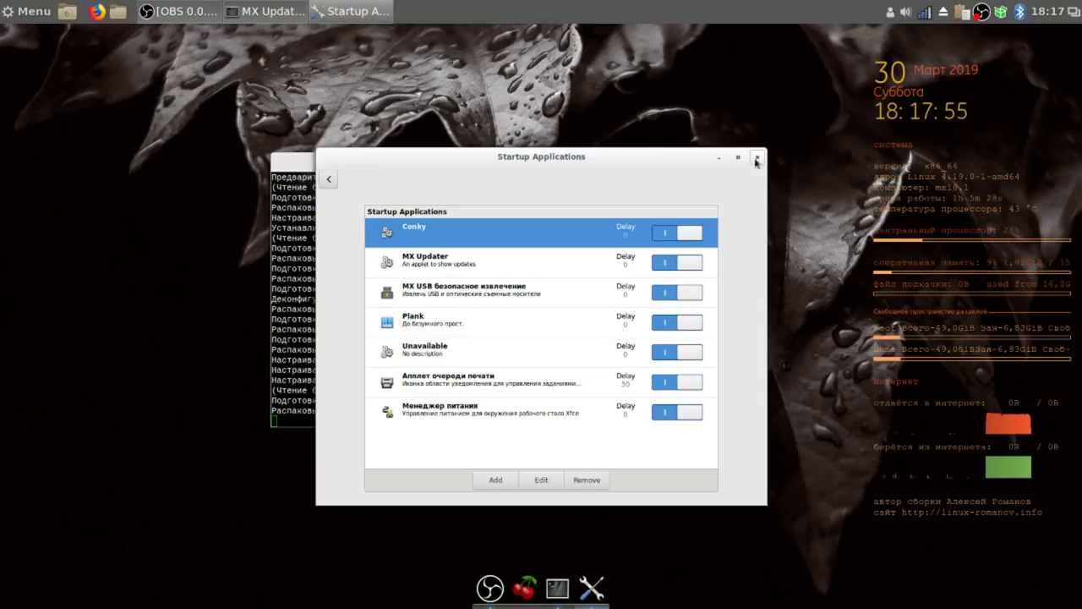
{"action": "left_click", "coordinate": [755, 160]}
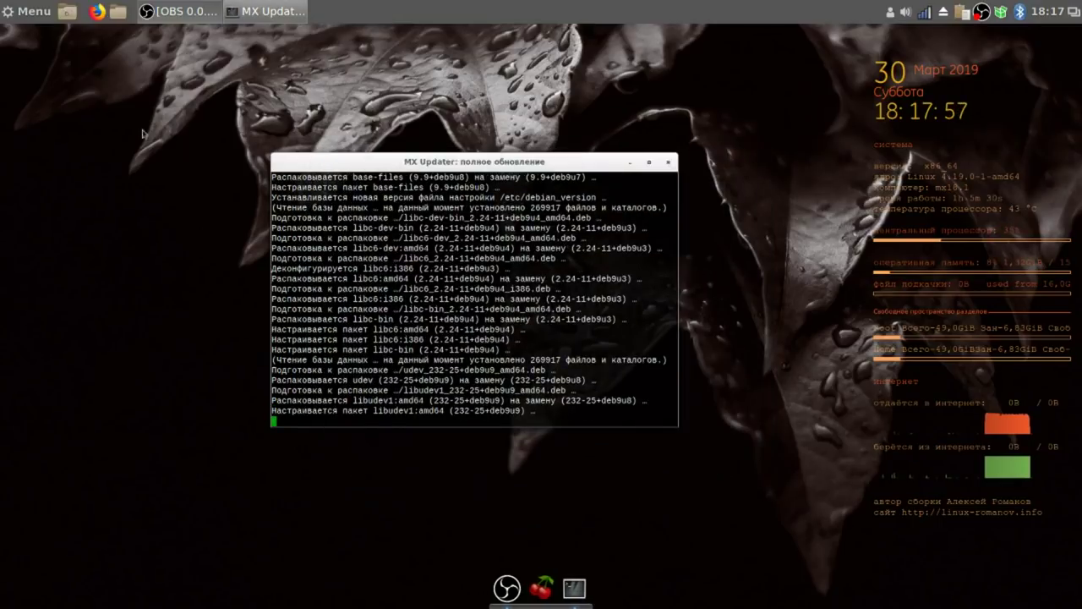
Show the Администрирование category in the applications menu.
{"action": "left_click", "coordinate": [17, 10]}
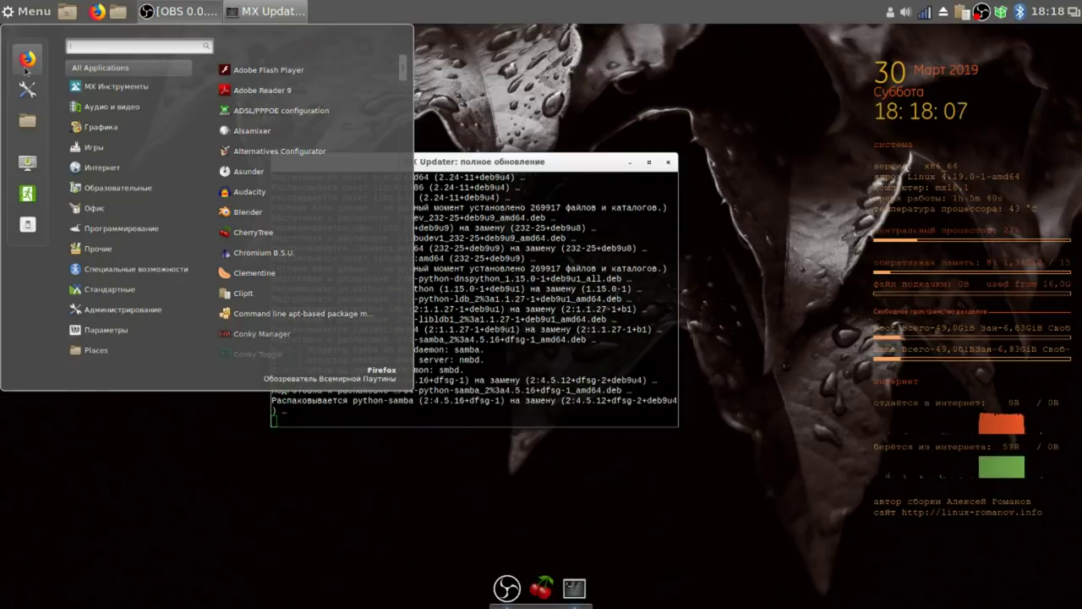
{"action": "mouse_move", "coordinate": [112, 289]}
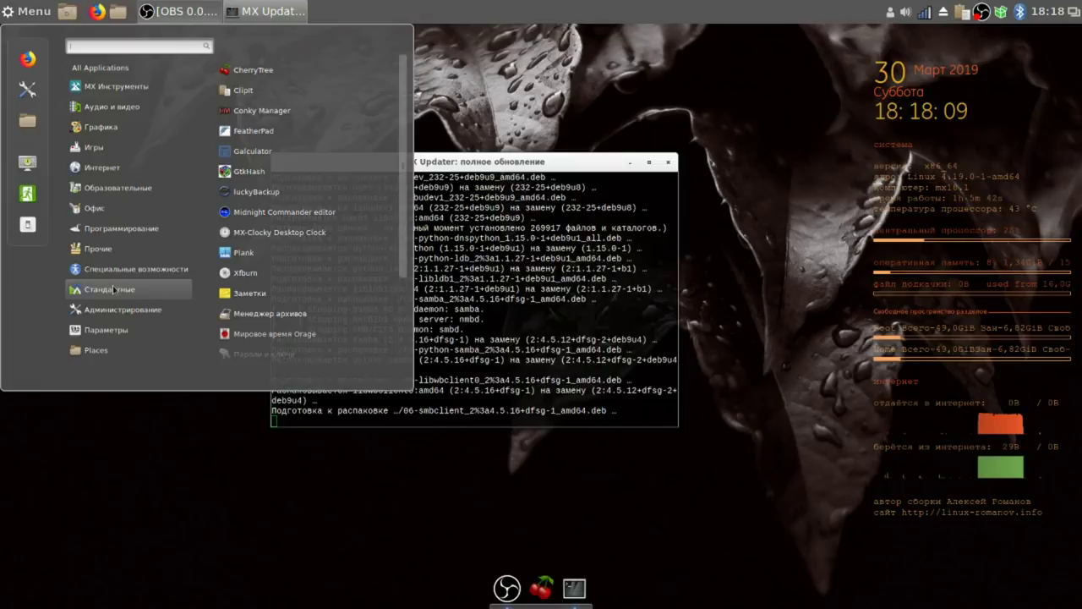
{"action": "mouse_move", "coordinate": [116, 310]}
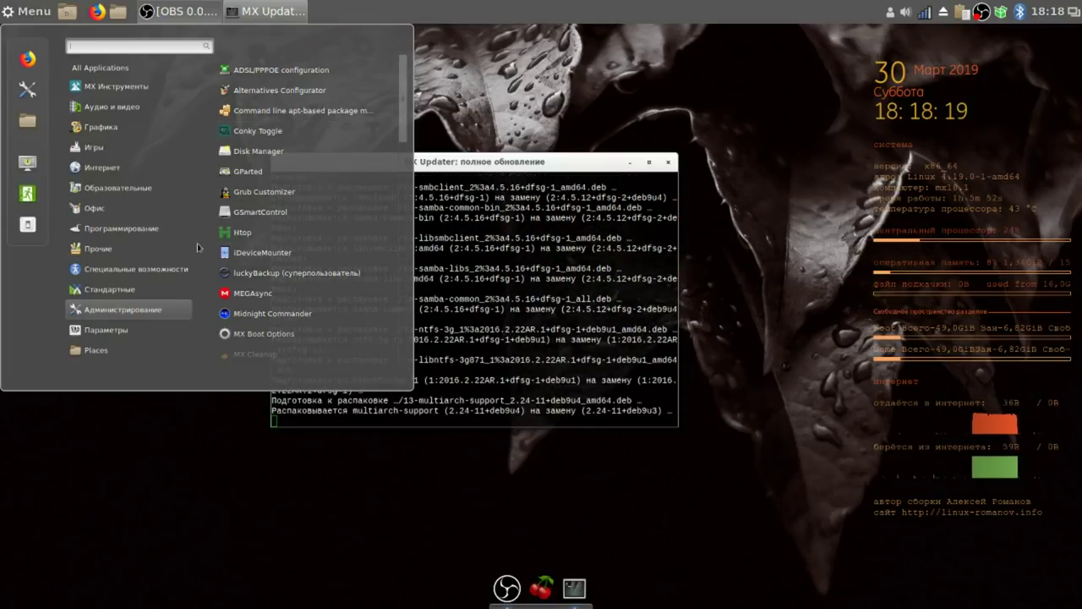
{"action": "left_click", "coordinate": [142, 336]}
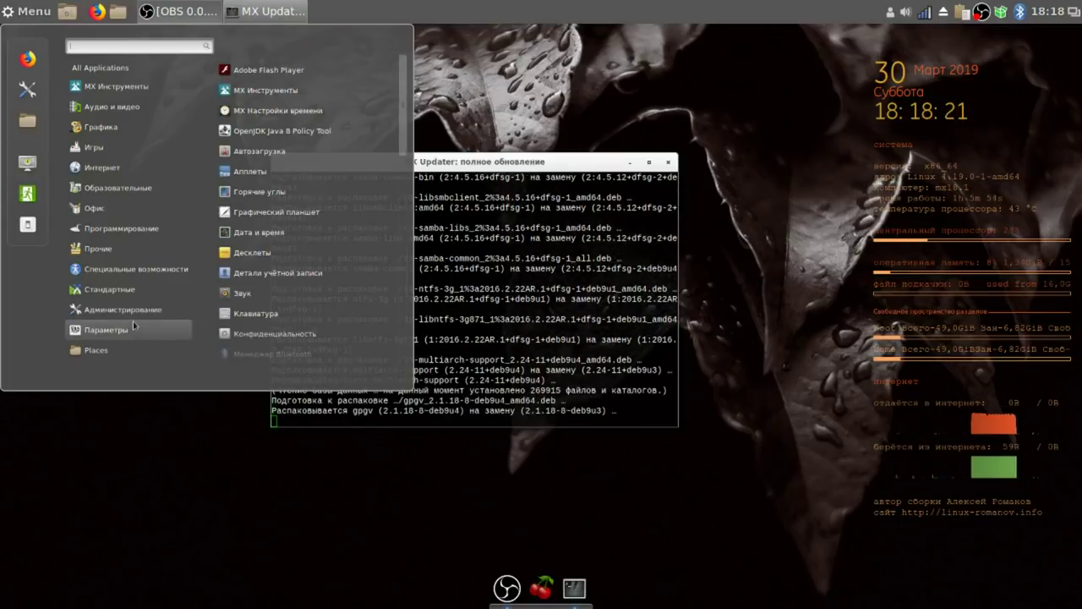
{"action": "left_click", "coordinate": [135, 313]}
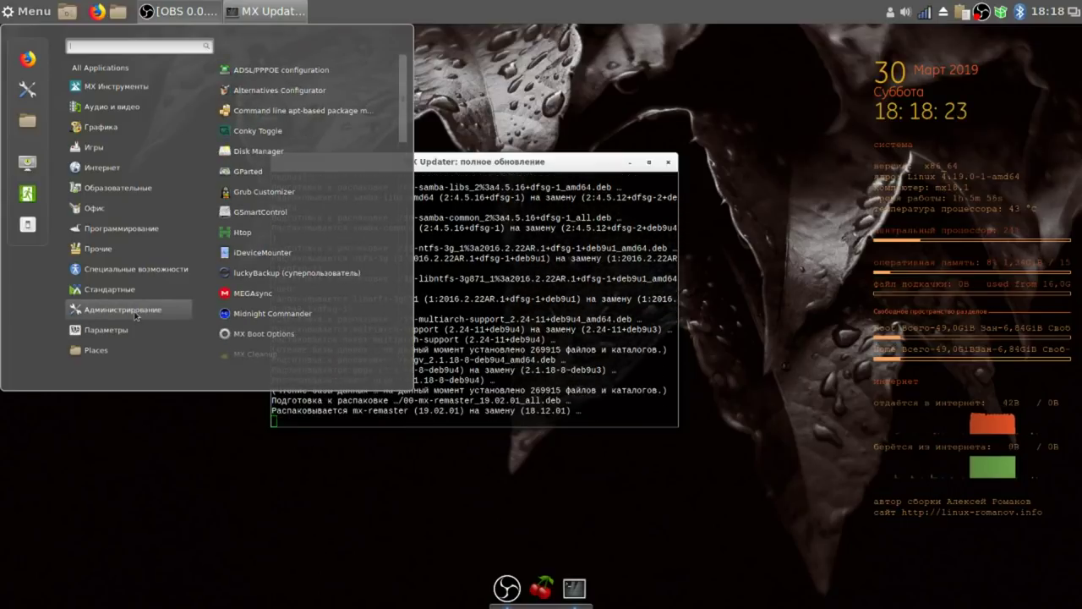
Launch Менеджер пакетов Synaptic from the administration list.
{"action": "scroll", "coordinate": [372, 292], "scroll_direction": "down", "scroll_amount": 3}
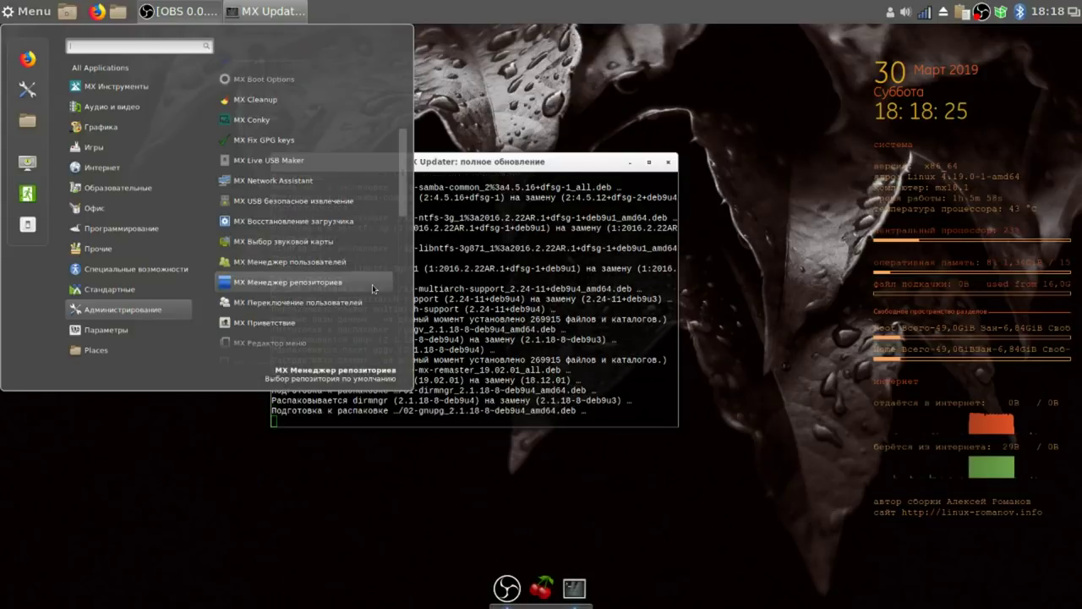
{"action": "scroll", "coordinate": [372, 288], "scroll_direction": "down", "scroll_amount": 3}
{"action": "scroll", "coordinate": [372, 286], "scroll_direction": "down", "scroll_amount": 5}
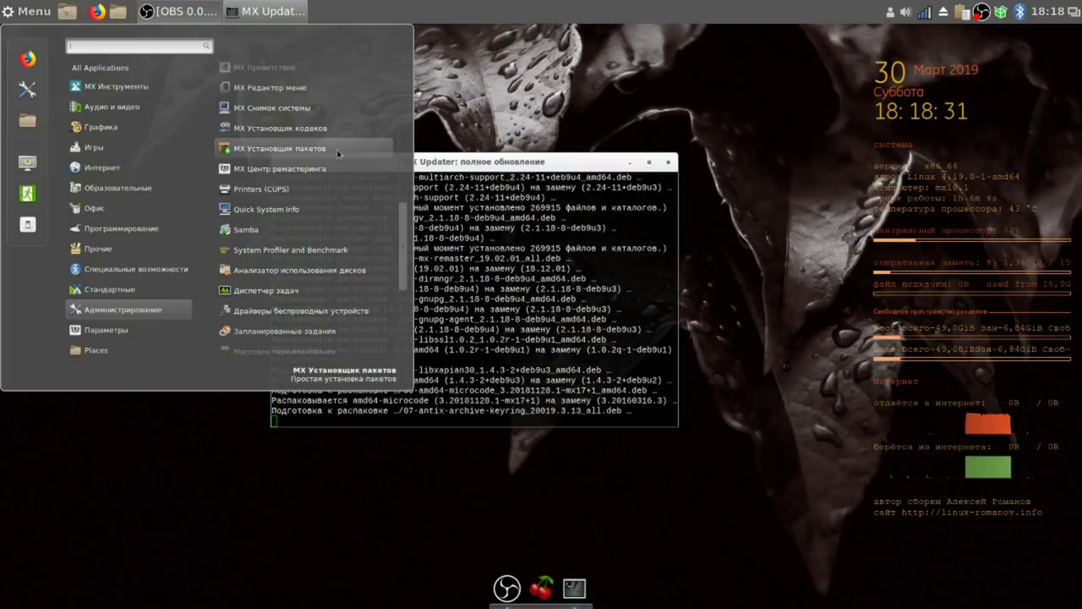
{"action": "scroll", "coordinate": [338, 155], "scroll_direction": "down", "scroll_amount": 5}
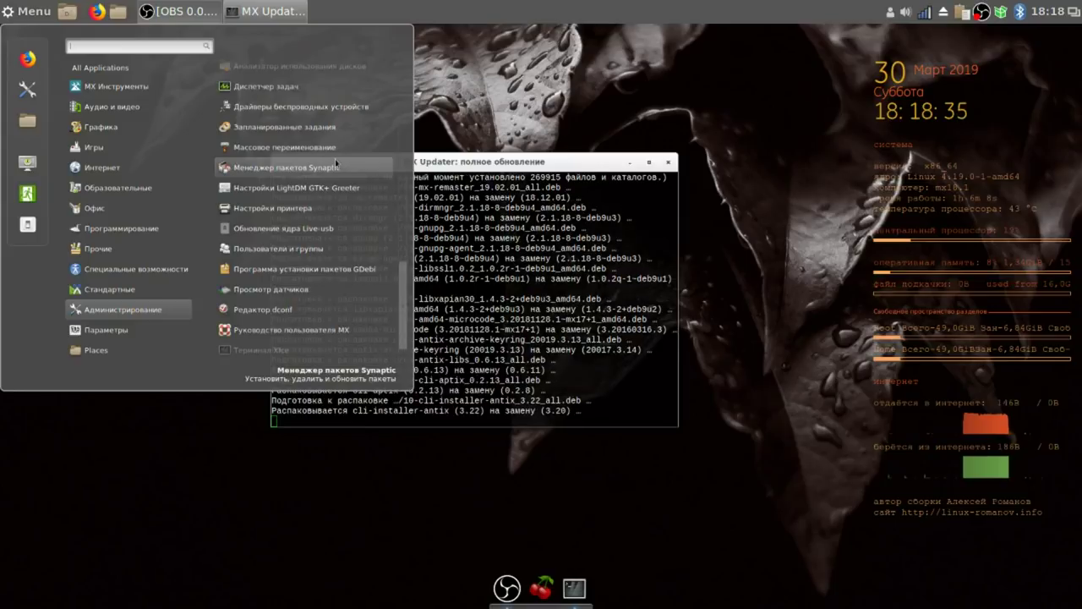
{"action": "scroll", "coordinate": [324, 181], "scroll_direction": "up", "scroll_amount": 5}
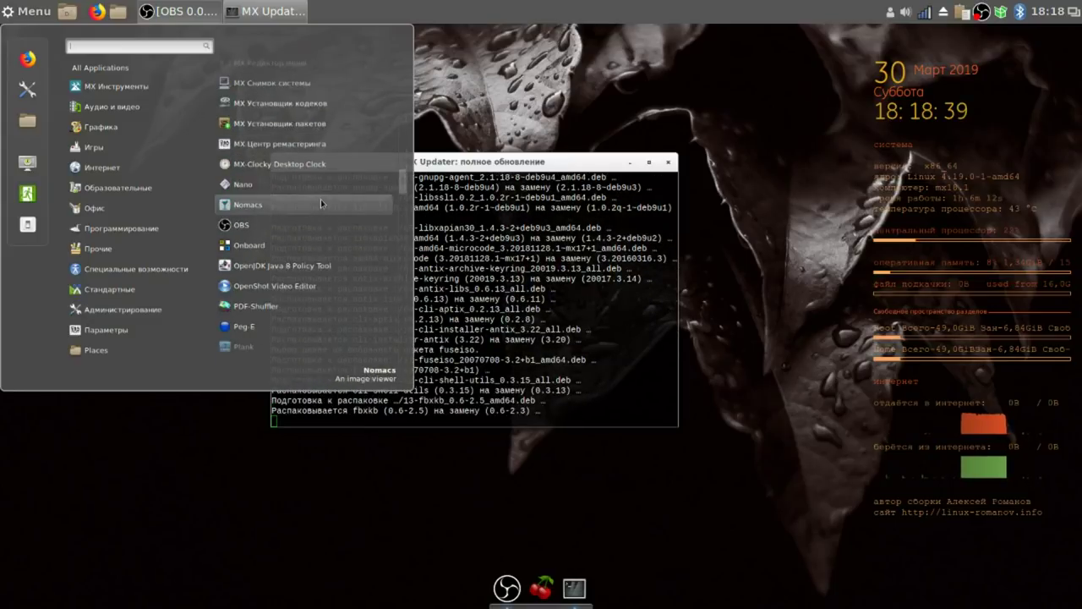
{"action": "scroll", "coordinate": [320, 202], "scroll_direction": "down", "scroll_amount": 4}
{"action": "scroll", "coordinate": [320, 202], "scroll_direction": "down", "scroll_amount": 4}
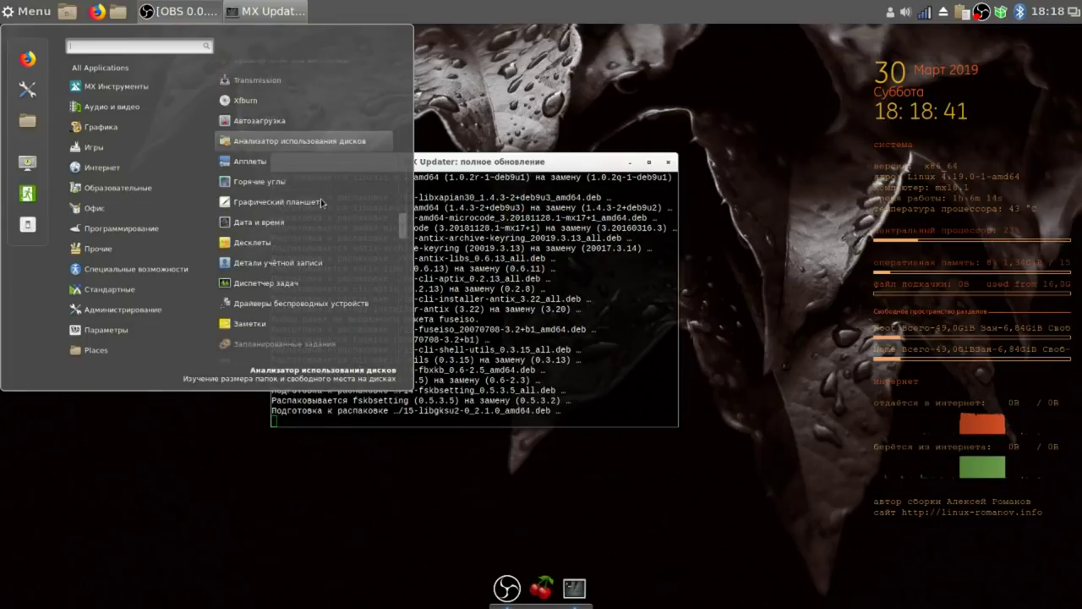
{"action": "scroll", "coordinate": [321, 202], "scroll_direction": "up", "scroll_amount": 4}
{"action": "scroll", "coordinate": [320, 204], "scroll_direction": "down", "scroll_amount": 5}
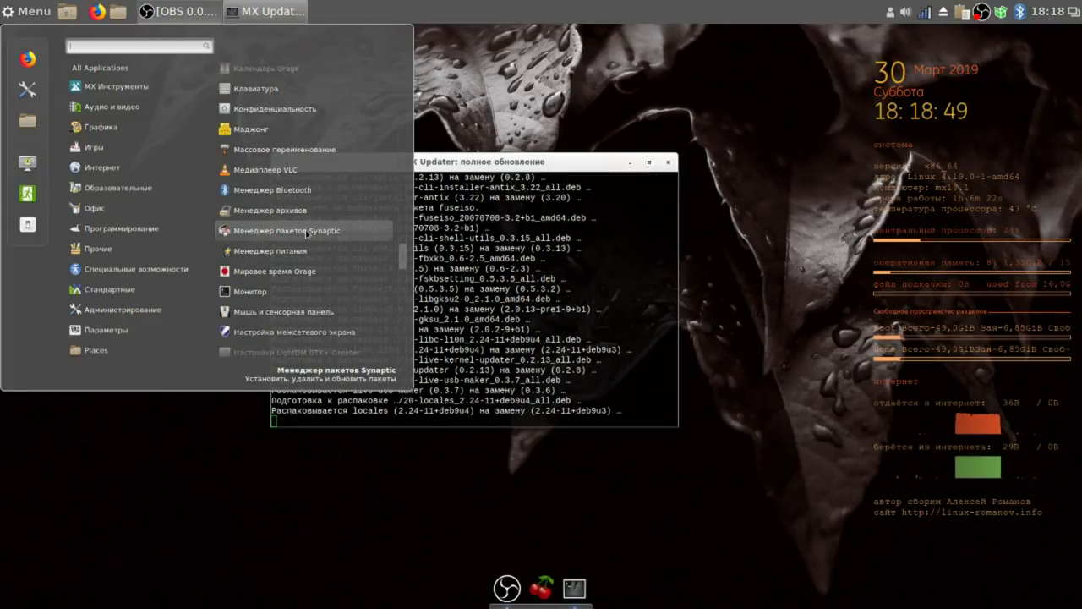
{"action": "left_click", "coordinate": [306, 231]}
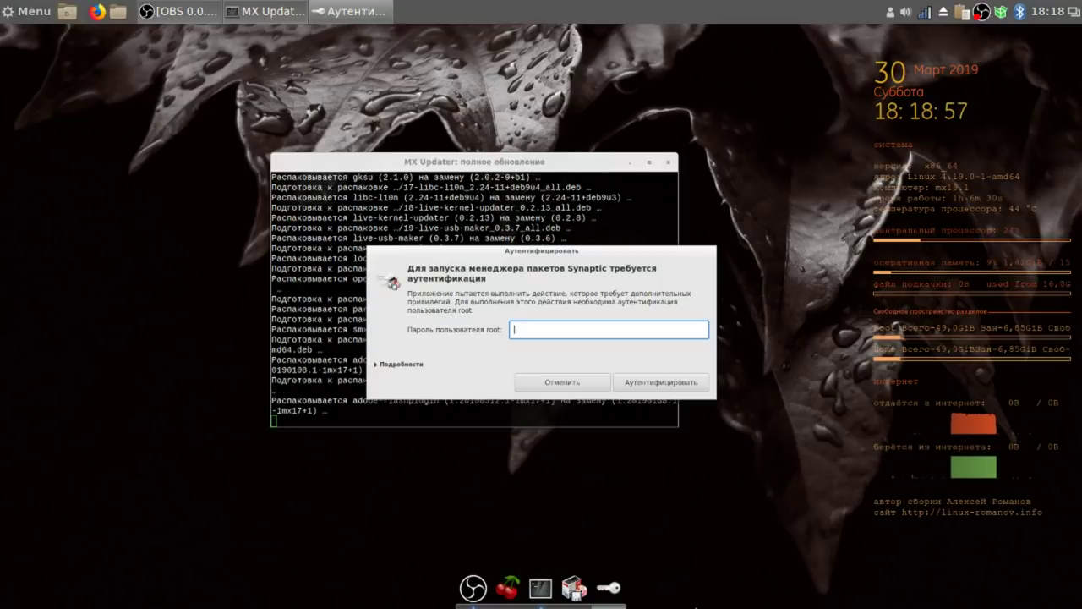
Authenticate Synaptic with the root password, pin it to the dock, and close the package-lock error.
{"action": "type", "text": "••"}
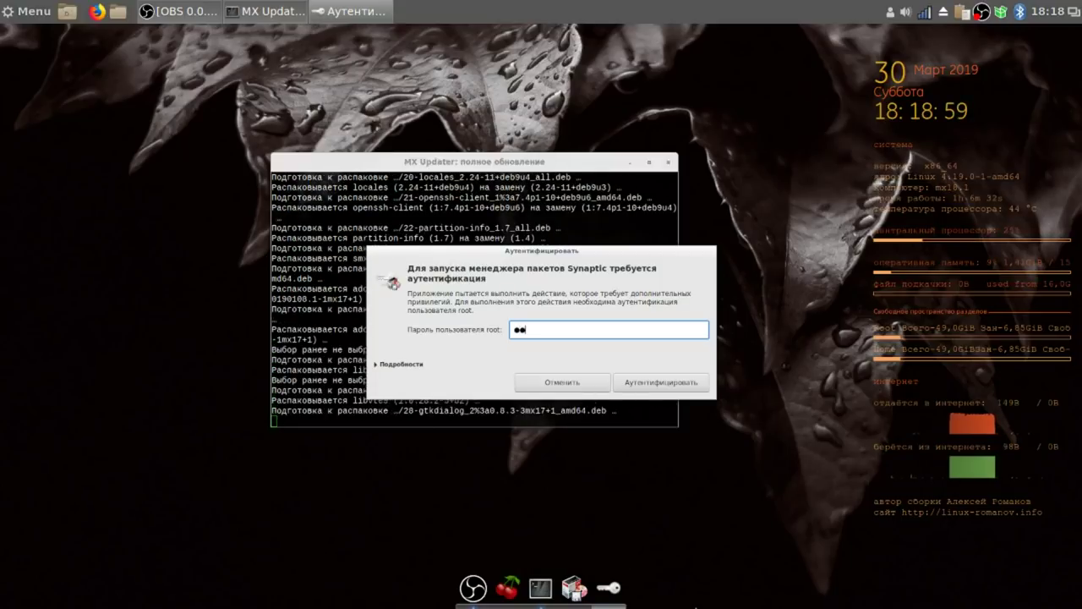
{"action": "left_click", "coordinate": [687, 383]}
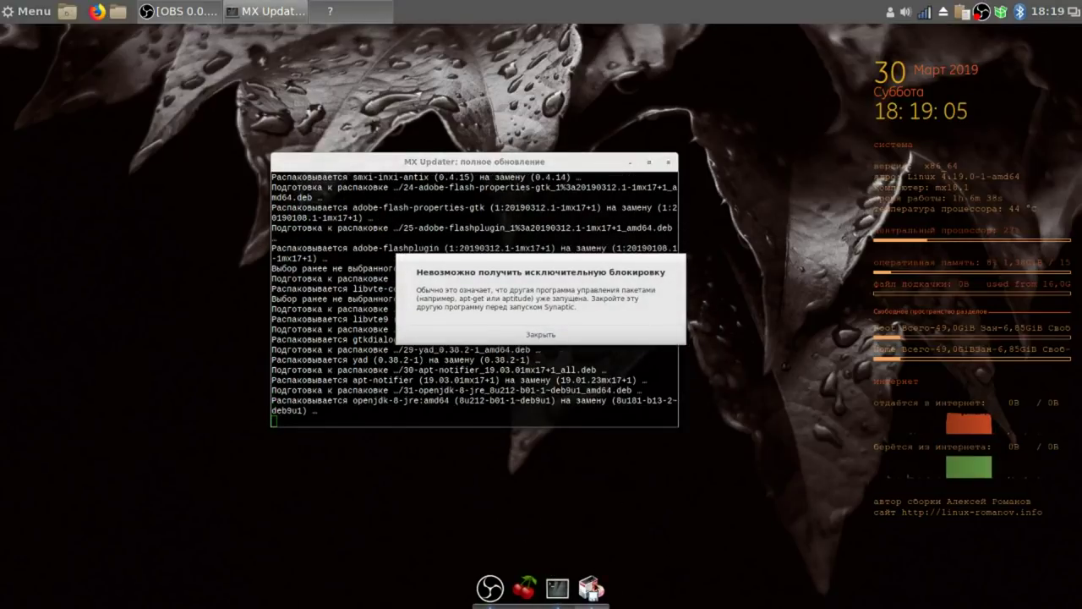
{"action": "right_click", "coordinate": [591, 587]}
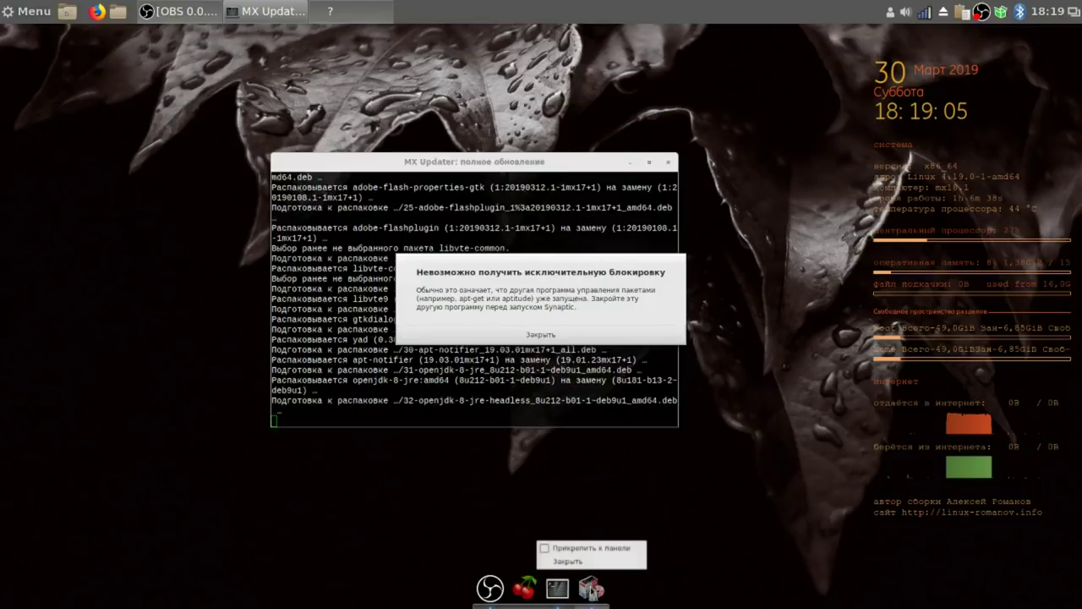
{"action": "left_click", "coordinate": [543, 549]}
{"action": "left_click", "coordinate": [554, 336]}
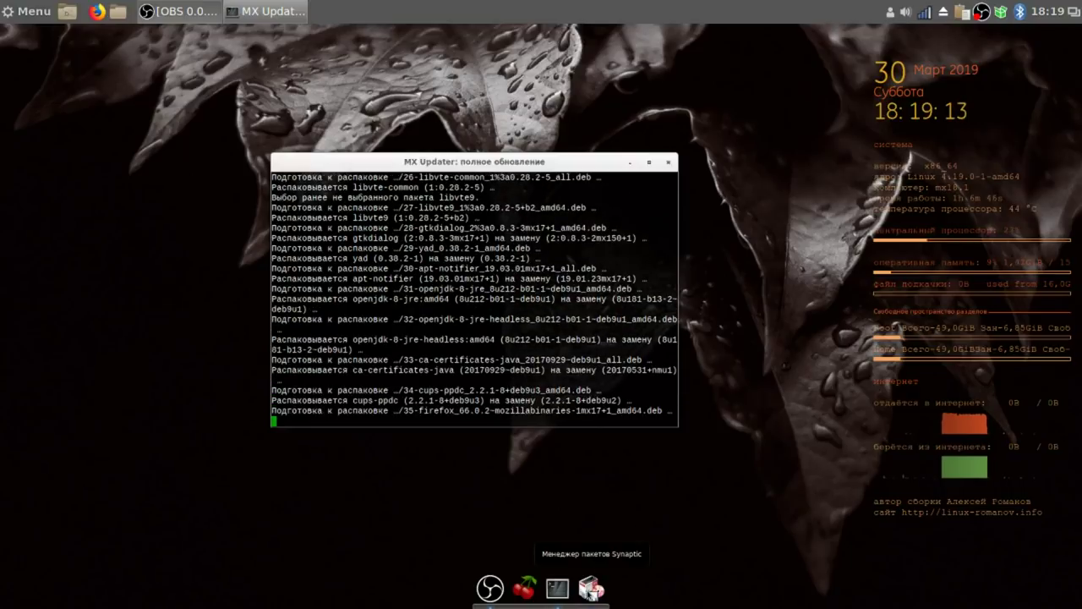
Reorder the Plank dock: terminal first, then Synaptic, then CherryTree ahead of OBS.
{"action": "left_click_drag", "start_coordinate": [557, 585], "coordinate": [492, 583]}
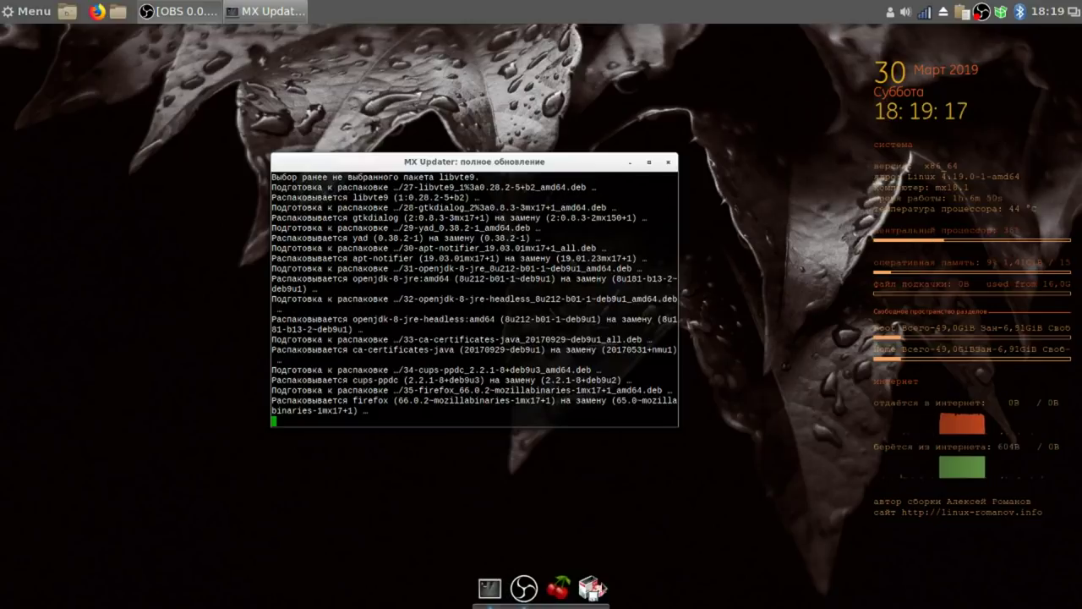
{"action": "left_click_drag", "start_coordinate": [591, 585], "coordinate": [521, 585]}
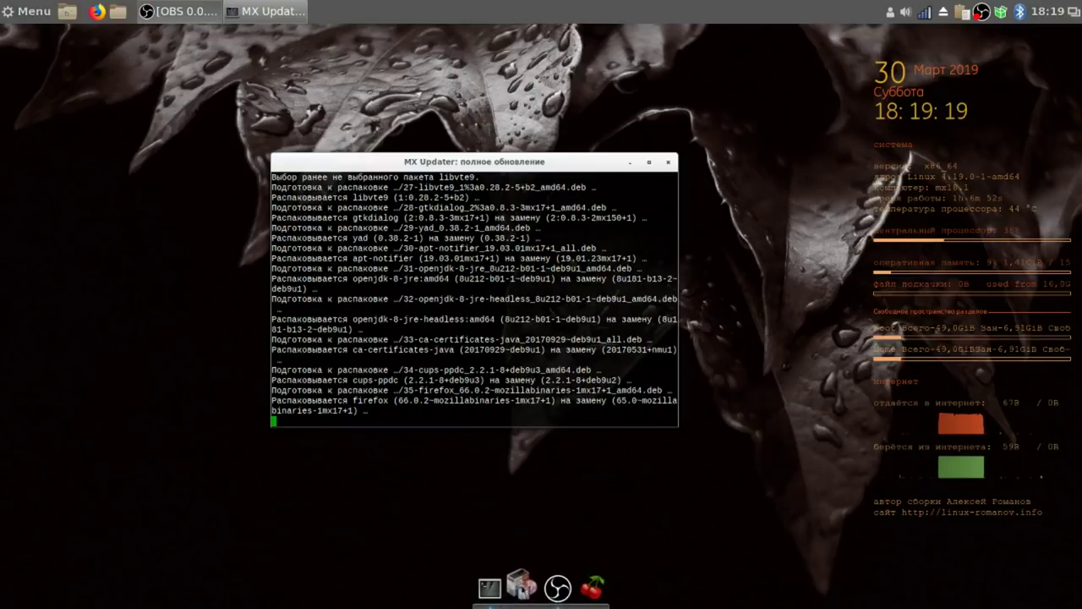
{"action": "left_click_drag", "start_coordinate": [592, 585], "coordinate": [558, 585]}
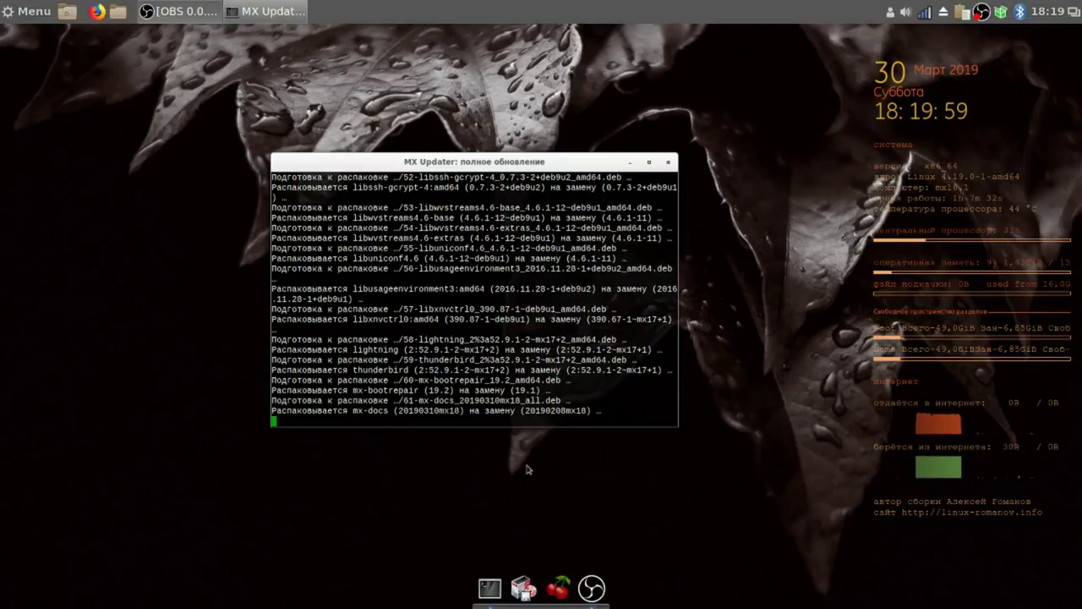
Use the OBS tray menu, close the finished MX Updater terminal, and dismiss the updater tray menu.
{"action": "right_click", "coordinate": [980, 16]}
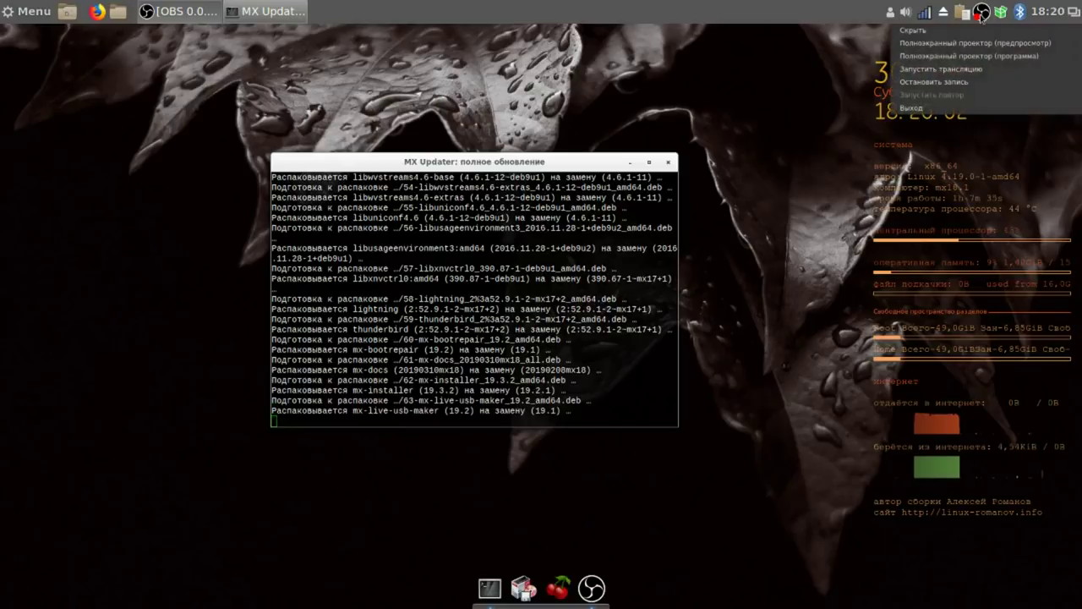
{"action": "left_click", "coordinate": [993, 84]}
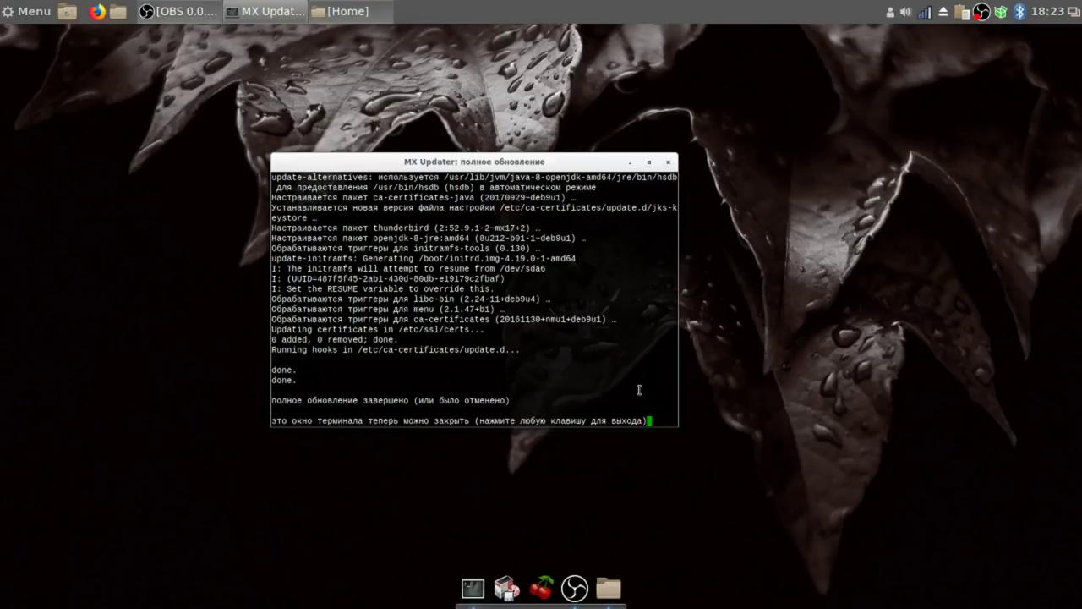
{"action": "key", "text": "Return"}
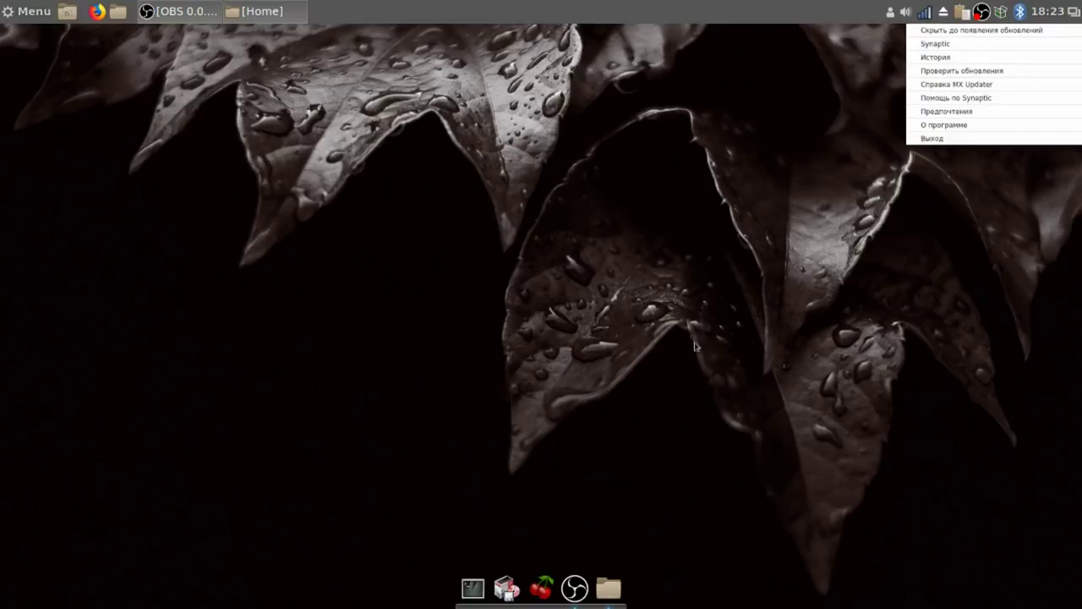
{"action": "left_click", "coordinate": [472, 16]}
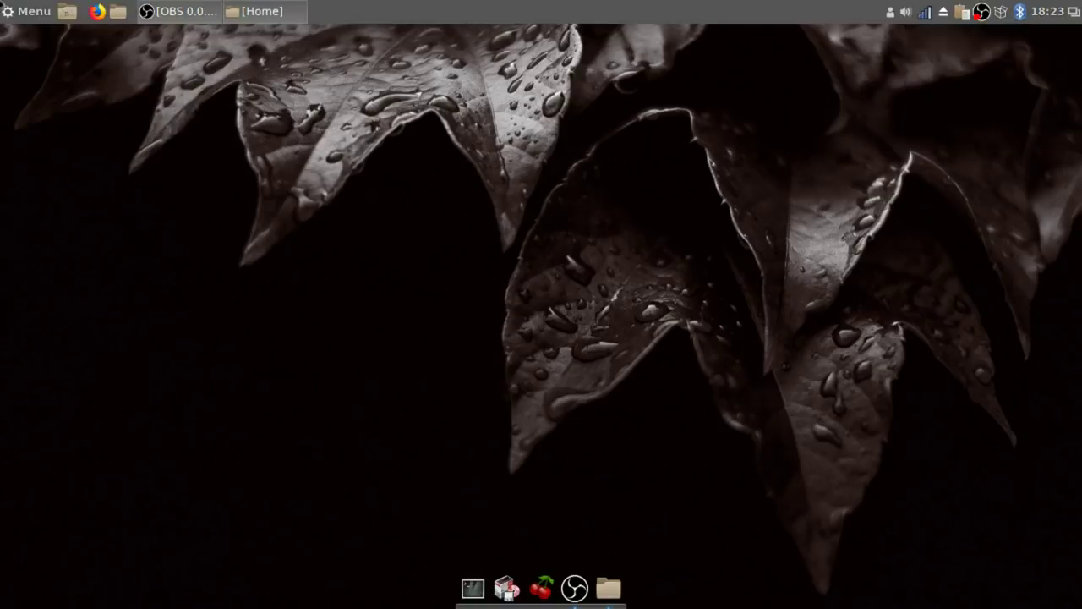
{"action": "left_click", "coordinate": [31, 14]}
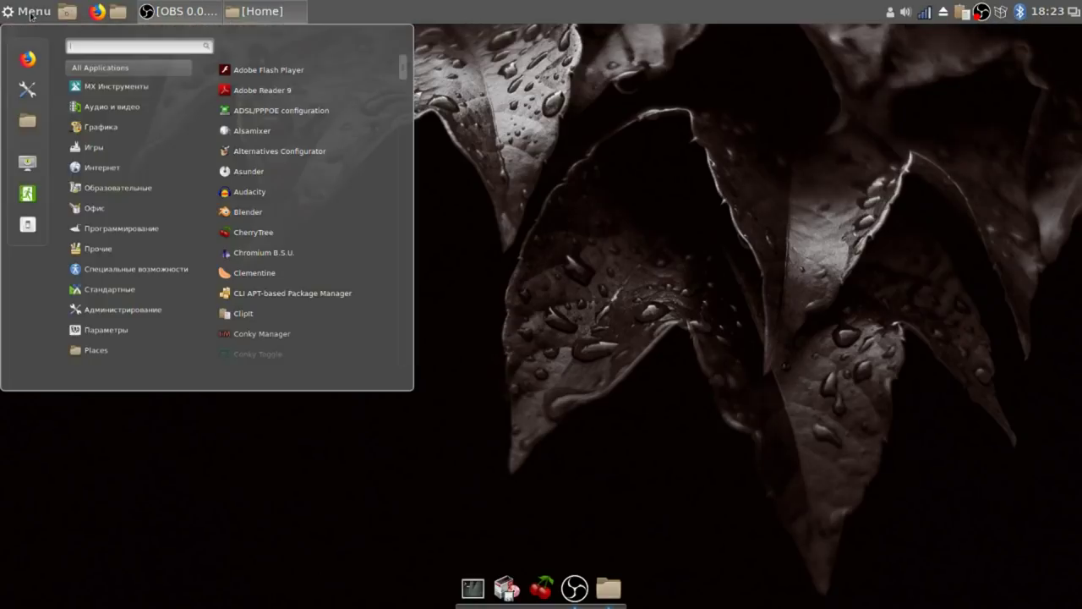
In Power Management, set 'Turn off the screen when inactive for' to Never.
{"action": "left_click", "coordinate": [27, 90]}
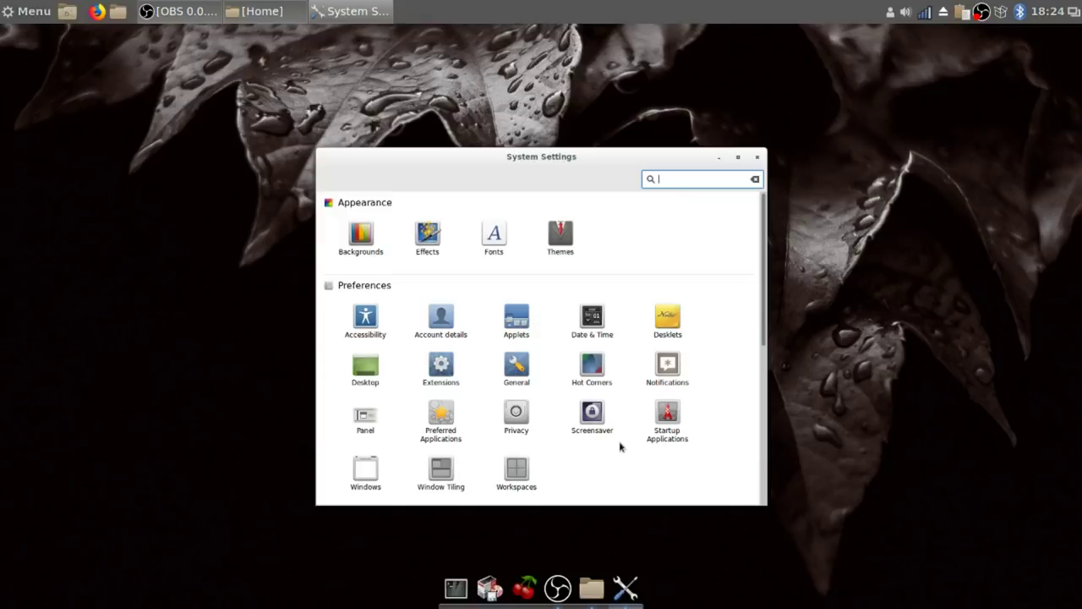
{"action": "scroll", "coordinate": [619, 446], "scroll_direction": "down", "scroll_amount": 2}
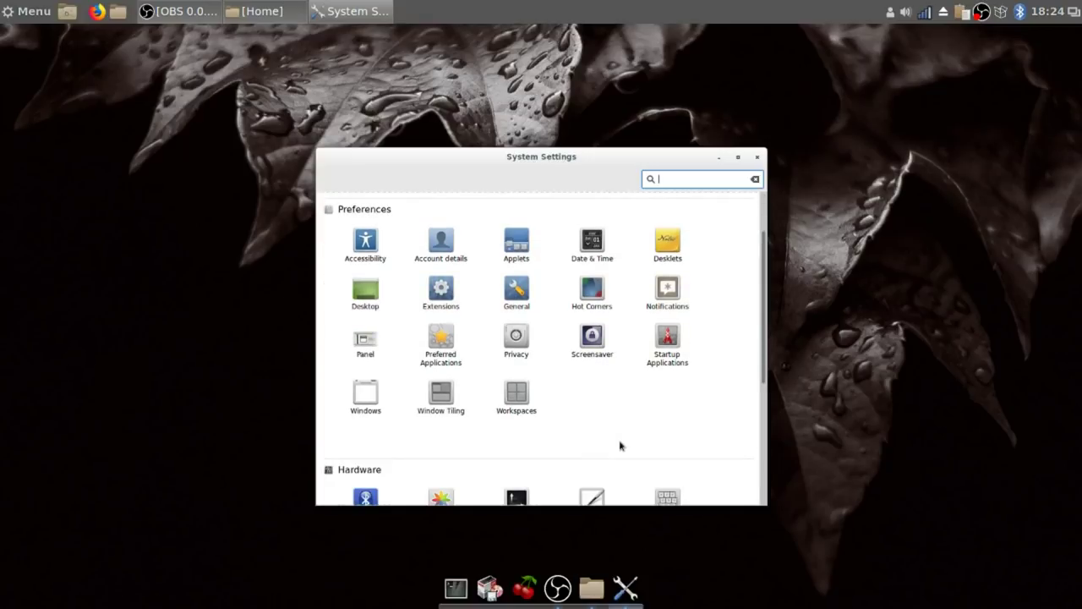
{"action": "scroll", "coordinate": [620, 446], "scroll_direction": "down", "scroll_amount": 3}
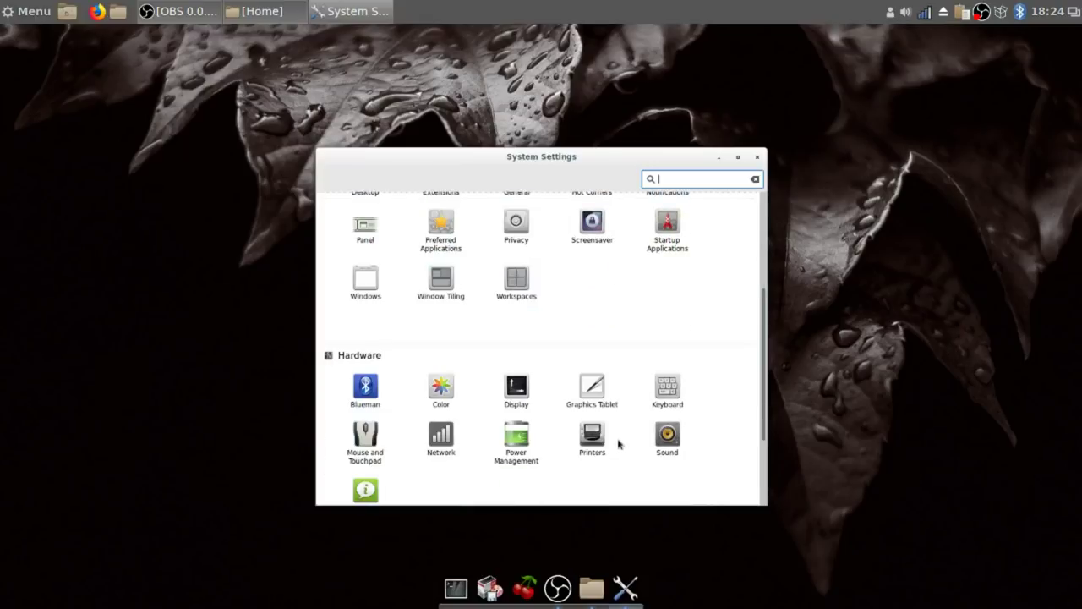
{"action": "scroll", "coordinate": [619, 445], "scroll_direction": "down", "scroll_amount": 1}
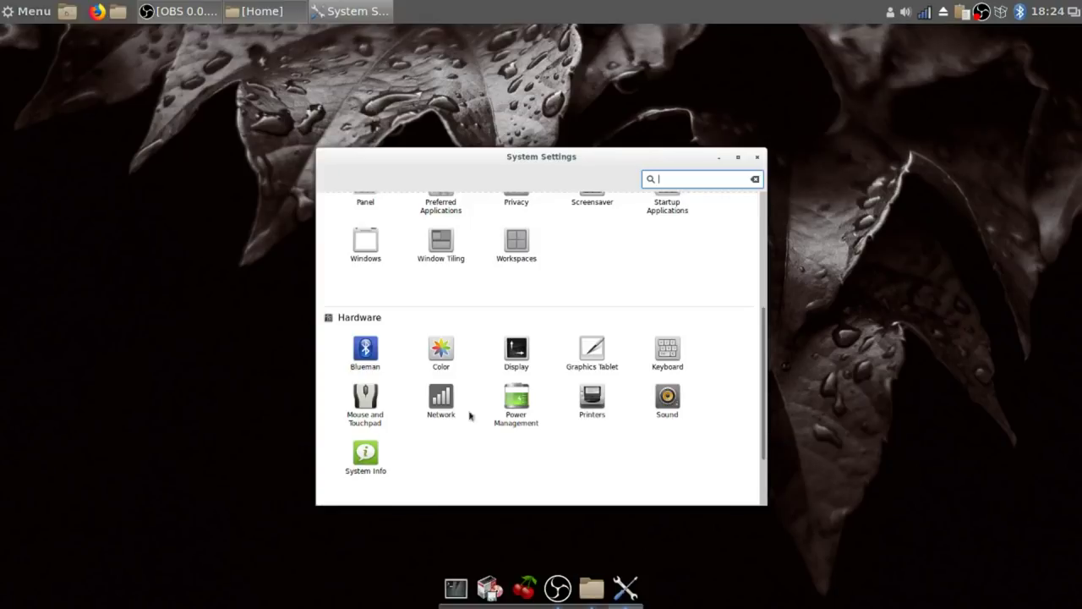
{"action": "left_click", "coordinate": [517, 401]}
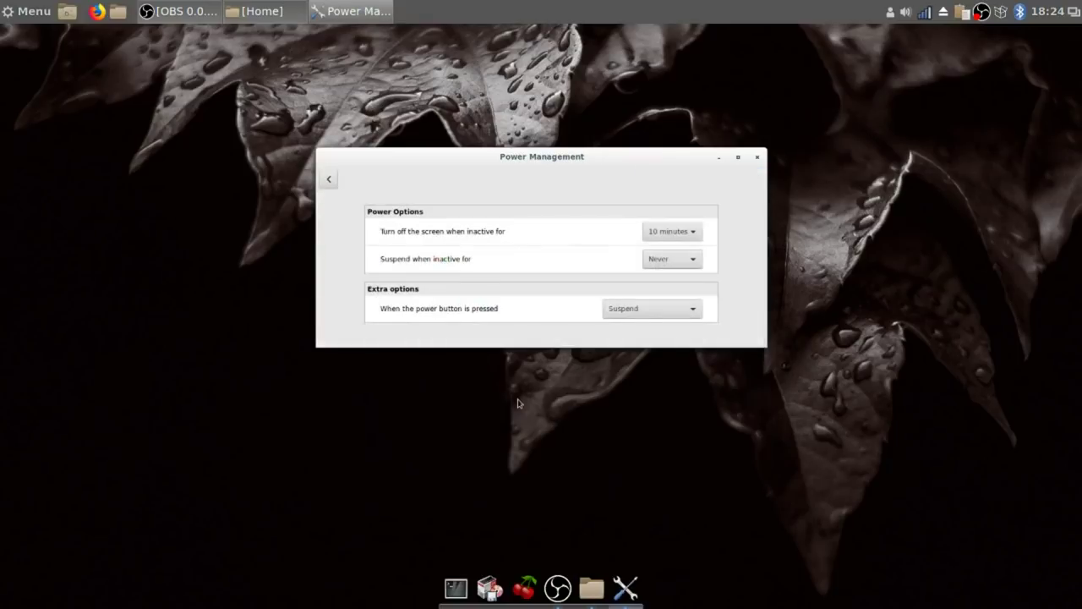
{"action": "left_click", "coordinate": [686, 234]}
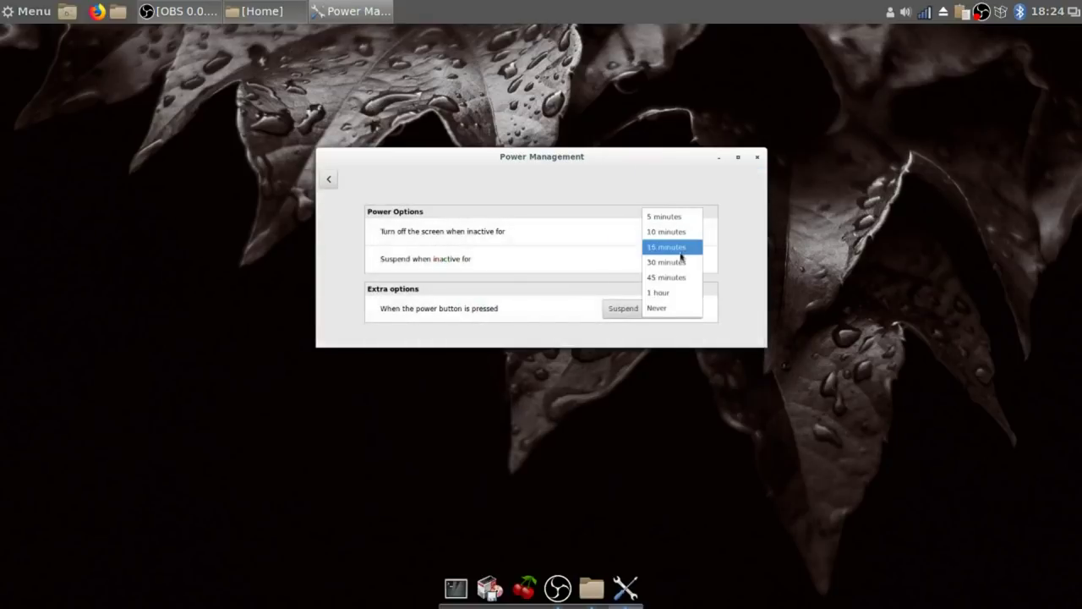
{"action": "left_click", "coordinate": [663, 310]}
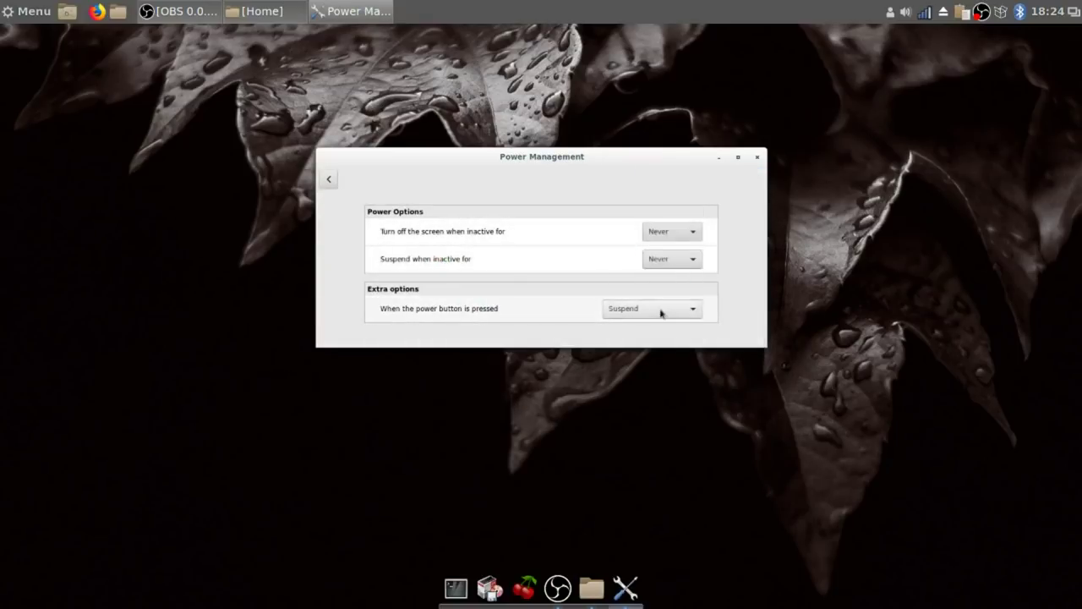
{"action": "left_click", "coordinate": [328, 179]}
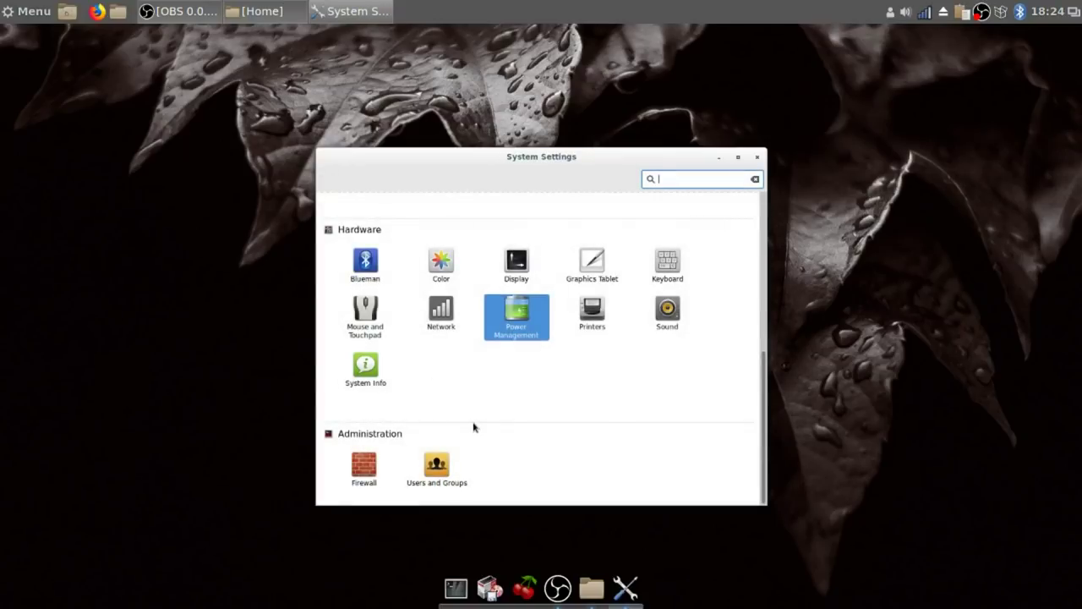
Add the Русская keyboard layout in Keyboard > Layouts.
{"action": "left_click", "coordinate": [663, 264]}
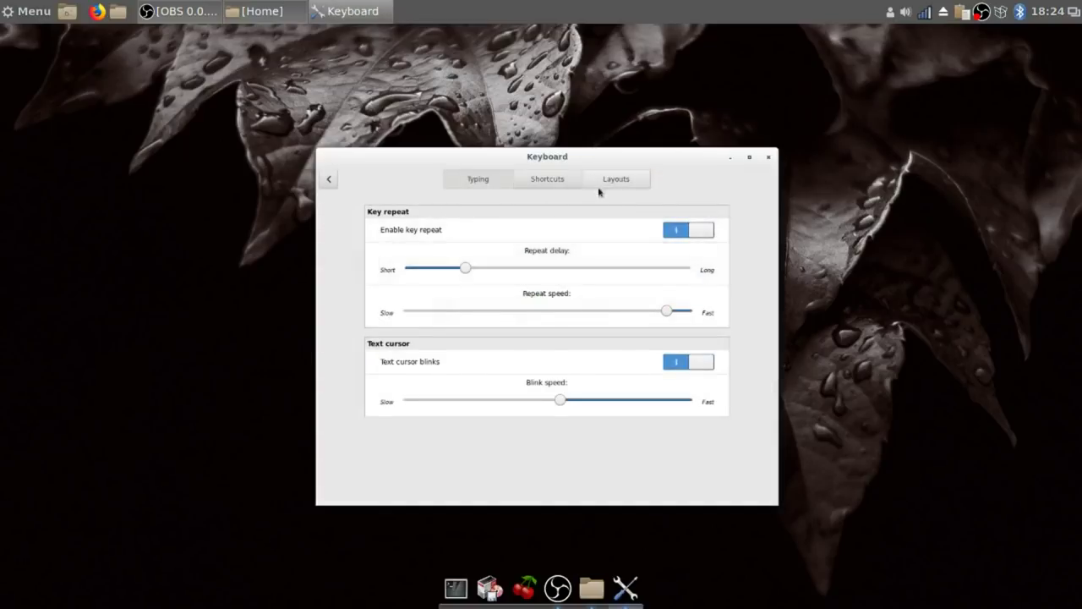
{"action": "left_click", "coordinate": [616, 179]}
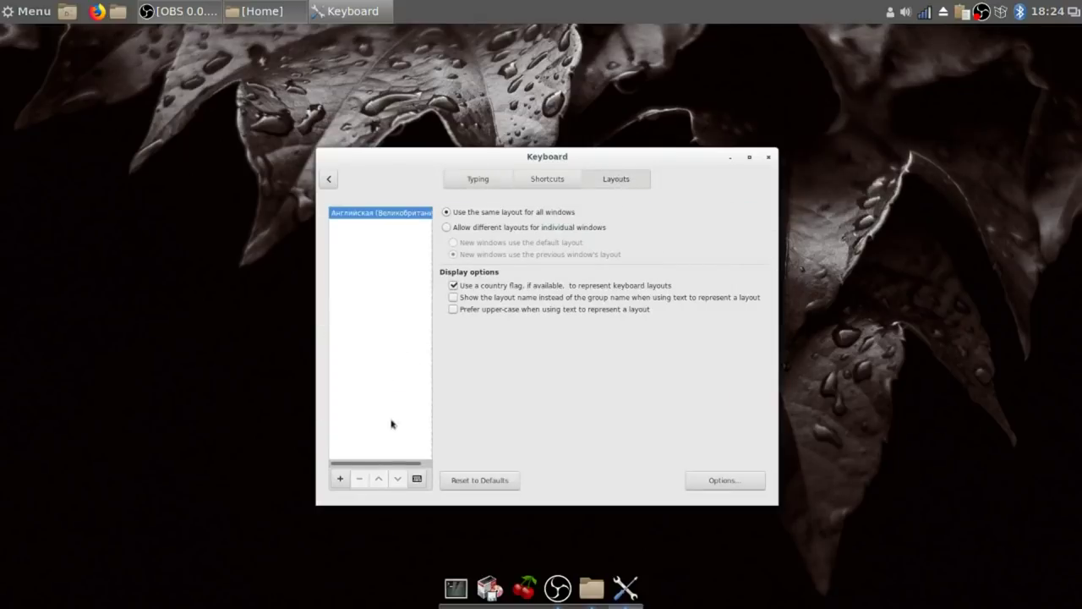
{"action": "left_click", "coordinate": [342, 477]}
{"action": "left_click_drag", "start_coordinate": [692, 243], "coordinate": [701, 310]}
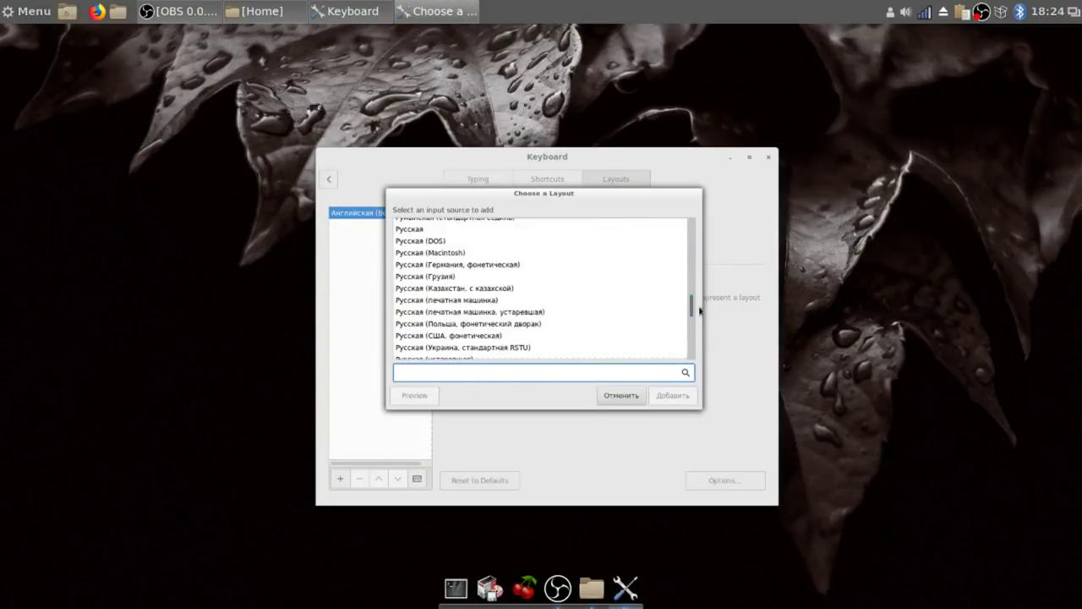
{"action": "left_click", "coordinate": [420, 230]}
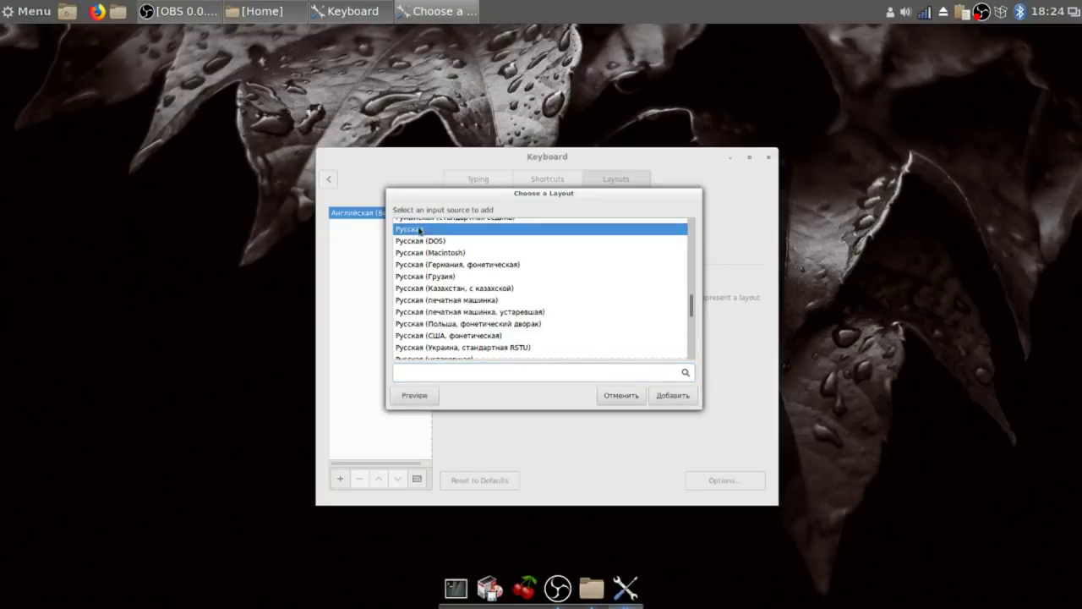
{"action": "left_click", "coordinate": [669, 399]}
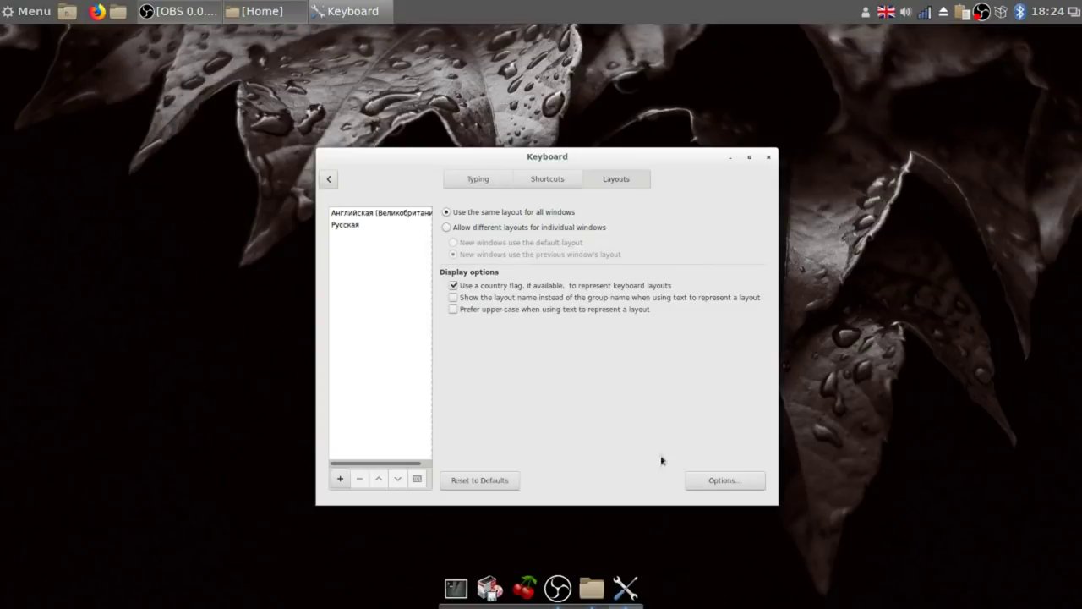
Set keyboard layout switching to Alt+Shift in the layout options.
{"action": "left_click", "coordinate": [725, 480]}
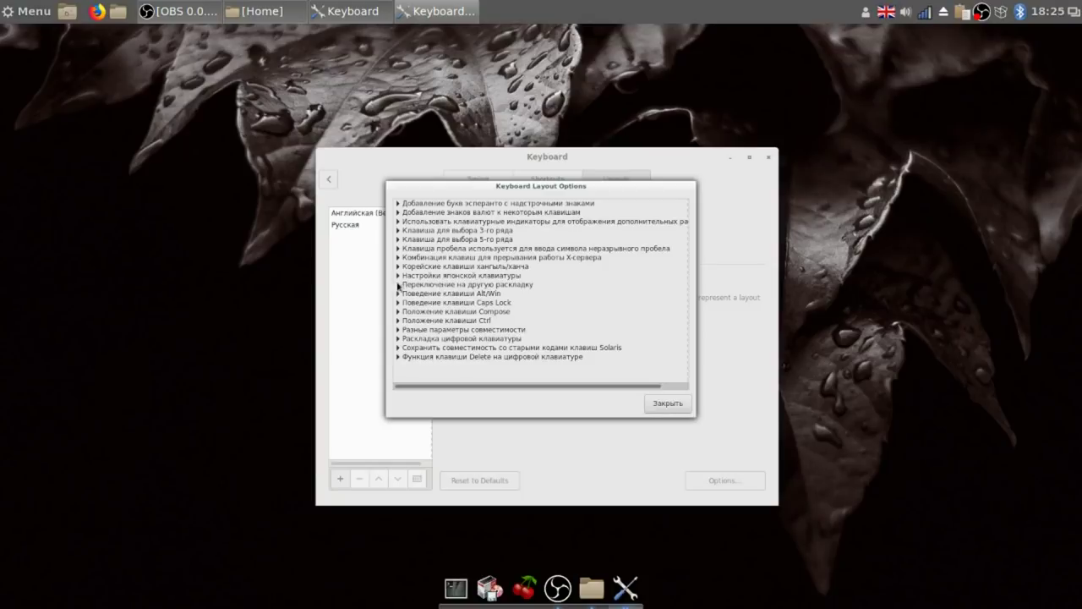
{"action": "left_click", "coordinate": [397, 284]}
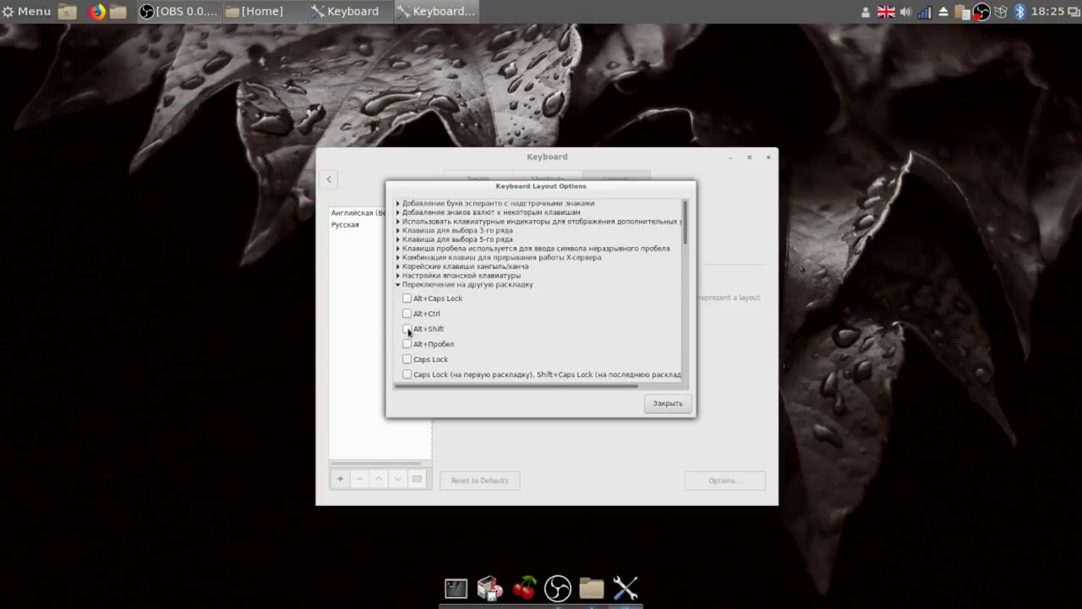
{"action": "left_click", "coordinate": [408, 329]}
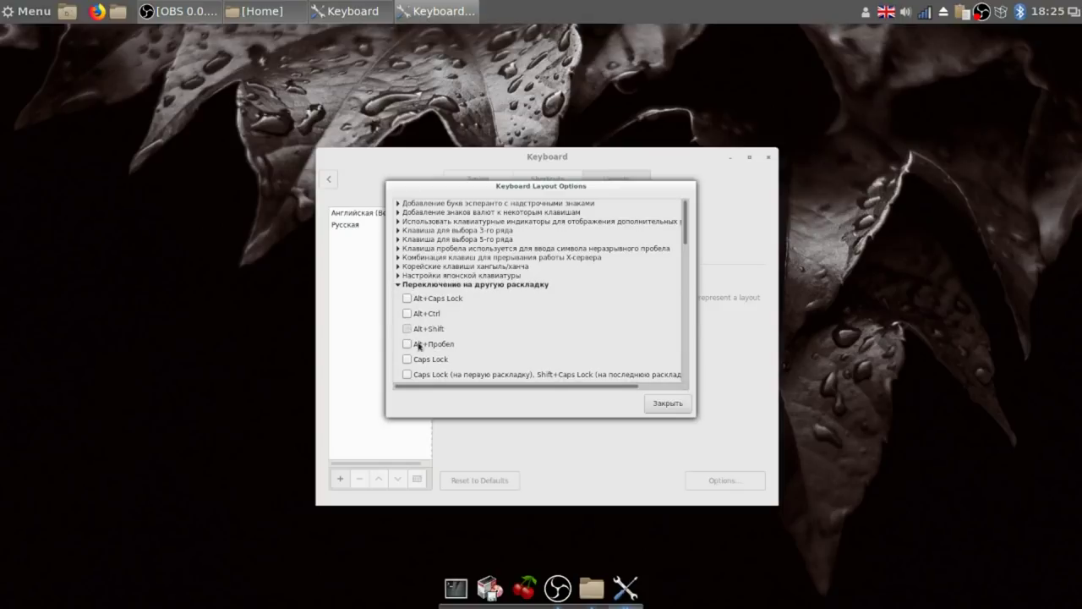
{"action": "left_click", "coordinate": [661, 405]}
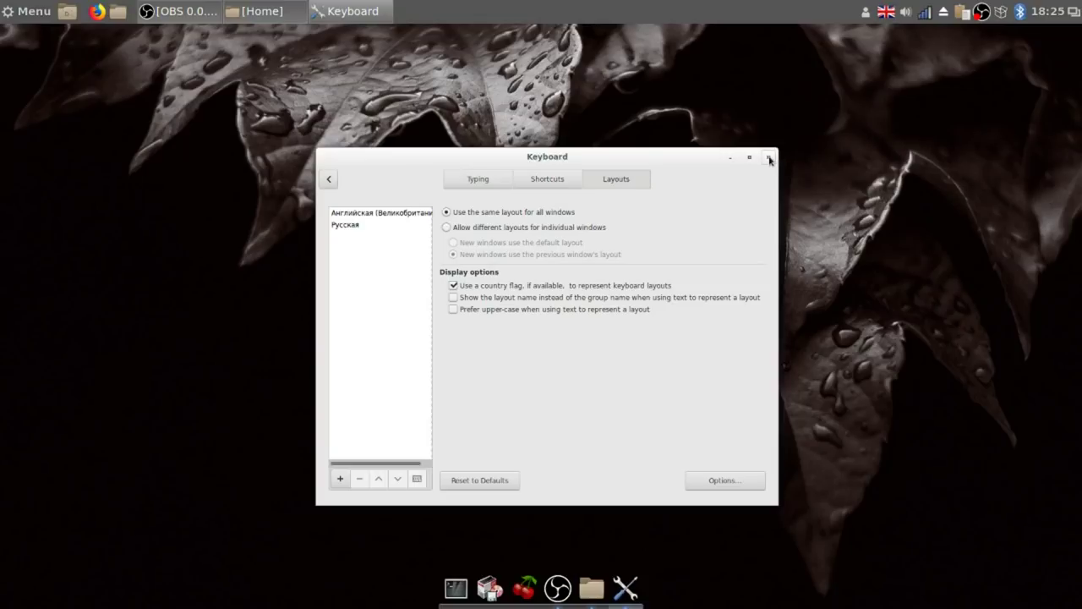
Set the icon theme to Adwaita in Themes settings.
{"action": "left_click", "coordinate": [330, 178]}
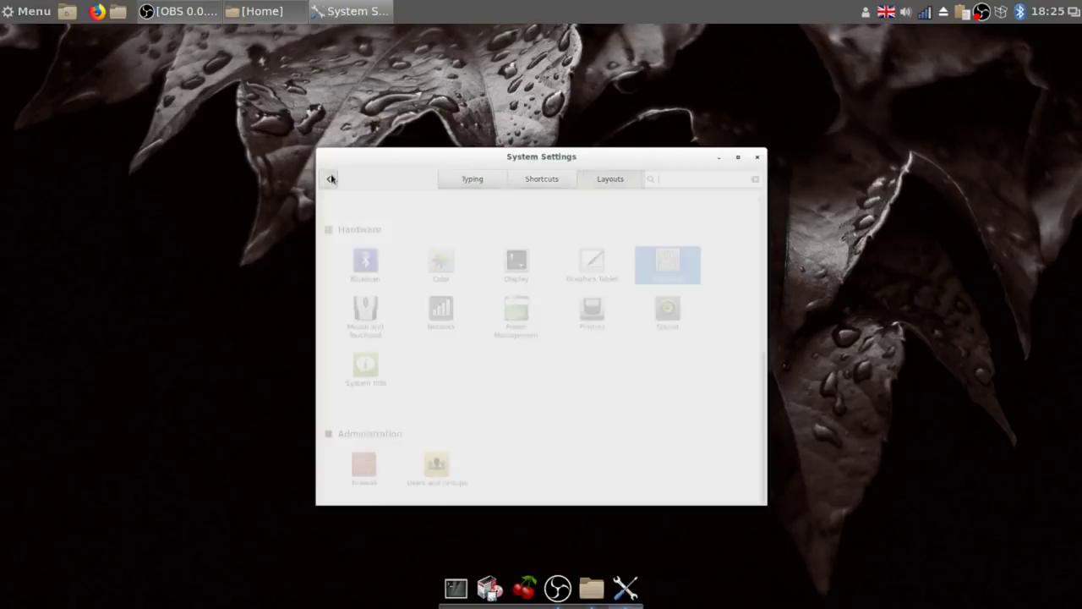
{"action": "scroll", "coordinate": [524, 317], "scroll_direction": "up", "scroll_amount": 3}
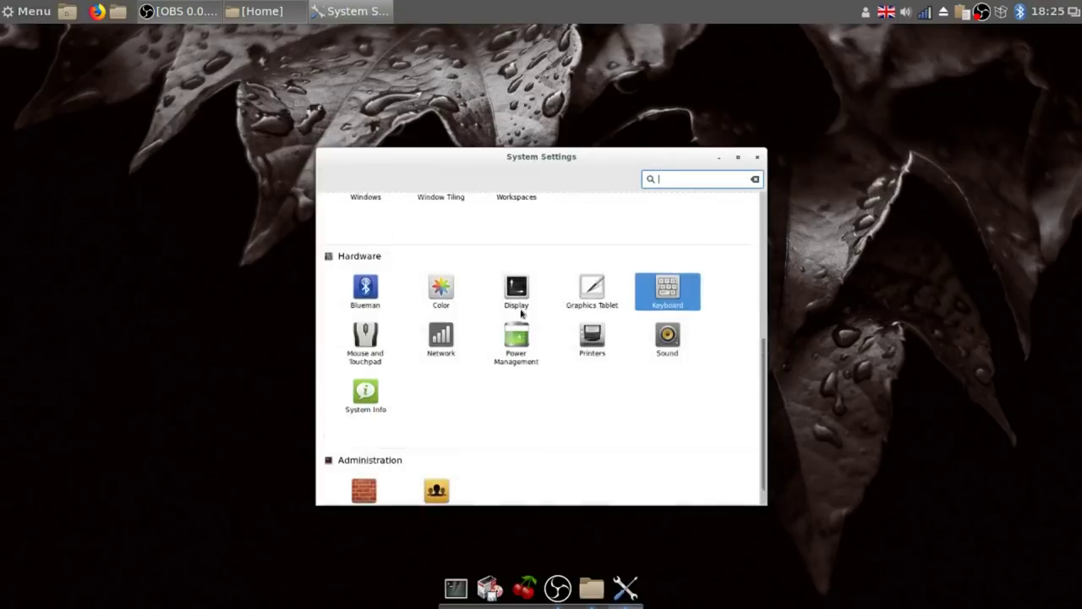
{"action": "scroll", "coordinate": [522, 313], "scroll_direction": "up", "scroll_amount": 2}
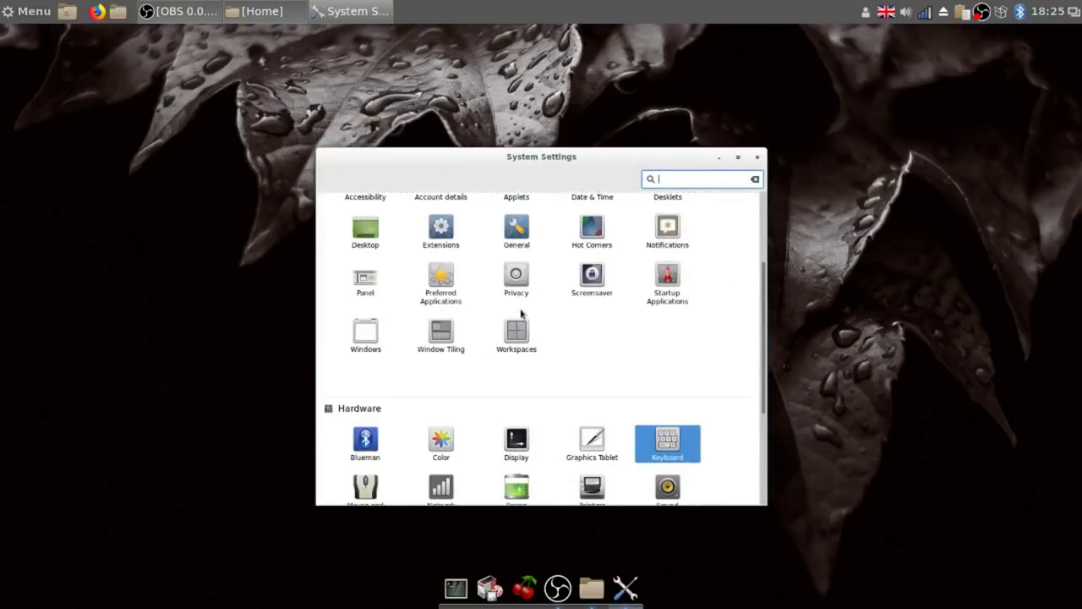
{"action": "scroll", "coordinate": [521, 314], "scroll_direction": "up", "scroll_amount": 2}
{"action": "scroll", "coordinate": [521, 313], "scroll_direction": "up", "scroll_amount": 1}
{"action": "scroll", "coordinate": [522, 313], "scroll_direction": "down", "scroll_amount": 1}
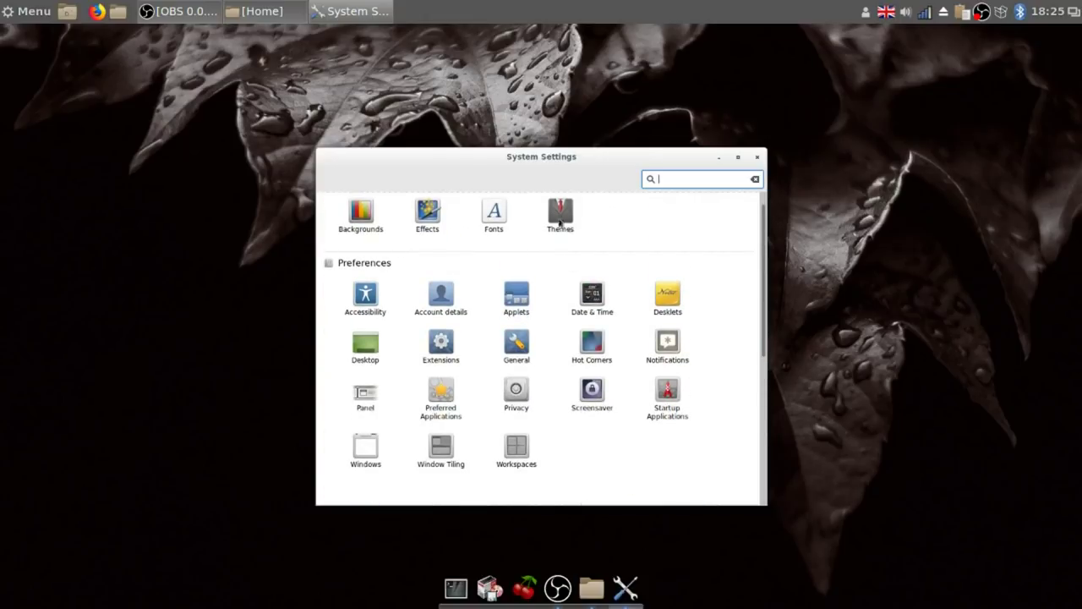
{"action": "left_click", "coordinate": [561, 221]}
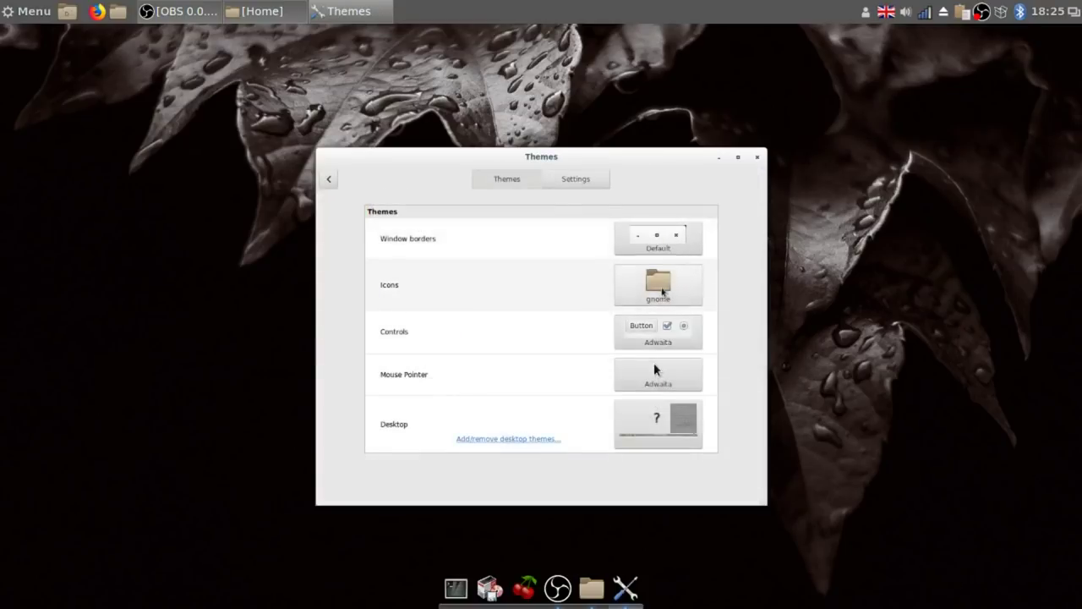
{"action": "left_click", "coordinate": [661, 291]}
{"action": "left_click", "coordinate": [741, 242]}
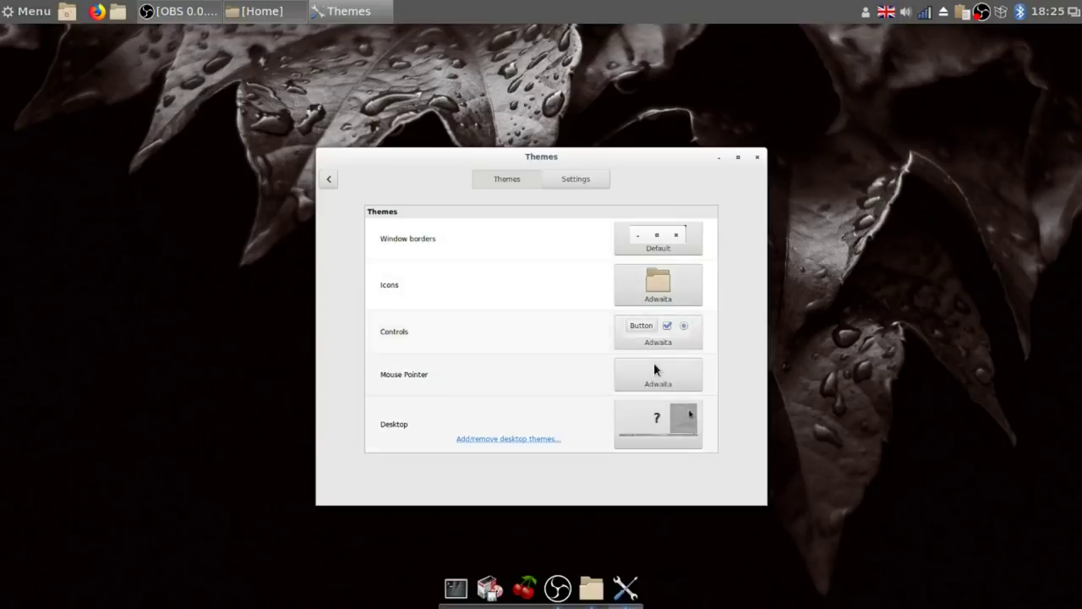
Set the desktop theme to cinnamon and close the Themes window.
{"action": "left_click", "coordinate": [650, 427]}
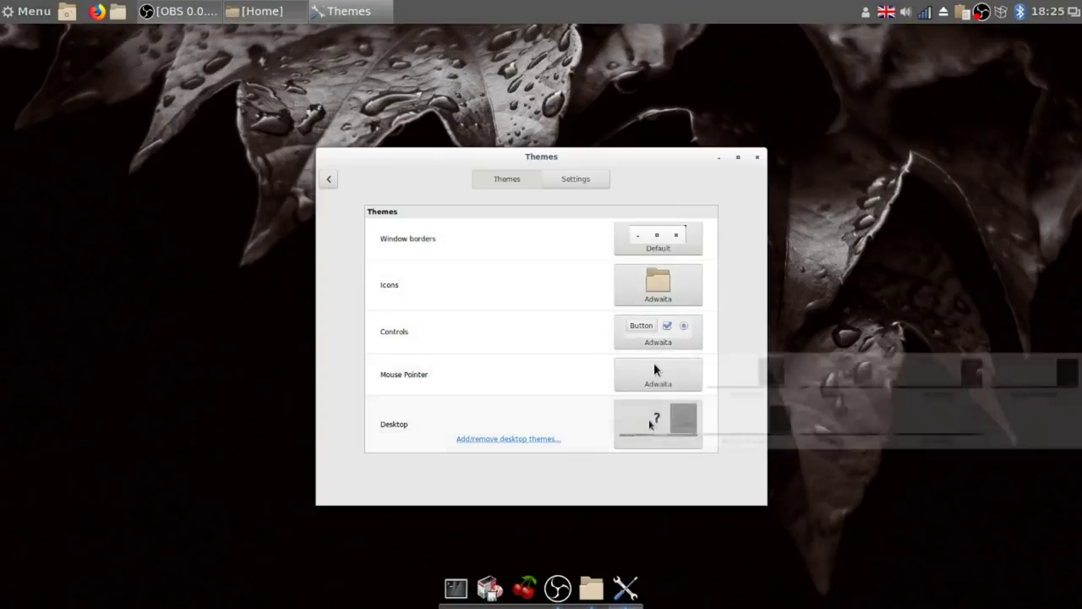
{"action": "left_click", "coordinate": [771, 375]}
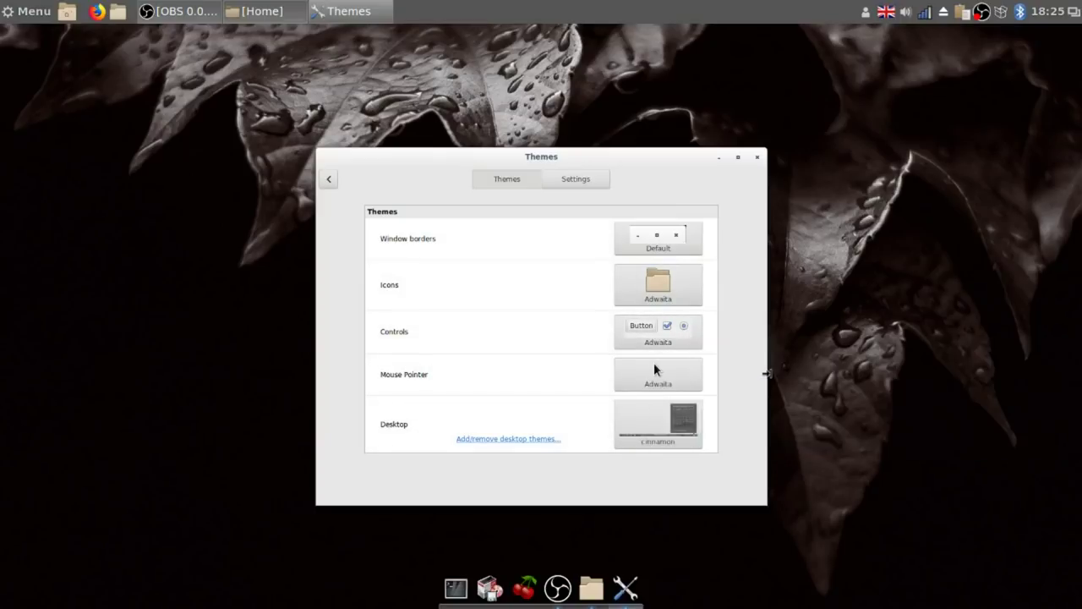
{"action": "left_click", "coordinate": [758, 159]}
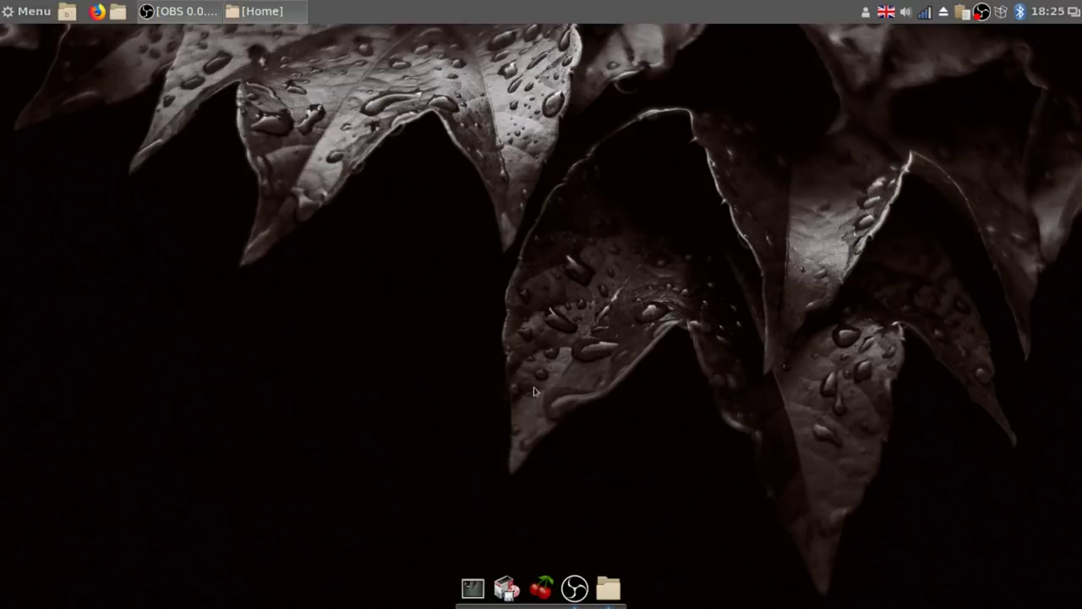
Launch Conky Manager and enable the ~/.conky/conky short lmc-rus widget.
{"action": "left_click", "coordinate": [36, 11]}
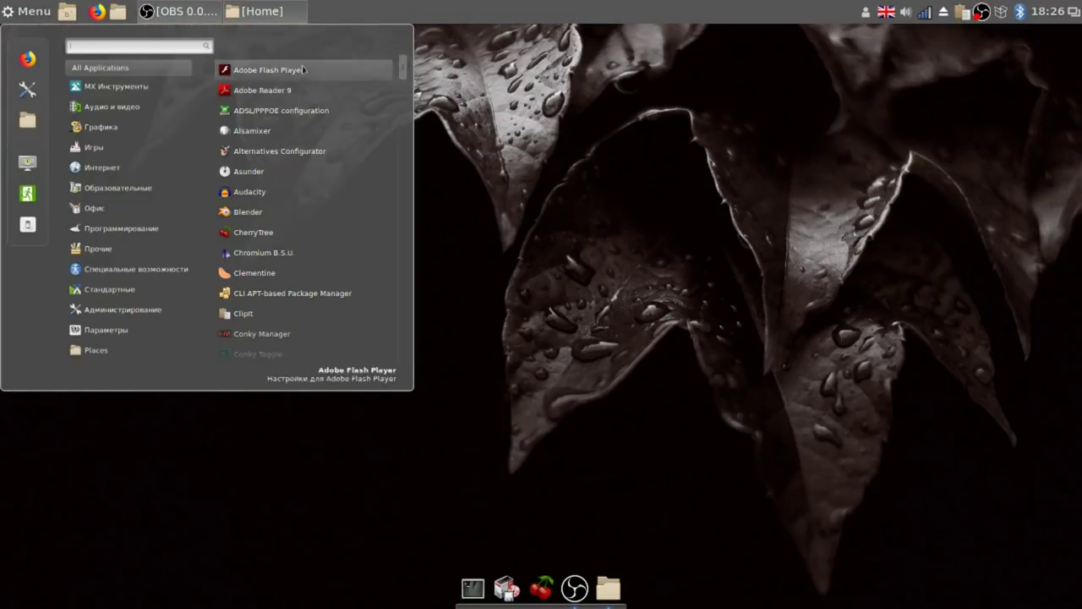
{"action": "left_click", "coordinate": [262, 334]}
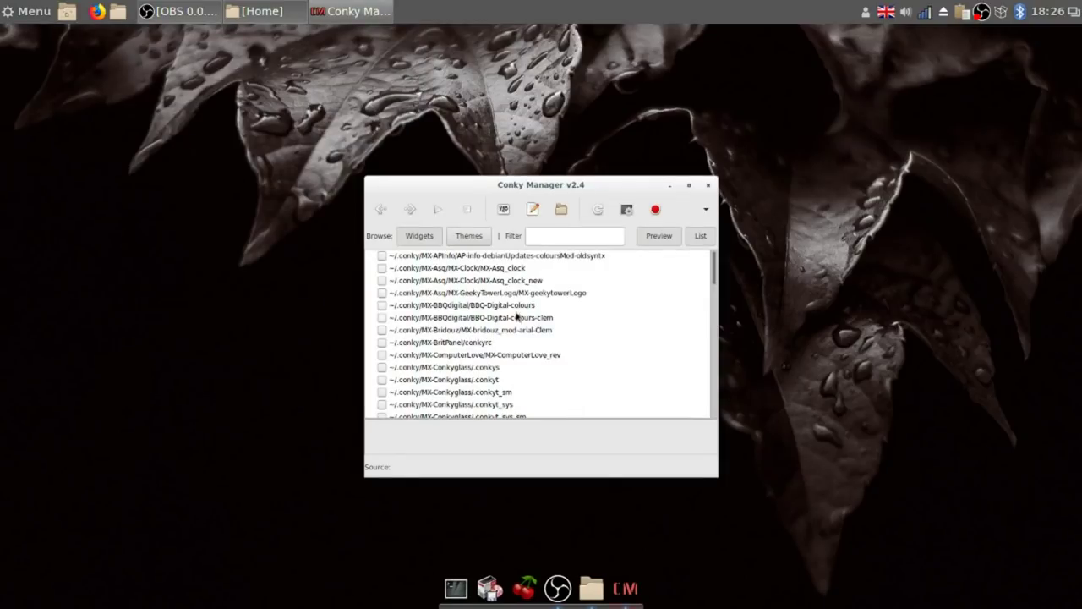
{"action": "scroll", "coordinate": [517, 316], "scroll_direction": "down", "scroll_amount": 20}
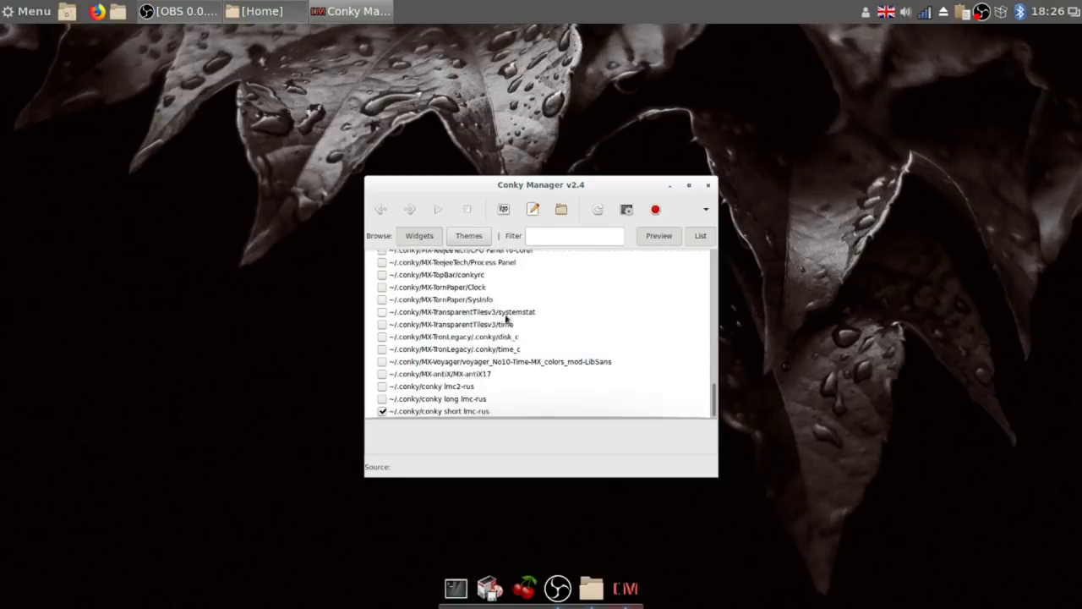
{"action": "left_click", "coordinate": [382, 412]}
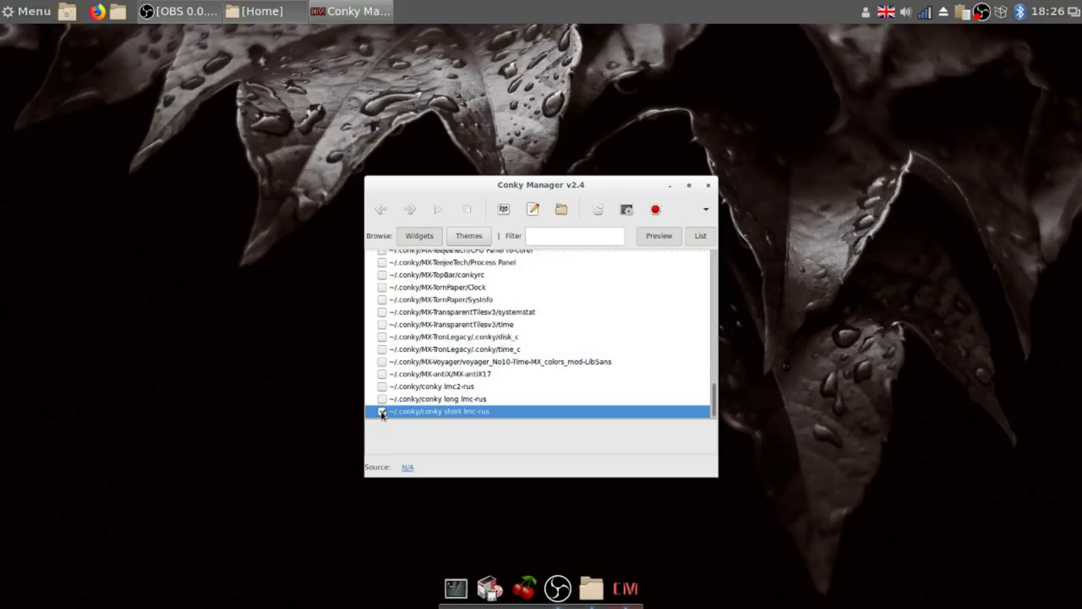
{"action": "left_click", "coordinate": [381, 413]}
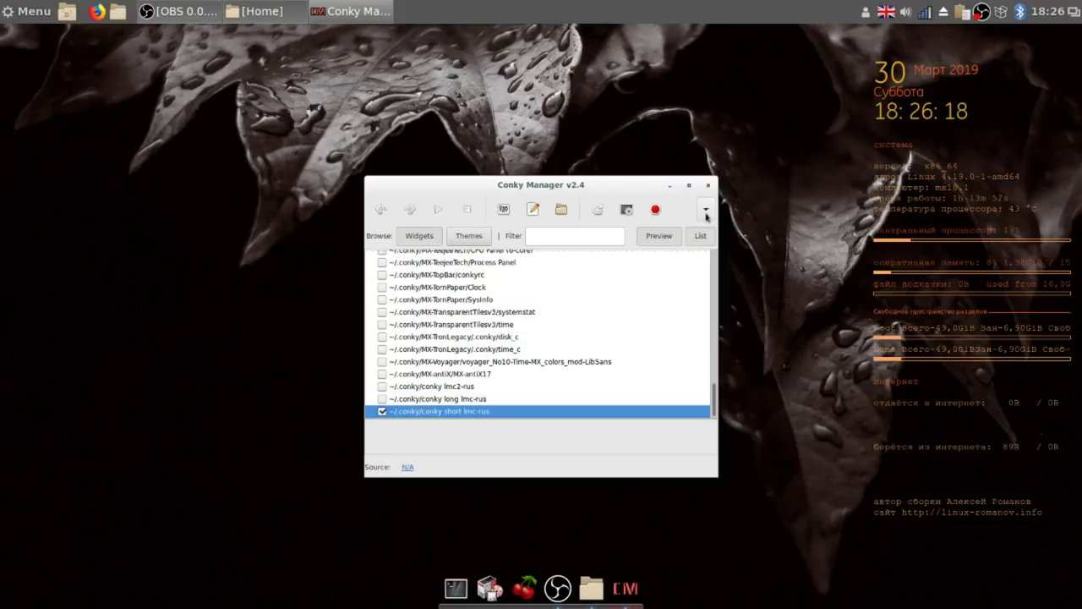
Confirm Conky Manager's application settings with OK and close the manager.
{"action": "left_click", "coordinate": [705, 211]}
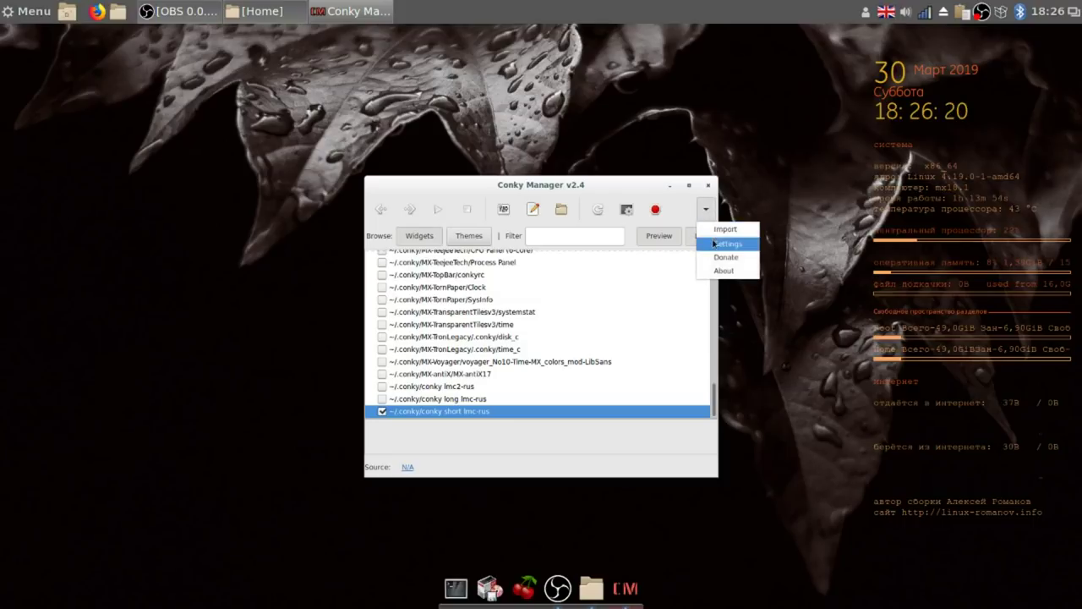
{"action": "left_click", "coordinate": [714, 244]}
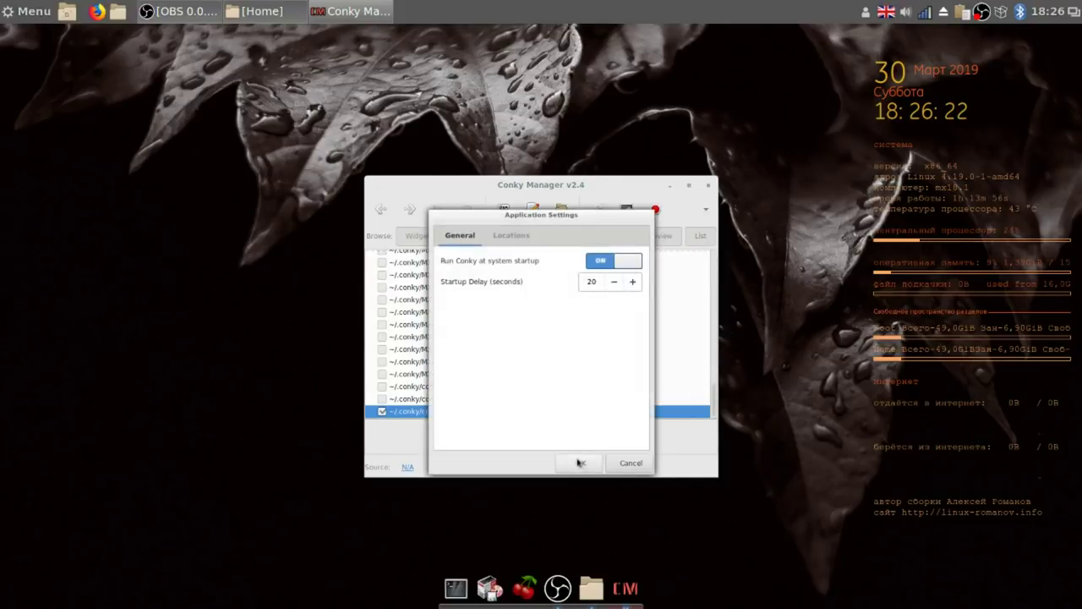
{"action": "left_click", "coordinate": [579, 462]}
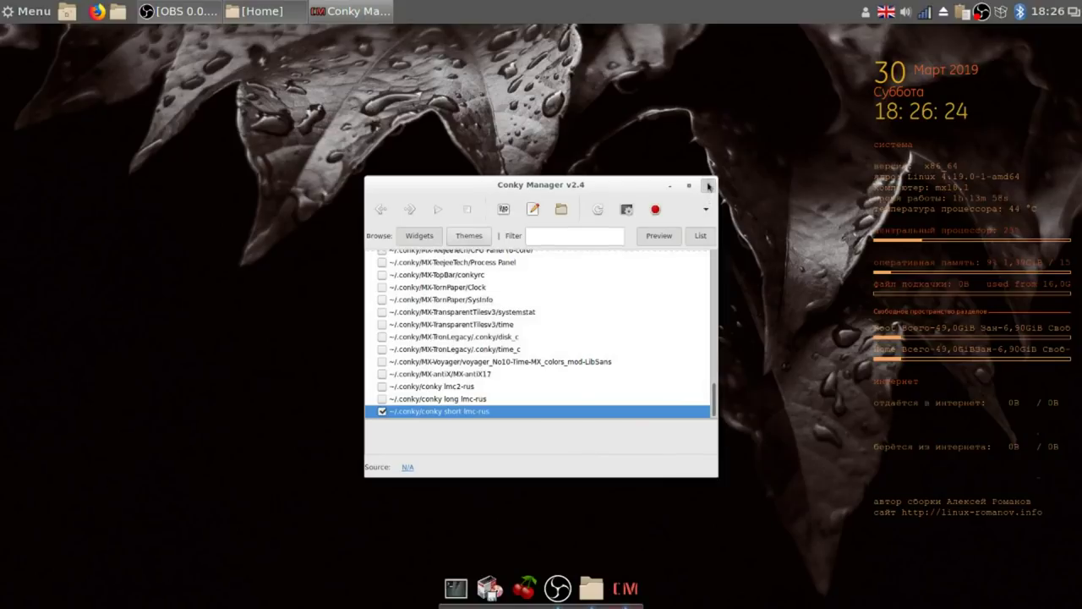
{"action": "left_click", "coordinate": [708, 185]}
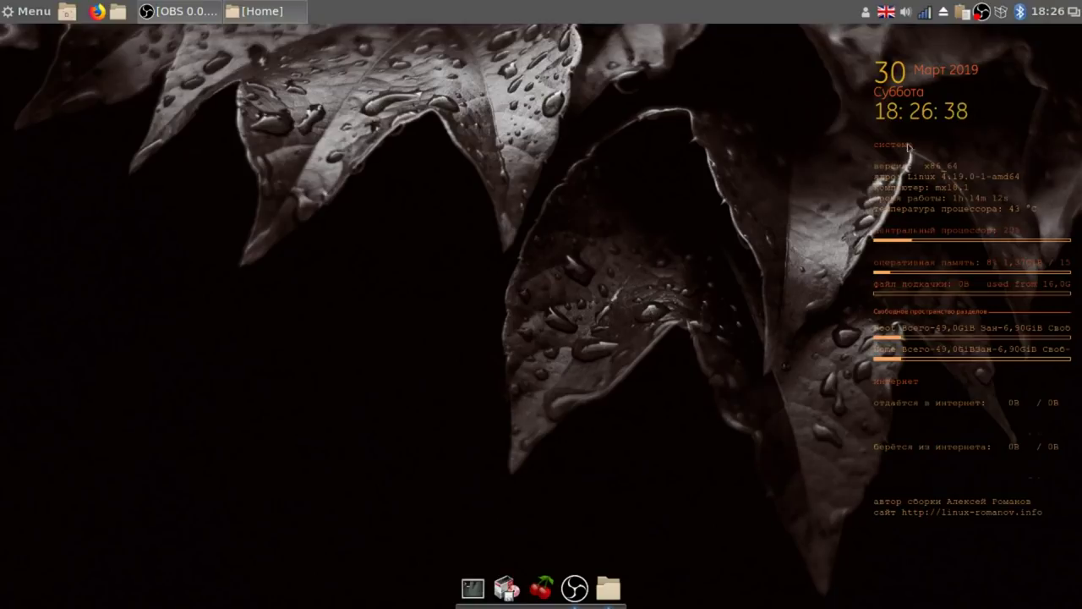
Stop the current screen recording and minimize the recorder window.
{"action": "right_click", "coordinate": [979, 11]}
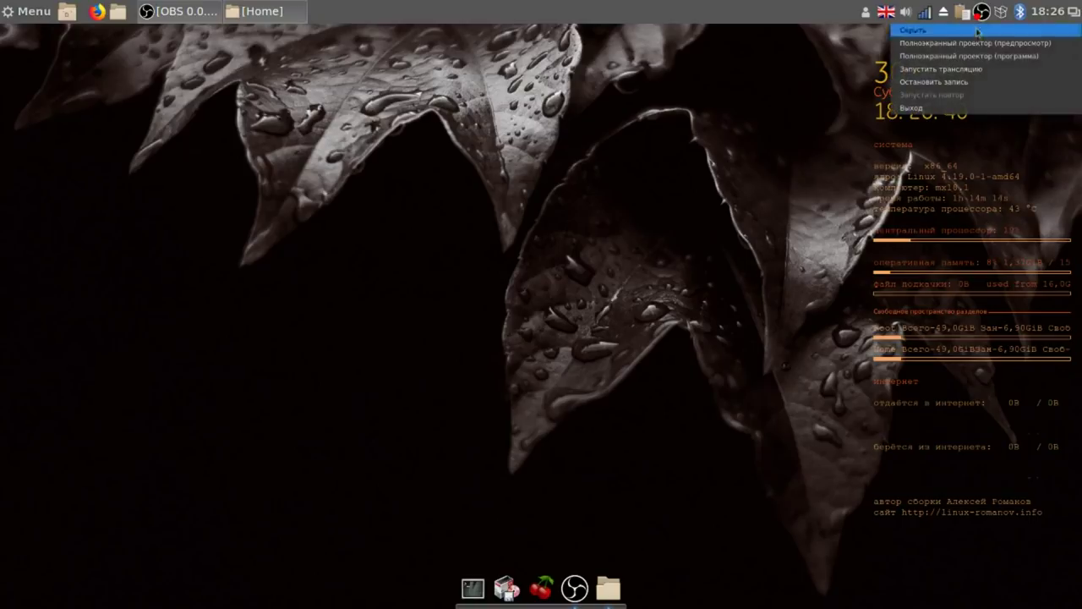
{"action": "left_click", "coordinate": [971, 84]}
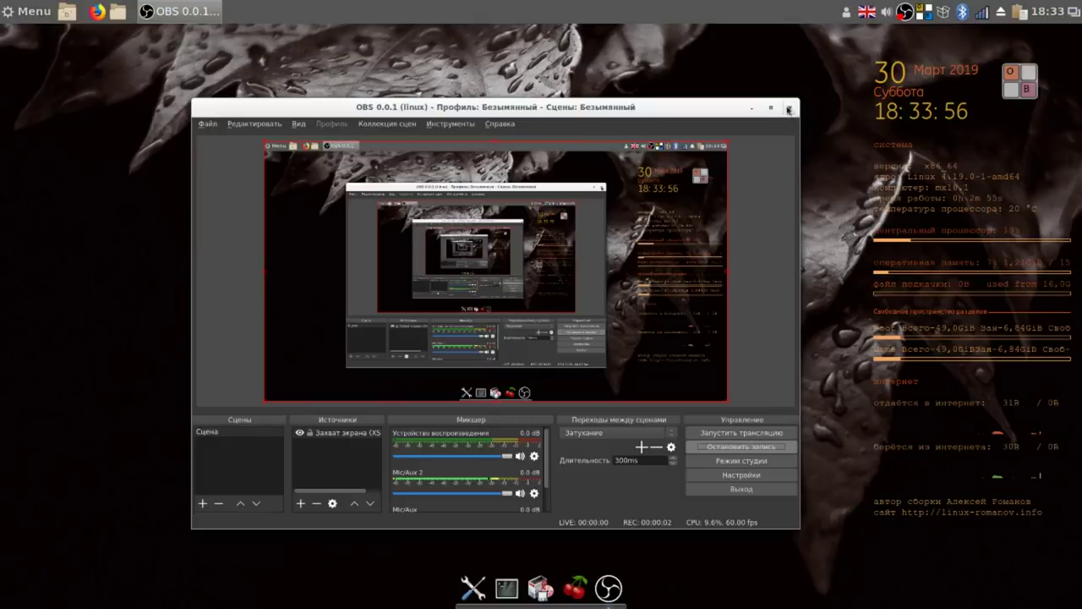
{"action": "left_click", "coordinate": [752, 108]}
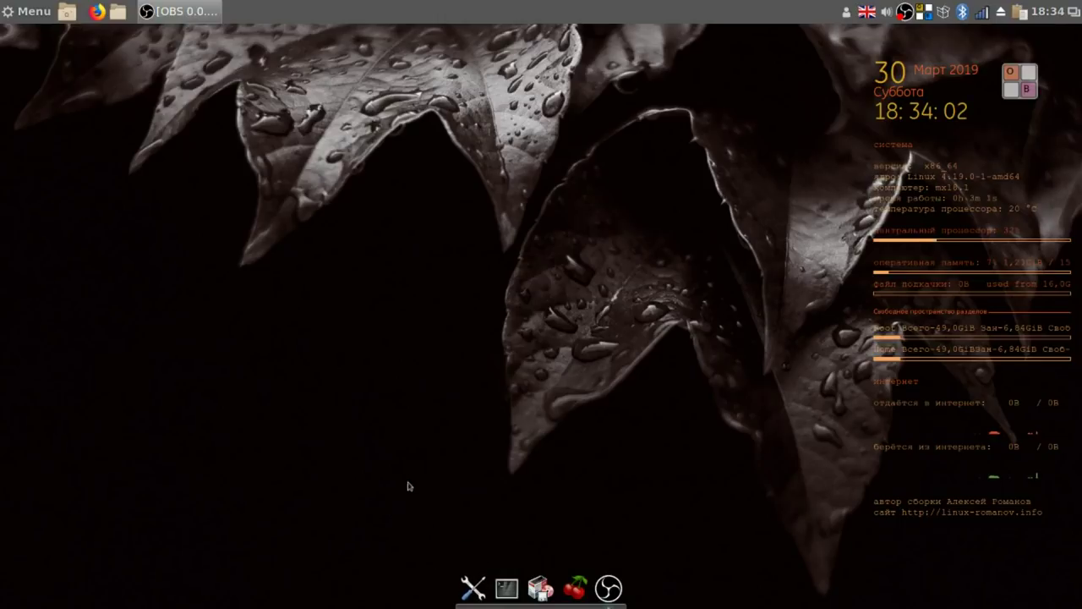
Add Onboard as an installed application to Startup Applications and close the window.
{"action": "left_click", "coordinate": [664, 412]}
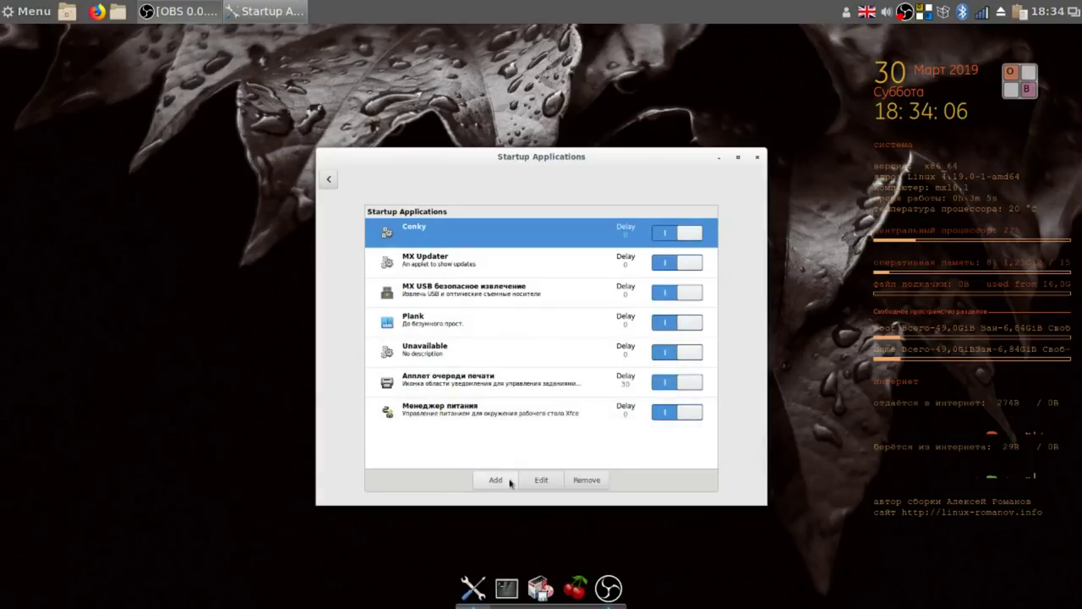
{"action": "left_click", "coordinate": [495, 480]}
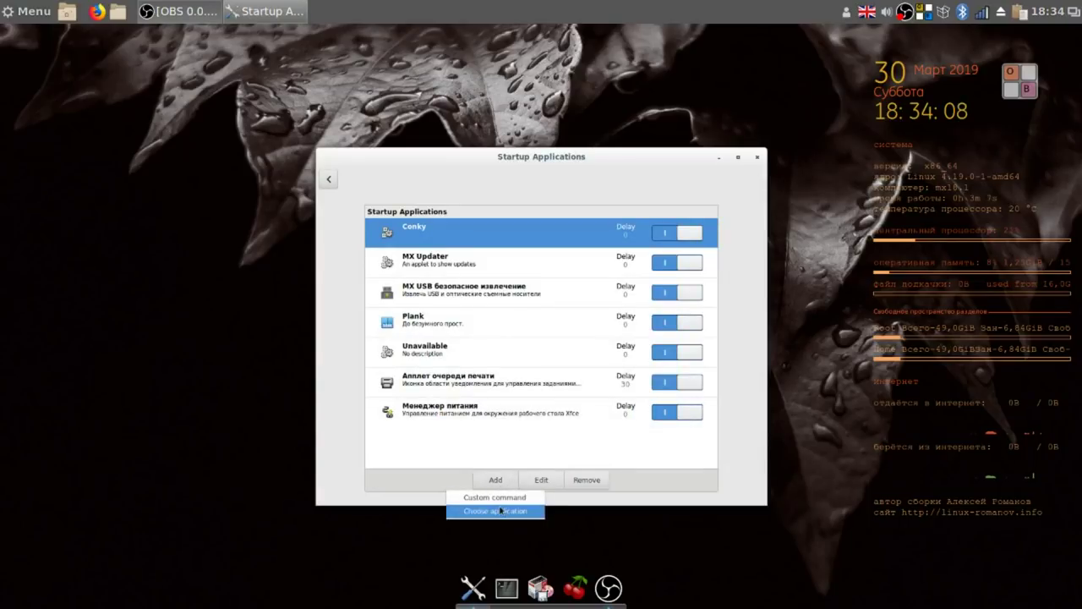
{"action": "left_click", "coordinate": [500, 510]}
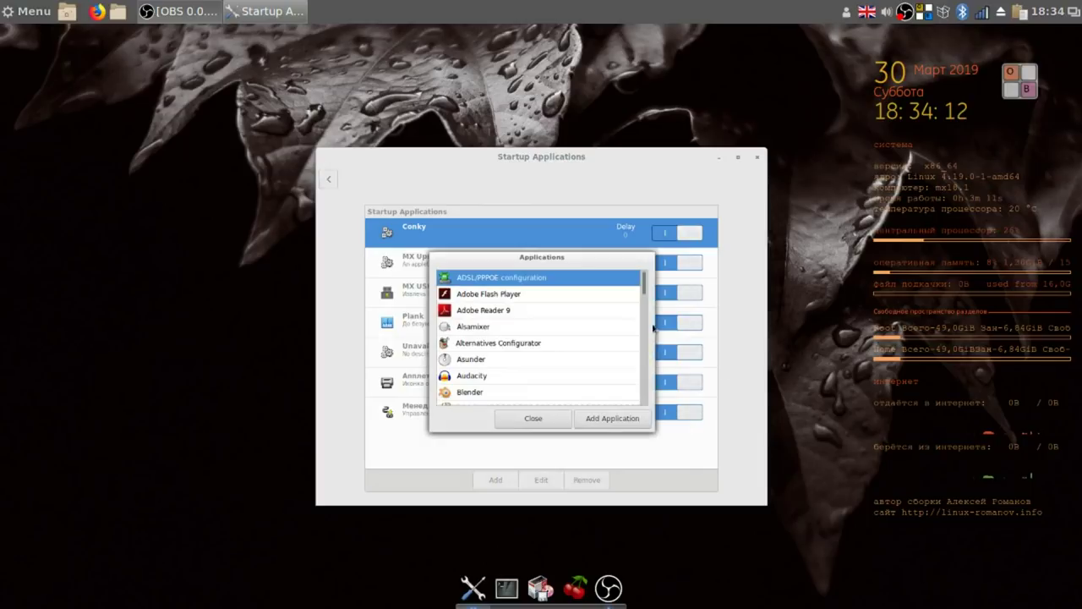
{"action": "left_click_drag", "start_coordinate": [644, 287], "coordinate": [644, 320]}
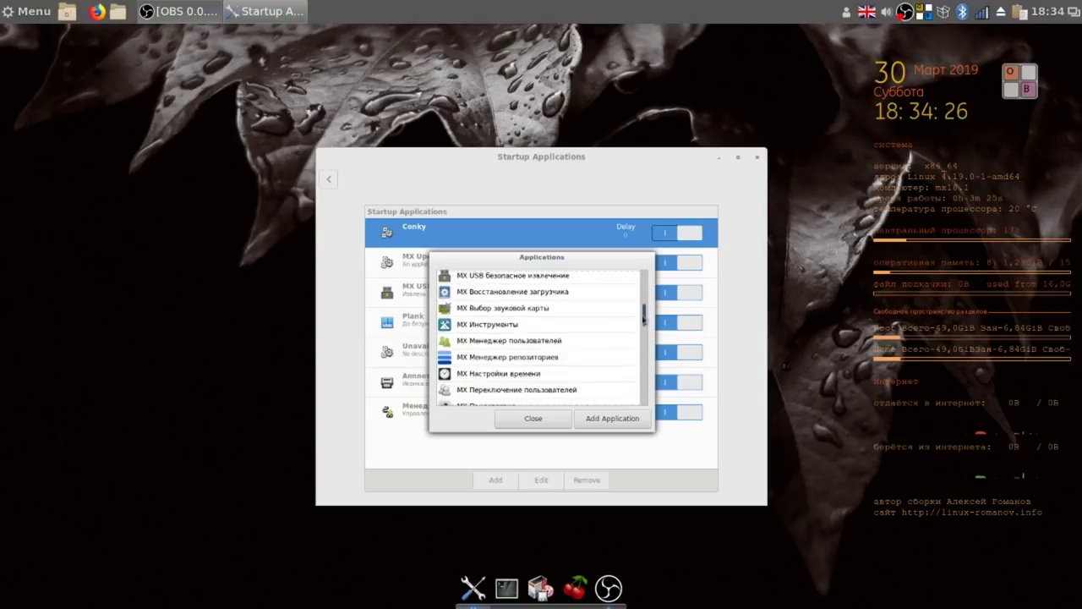
{"action": "scroll", "coordinate": [562, 359], "scroll_direction": "down", "scroll_amount": 5}
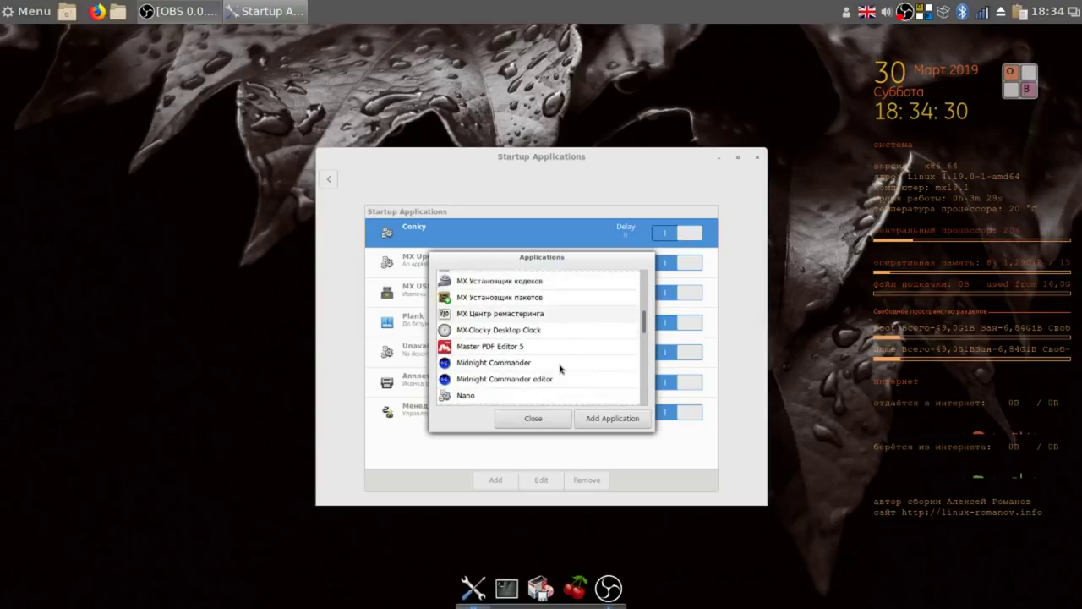
{"action": "scroll", "coordinate": [559, 368], "scroll_direction": "down", "scroll_amount": 4}
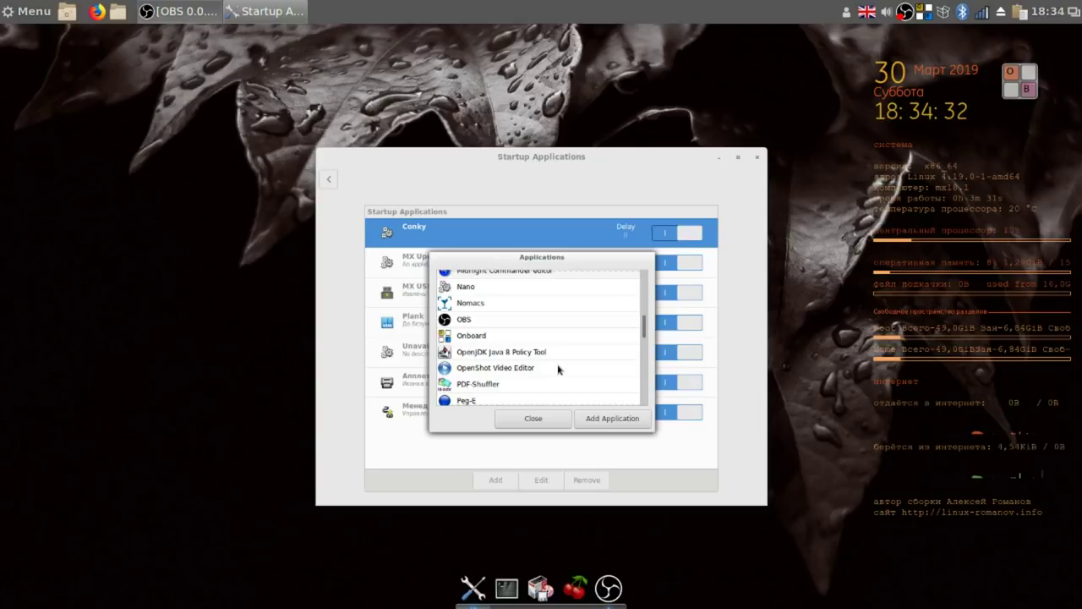
{"action": "left_click", "coordinate": [500, 336]}
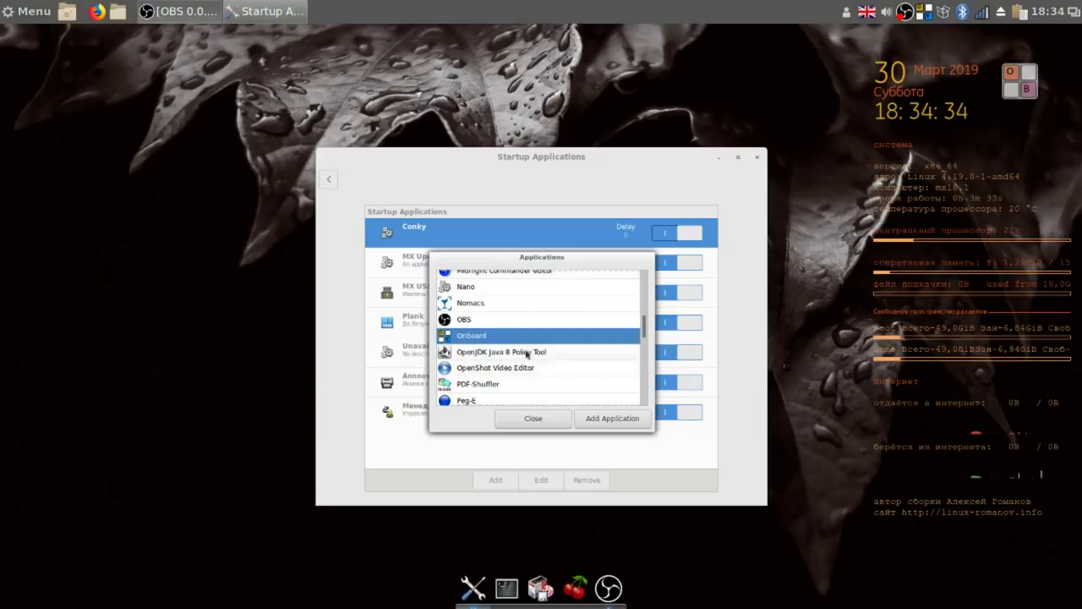
{"action": "left_click", "coordinate": [622, 423]}
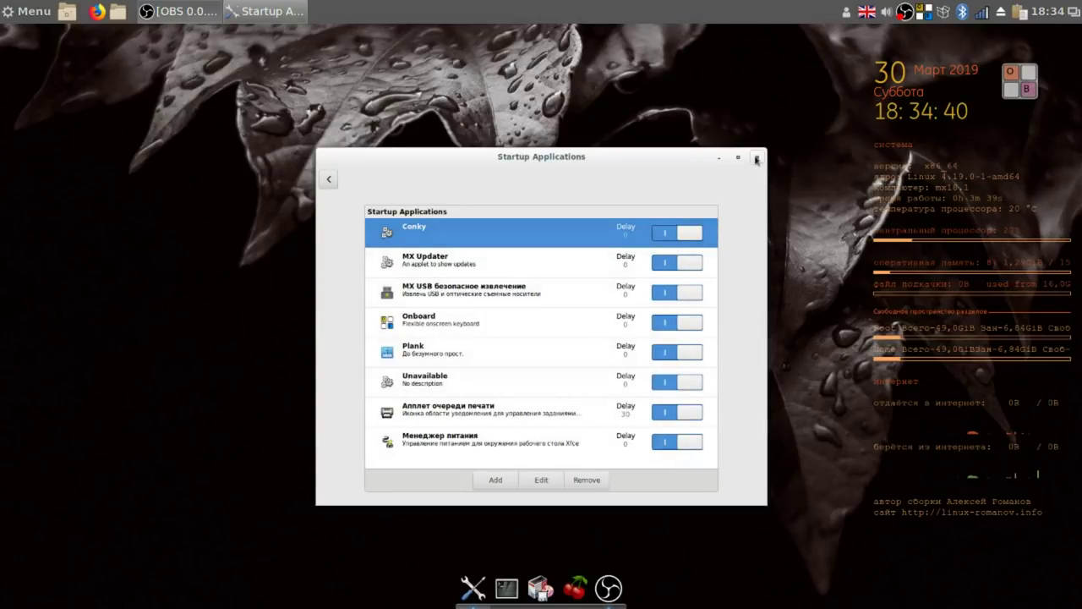
{"action": "left_click", "coordinate": [756, 158]}
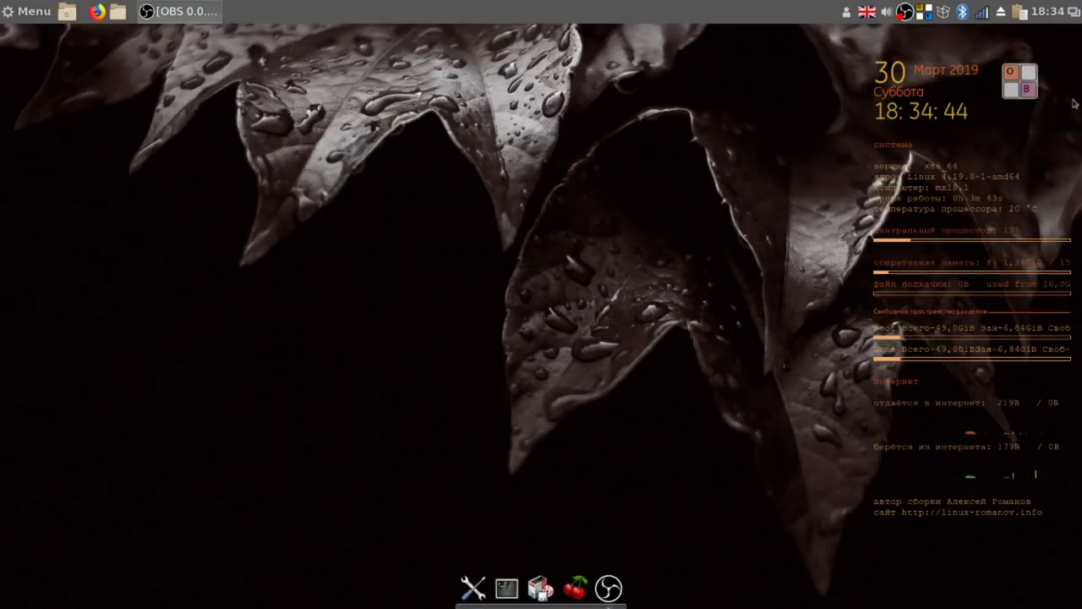
Open the Onboard keyboard, switch the layout to Русская (Russian), then close Onboard.
{"action": "left_click", "coordinate": [1017, 86]}
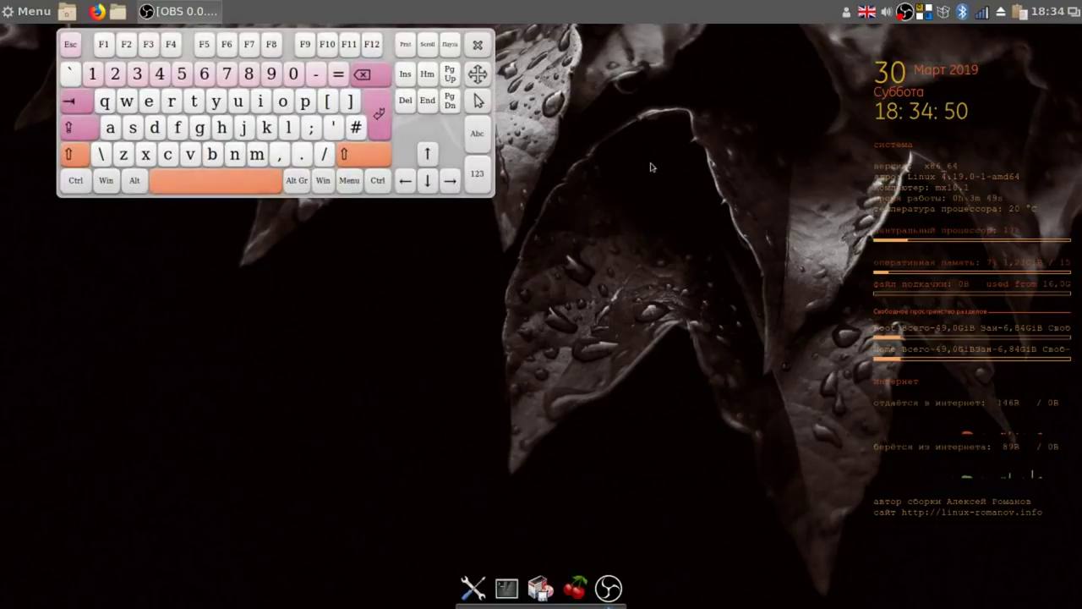
{"action": "left_click", "coordinate": [868, 12]}
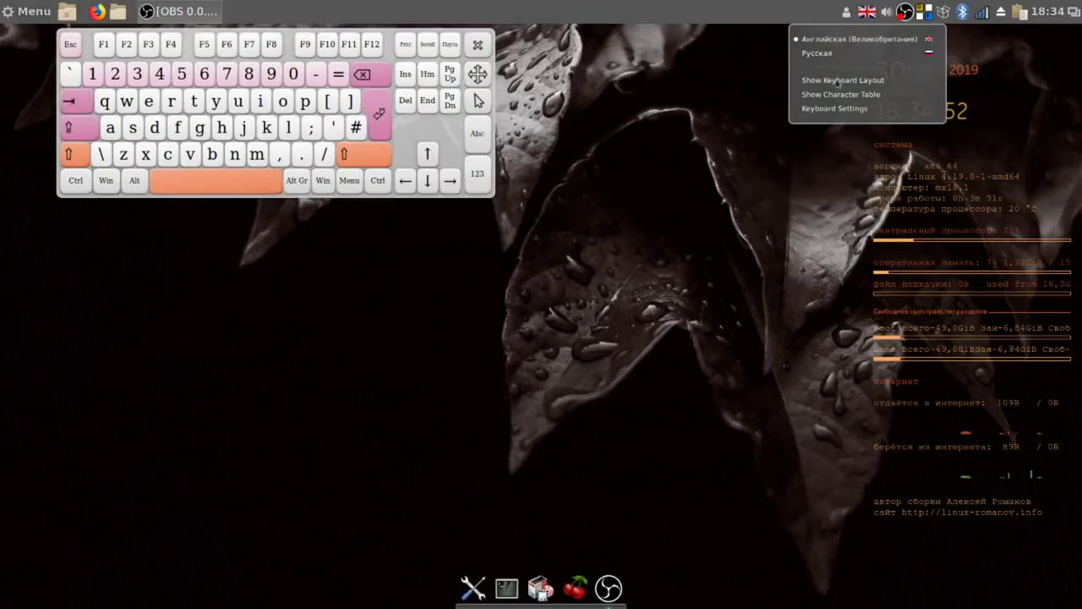
{"action": "left_click", "coordinate": [832, 53]}
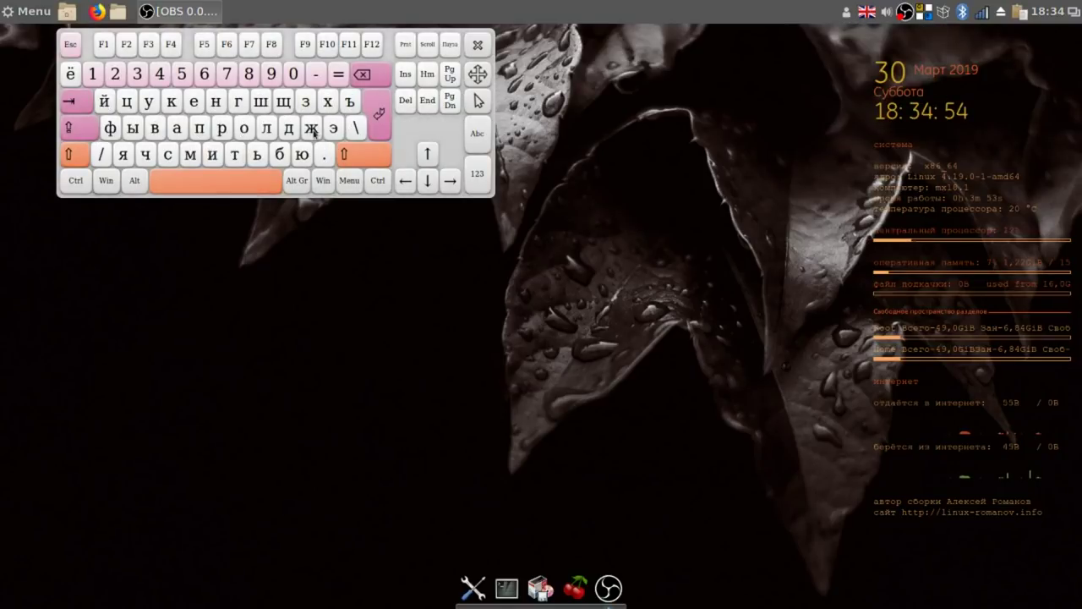
{"action": "left_click", "coordinate": [478, 45]}
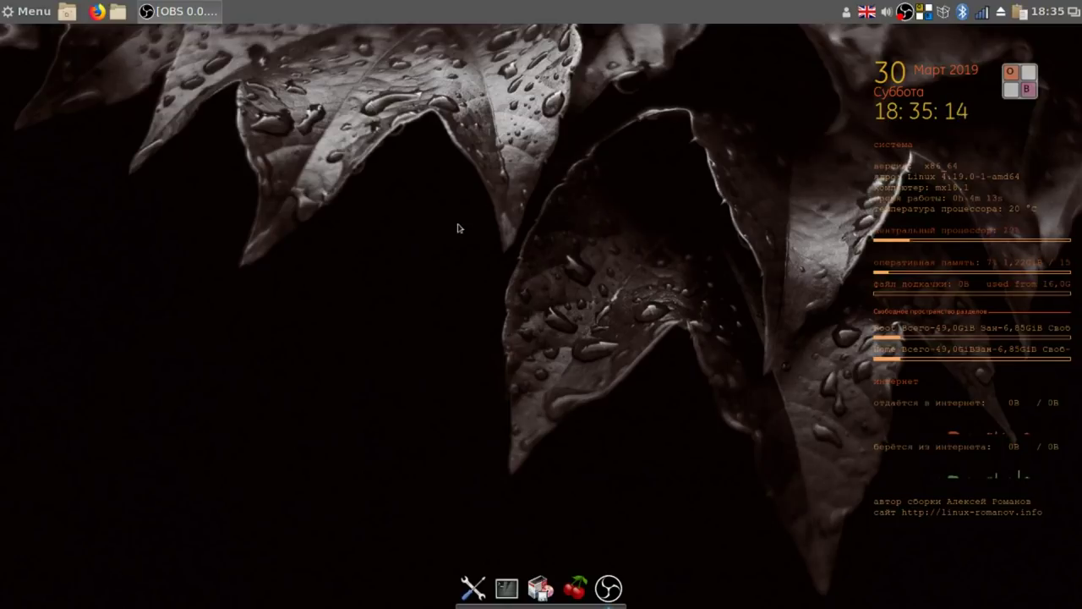
Launch MX Инструменты from Menu > Параметры and pin it to the panel.
{"action": "left_click", "coordinate": [31, 15]}
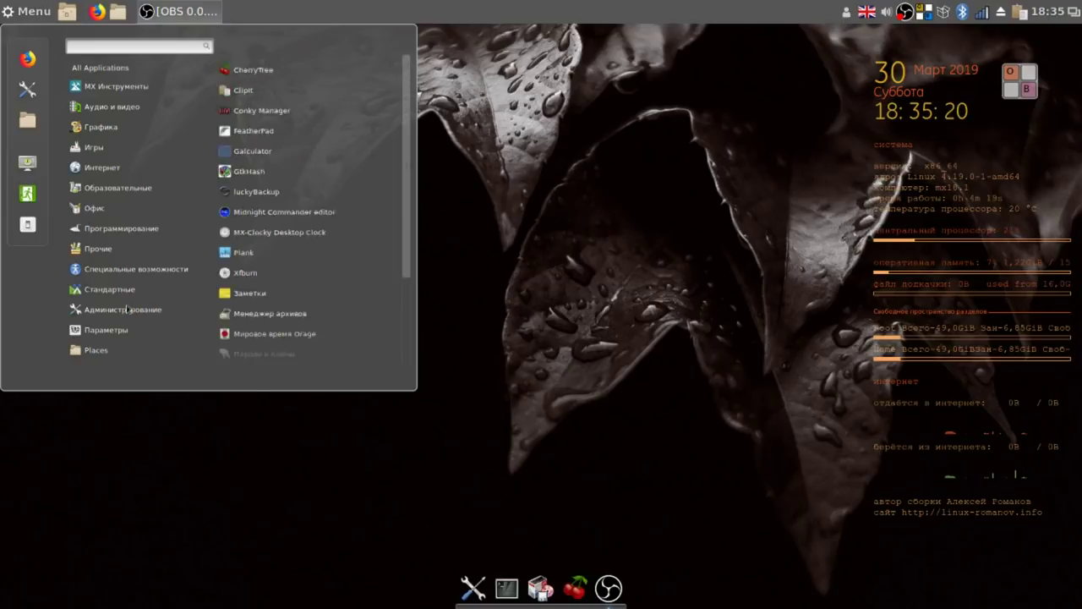
{"action": "mouse_move", "coordinate": [126, 311]}
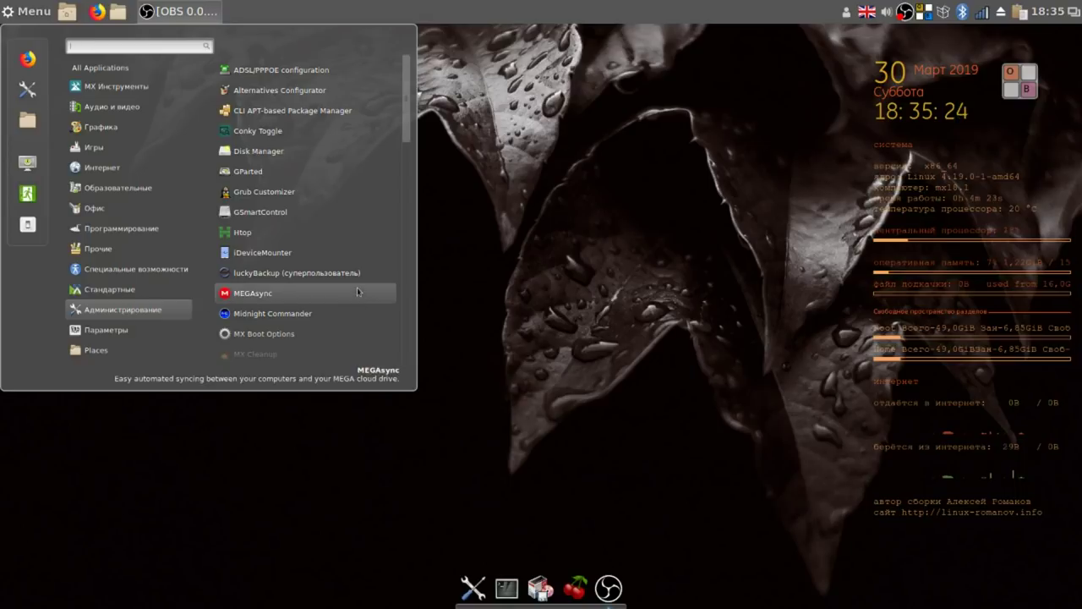
{"action": "scroll", "coordinate": [354, 281], "scroll_direction": "down", "scroll_amount": 5}
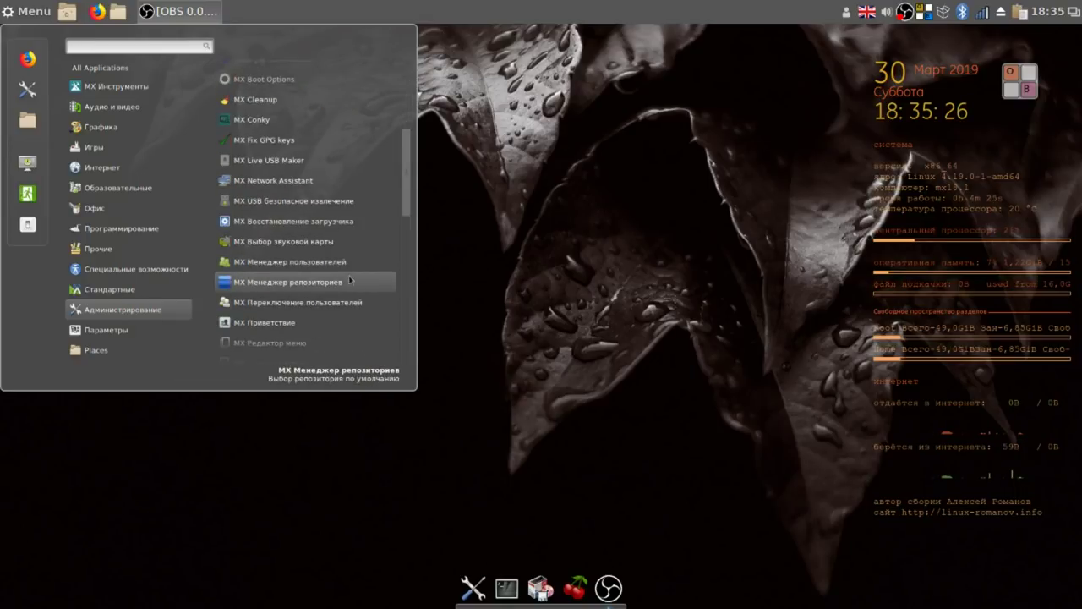
{"action": "mouse_move", "coordinate": [115, 340]}
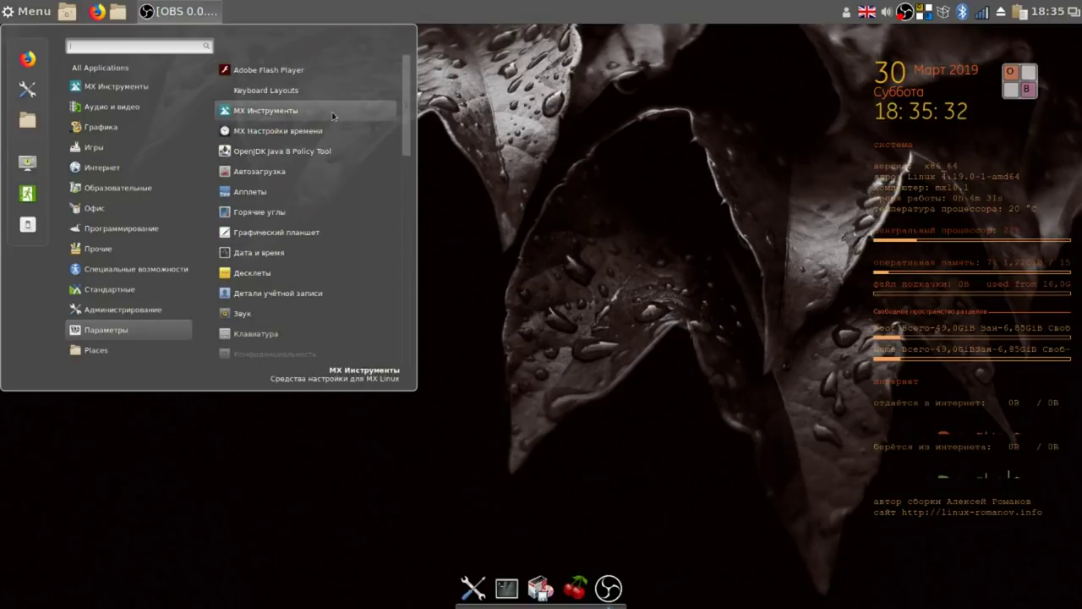
{"action": "left_click", "coordinate": [333, 116]}
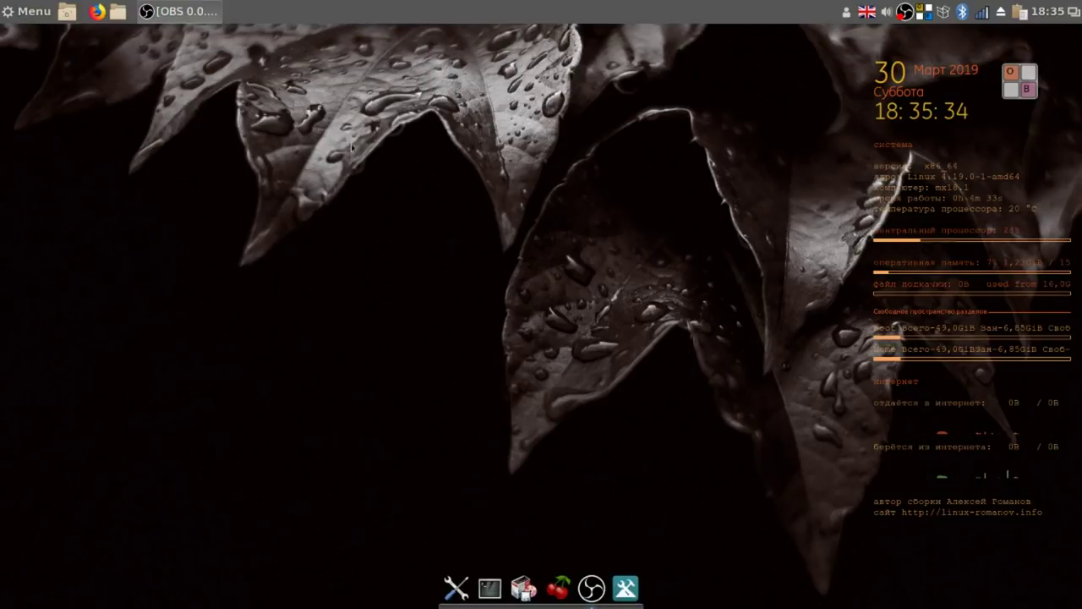
{"action": "right_click", "coordinate": [626, 587]}
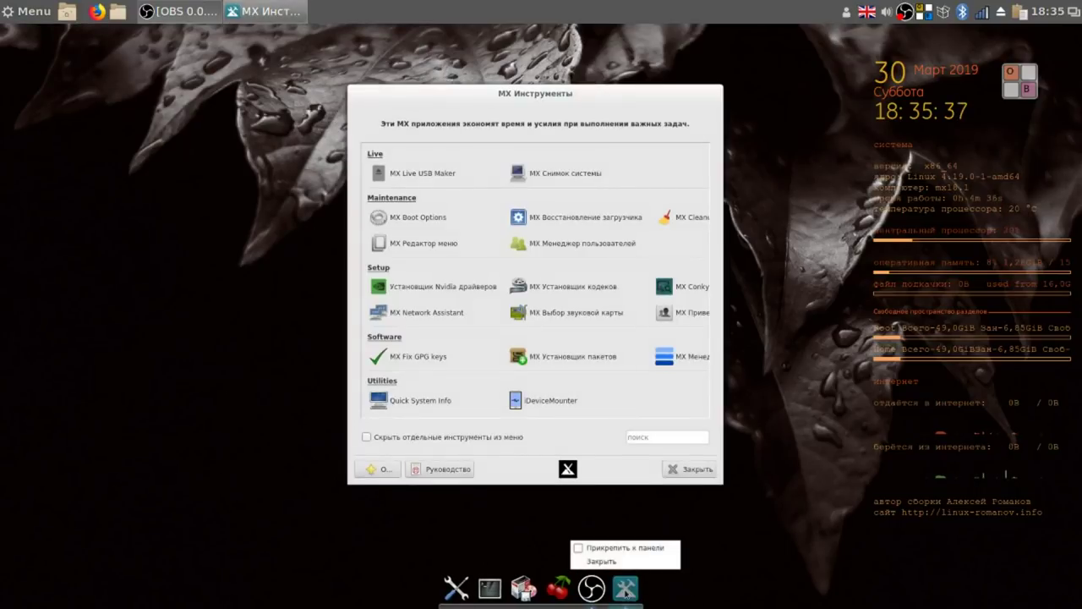
{"action": "left_click", "coordinate": [580, 547]}
Move and enlarge the MX Tools window, browse the applications menu, then close MX Tools.
{"action": "left_click_drag", "start_coordinate": [601, 99], "coordinate": [406, 53]}
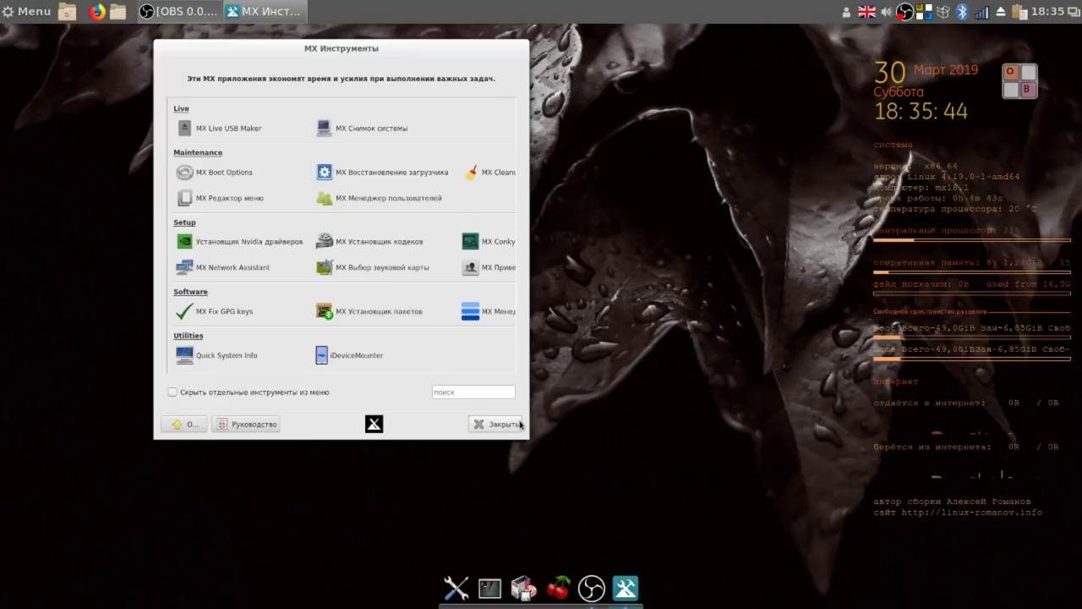
{"action": "left_click_drag", "start_coordinate": [526, 437], "coordinate": [674, 495]}
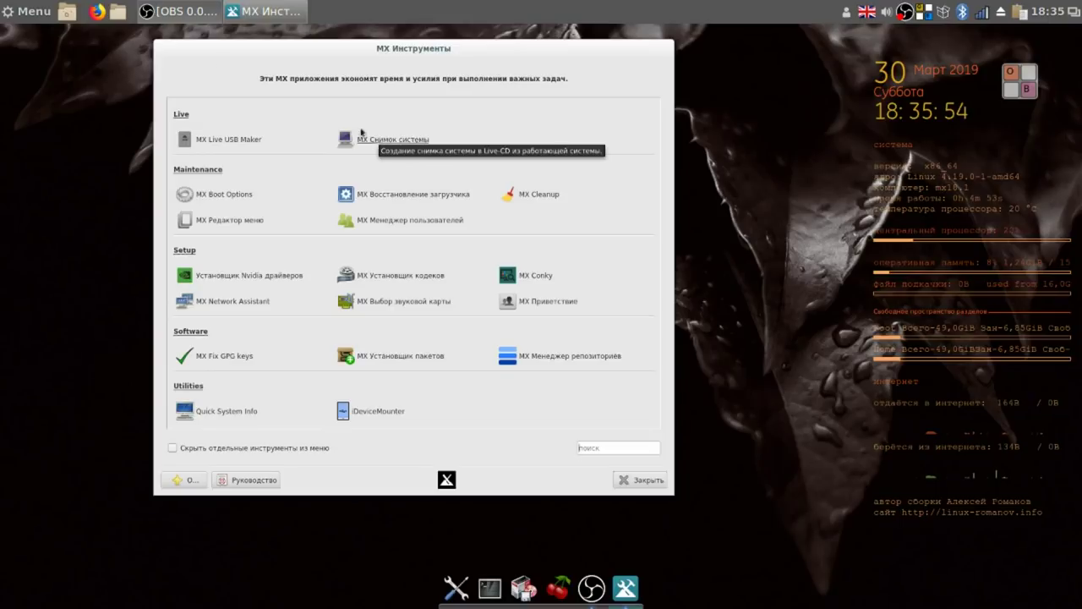
{"action": "left_click", "coordinate": [32, 14]}
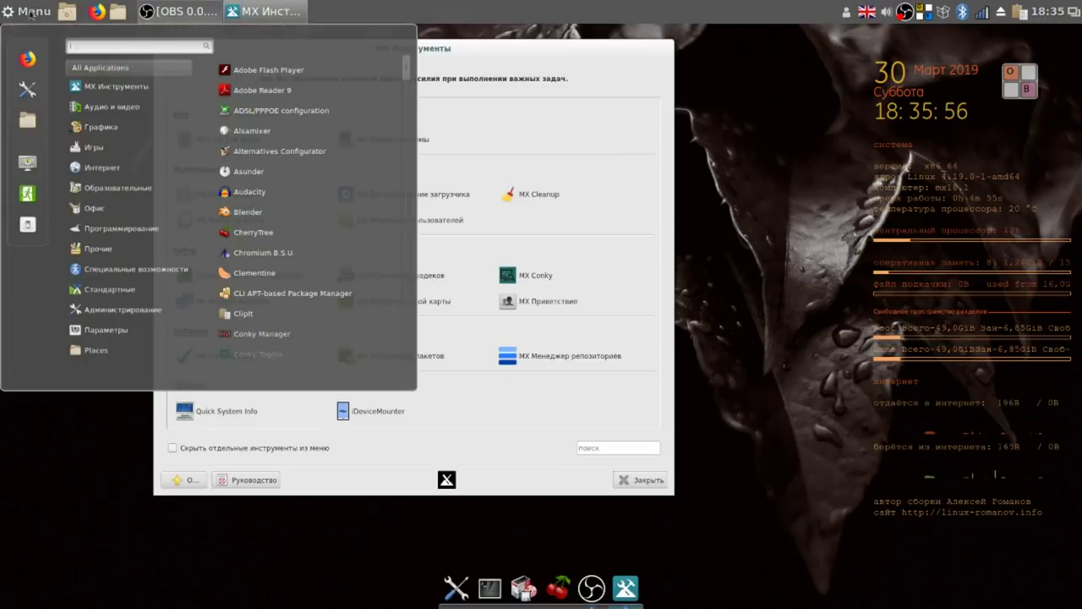
{"action": "left_click", "coordinate": [115, 85]}
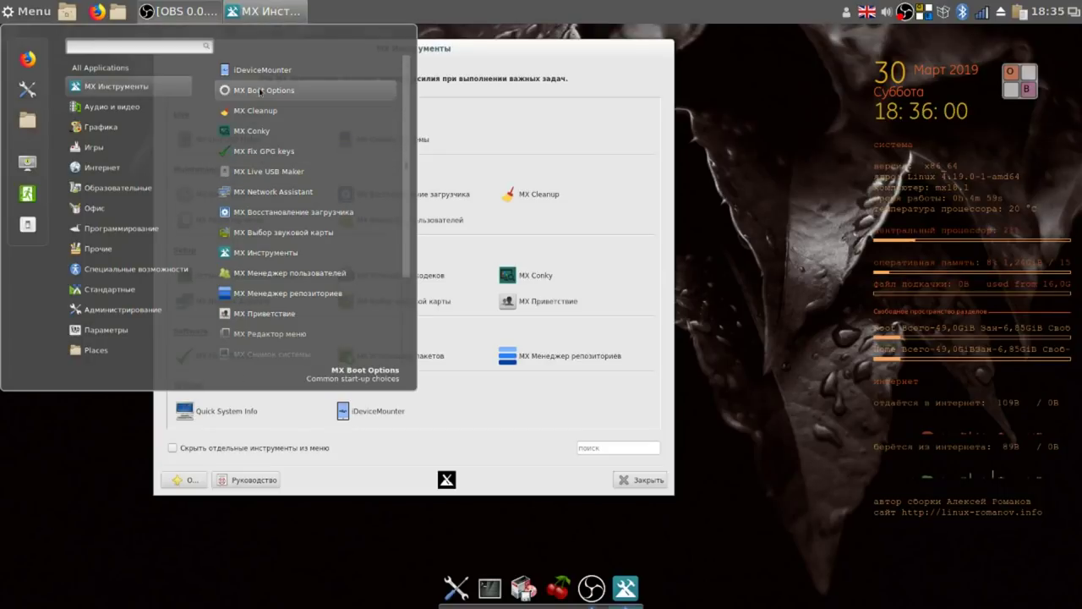
{"action": "left_click", "coordinate": [131, 69]}
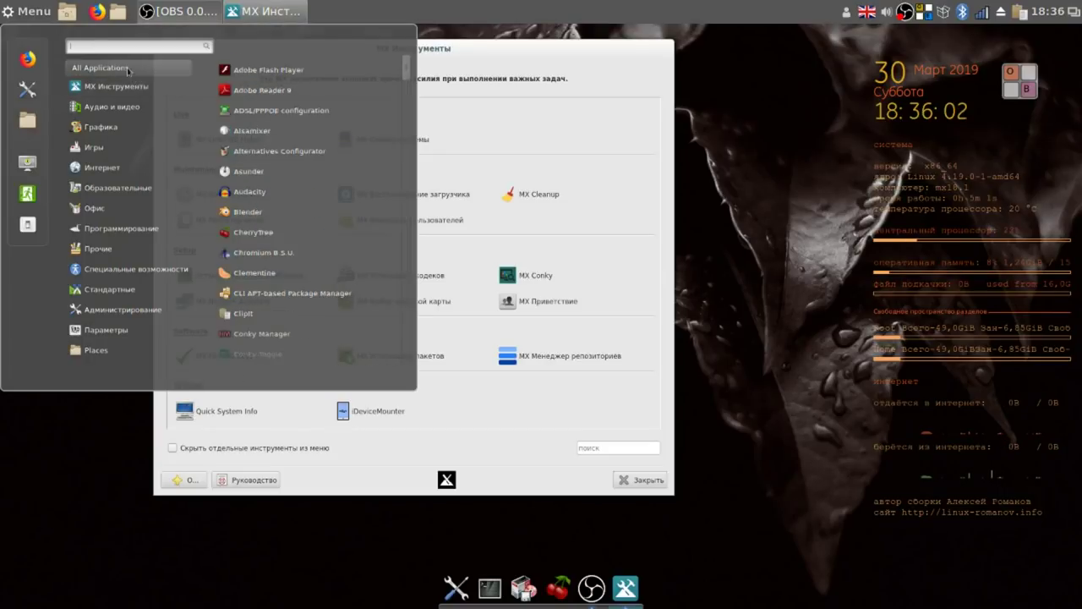
{"action": "left_click_drag", "start_coordinate": [405, 73], "coordinate": [419, 226]}
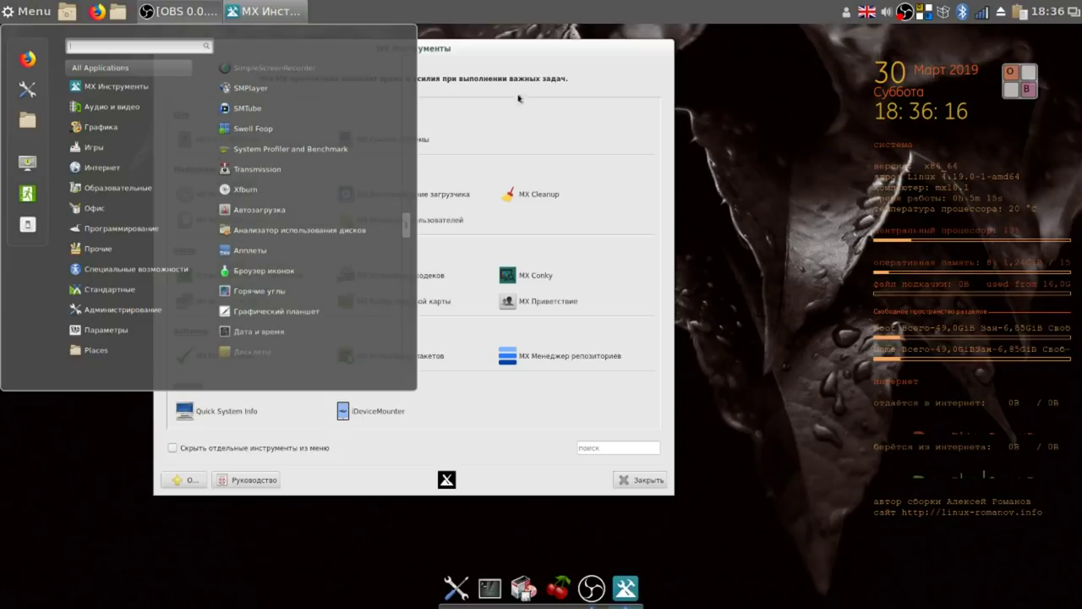
{"action": "left_click", "coordinate": [527, 65]}
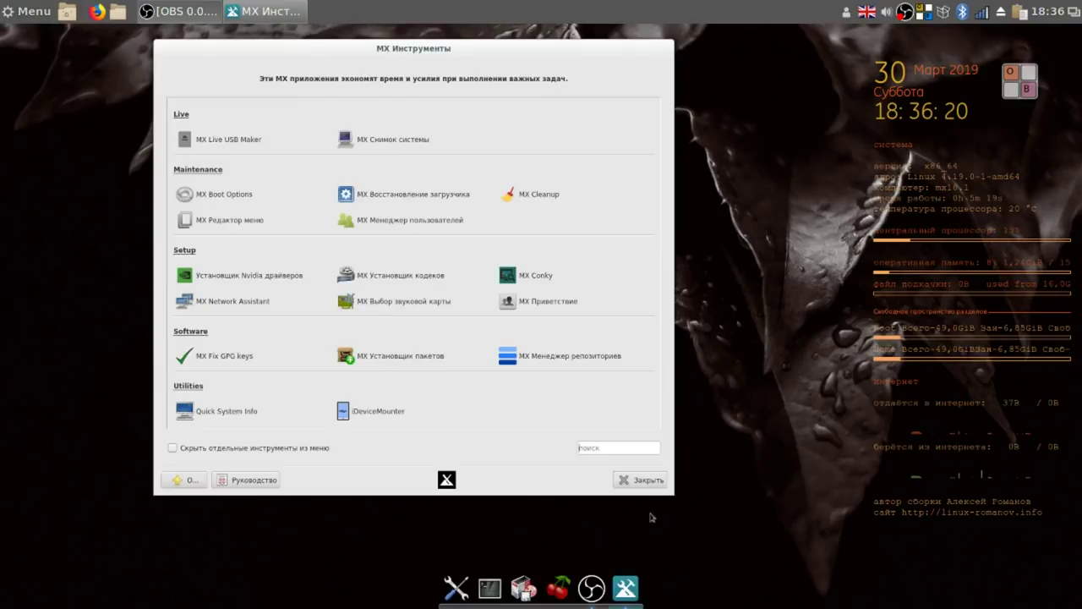
{"action": "left_click", "coordinate": [646, 479]}
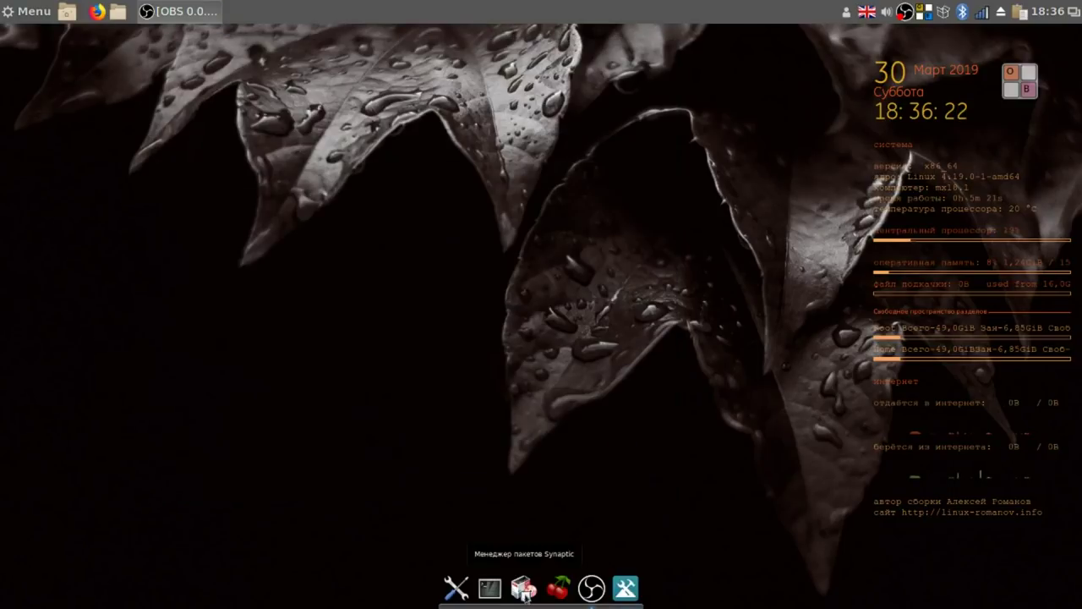
Launch Synaptic Package Manager and authenticate with the root password.
{"action": "left_click", "coordinate": [524, 591]}
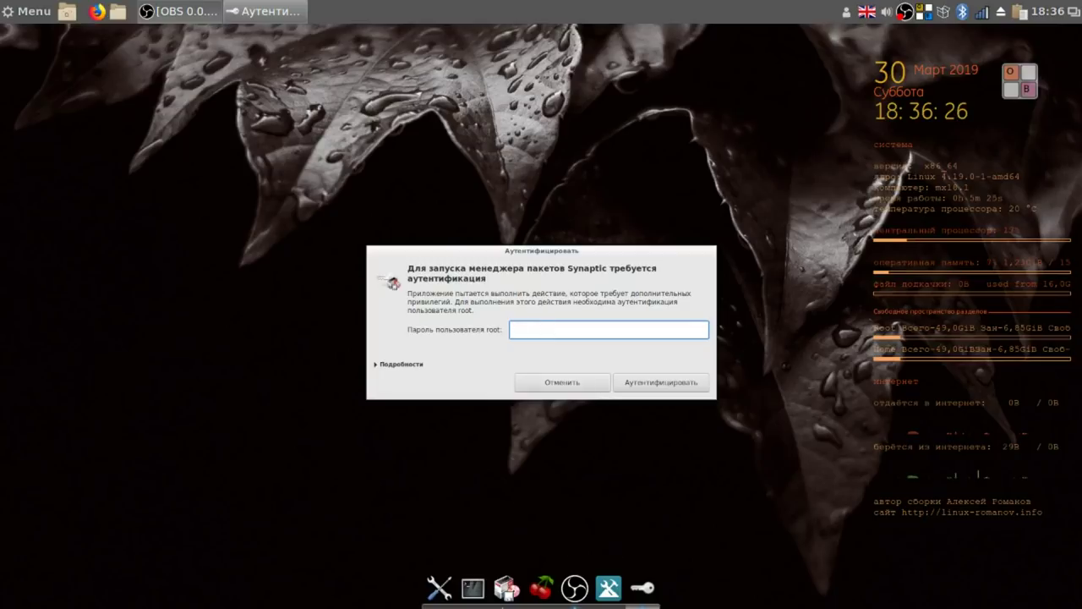
{"action": "type", "text": "••"}
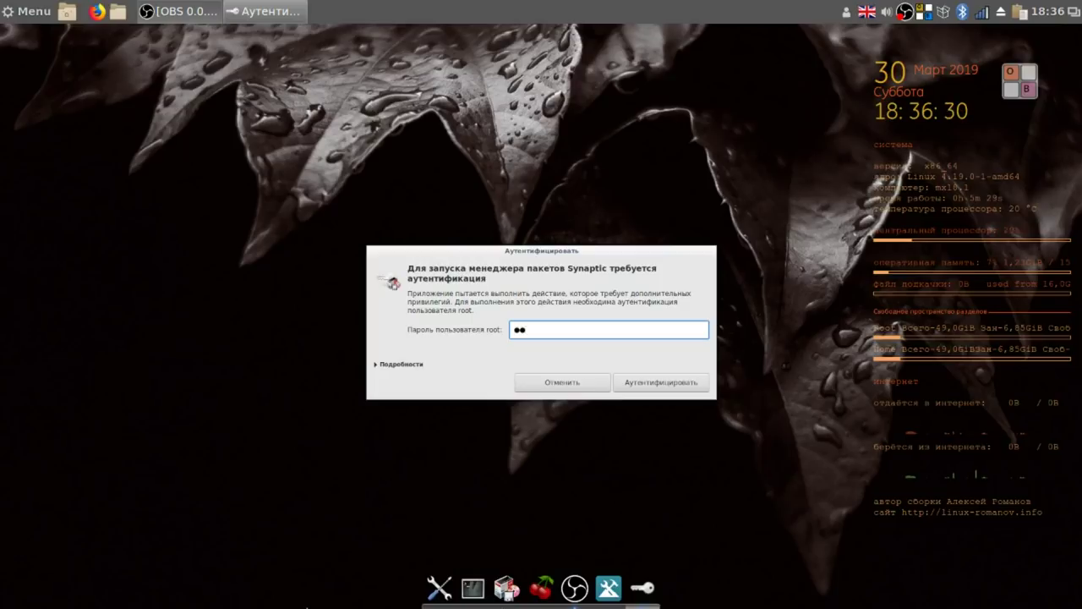
{"action": "key", "text": "Return"}
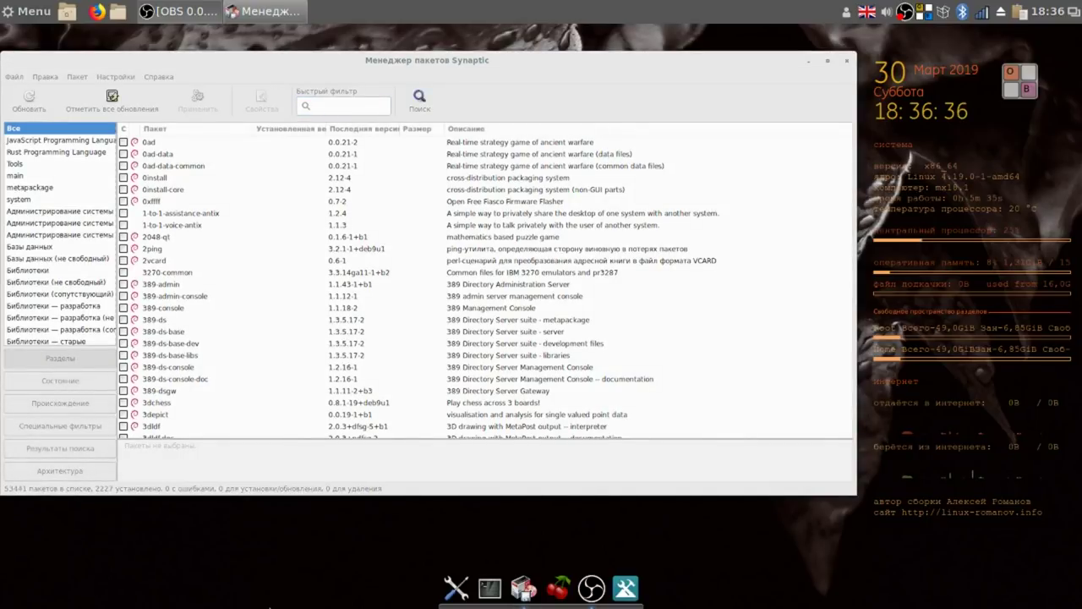
Filter the Synaptic package list by typing timeshift in the Quick filter box.
{"action": "type", "text": "euьу"}
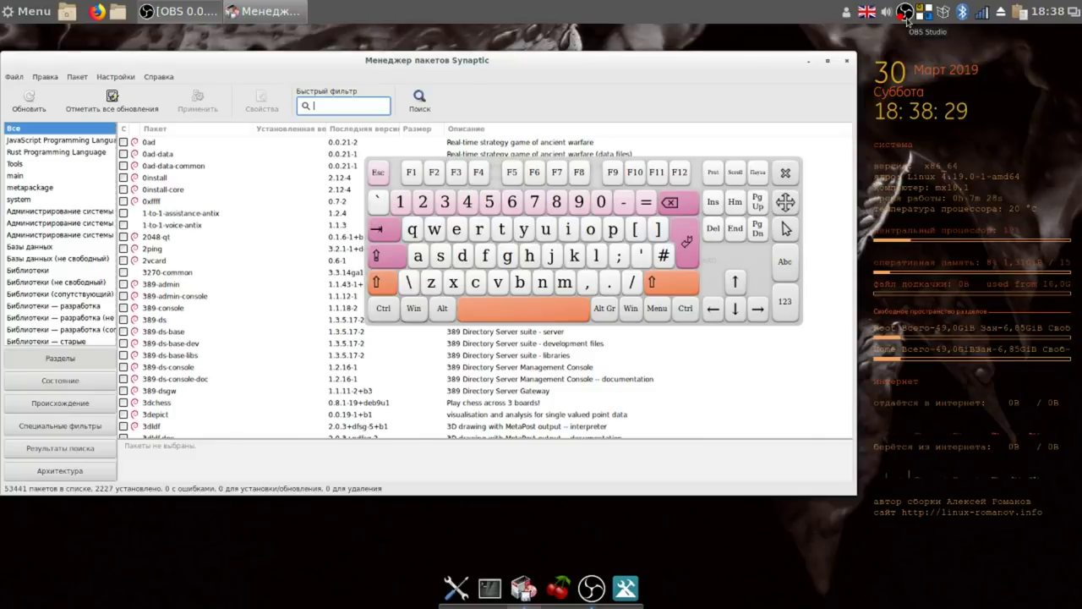
{"action": "right_click", "coordinate": [905, 17]}
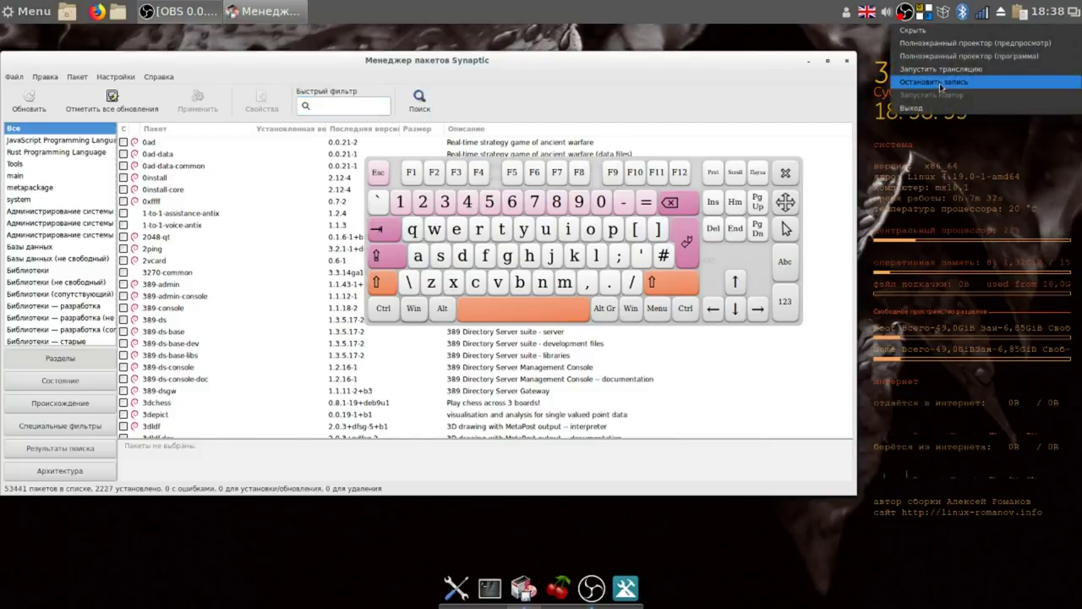
{"action": "left_click", "coordinate": [939, 83]}
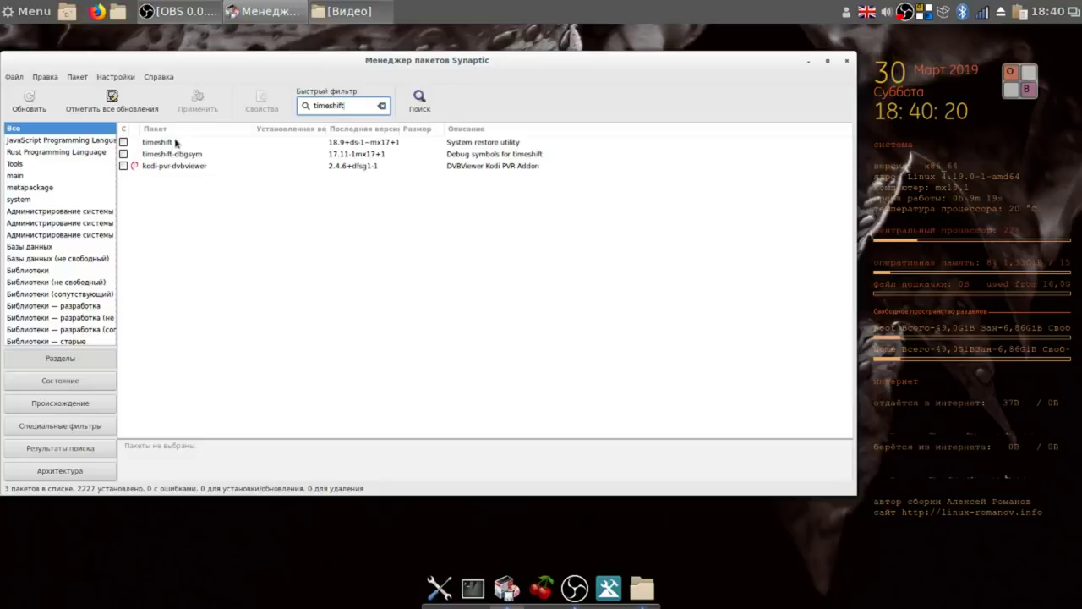
Mark timeshift for installation, apply and confirm the change, then close Synaptic.
{"action": "left_click", "coordinate": [155, 144]}
{"action": "right_click", "coordinate": [155, 143]}
{"action": "left_click", "coordinate": [207, 169]}
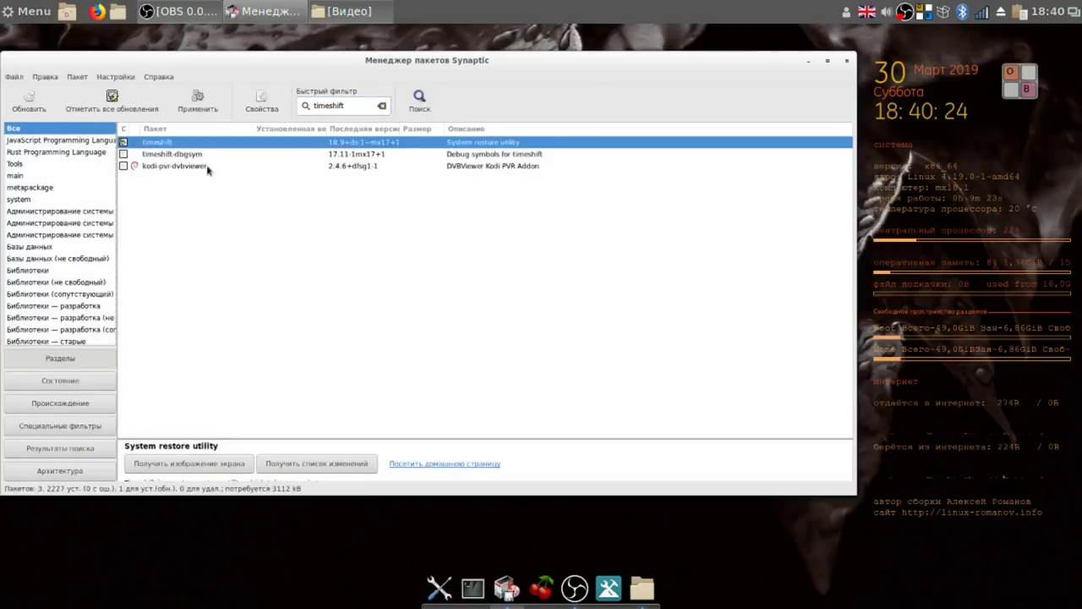
{"action": "left_click", "coordinate": [197, 105]}
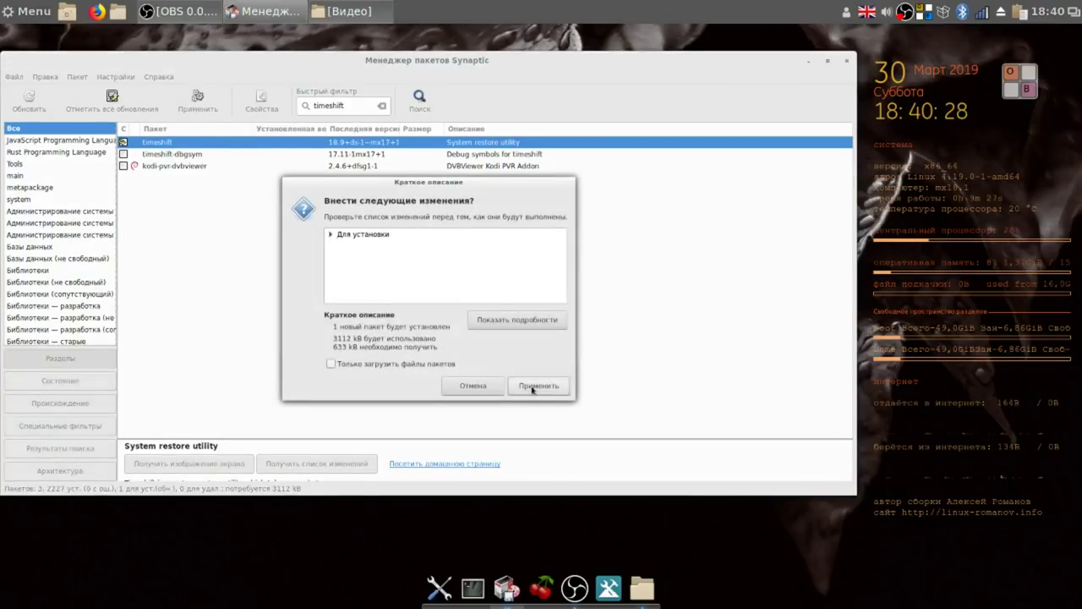
{"action": "left_click", "coordinate": [533, 388]}
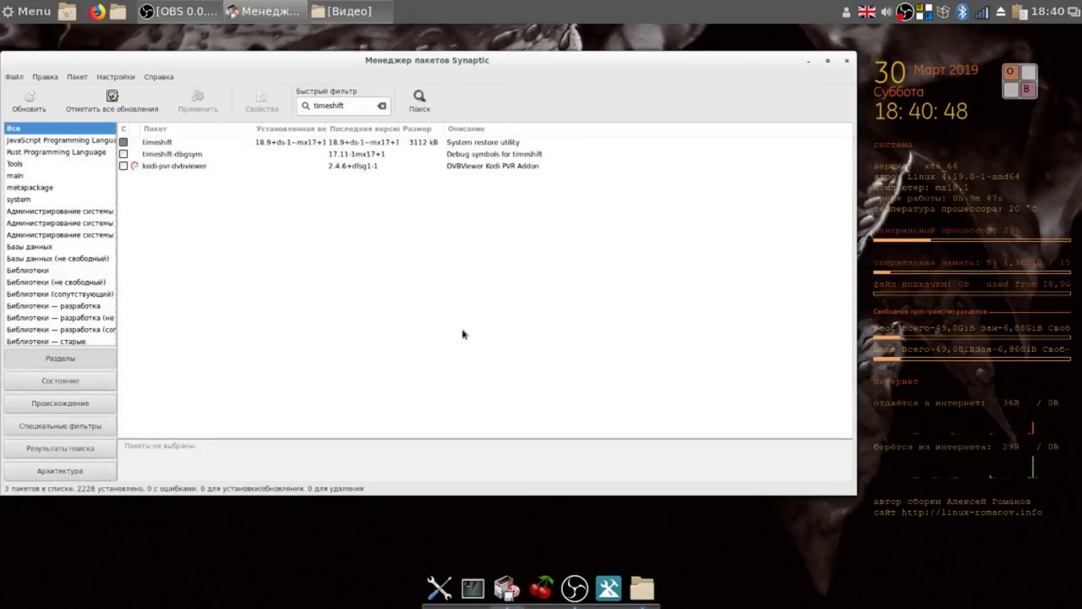
{"action": "left_click", "coordinate": [846, 61]}
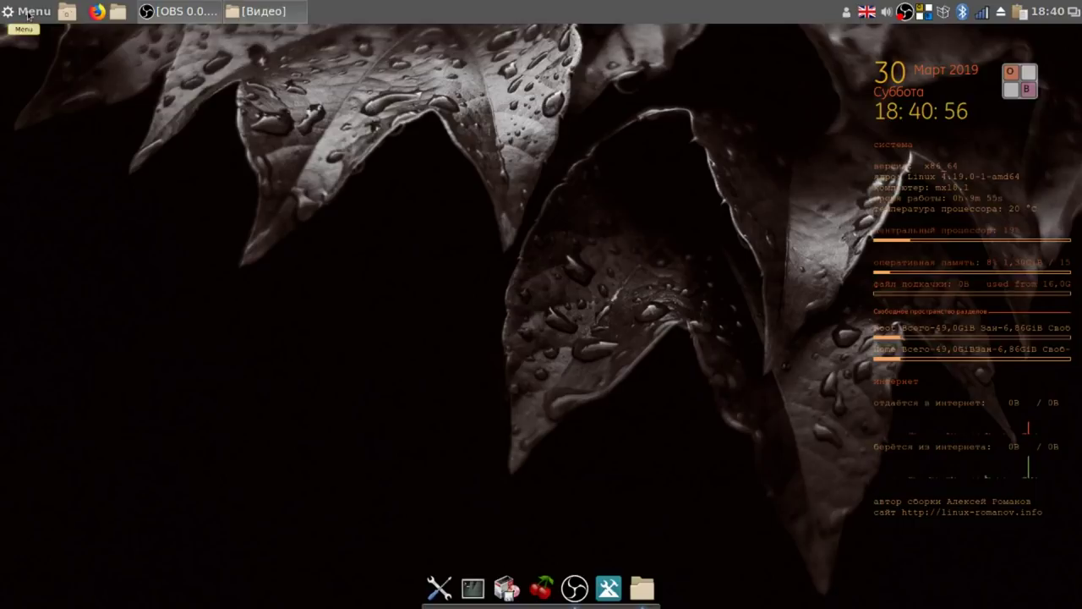
Launch Timeshift from the Администрирование category of the applications menu.
{"action": "left_click", "coordinate": [29, 14]}
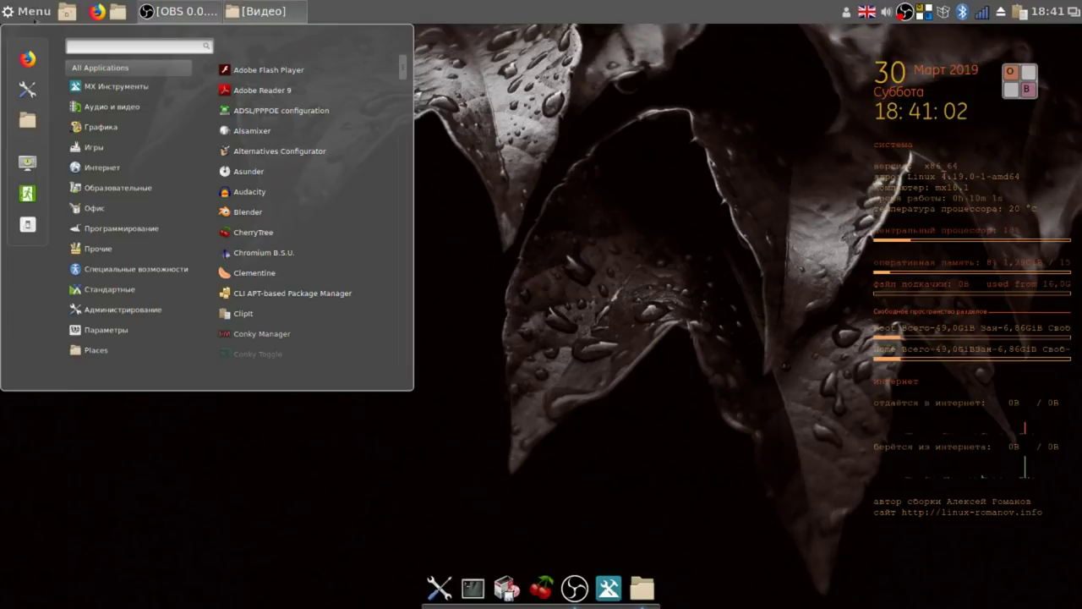
{"action": "mouse_move", "coordinate": [125, 308]}
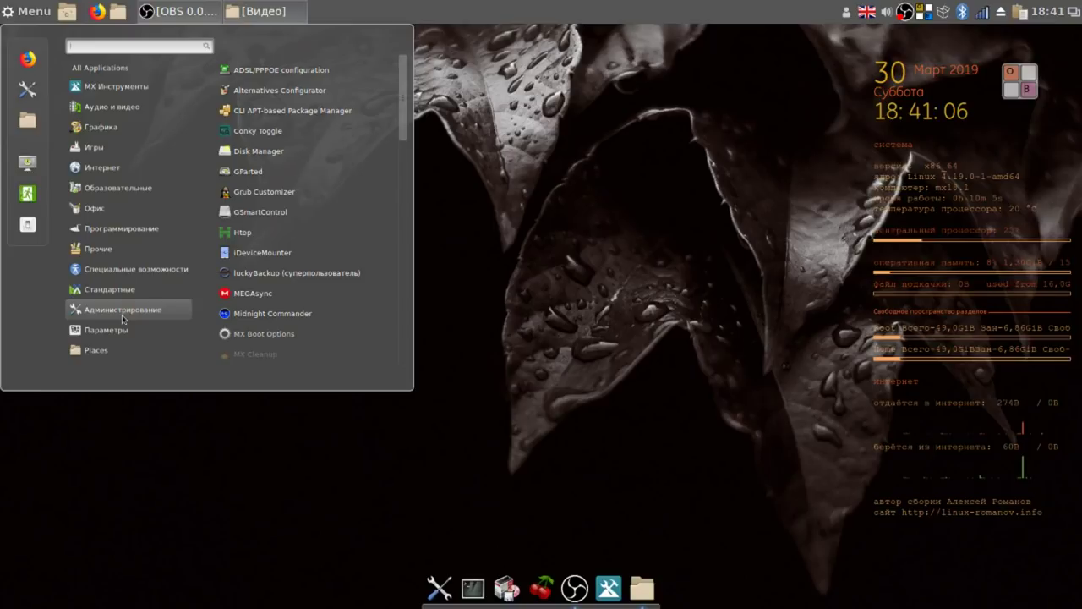
{"action": "mouse_move", "coordinate": [120, 338]}
{"action": "mouse_move", "coordinate": [127, 289]}
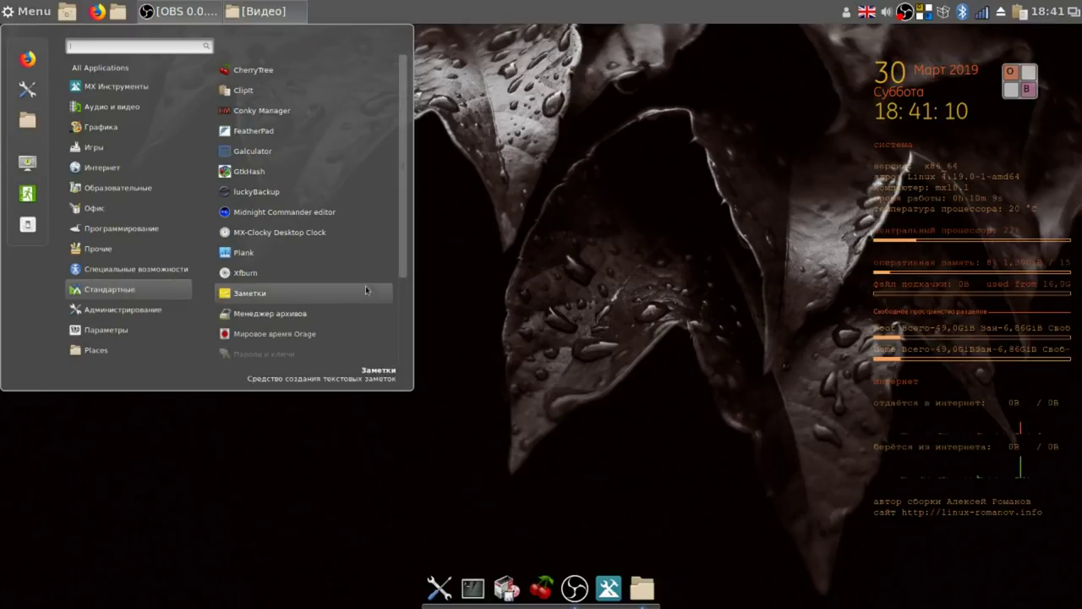
{"action": "mouse_move", "coordinate": [160, 312]}
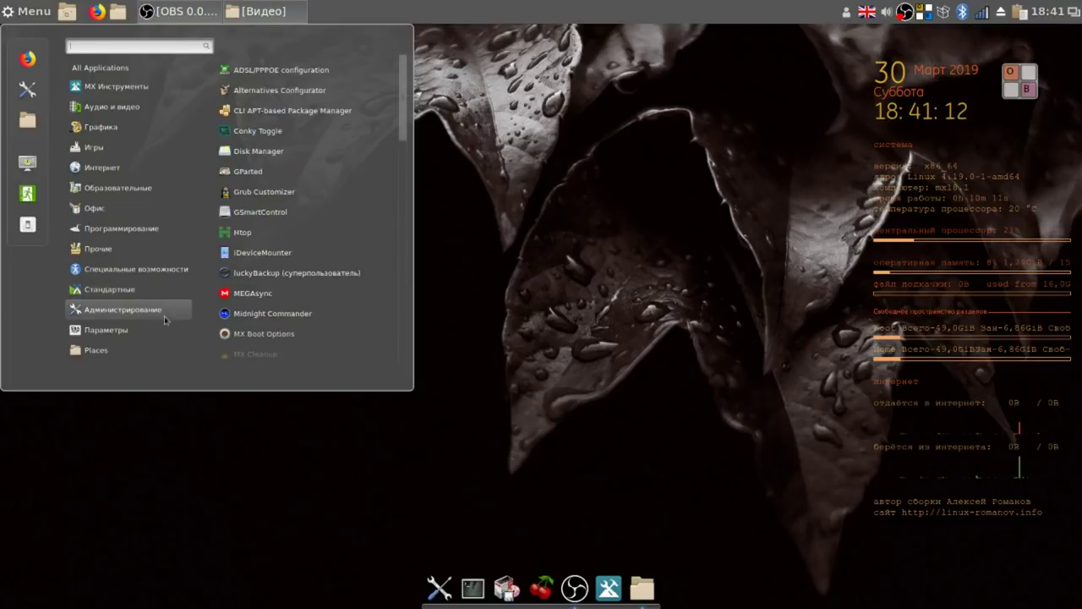
{"action": "scroll", "coordinate": [345, 313], "scroll_direction": "down", "scroll_amount": 5}
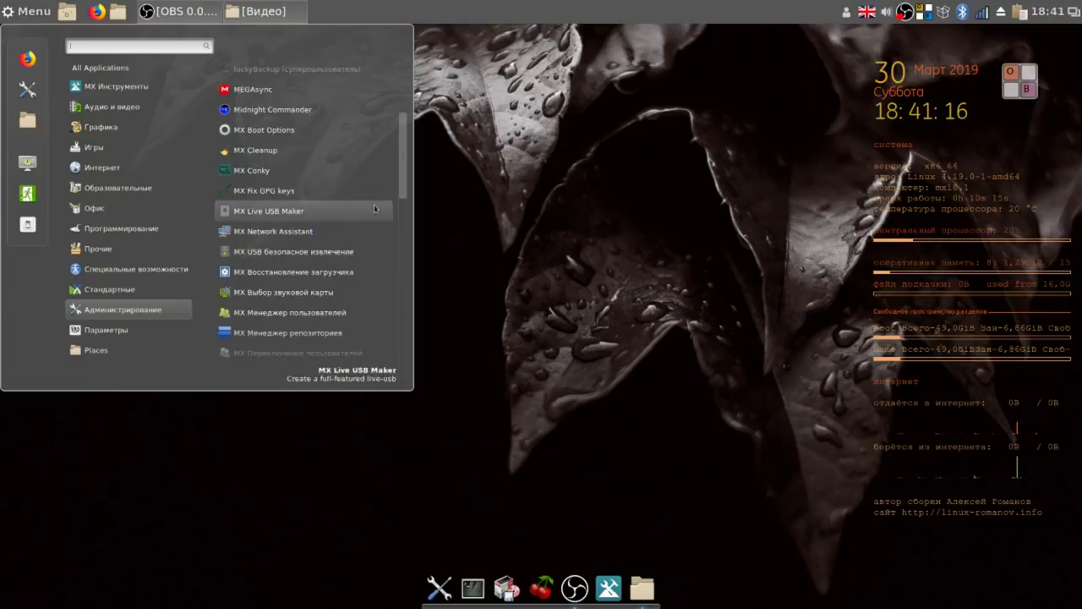
{"action": "left_click_drag", "start_coordinate": [402, 176], "coordinate": [379, 269]}
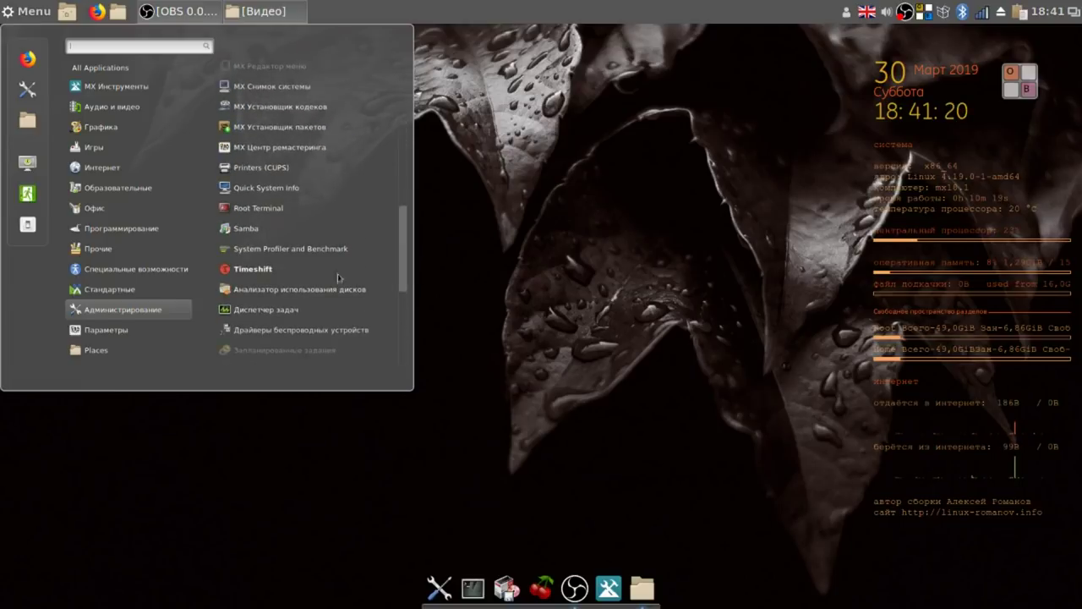
{"action": "left_click", "coordinate": [273, 273]}
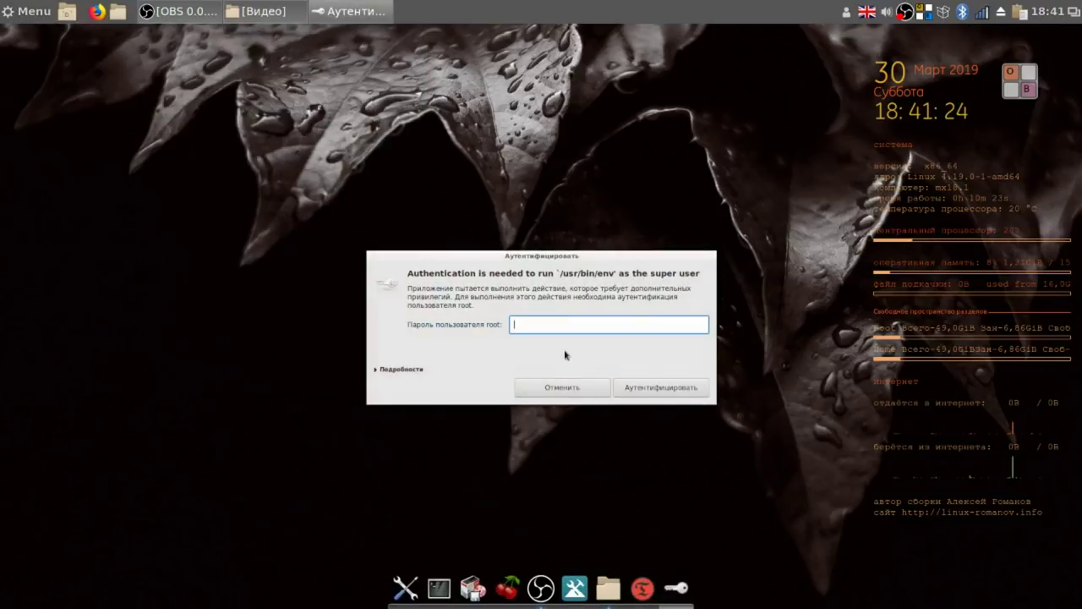
Authenticate Timeshift with the root password and pin its launcher to the dock.
{"action": "type", "text": "*"}
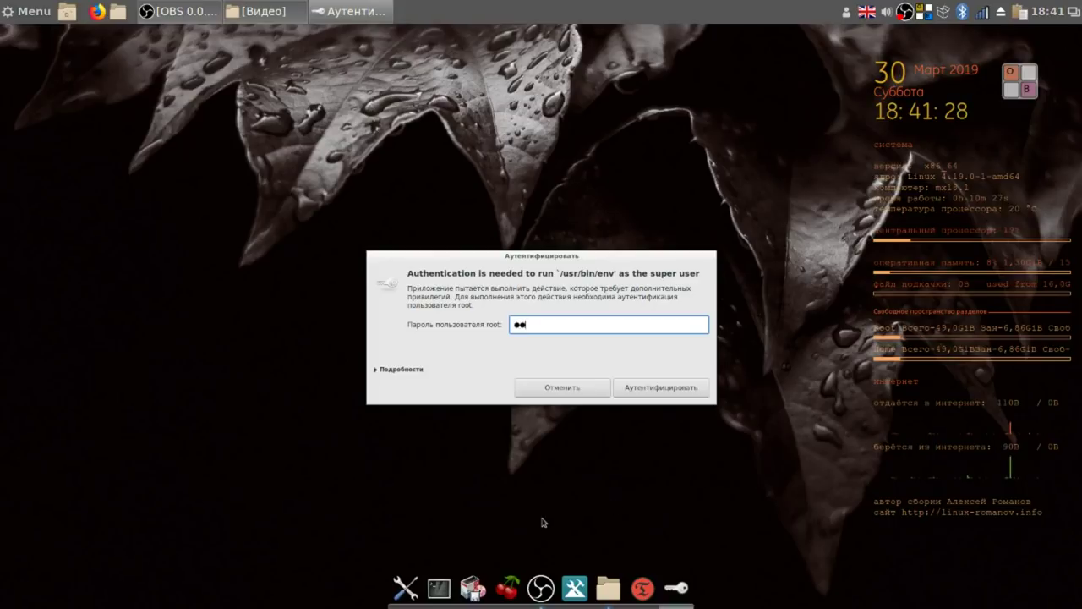
{"action": "left_click", "coordinate": [686, 389]}
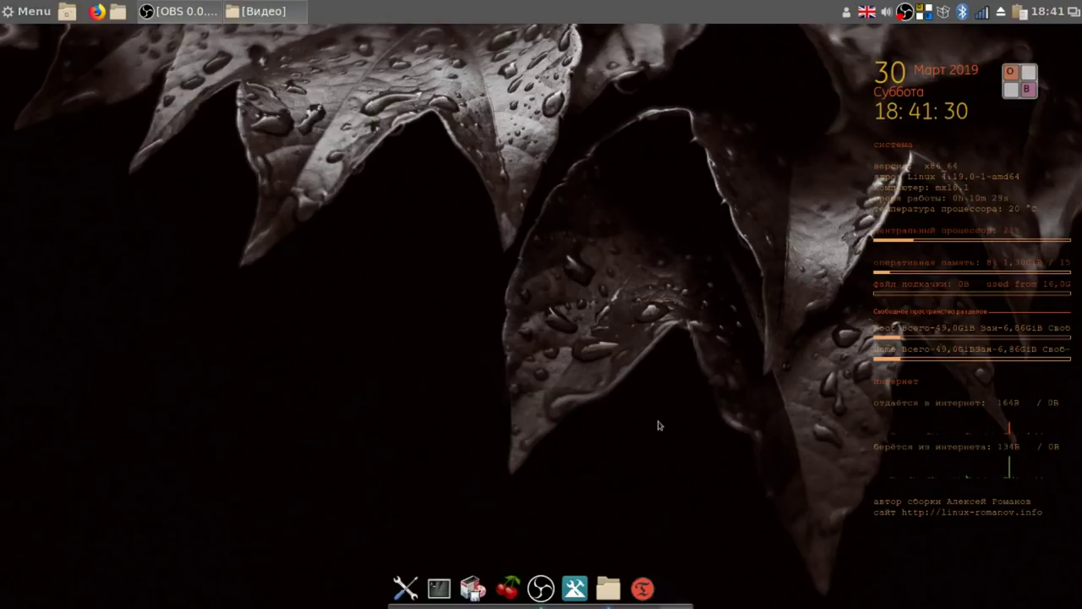
{"action": "right_click", "coordinate": [659, 589]}
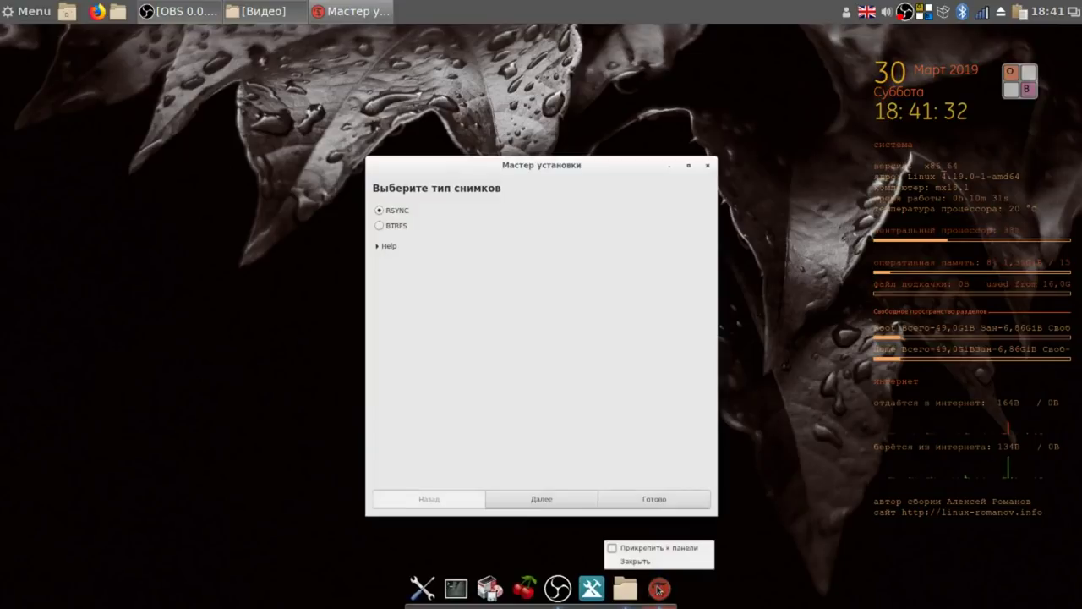
{"action": "left_click", "coordinate": [619, 551]}
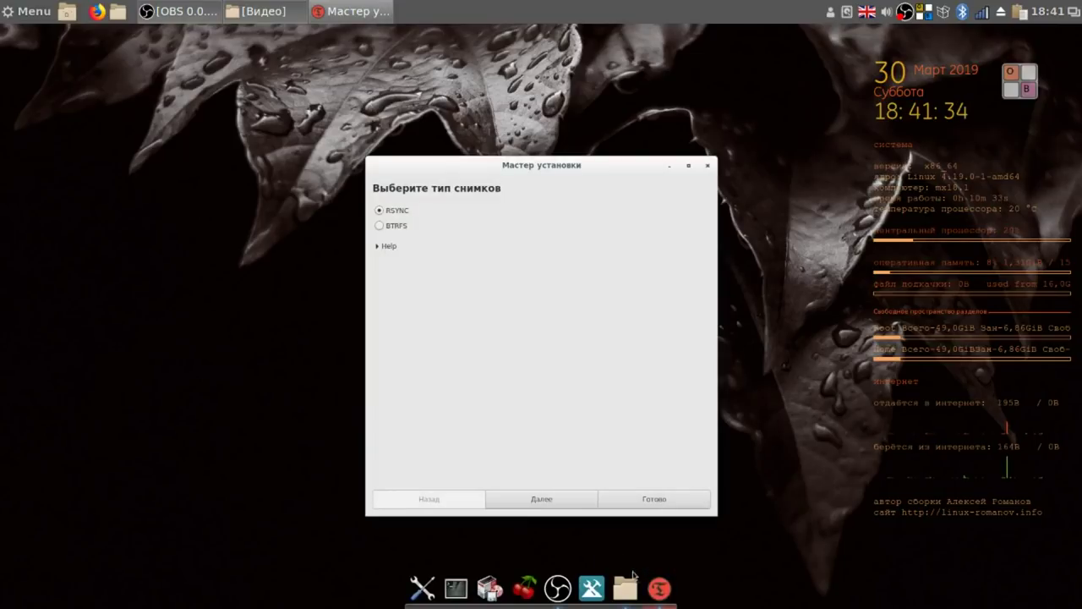
{"action": "left_click_drag", "start_coordinate": [664, 594], "coordinate": [496, 564]}
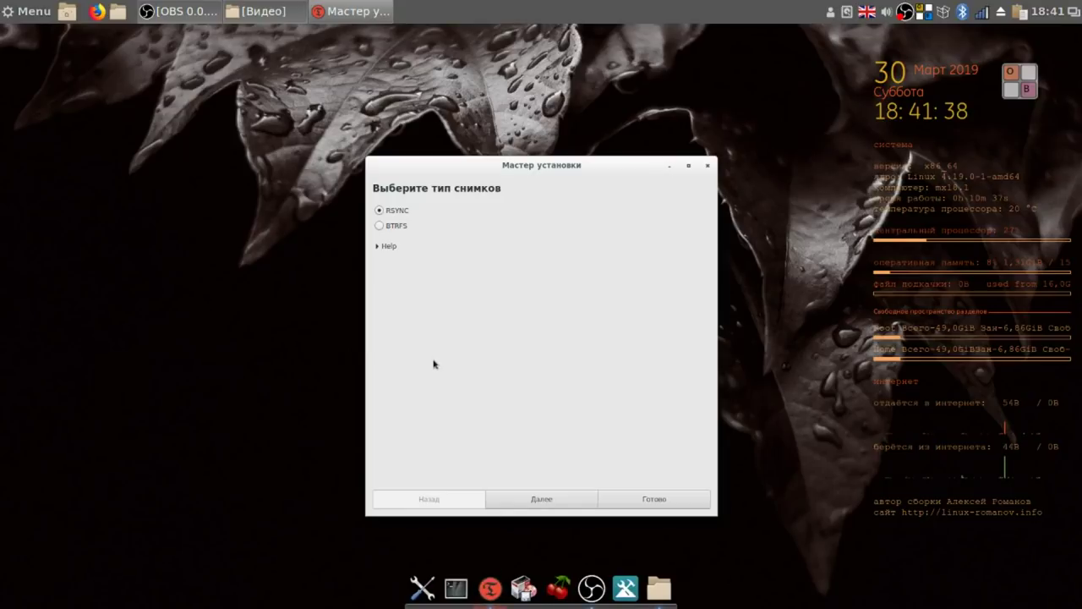
Finish the setup wizard with RSYNC snapshots on sdb1 and default schedule settings.
{"action": "left_click", "coordinate": [540, 497]}
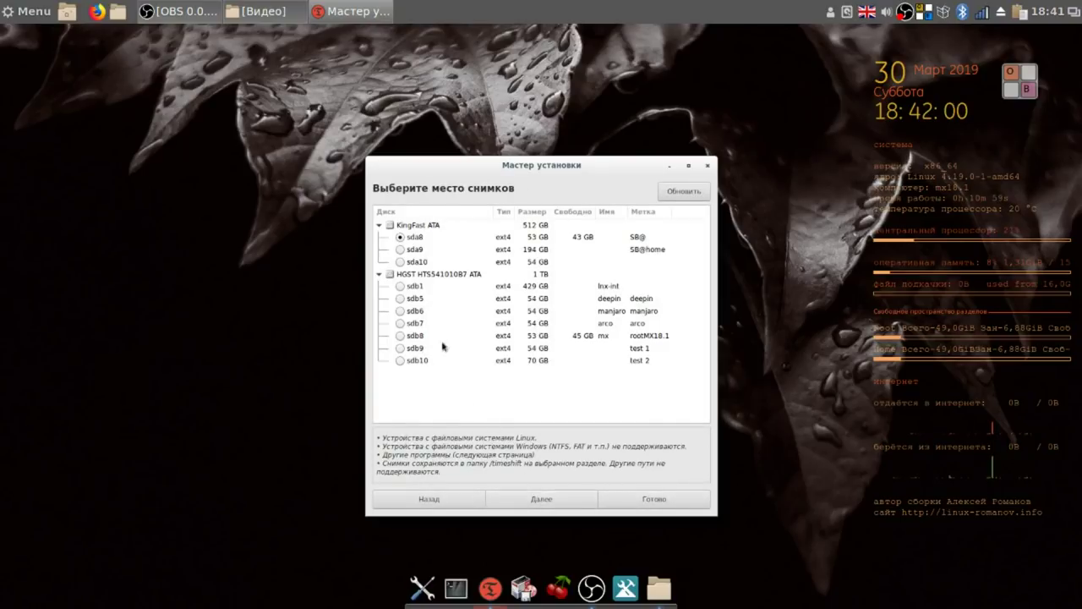
{"action": "left_click", "coordinate": [402, 287]}
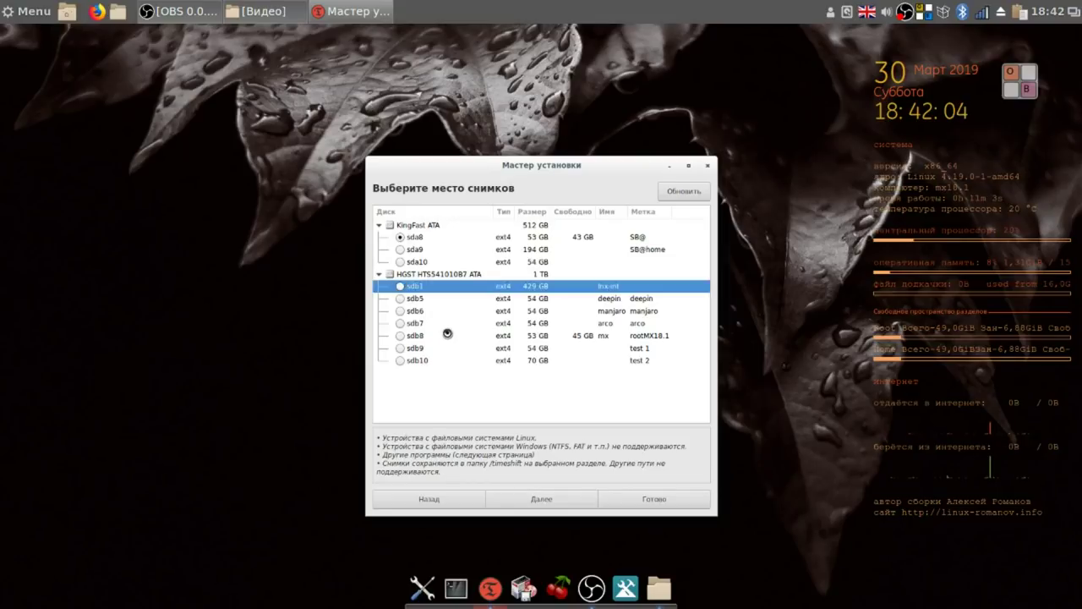
{"action": "left_click", "coordinate": [546, 500]}
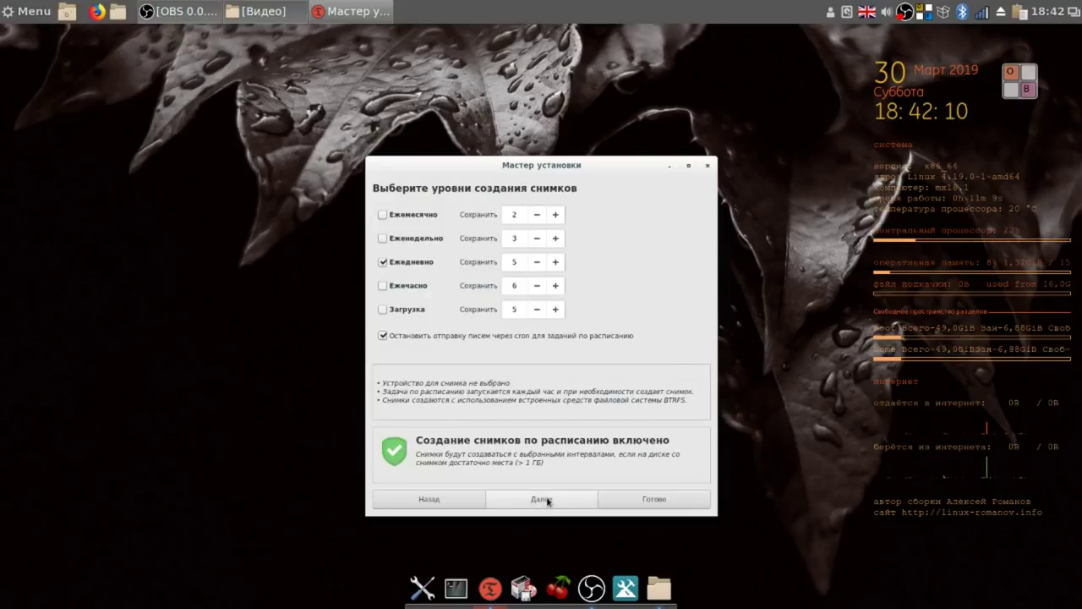
{"action": "left_click", "coordinate": [546, 500]}
{"action": "left_click", "coordinate": [547, 501]}
{"action": "left_click", "coordinate": [662, 501]}
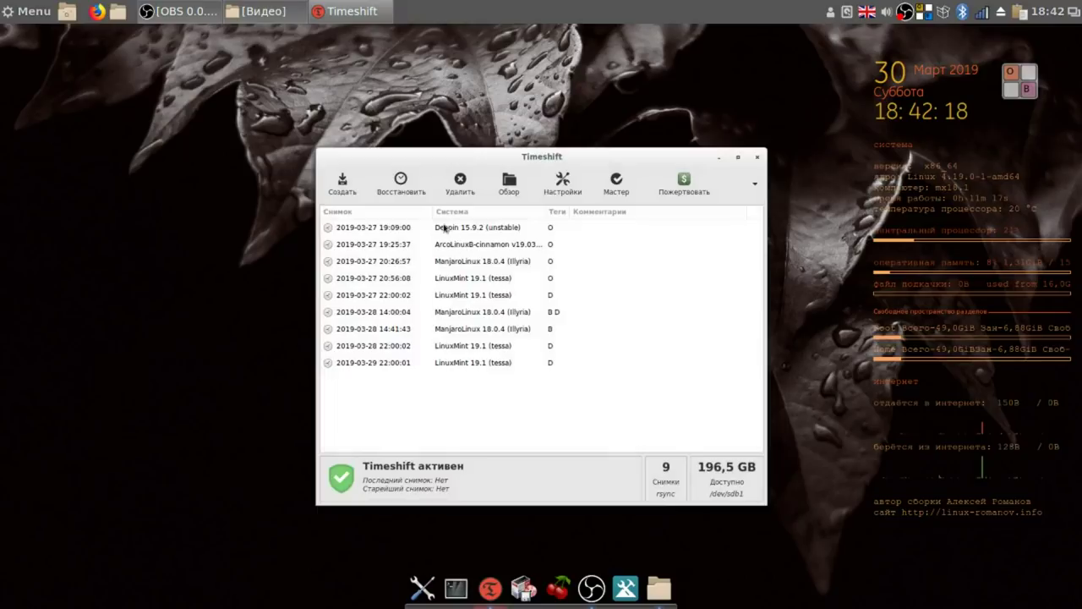
Create a new Timeshift system snapshot and stop the screen recording while it runs.
{"action": "left_click_drag", "start_coordinate": [421, 156], "coordinate": [210, 77]}
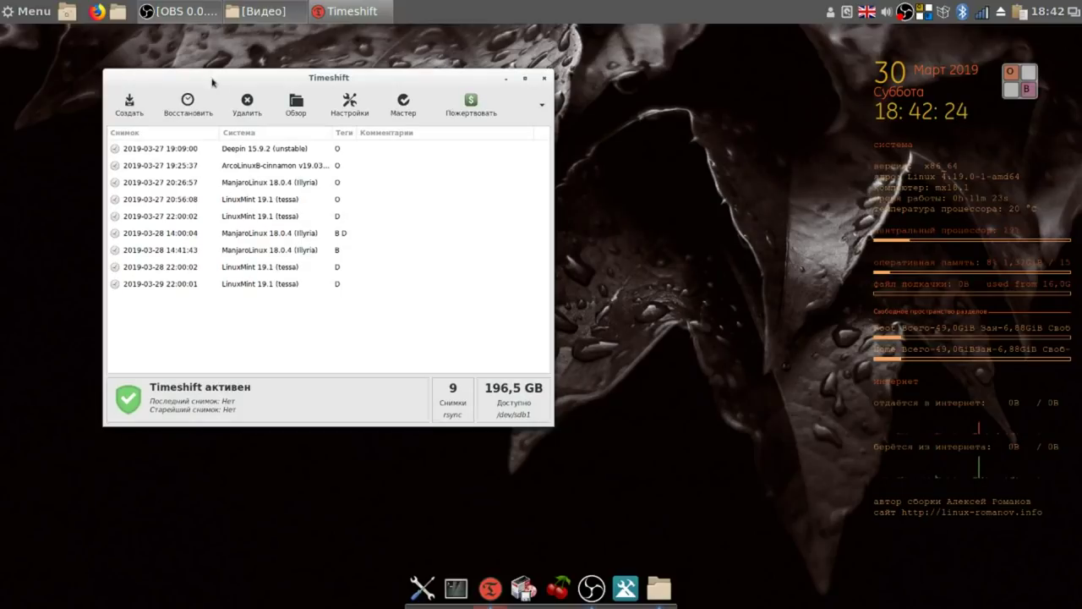
{"action": "left_click", "coordinate": [129, 105]}
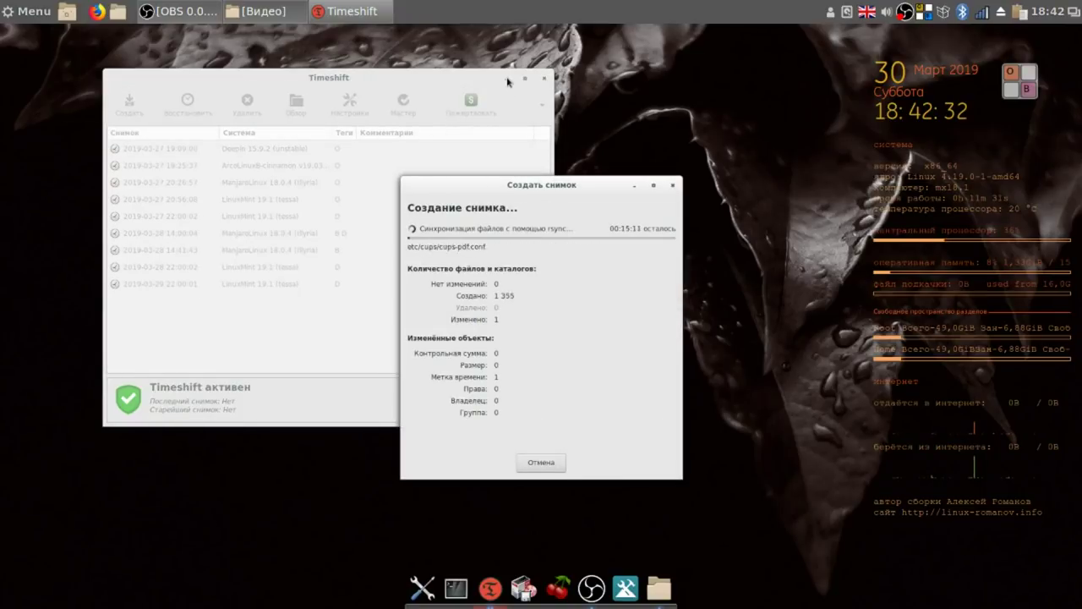
{"action": "left_click", "coordinate": [510, 79]}
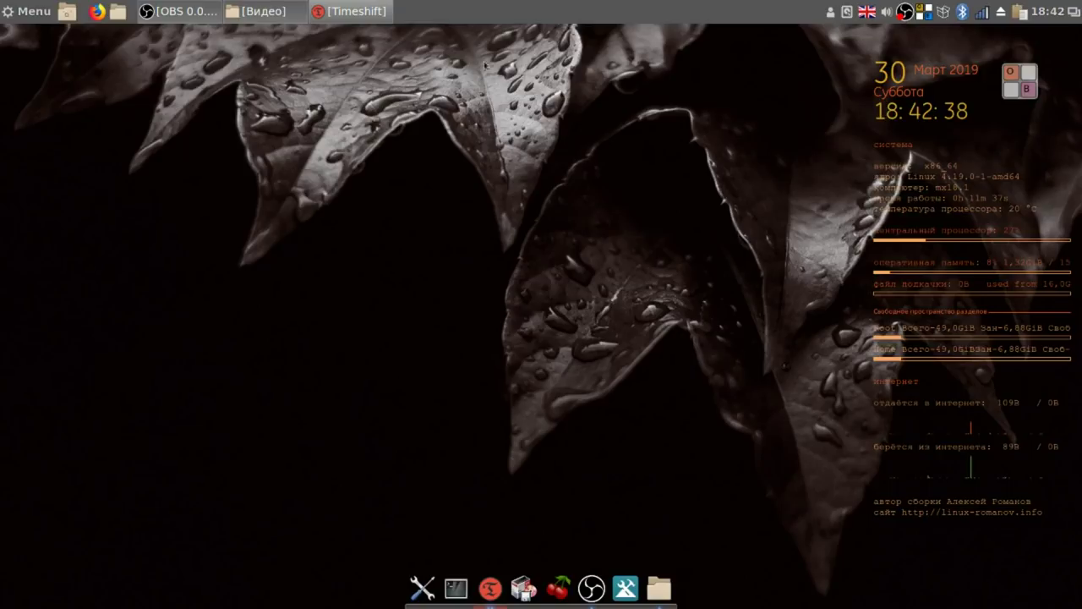
{"action": "left_click", "coordinate": [364, 15]}
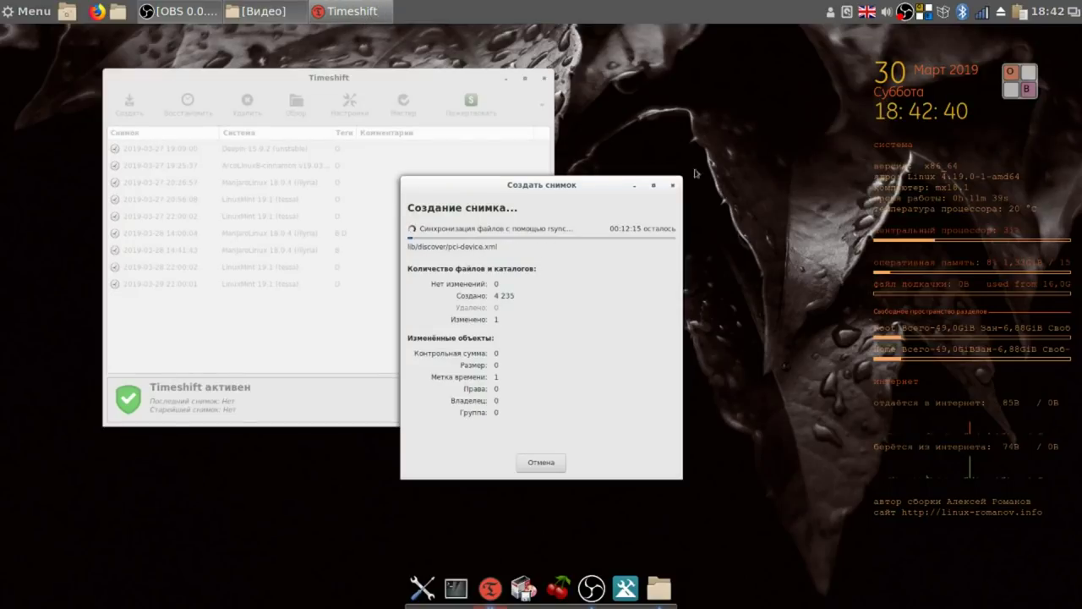
{"action": "right_click", "coordinate": [904, 14]}
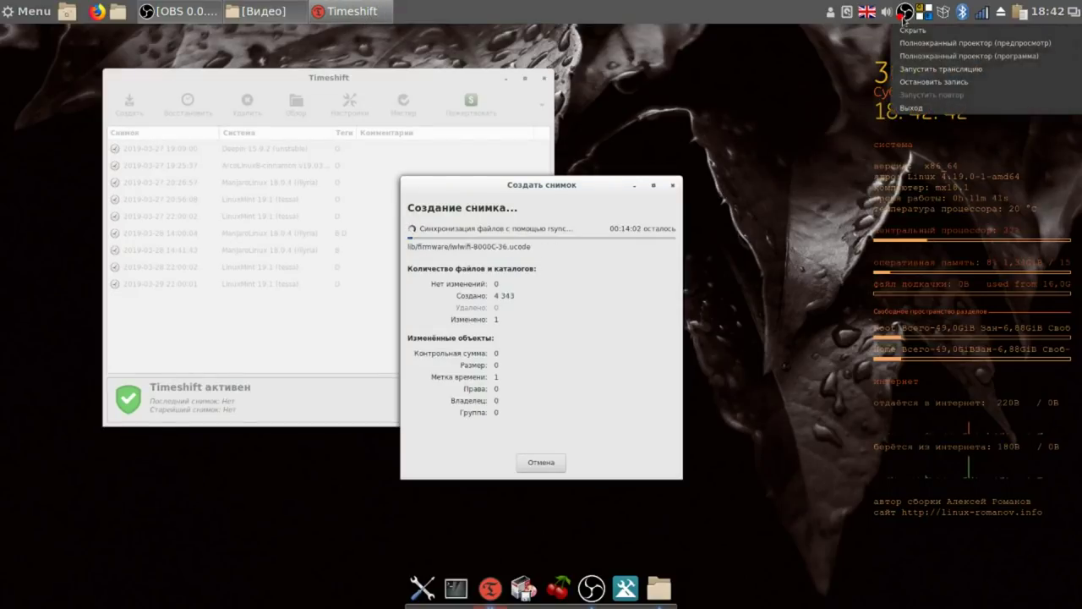
{"action": "left_click", "coordinate": [933, 82]}
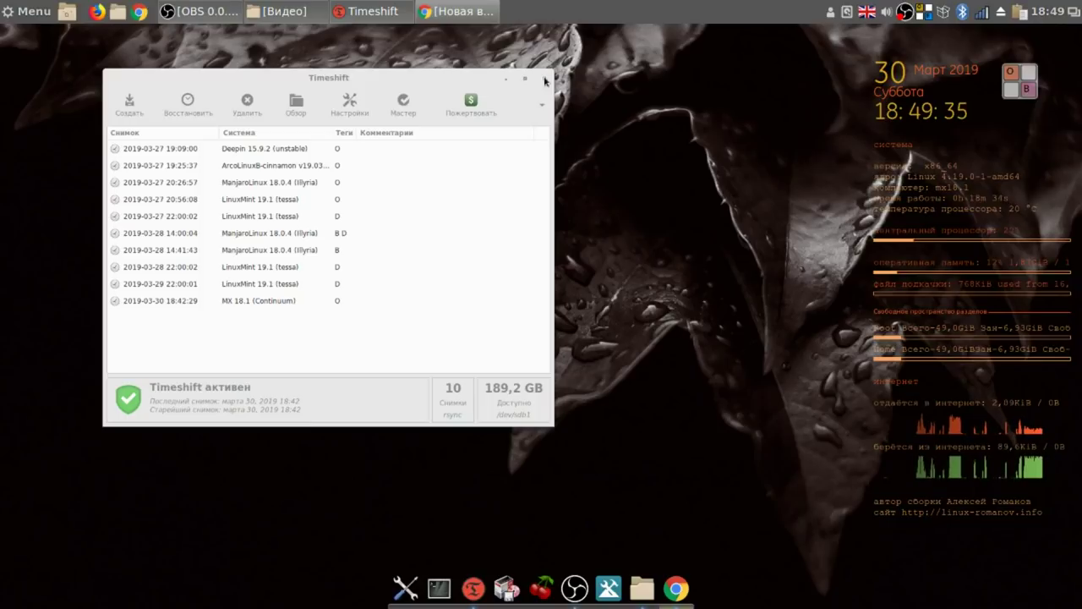
Close Timeshift and launch MX Снимок системы from the MX Tools collection.
{"action": "left_click", "coordinate": [546, 80]}
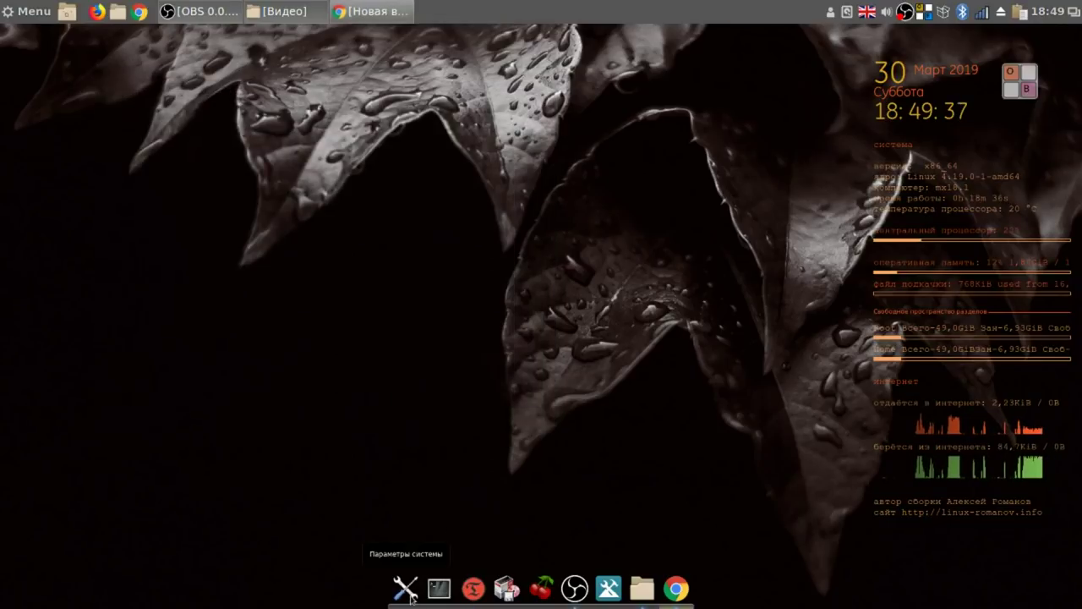
{"action": "left_click", "coordinate": [609, 588]}
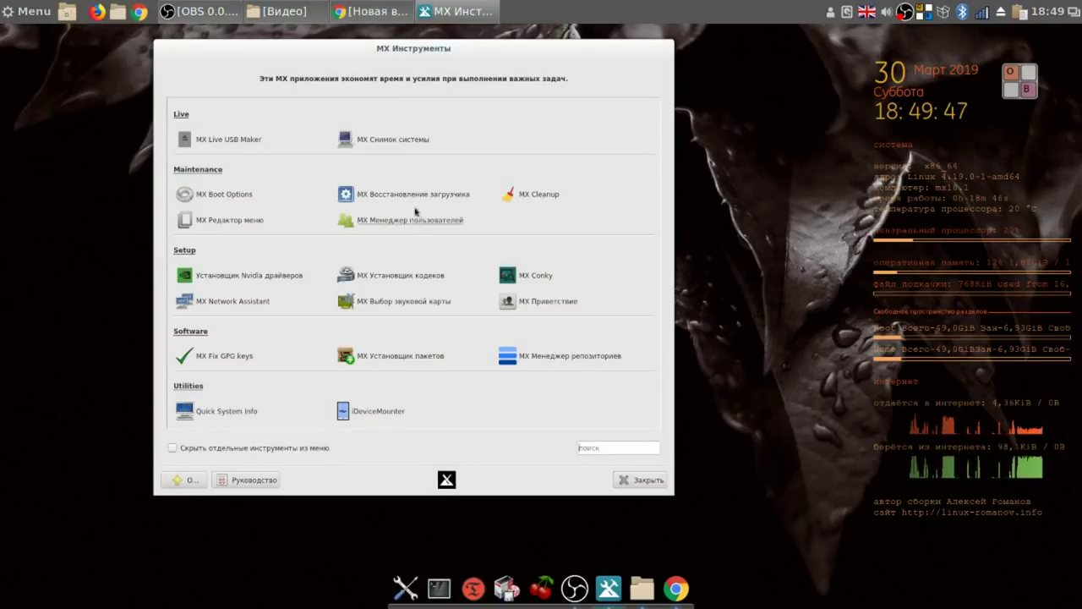
{"action": "left_click", "coordinate": [389, 139]}
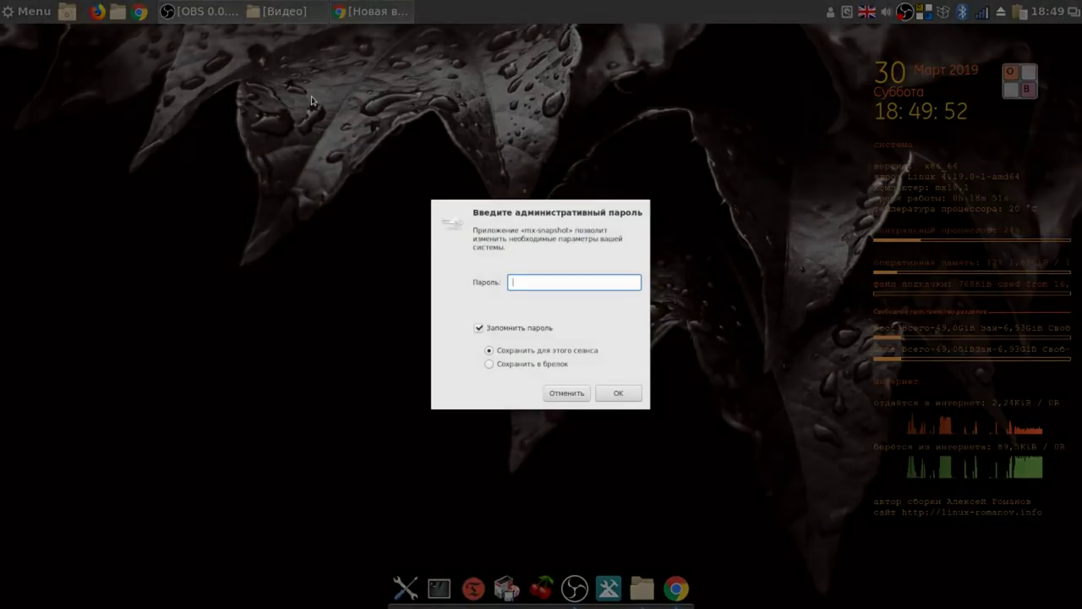
Authenticate MX Snapshot as administrator, choose another snapshot folder, and close Chrome's YouTube tab.
{"action": "type", "text": "*"}
{"action": "left_click", "coordinate": [635, 396]}
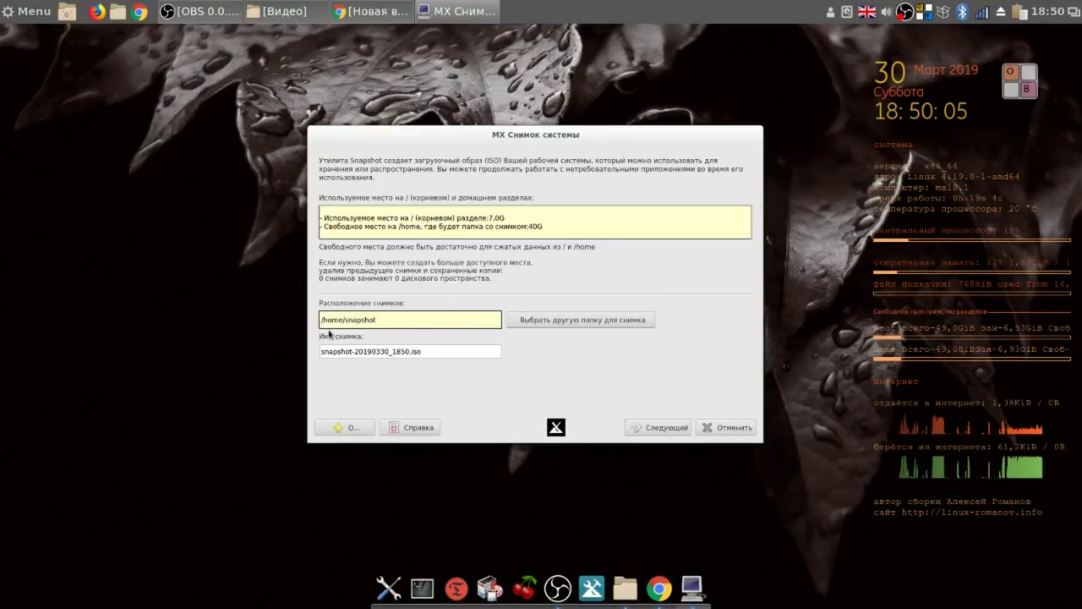
{"action": "left_click", "coordinate": [548, 321]}
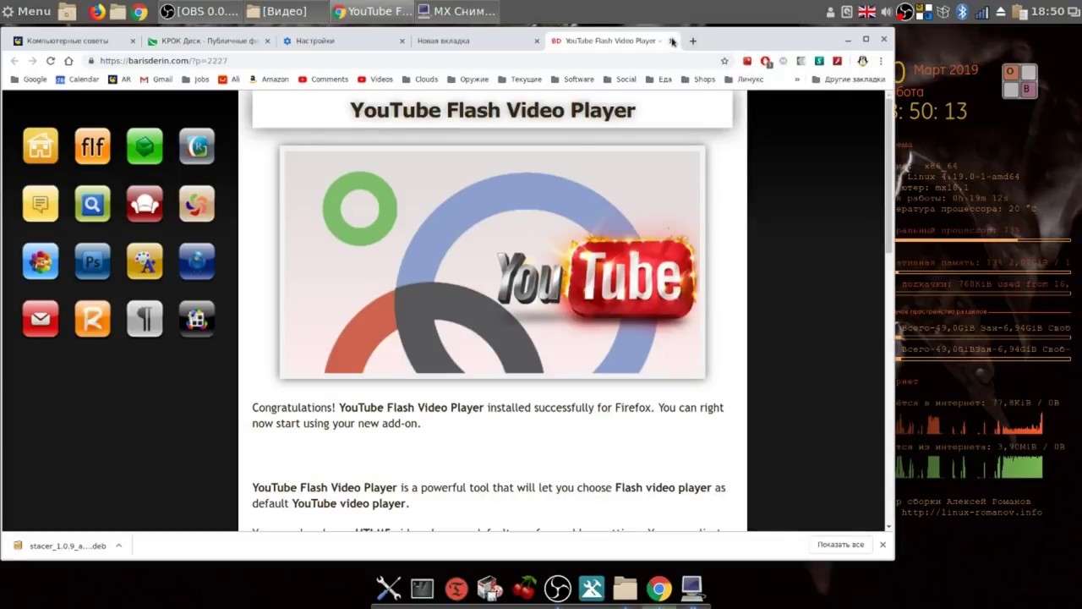
{"action": "left_click", "coordinate": [671, 41]}
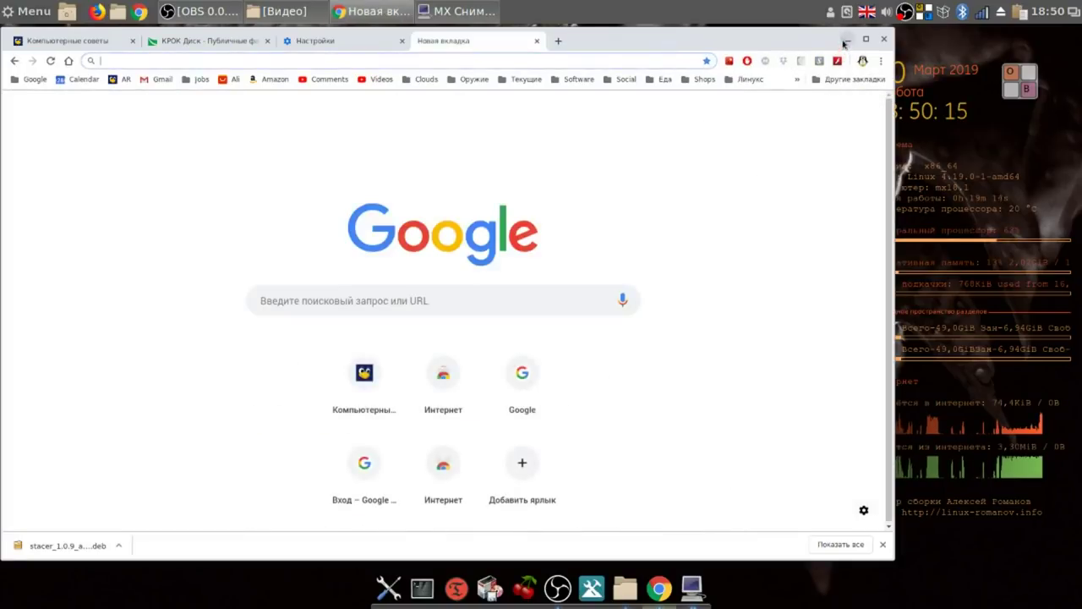
{"action": "left_click", "coordinate": [848, 39]}
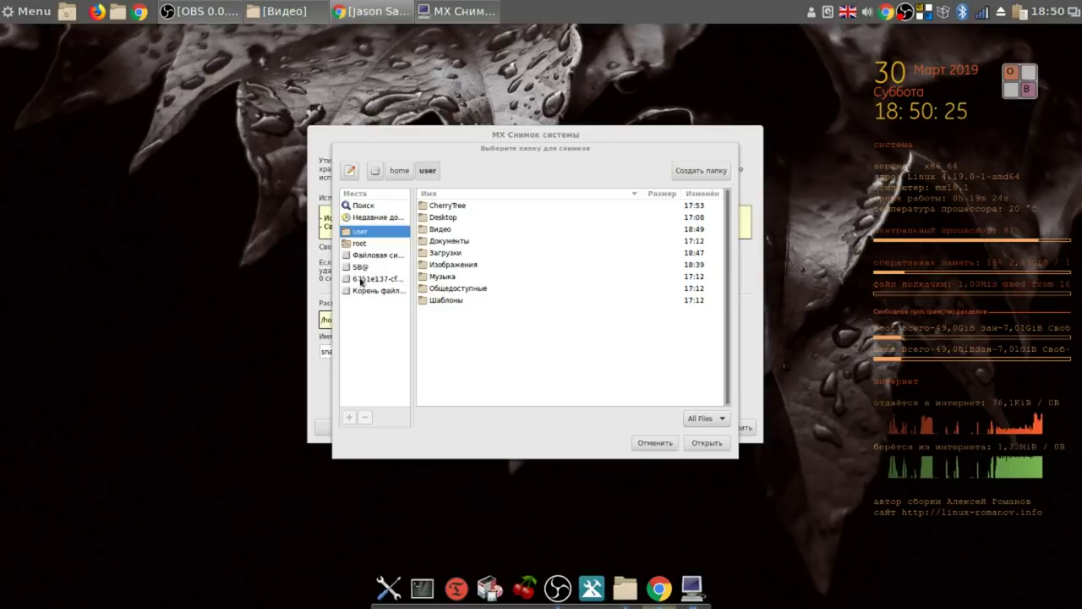
Select the 6751e137… external drive in the folder chooser and open it as the snapshot location.
{"action": "left_click", "coordinate": [363, 280]}
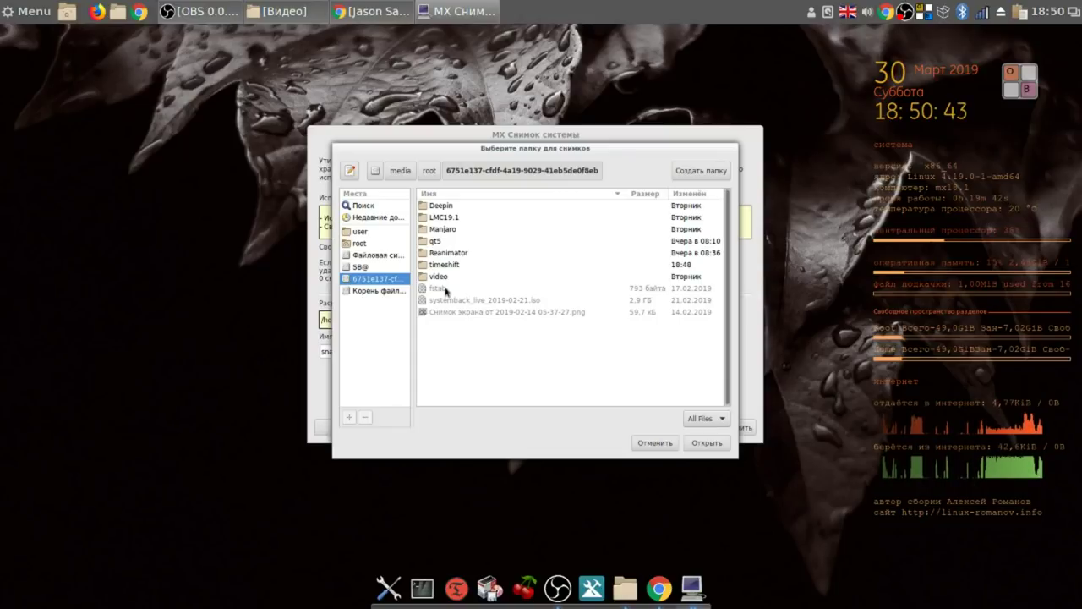
{"action": "left_click", "coordinate": [707, 445]}
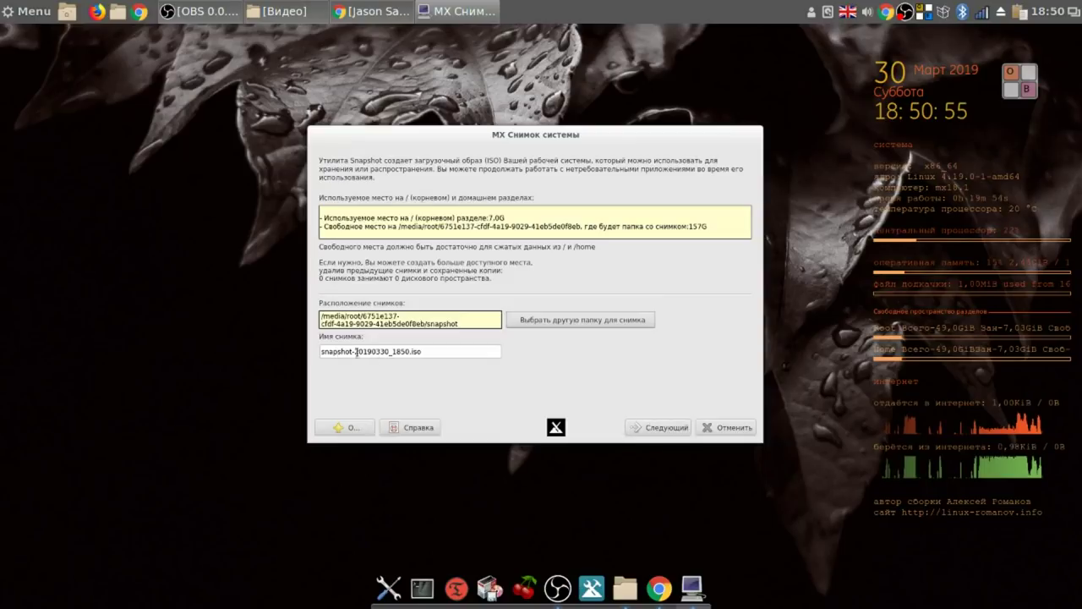
Exclude the Загрузки folder from the snapshot and confirm starting the ISO build.
{"action": "left_click", "coordinate": [668, 427]}
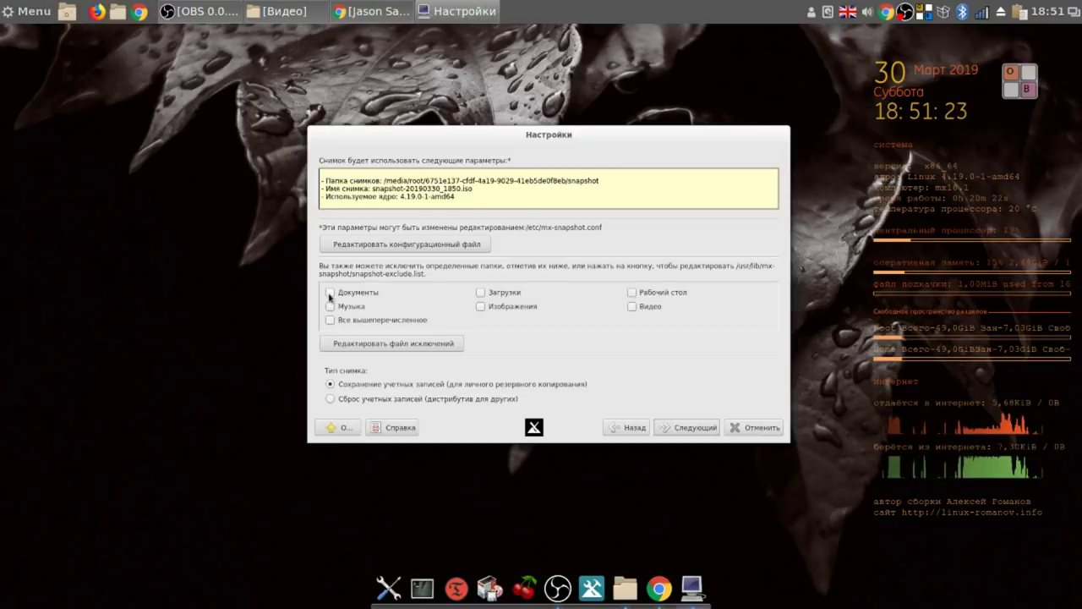
{"action": "left_click", "coordinate": [481, 293]}
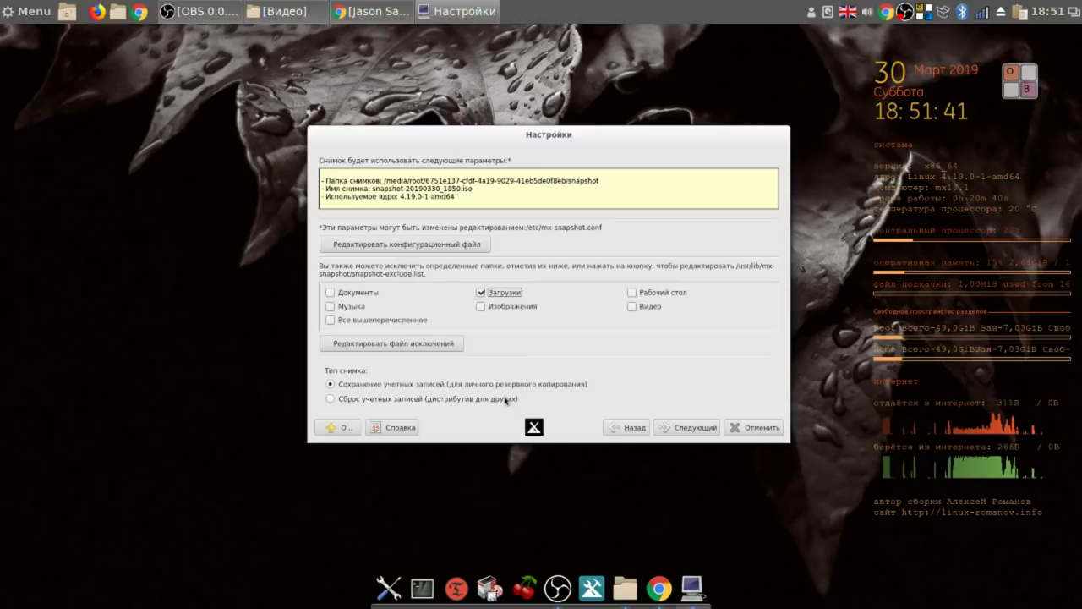
{"action": "mouse_move", "coordinate": [505, 400]}
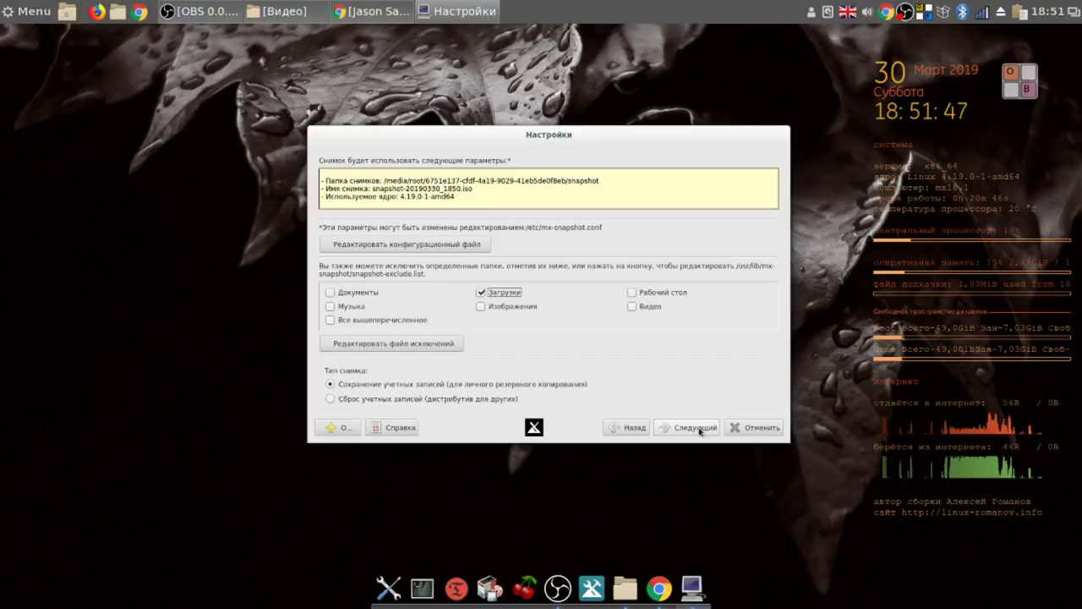
{"action": "left_click", "coordinate": [698, 429]}
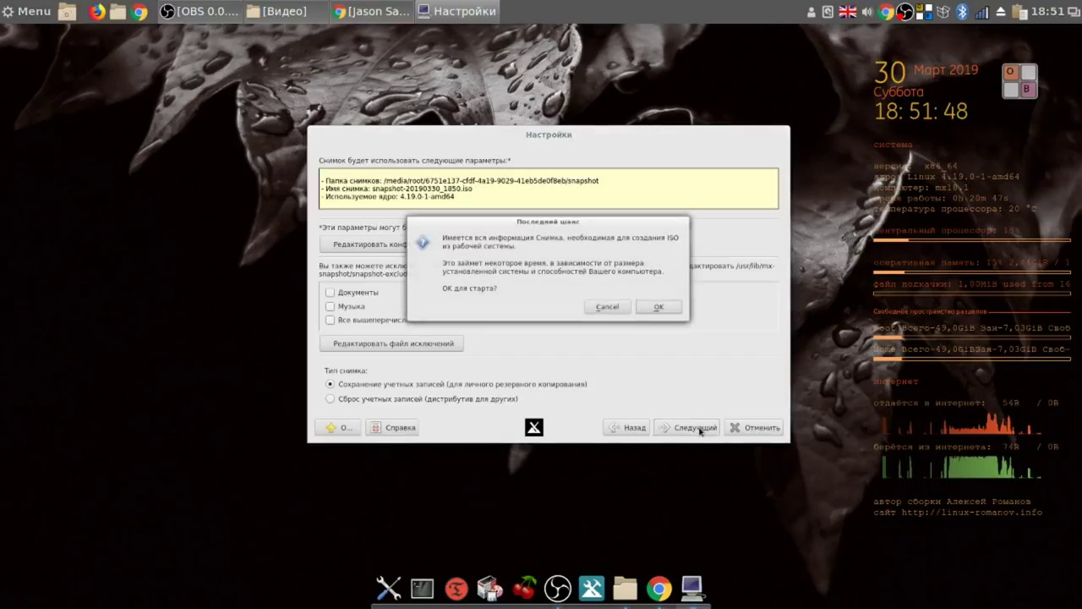
{"action": "left_click", "coordinate": [661, 309]}
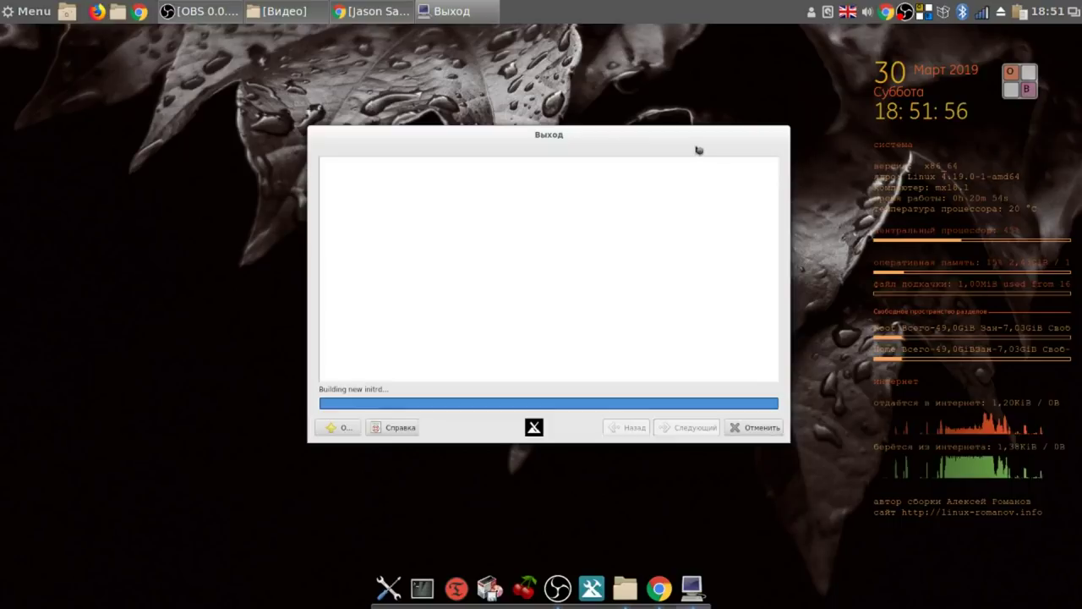
Move the build progress window higher and dismiss the screen recorder's options menu.
{"action": "left_click_drag", "start_coordinate": [695, 147], "coordinate": [760, 63]}
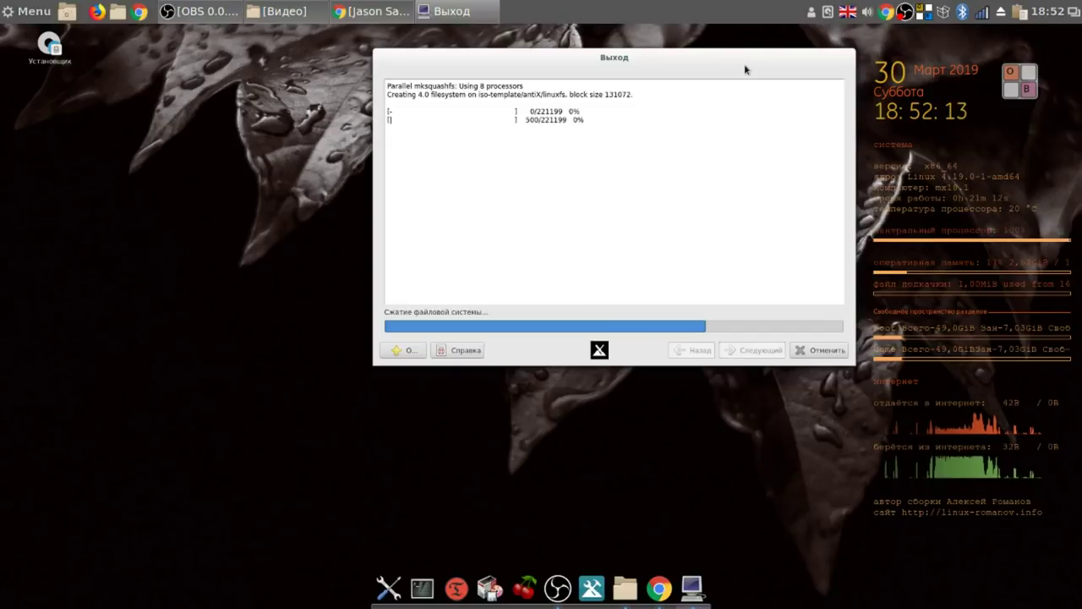
{"action": "right_click", "coordinate": [904, 12]}
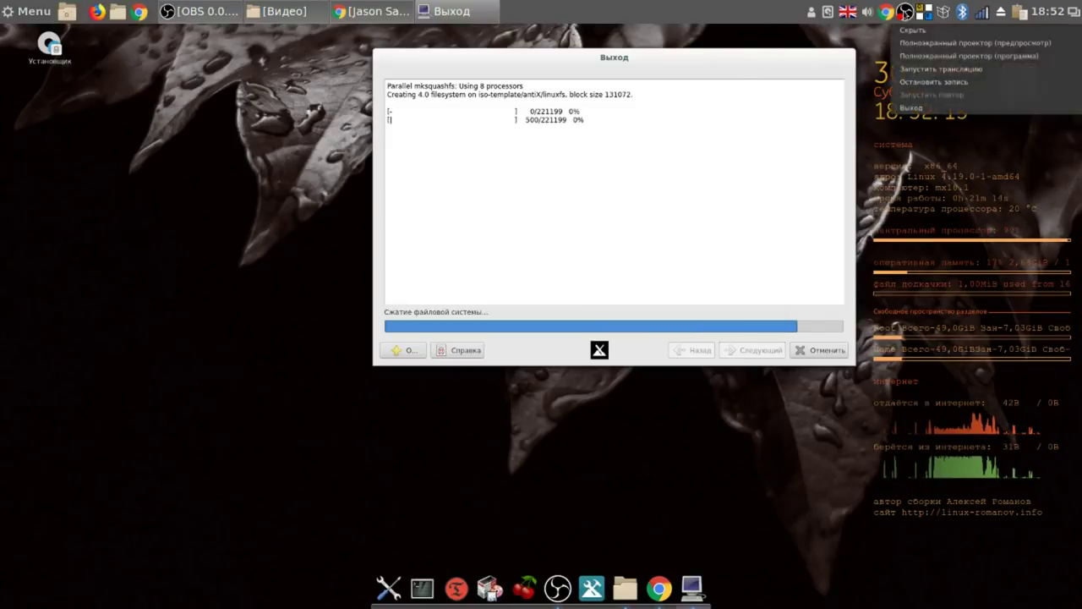
{"action": "left_click", "coordinate": [691, 70]}
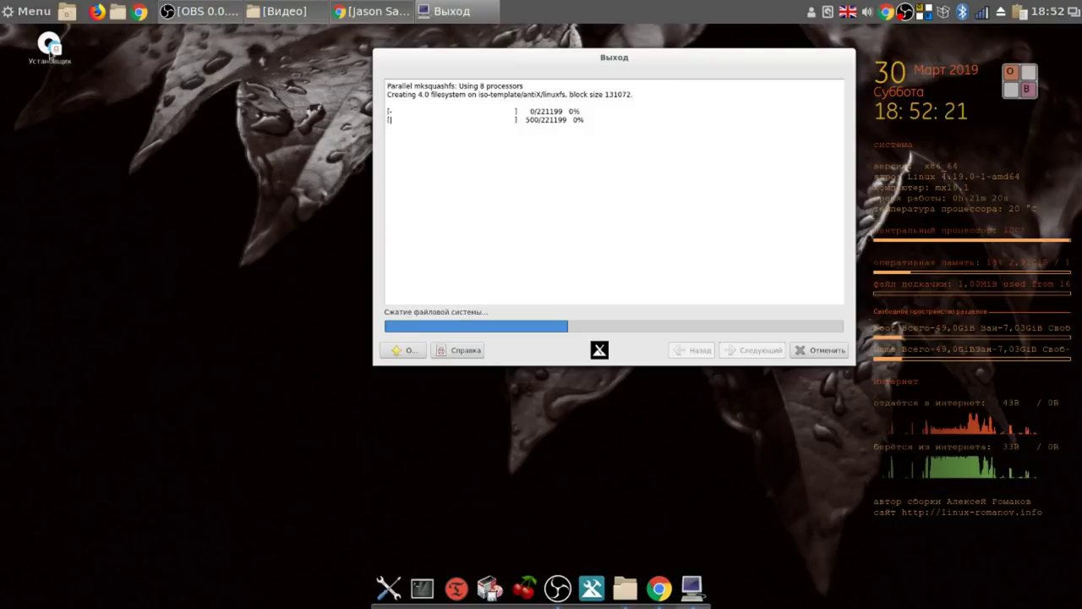
Pin the installer launcher to the dock, then stop the screen recording during the build.
{"action": "left_click_drag", "start_coordinate": [49, 52], "coordinate": [439, 598]}
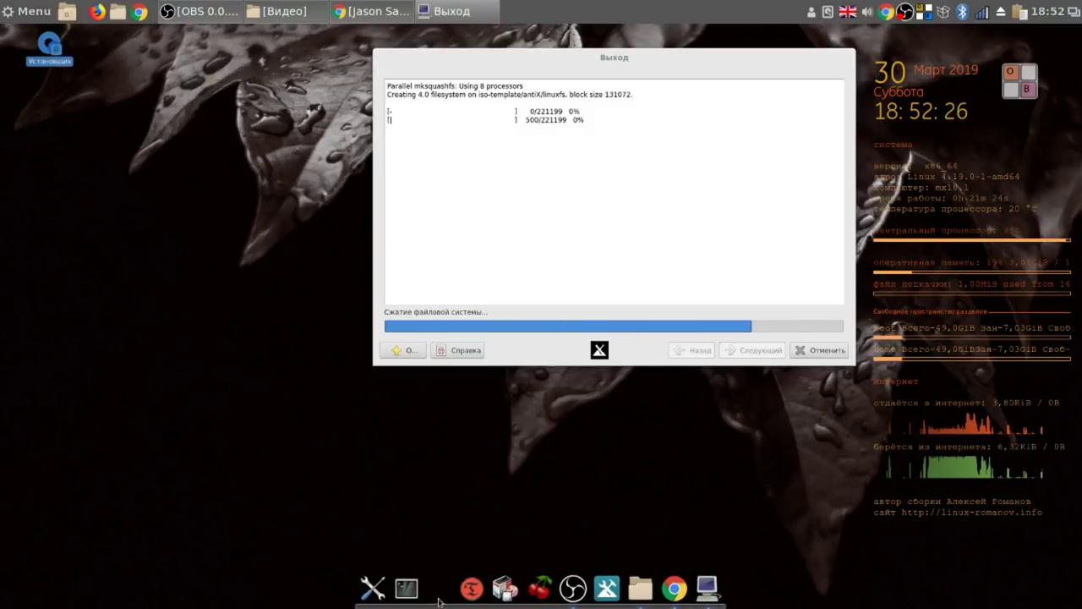
{"action": "right_click", "coordinate": [439, 592]}
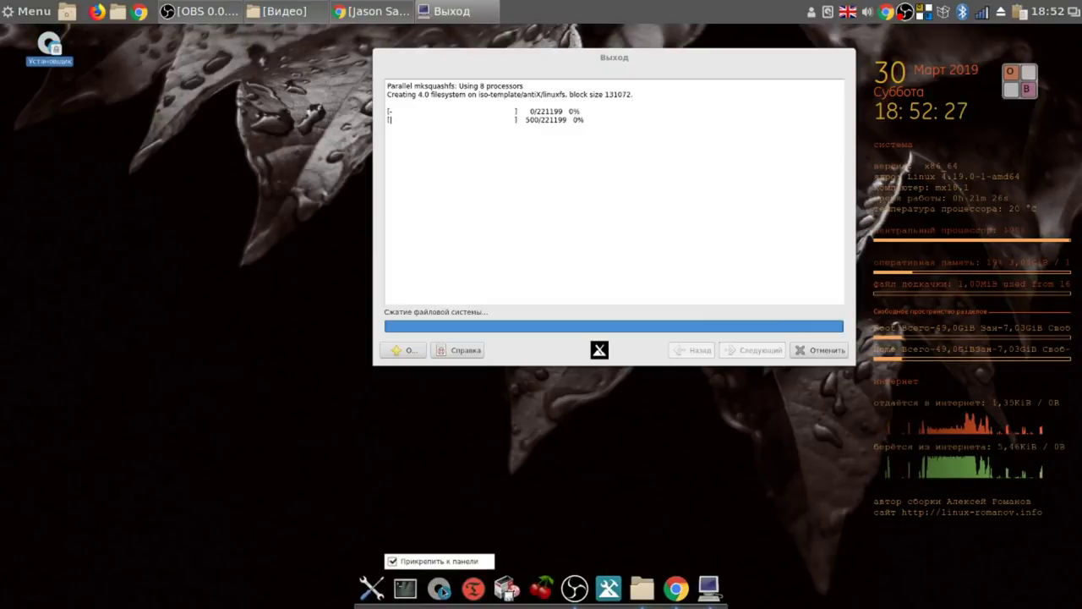
{"action": "left_click", "coordinate": [482, 484]}
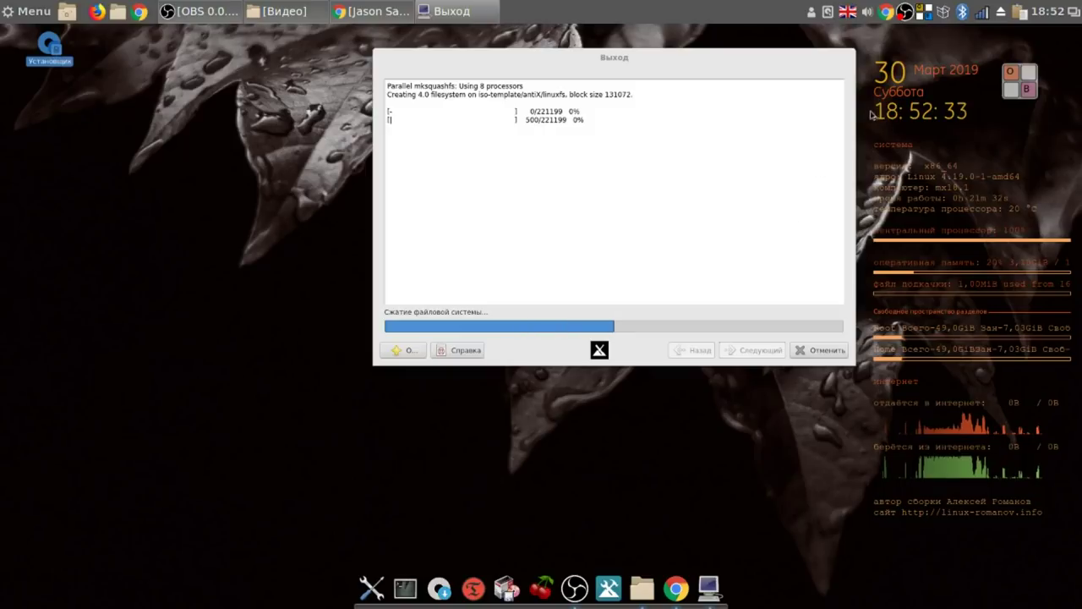
{"action": "right_click", "coordinate": [902, 15]}
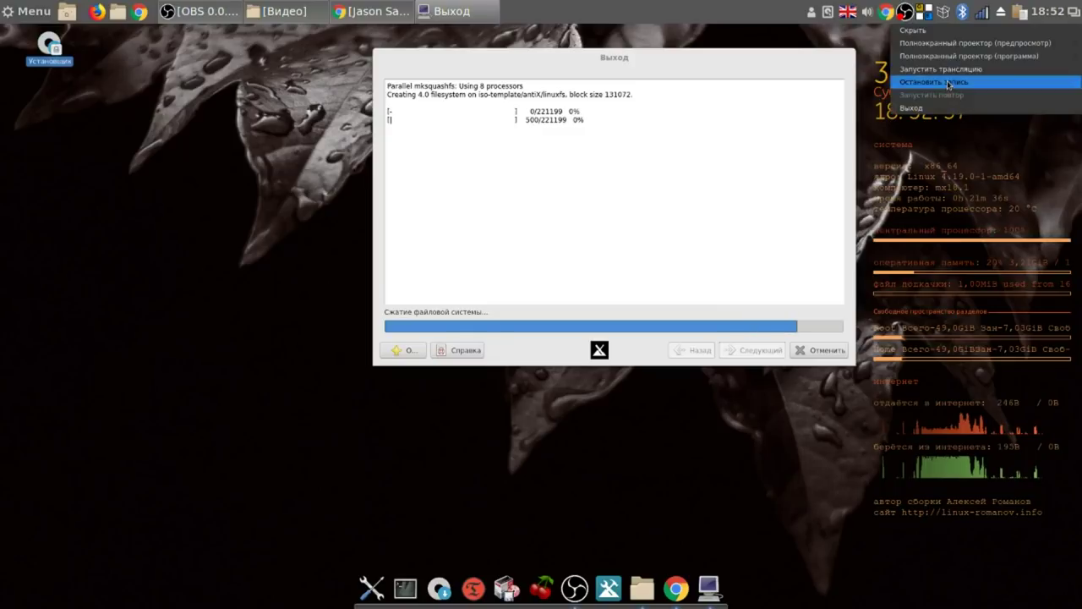
{"action": "left_click", "coordinate": [947, 82]}
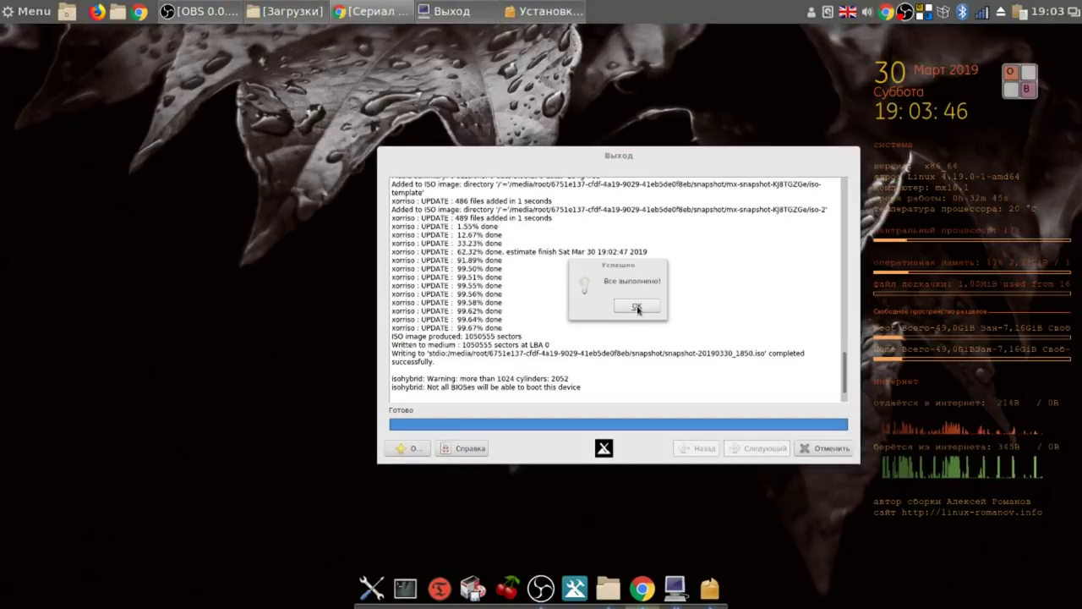
Confirm snapshot-20190330_1850.iso was built, close MX Snapshot, and raise the Загрузки window.
{"action": "left_click", "coordinate": [637, 306]}
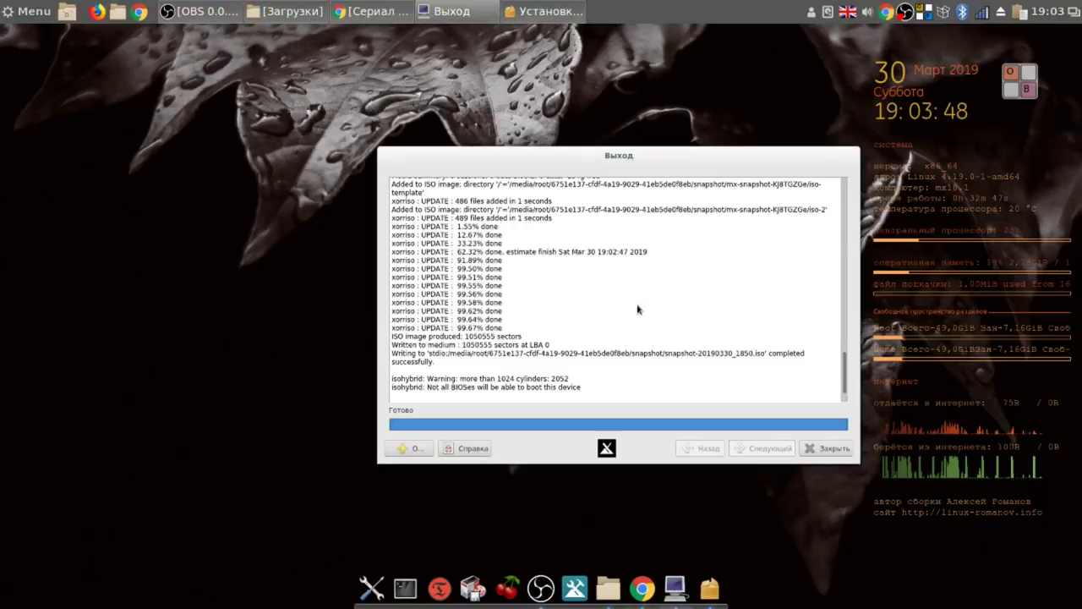
{"action": "left_click", "coordinate": [833, 448]}
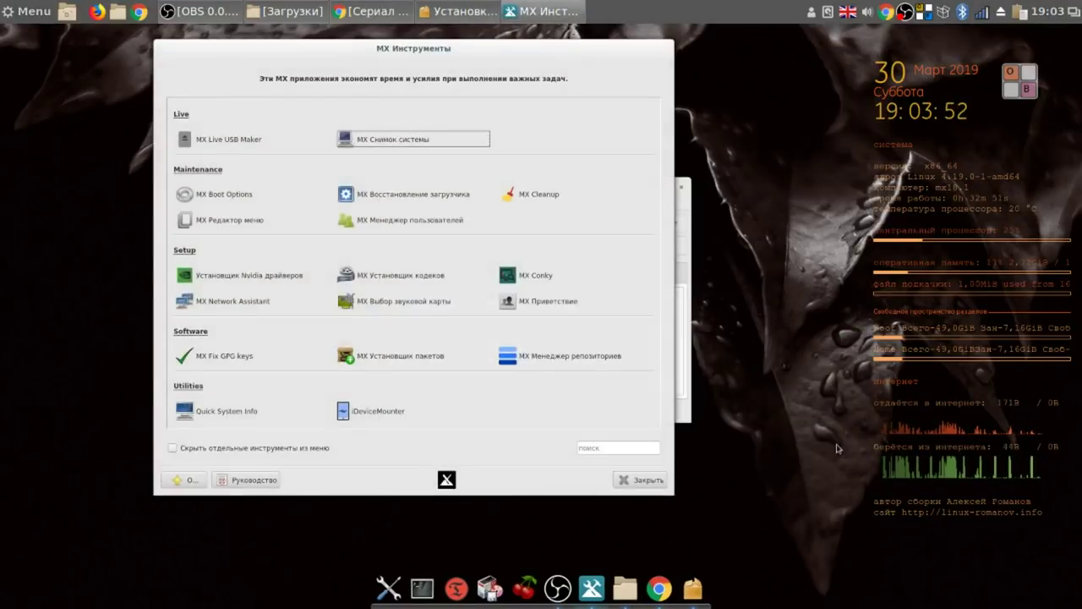
{"action": "left_click", "coordinate": [285, 13]}
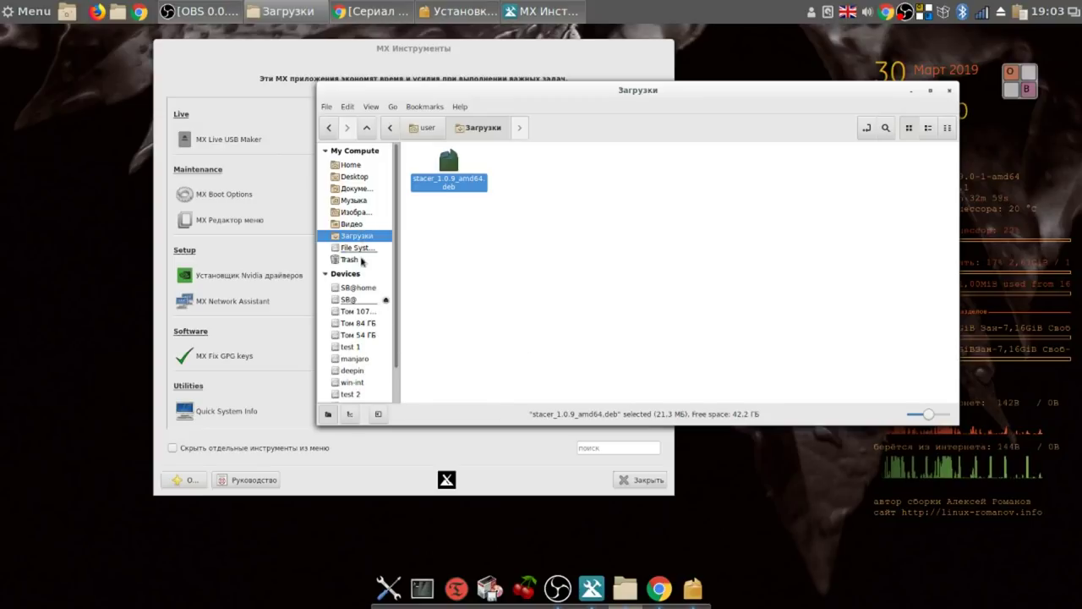
Unmount the Том 429 ГБ drive with root authentication and dismiss the display error.
{"action": "scroll", "coordinate": [356, 322], "scroll_direction": "down", "scroll_amount": 1}
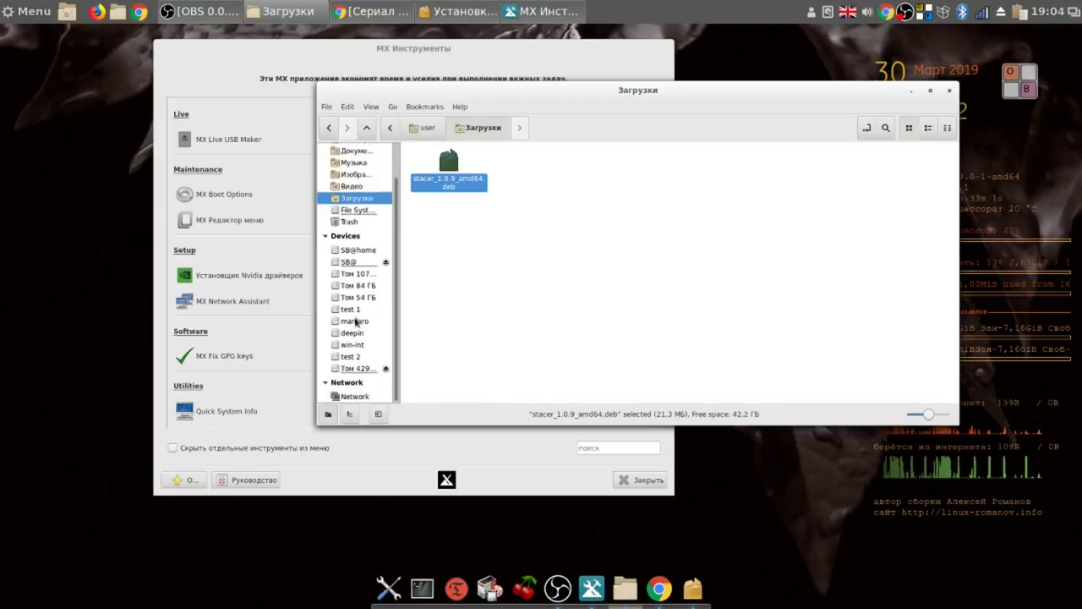
{"action": "left_click", "coordinate": [359, 369]}
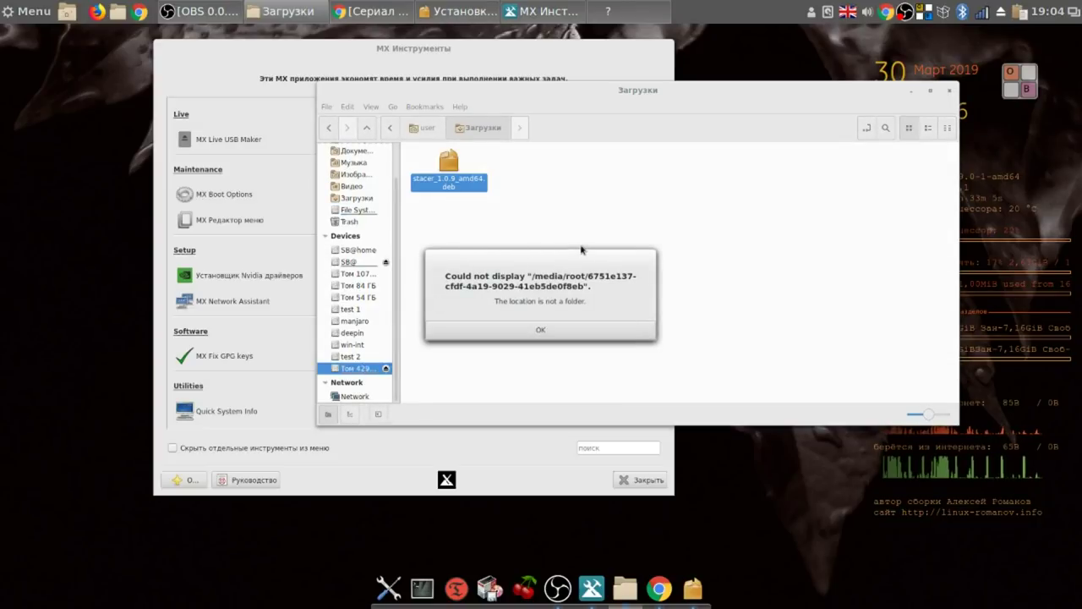
{"action": "left_click", "coordinate": [387, 368]}
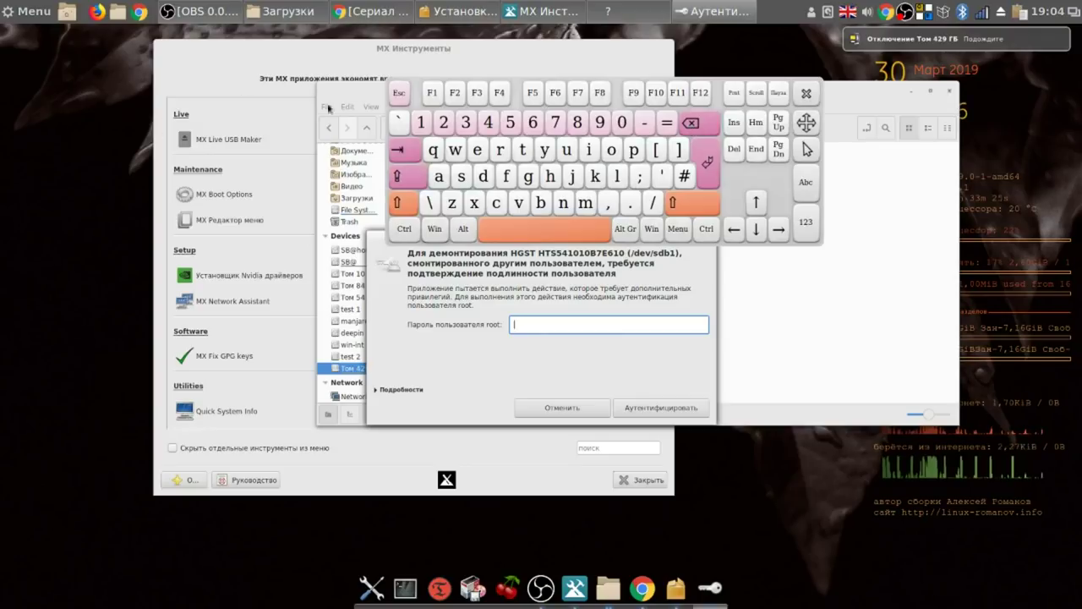
{"action": "left_click", "coordinate": [430, 130]}
{"action": "left_click", "coordinate": [430, 130]}
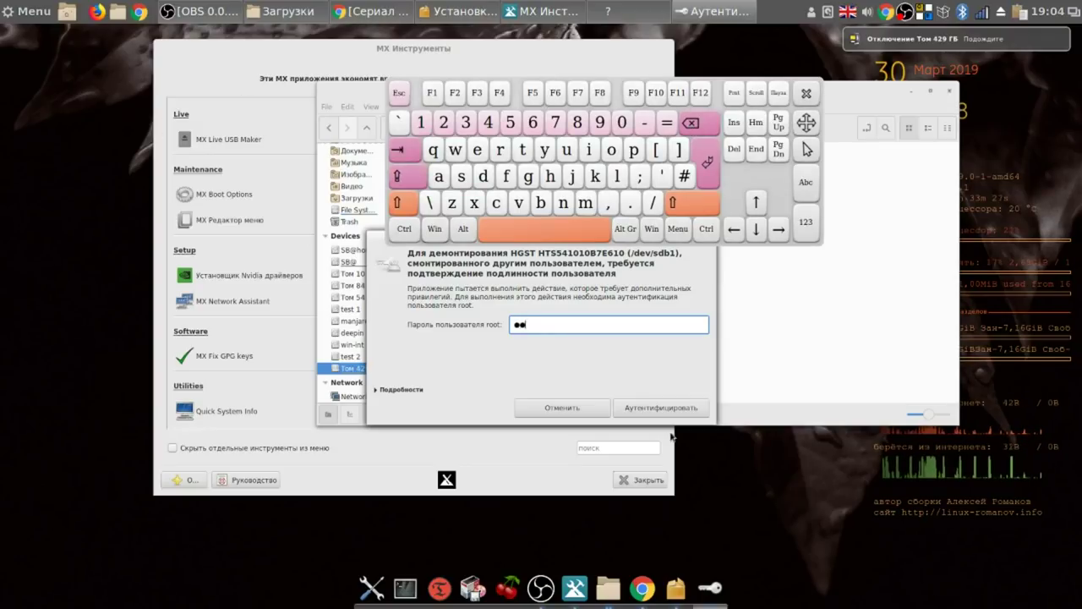
{"action": "left_click", "coordinate": [663, 407]}
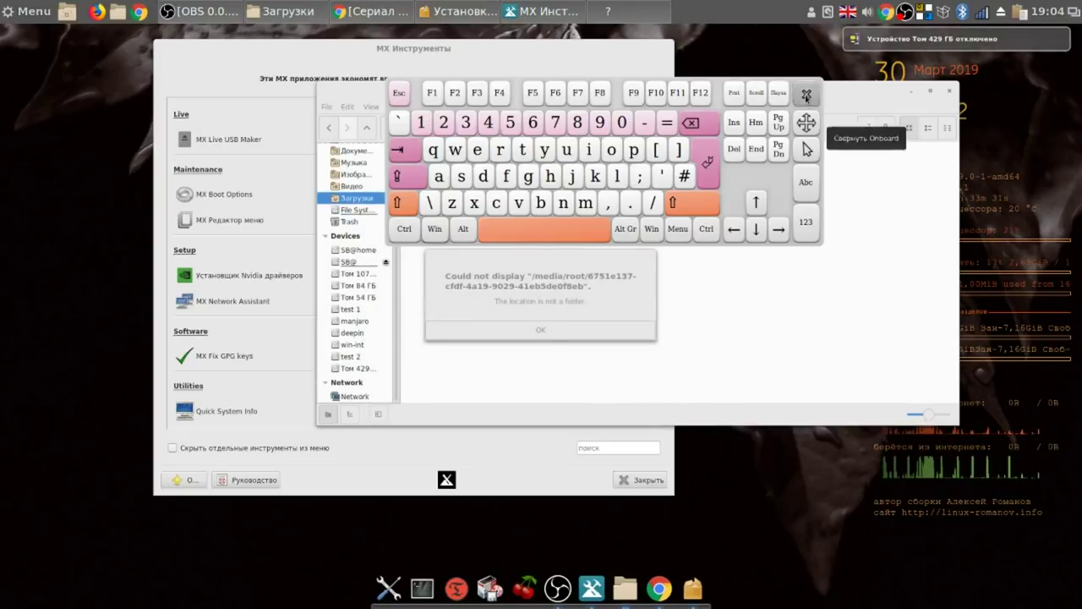
{"action": "left_click", "coordinate": [805, 95]}
{"action": "left_click", "coordinate": [610, 328]}
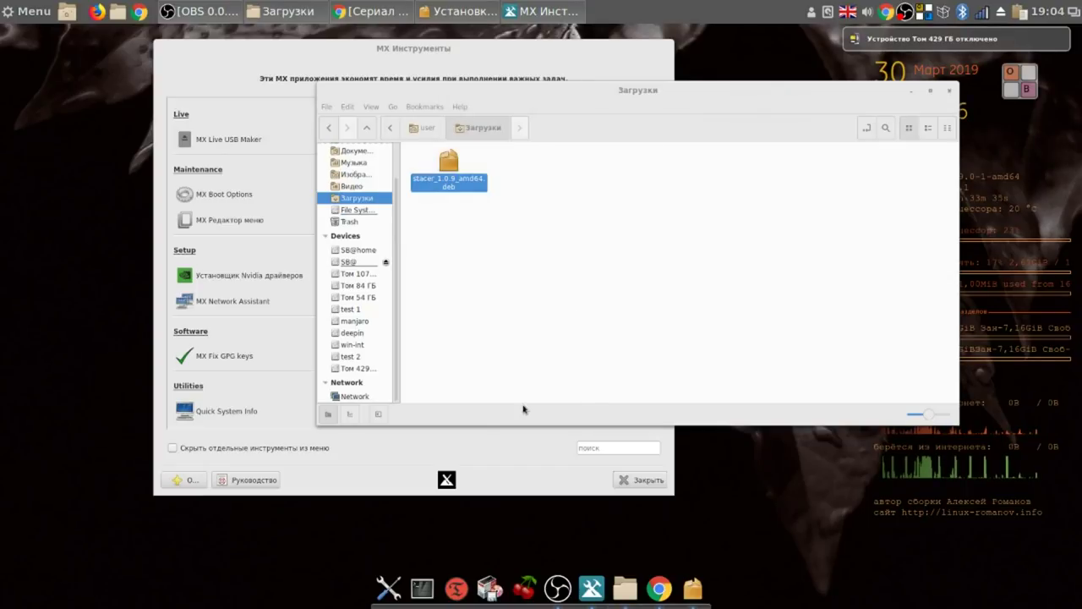
Mount the Том 429 ГБ drive again by authenticating with the root password.
{"action": "left_click", "coordinate": [356, 368]}
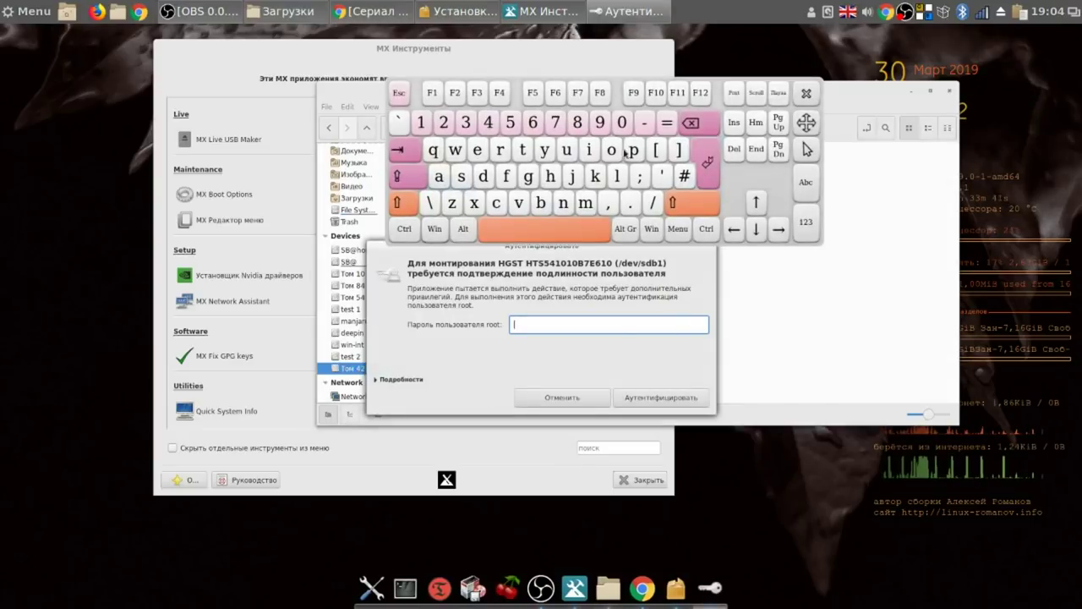
{"action": "left_click", "coordinate": [421, 122]}
{"action": "left_click", "coordinate": [421, 122]}
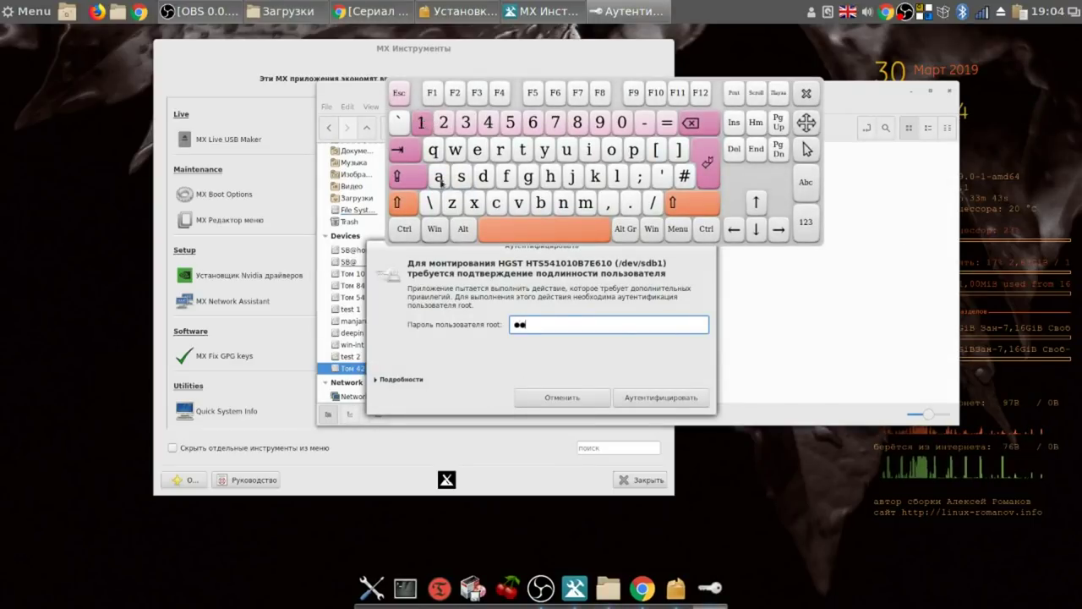
{"action": "left_click", "coordinate": [647, 398]}
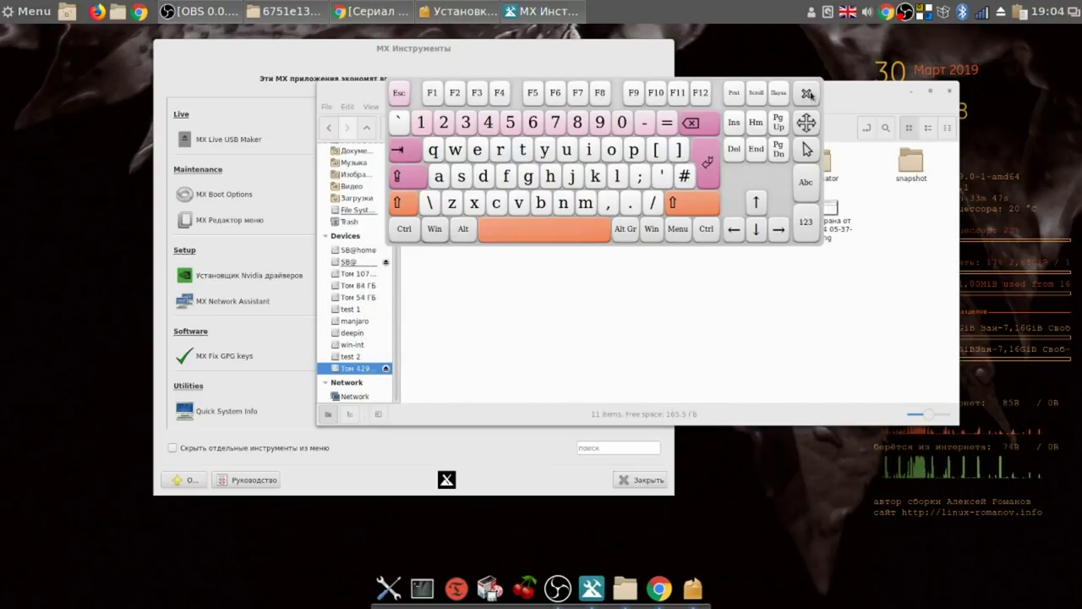
{"action": "left_click", "coordinate": [813, 98]}
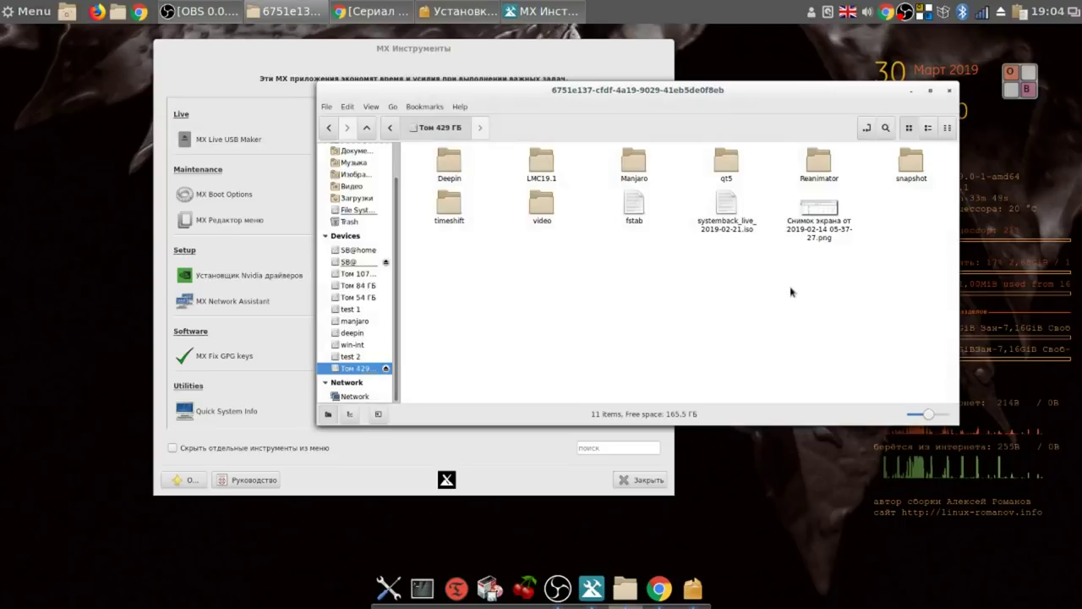
Show the drive in List view, select systemback_live_2019-02-21.iso, and minimize Nemo.
{"action": "left_click", "coordinate": [927, 129]}
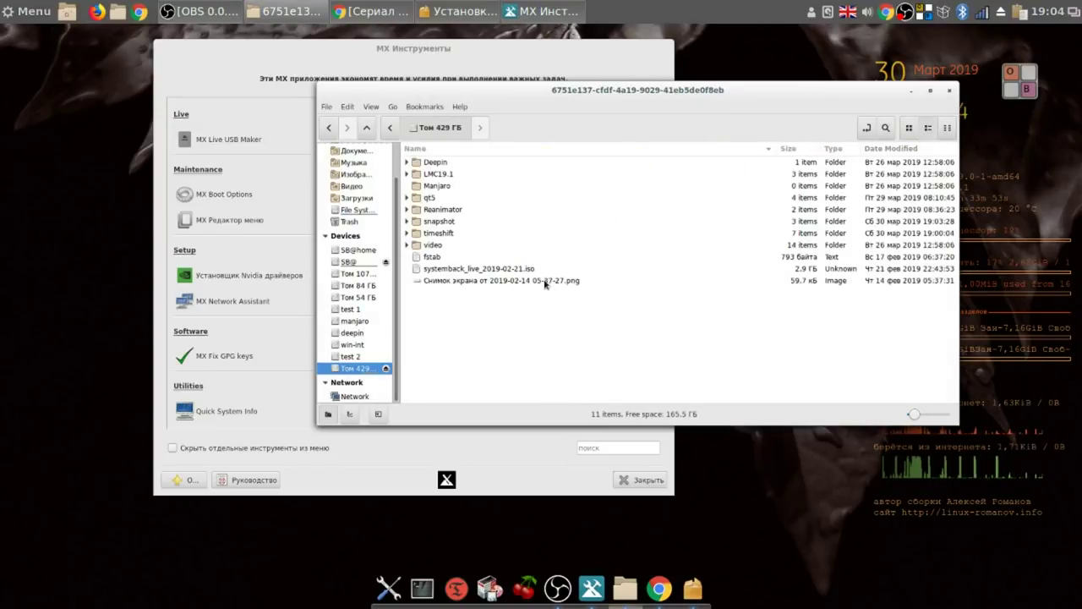
{"action": "left_click", "coordinate": [536, 271]}
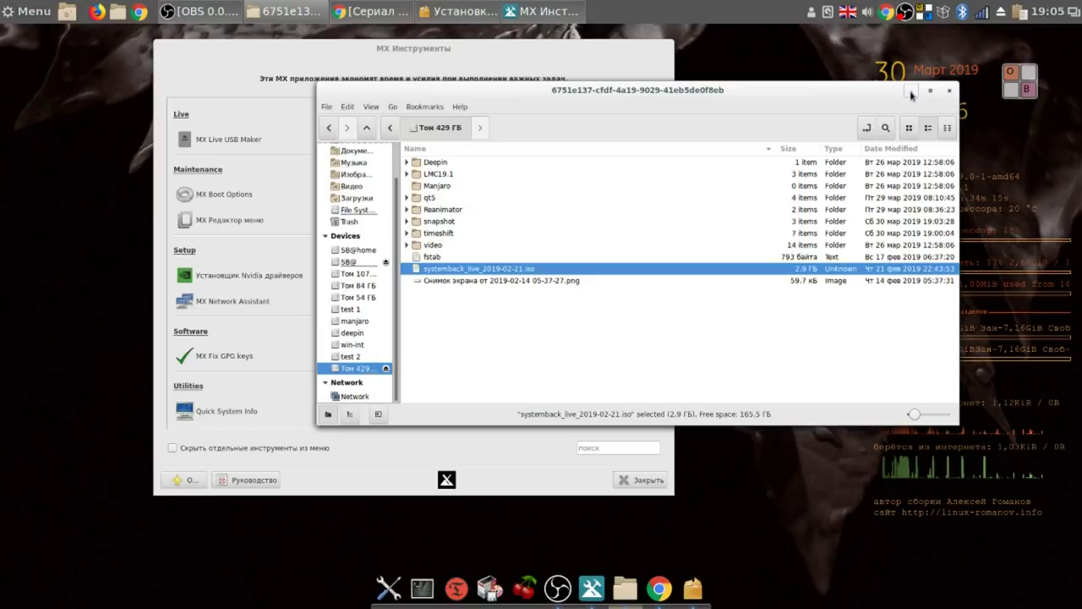
{"action": "left_click", "coordinate": [909, 91]}
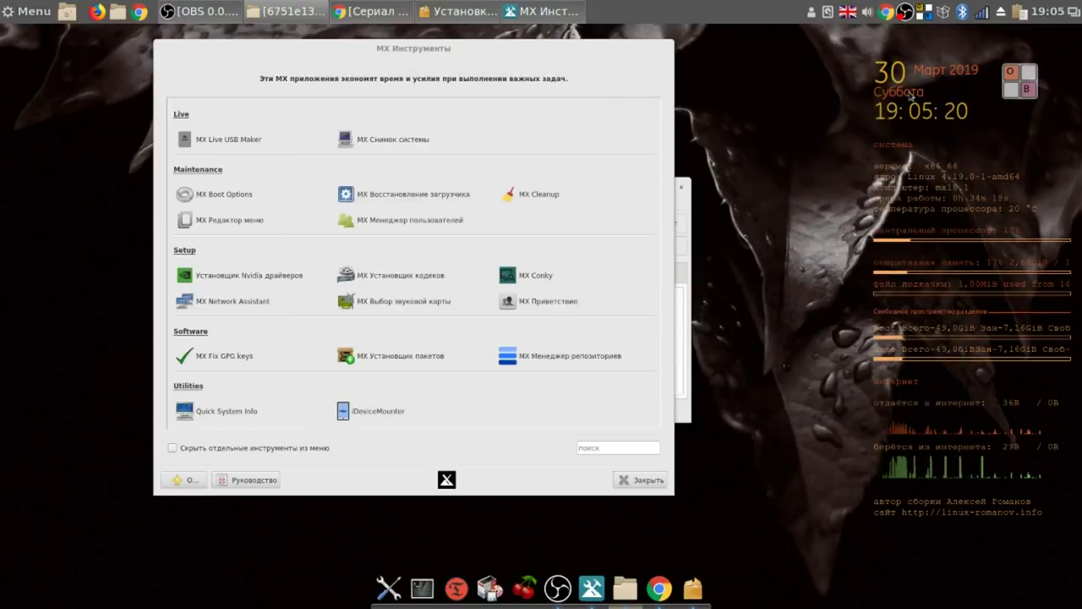
{"action": "right_click", "coordinate": [906, 14]}
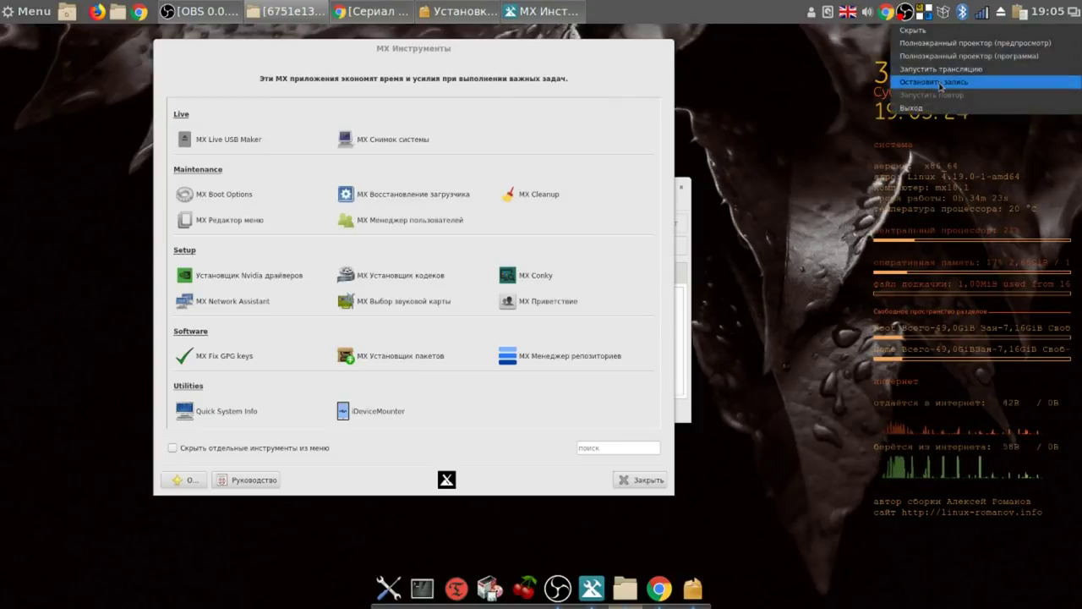